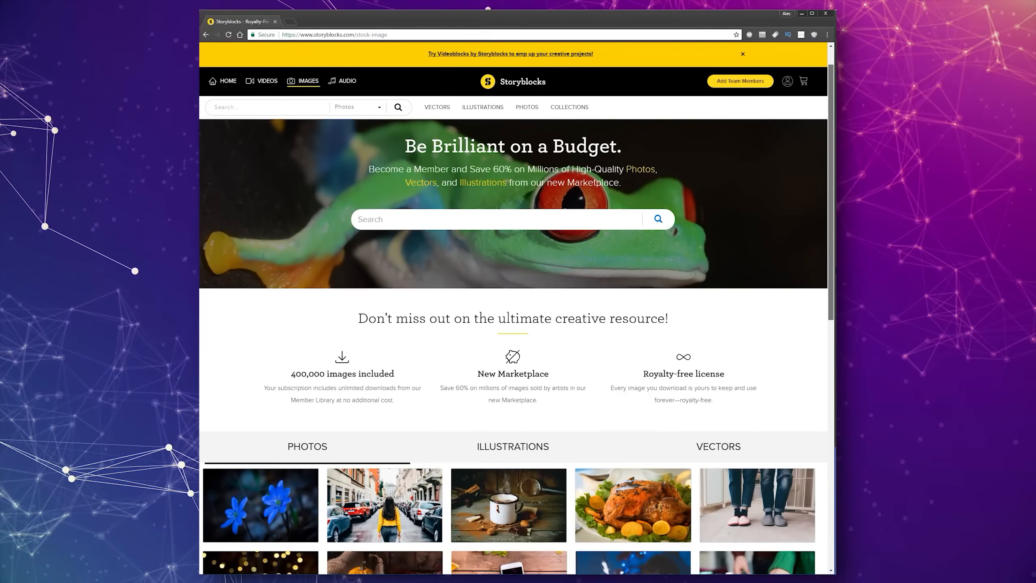
Step: Look through the "Tech Background" photo results on Storyblocks and open the page for the striped-sweatshirt man wearing virtual reality goggles
left_click_drag(832, 314, 832, 386)
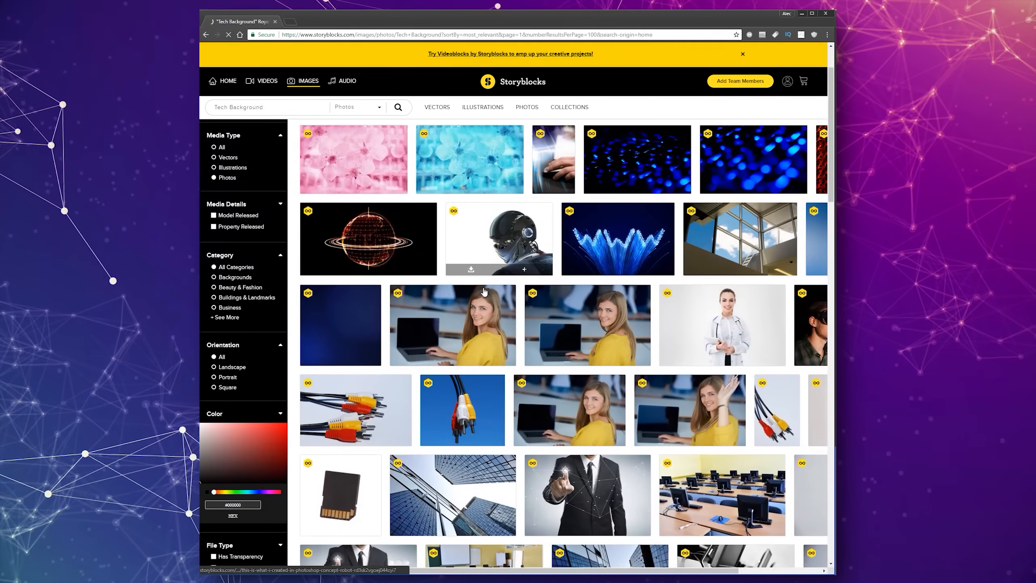
scroll(712, 320, "down", 4)
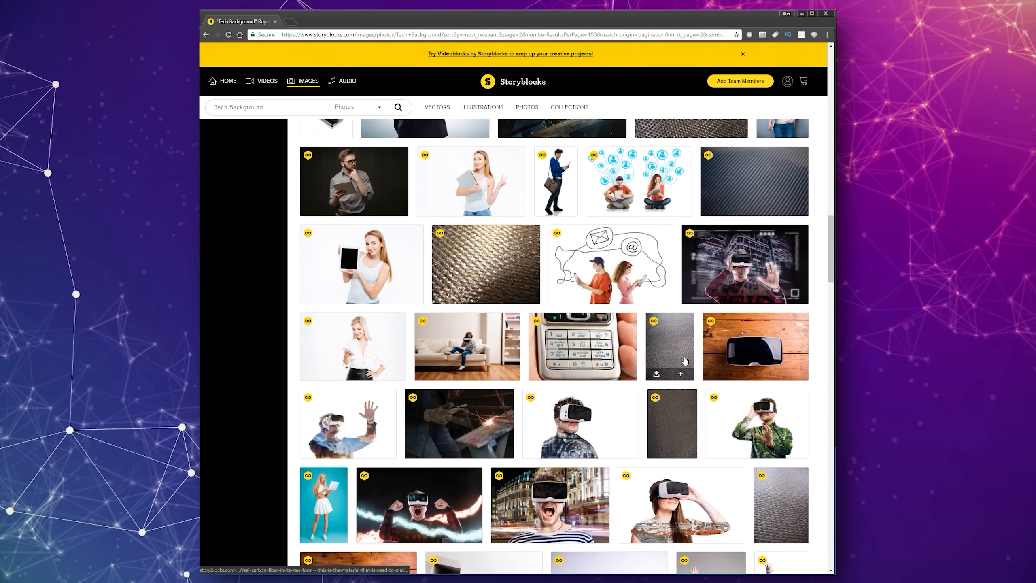
scroll(695, 337, "down", 5)
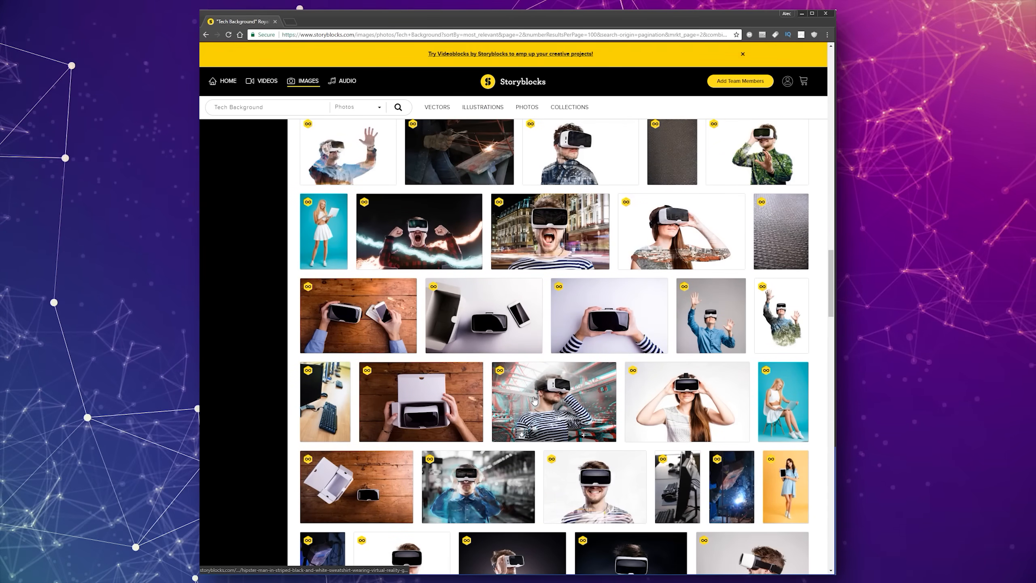
left_click(527, 402)
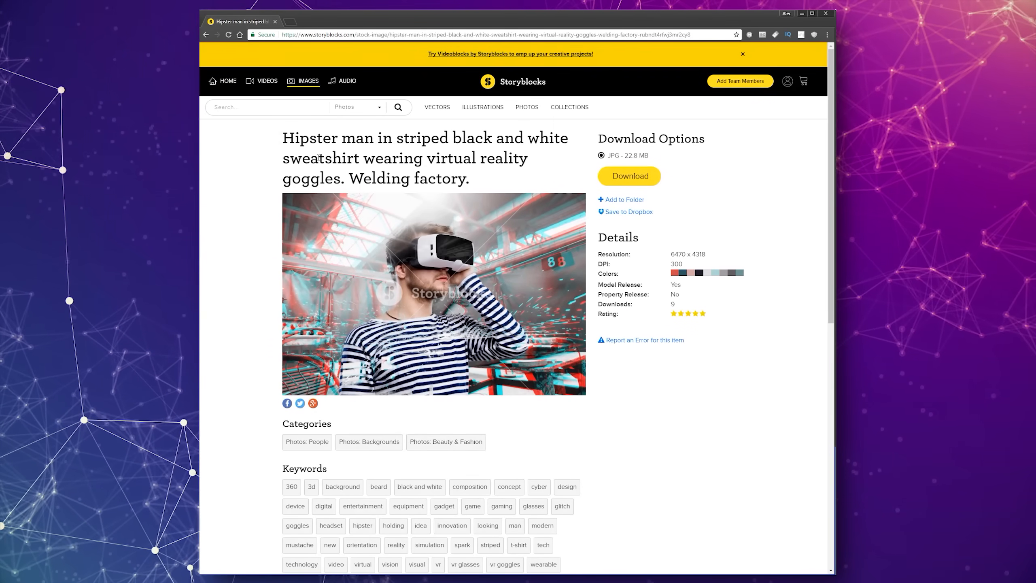
scroll(670, 334, "down", 2)
scroll(669, 335, "up", 2)
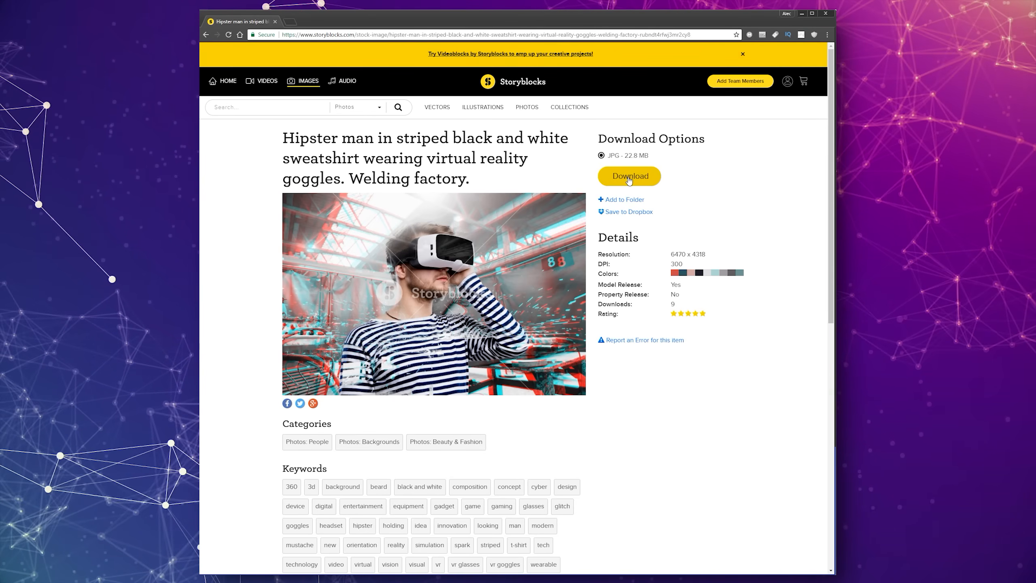
scroll(629, 181, "down", 10)
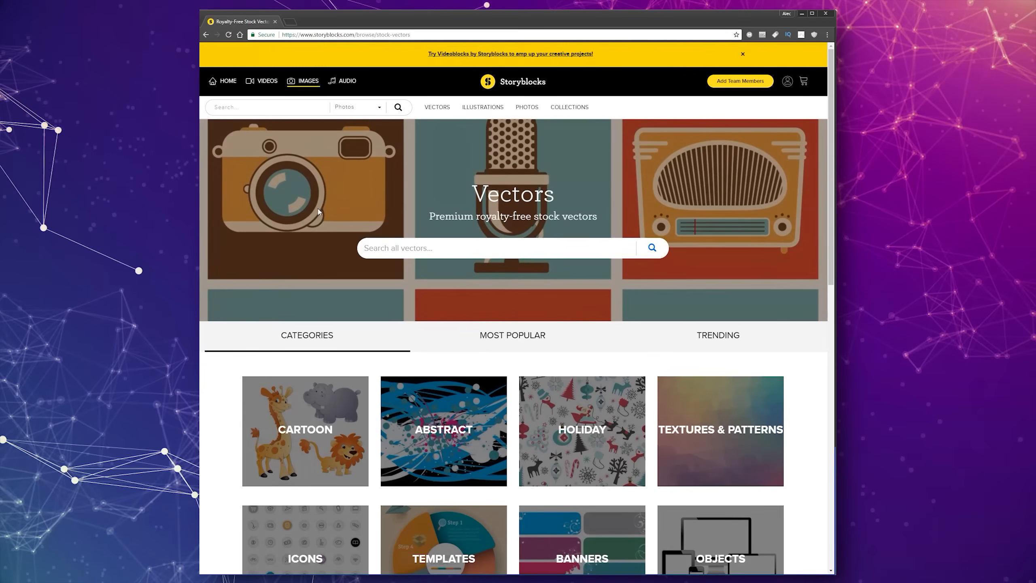
Step: Browse the Storyblocks vector categories and look through the Textures & Patterns images for a background texture
scroll(711, 311, "down", 3)
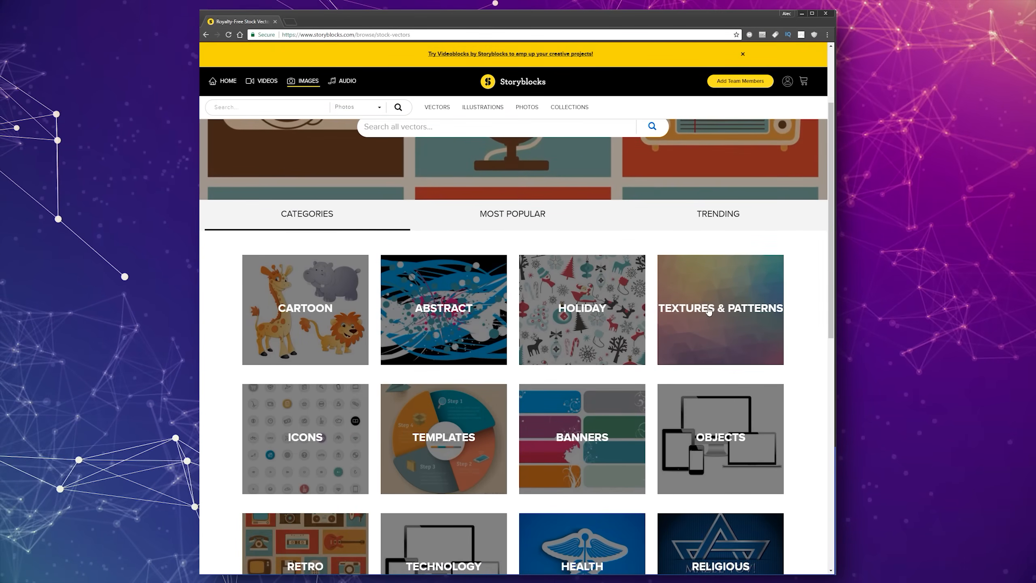
left_click(708, 311)
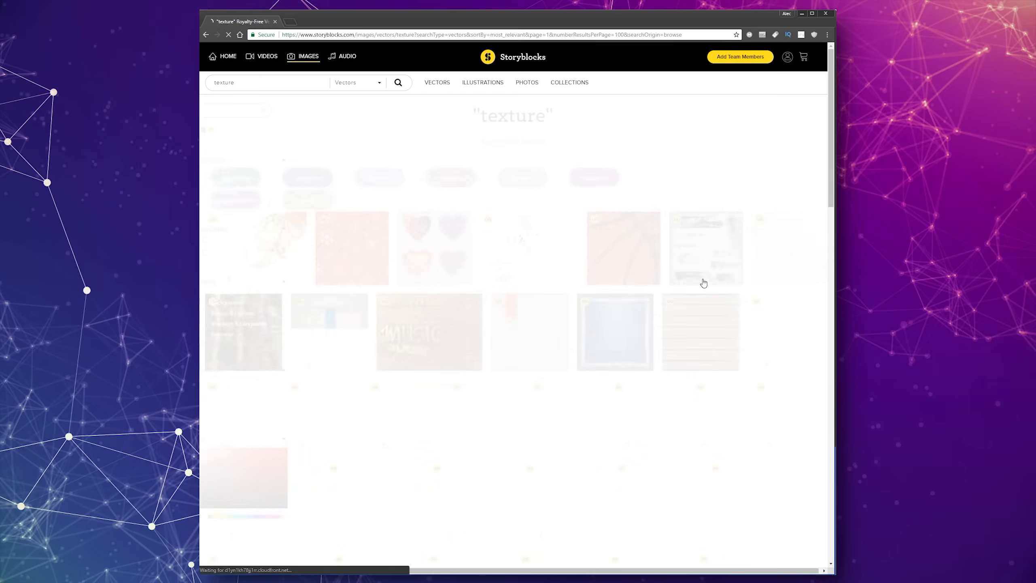
scroll(353, 354, "down", 2)
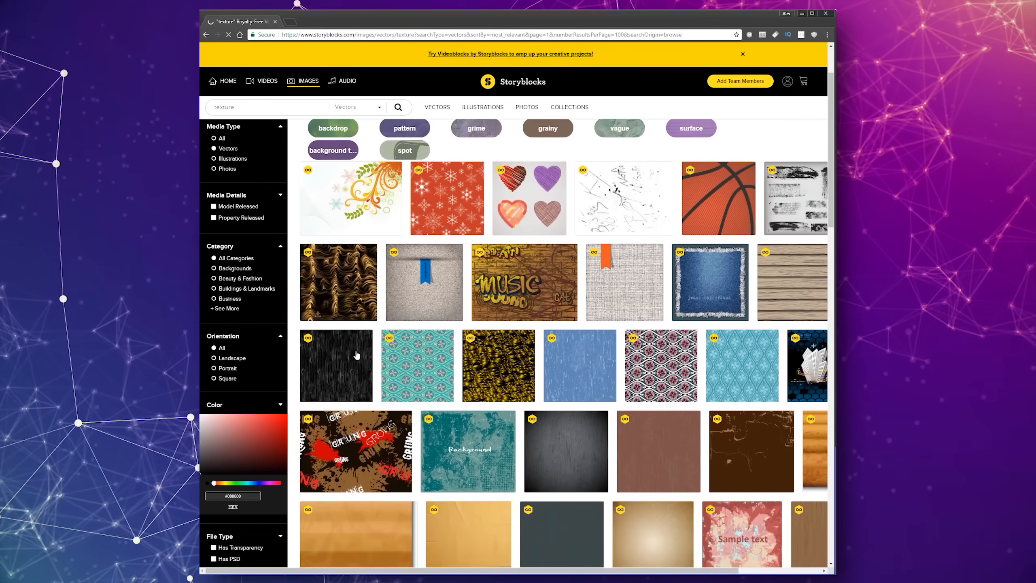
scroll(352, 354, "down", 1)
scroll(737, 309, "down", 2)
scroll(333, 361, "down", 5)
scroll(333, 360, "down", 5)
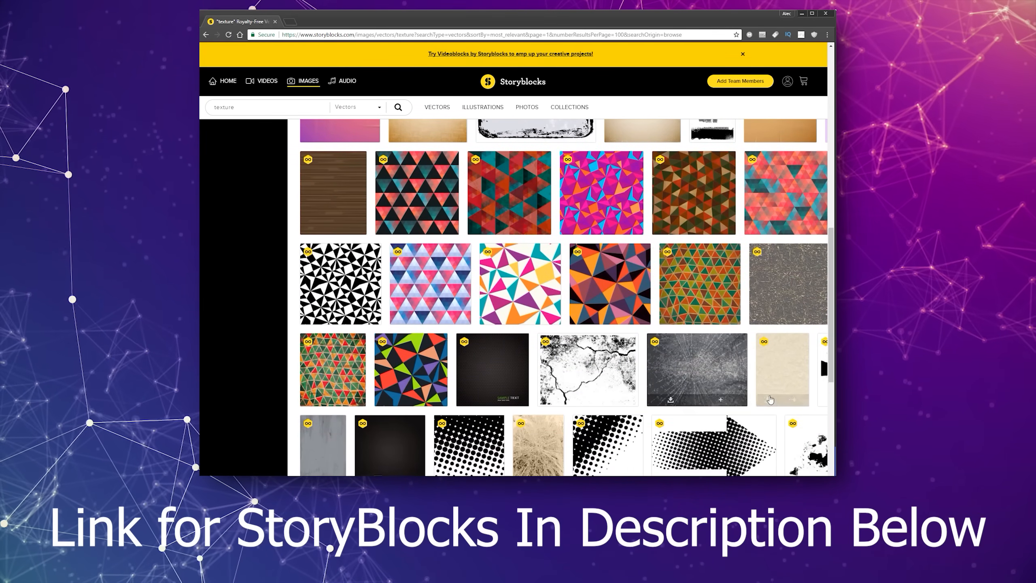
left_click(697, 371)
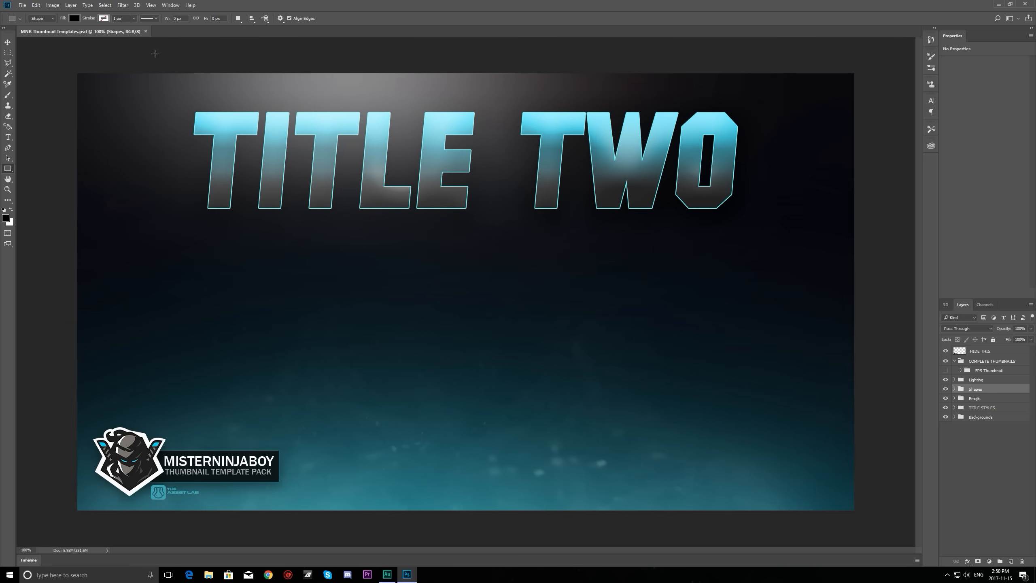
Step: In Photoshop's thumbnail template, expand the Emojis group, make the lmao layer visible and select it
left_click(7, 42)
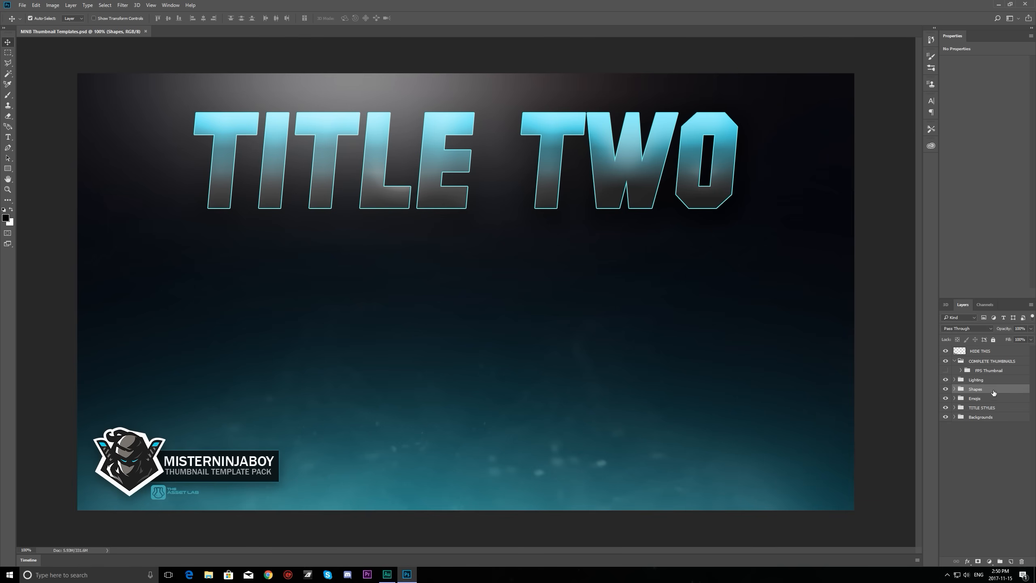
left_click(959, 399)
left_click(955, 399)
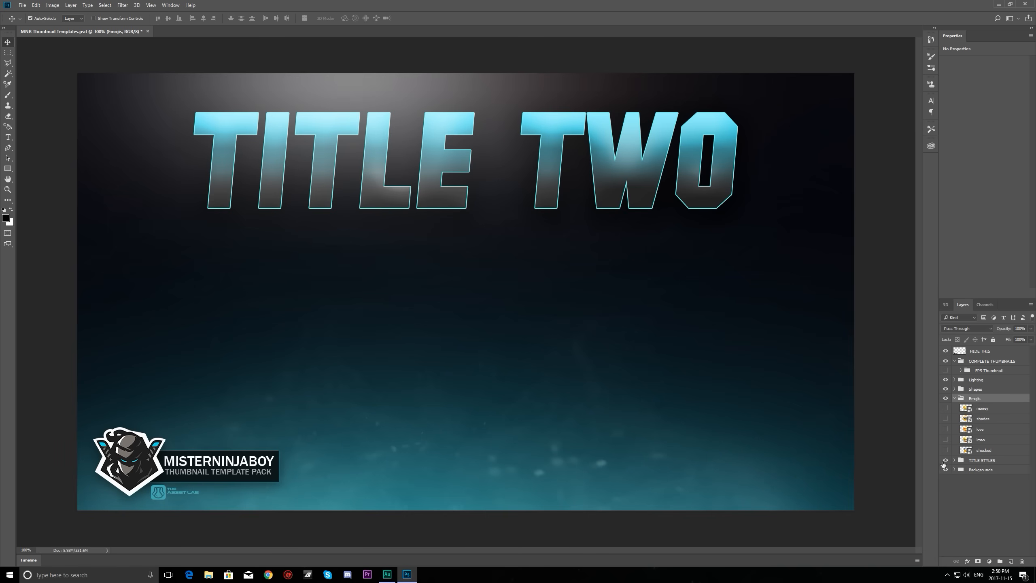
left_click(946, 440)
left_click(946, 440)
left_click(946, 440)
left_click(981, 440)
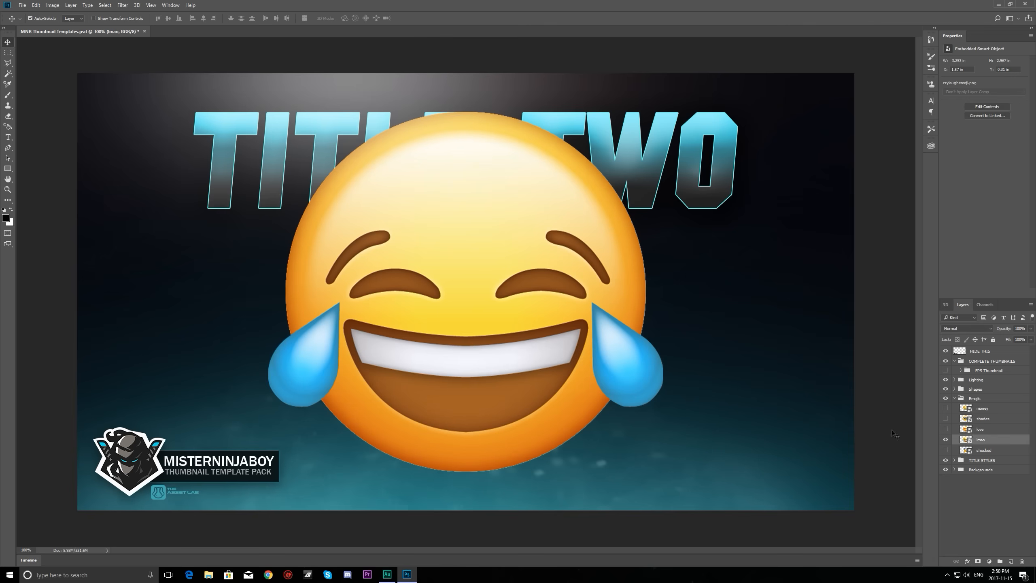
Step: Try scaling the lmao emoji to about 15.67% and rotating it 15 degrees below the title, and hide the layer again
left_click_drag(612, 409, 611, 418)
key("ctrl+t")
left_click_drag(663, 475, 436, 264)
left_click_drag(410, 205, 458, 333)
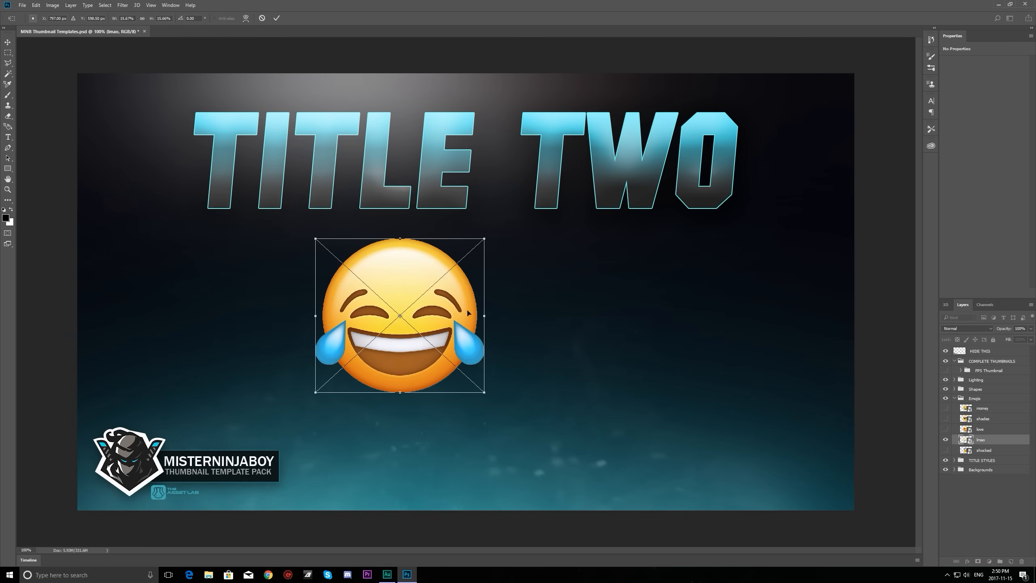
left_click_drag(515, 213, 499, 232)
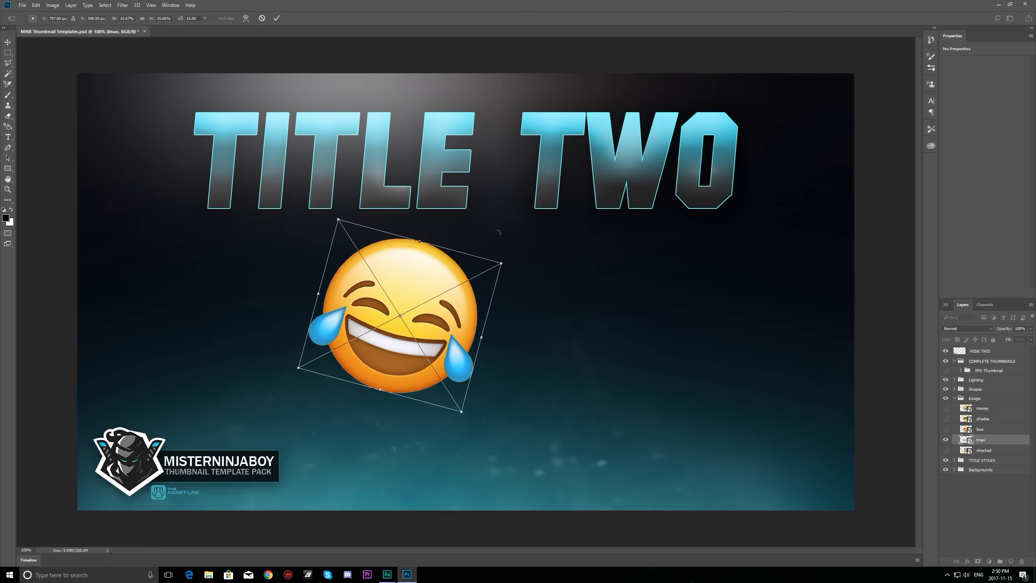
left_click(263, 19)
left_click(946, 439)
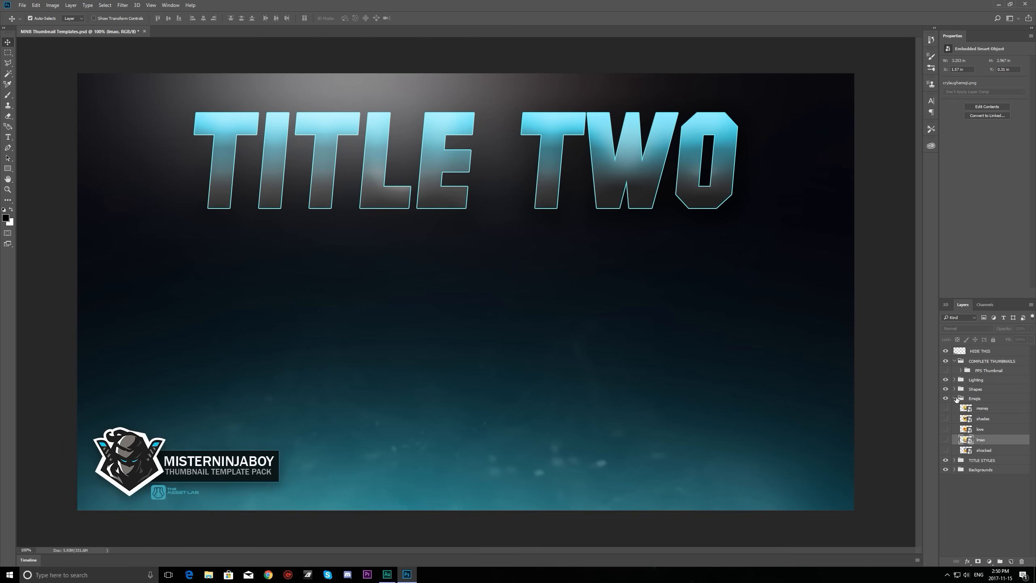
left_click(955, 399)
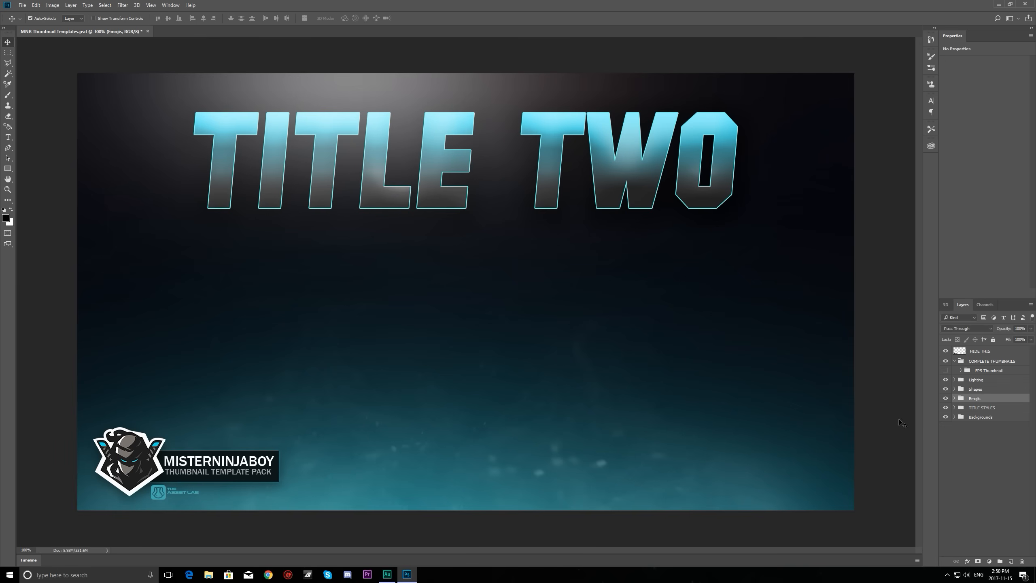
Step: Preview the TITLE ONE and TITLE THREE text designs in the TITLE STYLES group and switch back to TITLE TWO
left_click(954, 409)
scroll(952, 421, "down", 2)
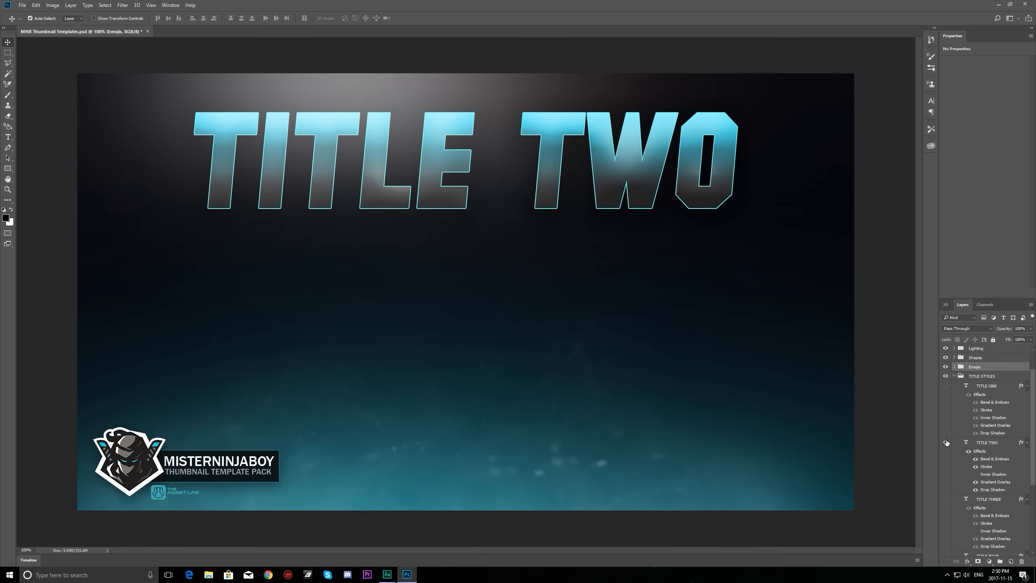
left_click(946, 442)
left_click(946, 386)
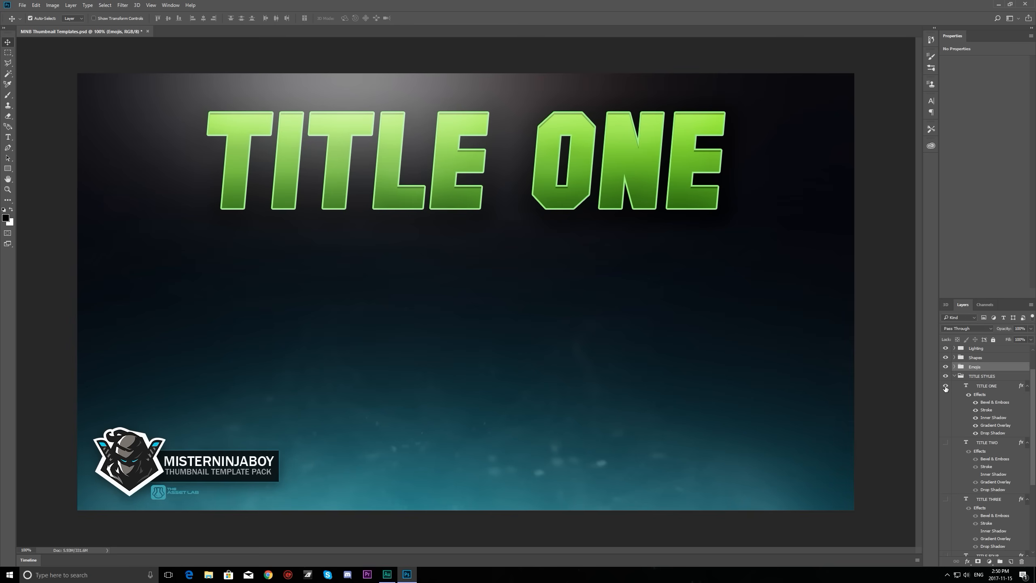
left_click(946, 386)
scroll(946, 408, "down", 2)
left_click(946, 446)
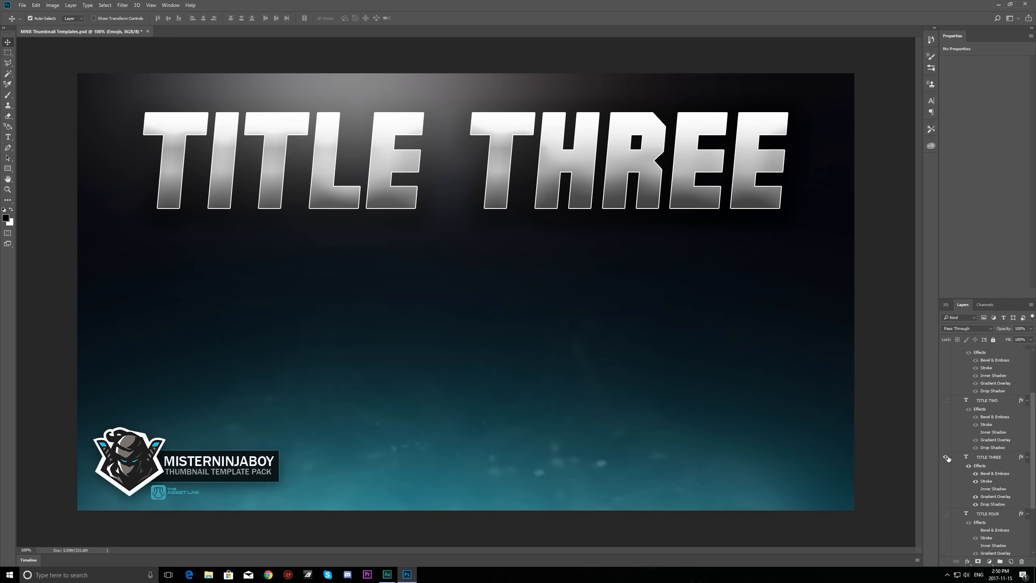
left_click(945, 447)
left_click(946, 389)
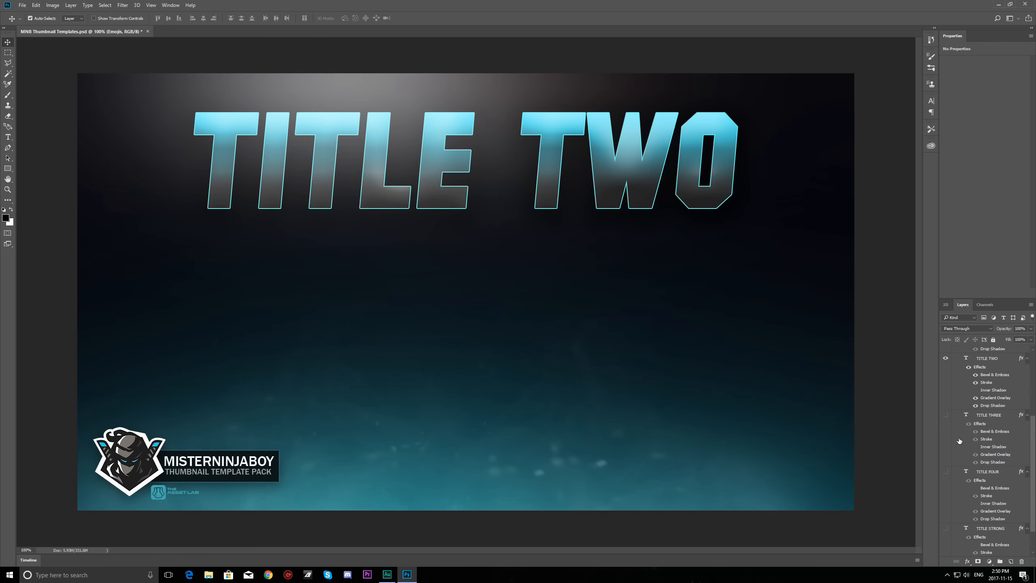
scroll(970, 459, "up", 10)
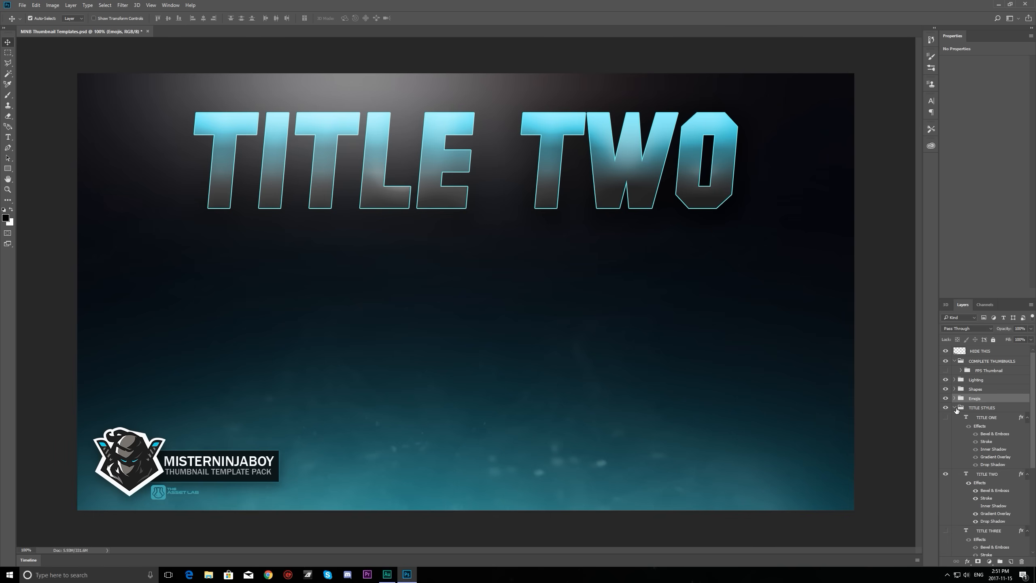
left_click(955, 416)
Step: Examine the contents of the two subgroups in the Backgrounds group, briefly previewing the White Solid 1 background
left_click(954, 417)
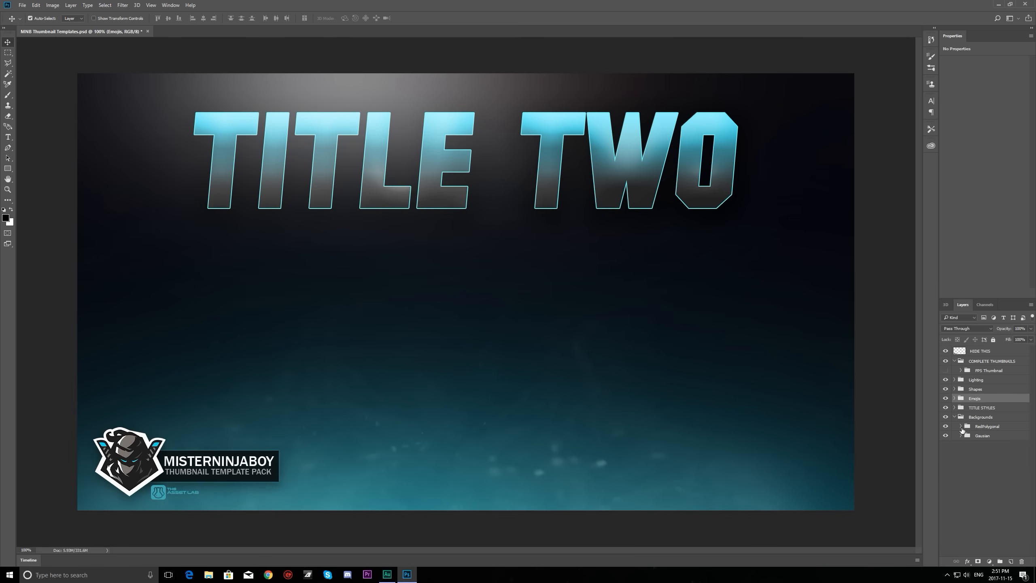
left_click(961, 436)
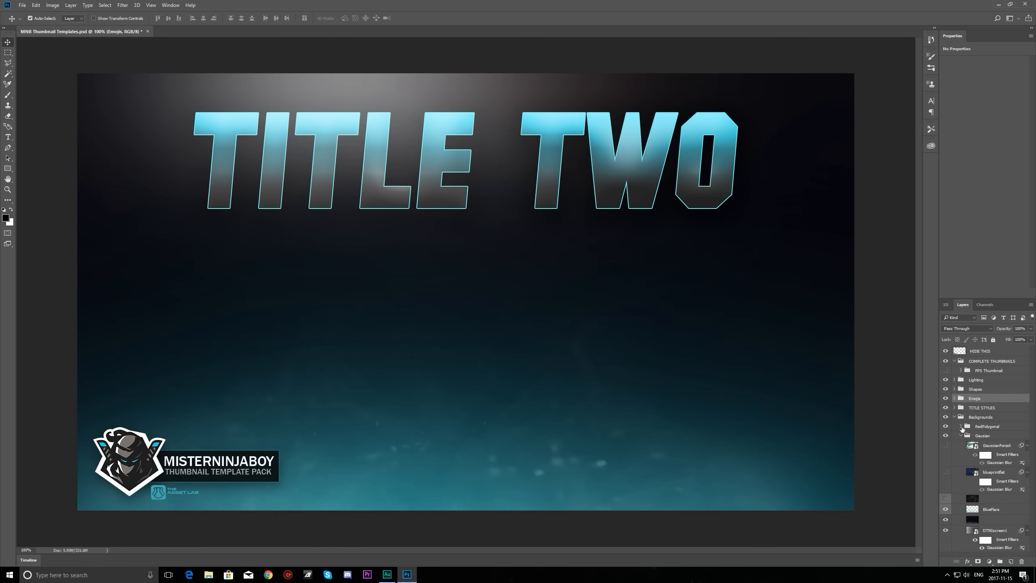
left_click(962, 427)
left_click(946, 436)
left_click(945, 436)
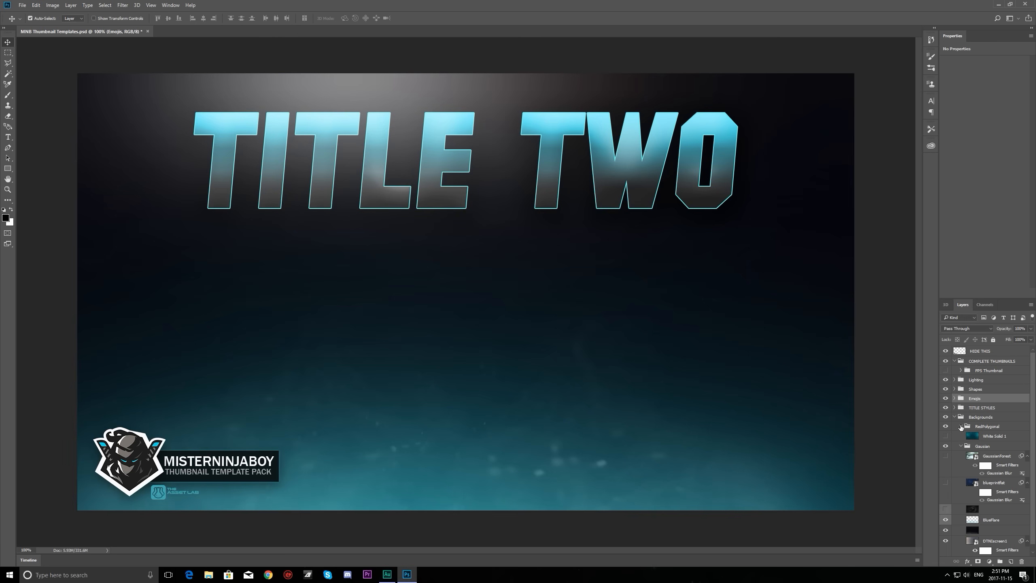
left_click(962, 427)
left_click(955, 417)
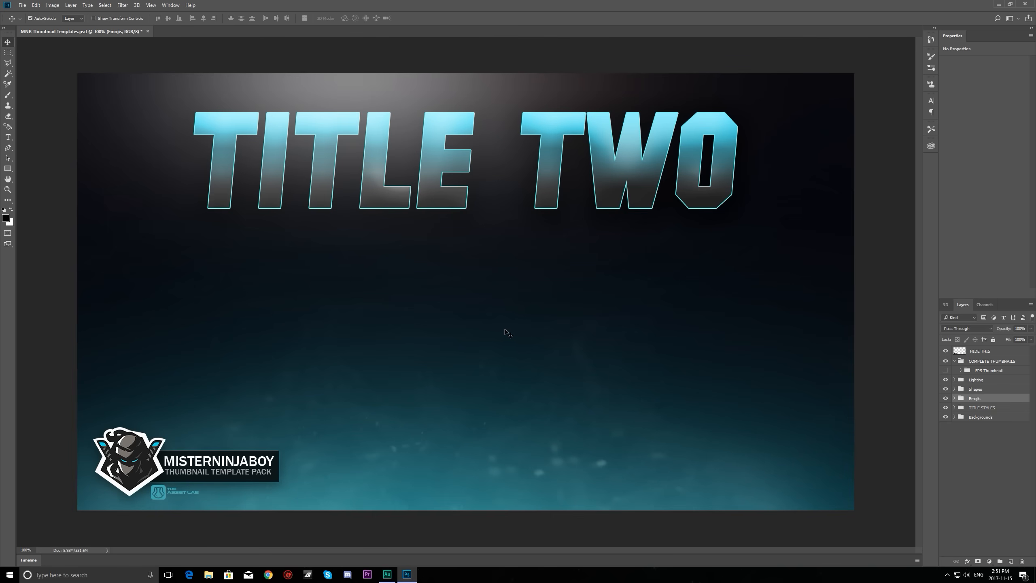
Step: Create a new 1920 × 1080 px RGB document at 300 pixels/inch with white background contents
left_click(22, 5)
left_click(30, 14)
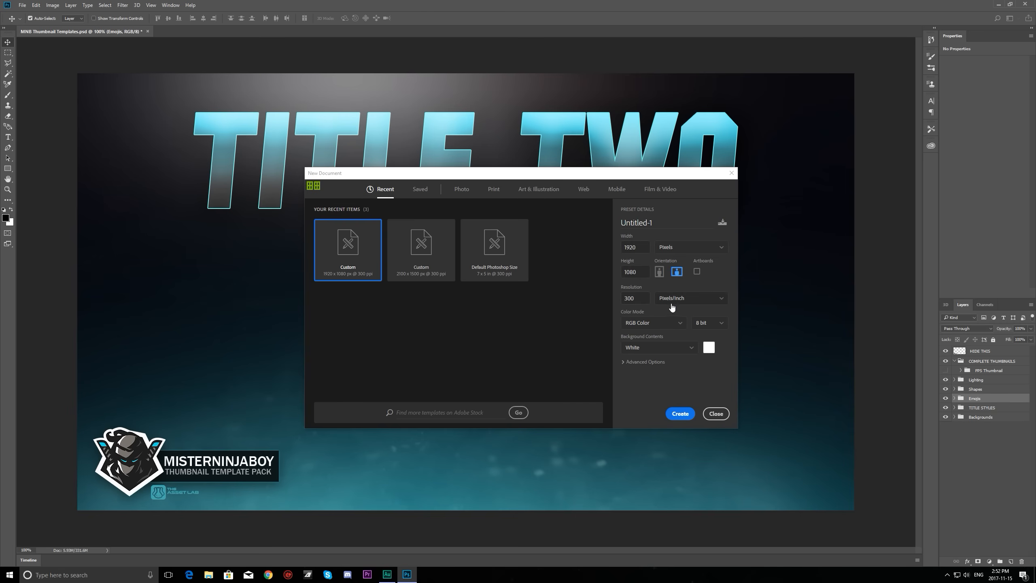
left_click(638, 299)
left_click(643, 390)
left_click(688, 417)
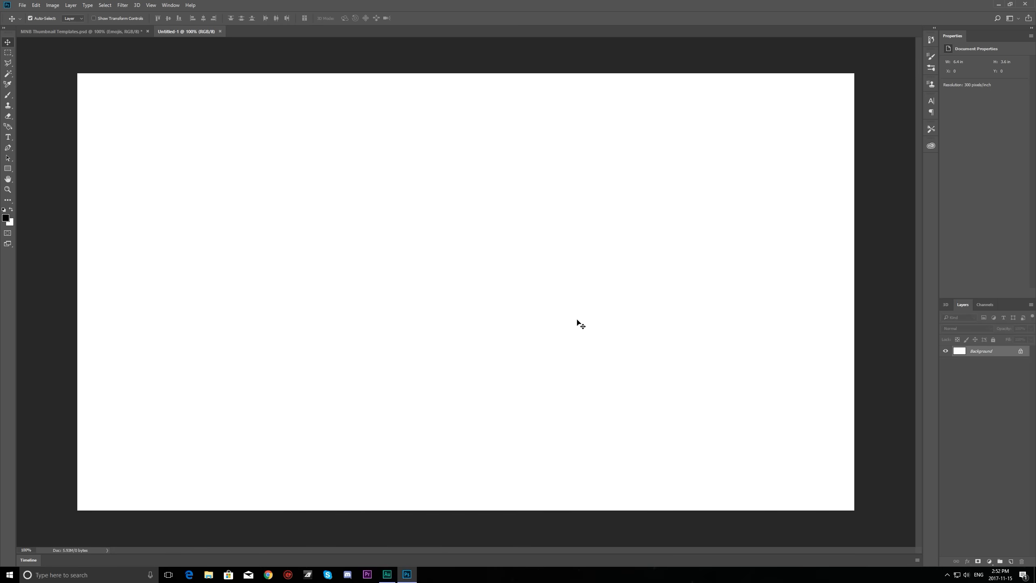
Step: Unlock the white Background layer and hide it so the canvas is transparent
left_click(1021, 354)
double_click(1021, 353)
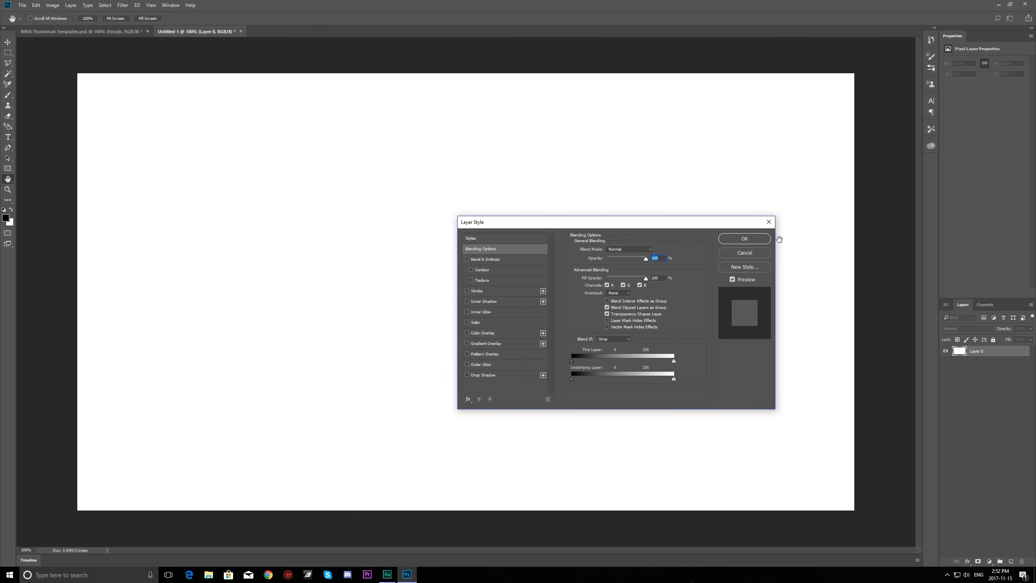
left_click(741, 253)
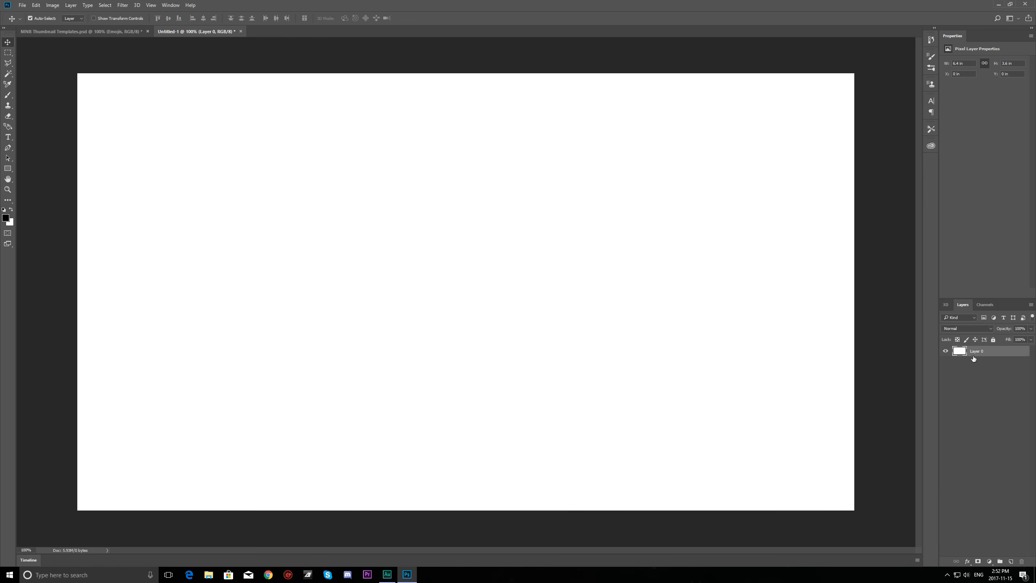
left_click(947, 352)
left_click(978, 426)
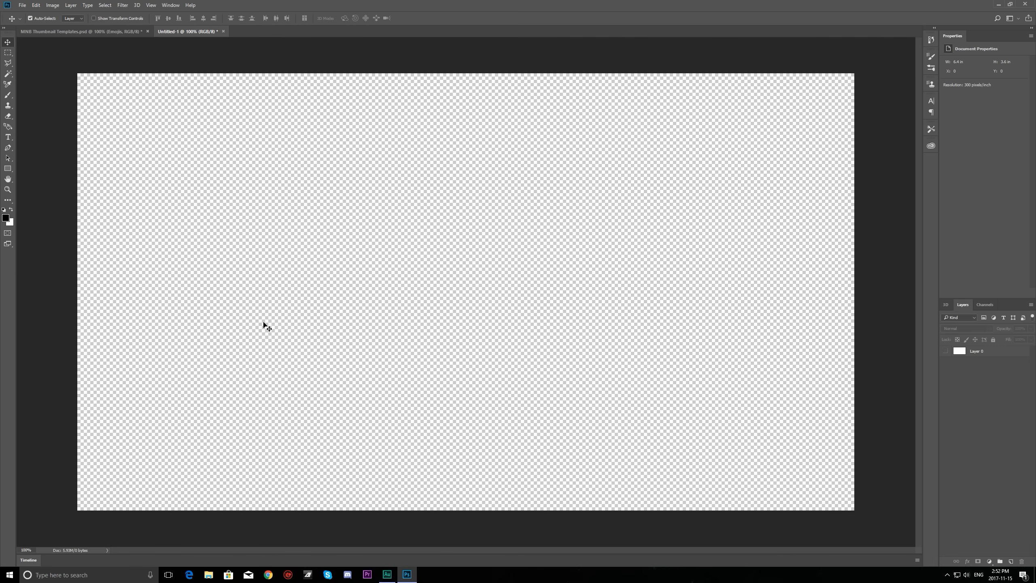
Step: Draw a black rectangle about 1945 × 1102 px that covers the entire canvas
left_click(10, 169)
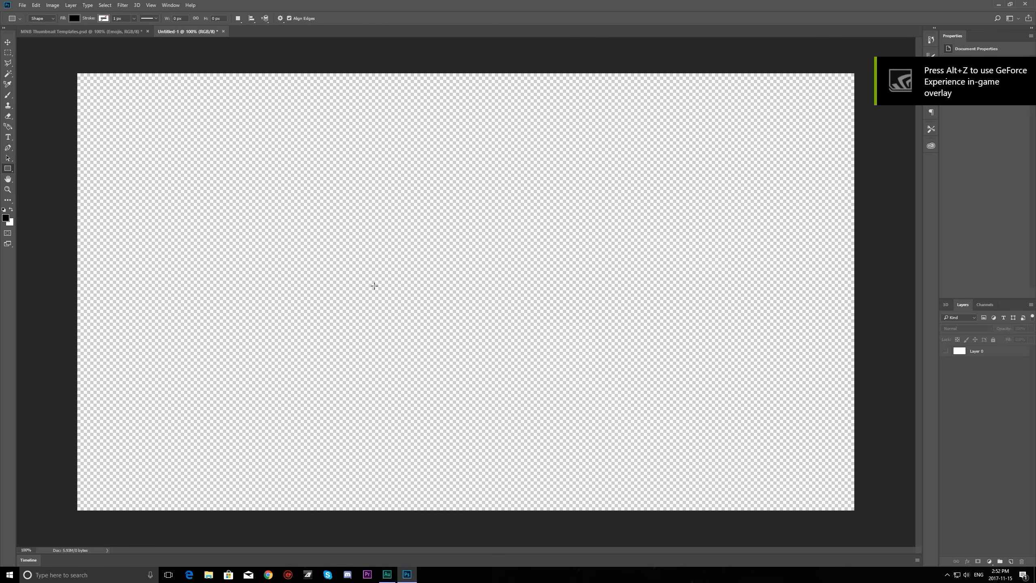
left_click_drag(859, 514, 73, 67)
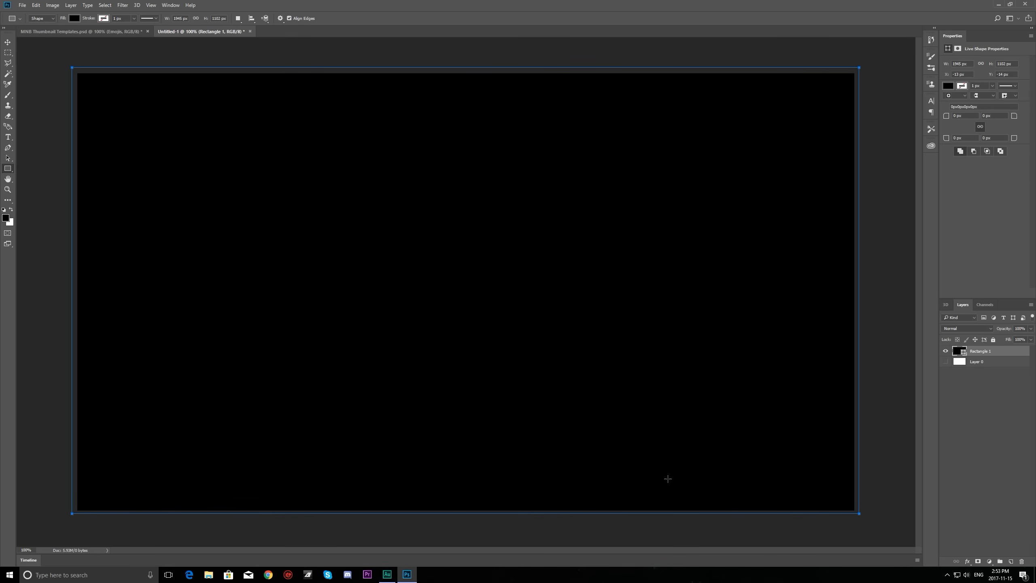
right_click(7, 168)
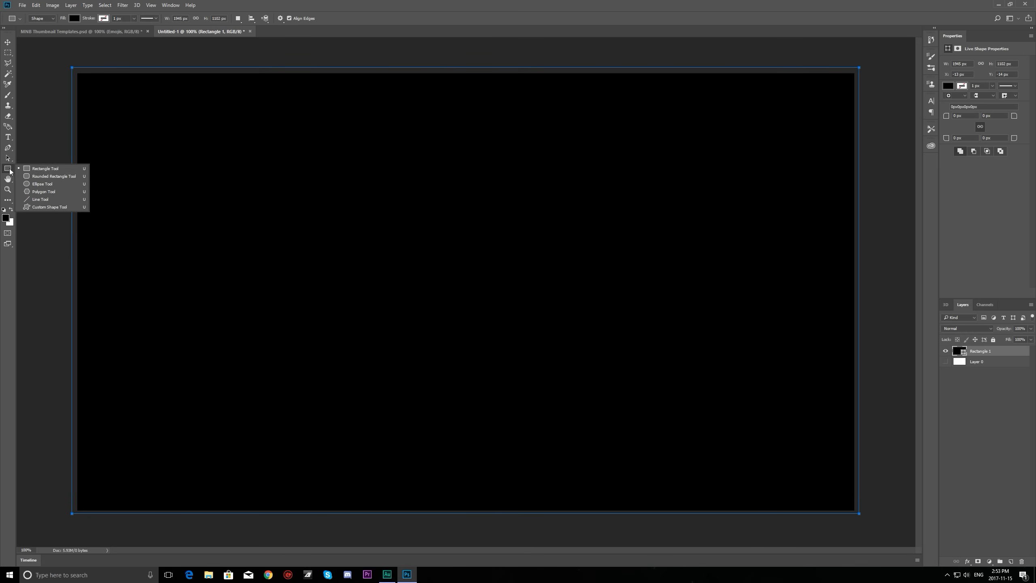
left_click(40, 176)
right_click(6, 168)
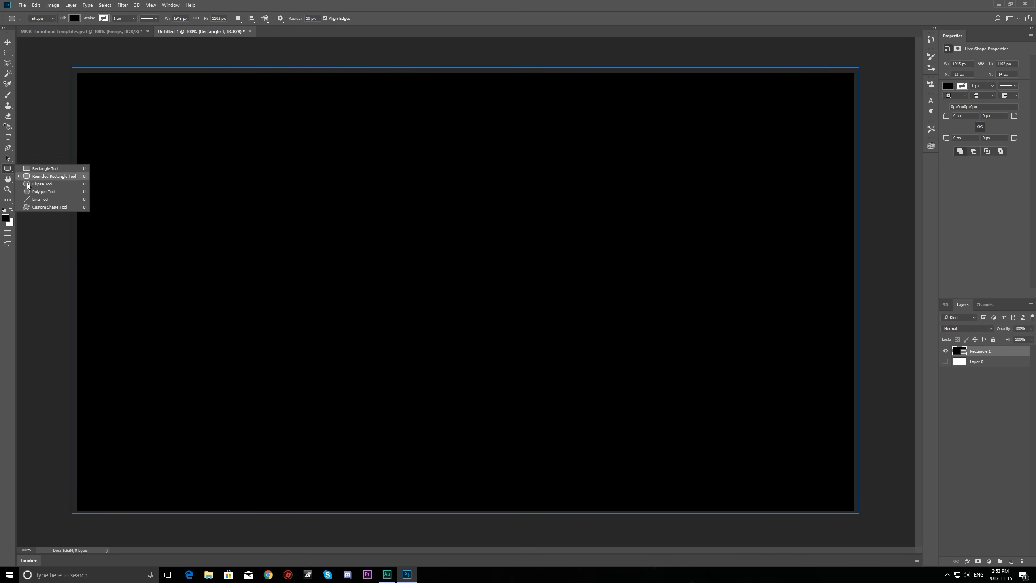
left_click(41, 208)
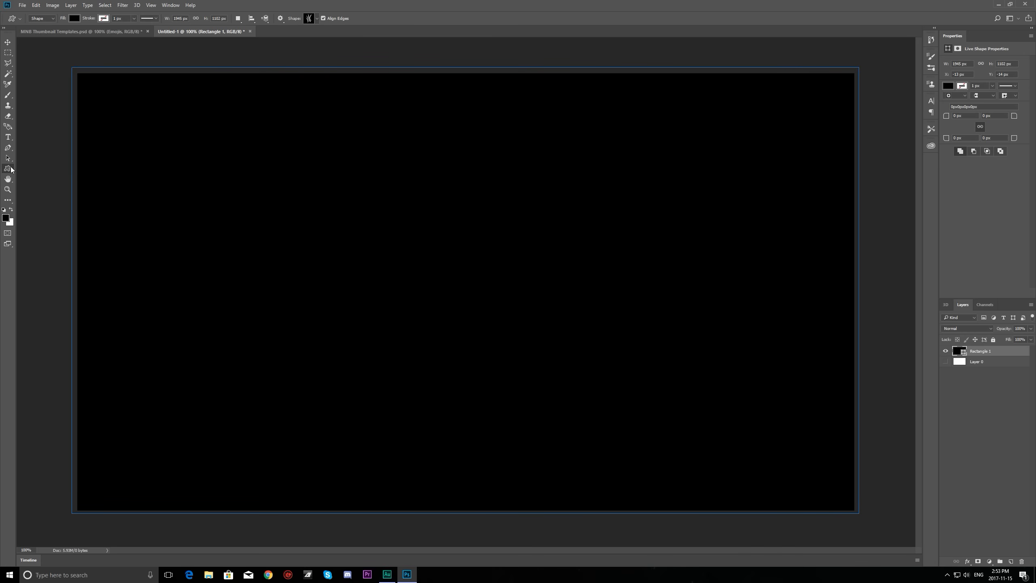
right_click(8, 168)
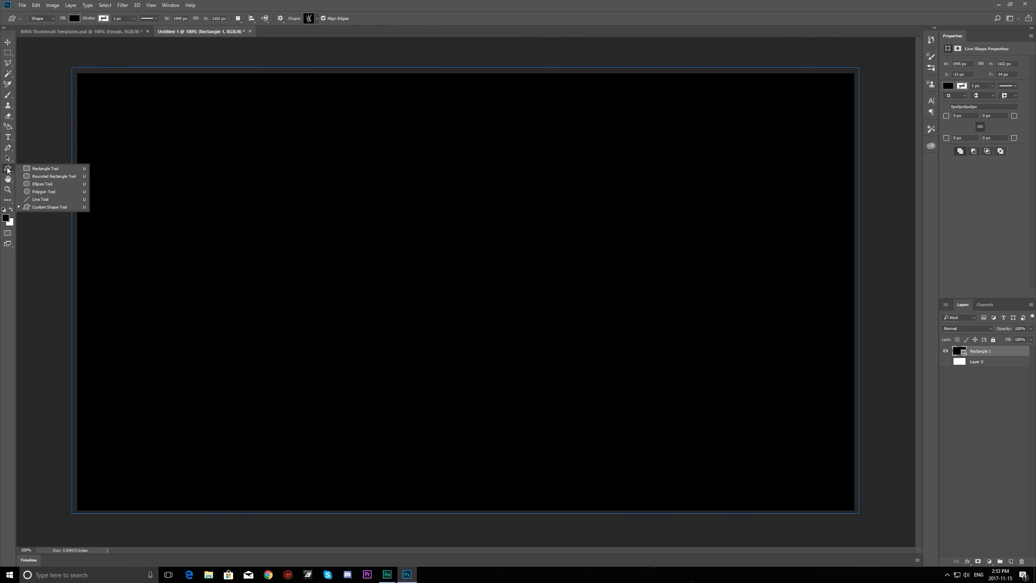
left_click(39, 171)
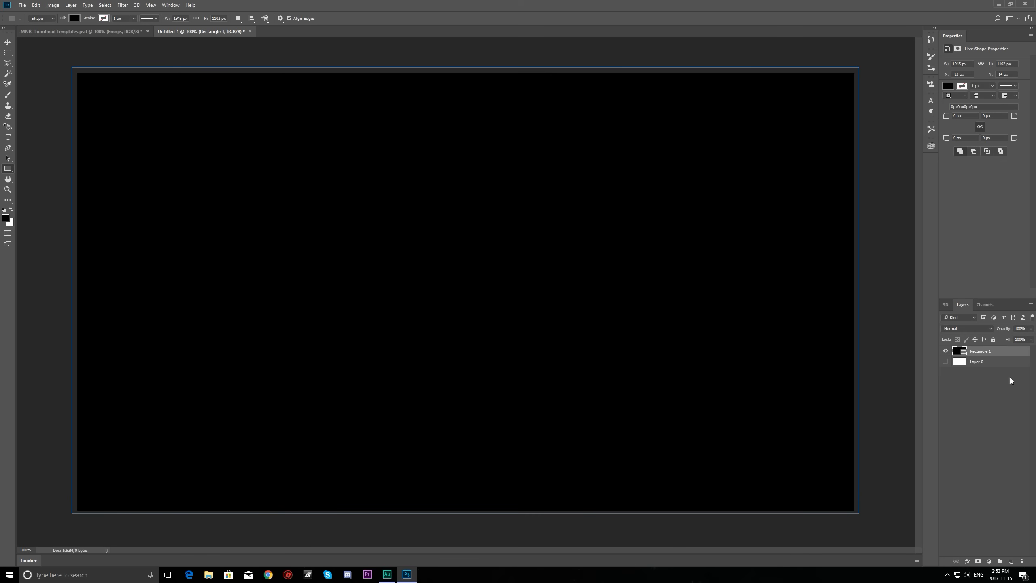
Step: Draw an oversized rectangle of about 2295 × 1292 px directly above the hidden white layer and undo it
left_click_drag(984, 362, 994, 351)
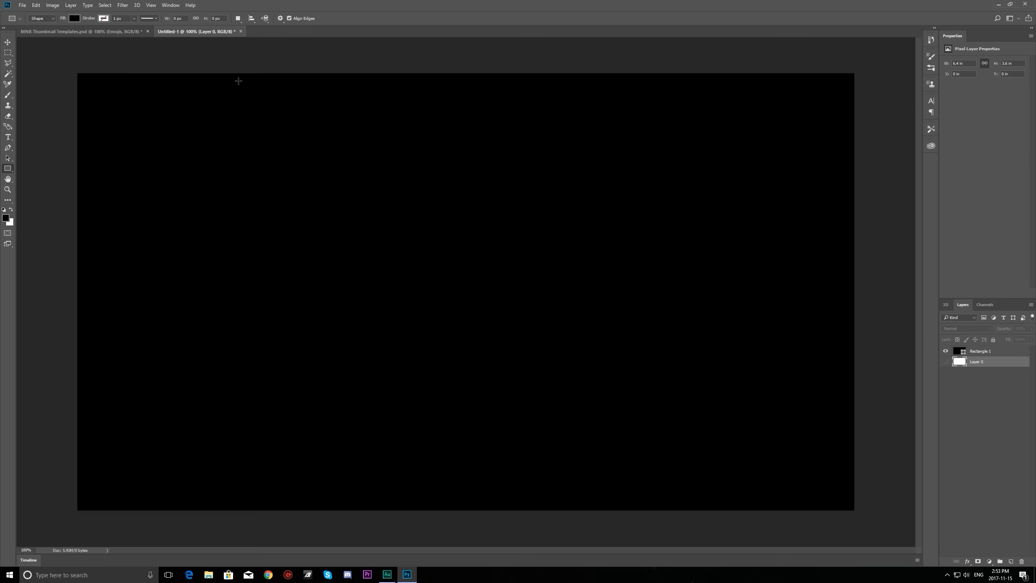
left_click_drag(32, 42, 968, 570)
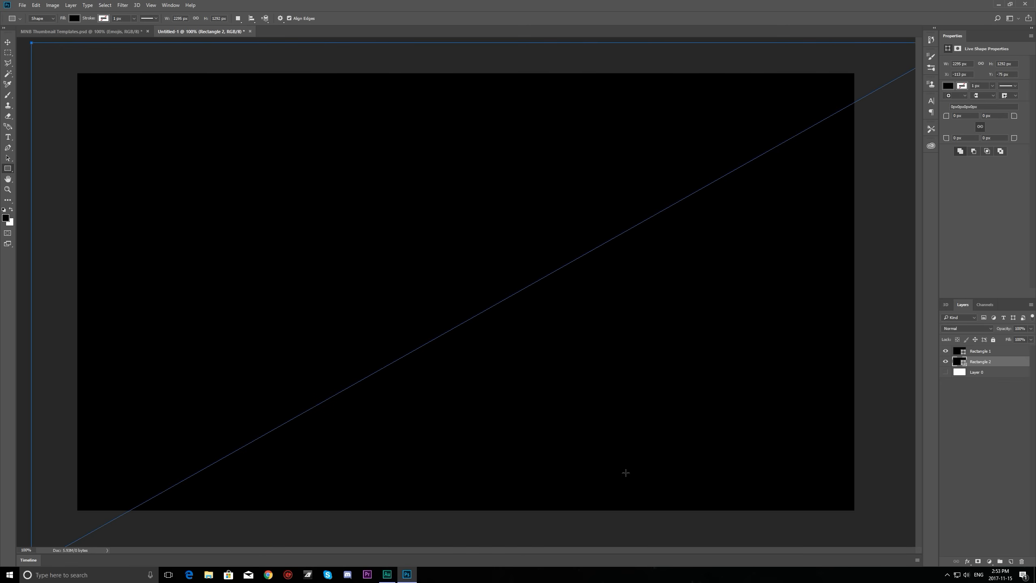
left_click(35, 6)
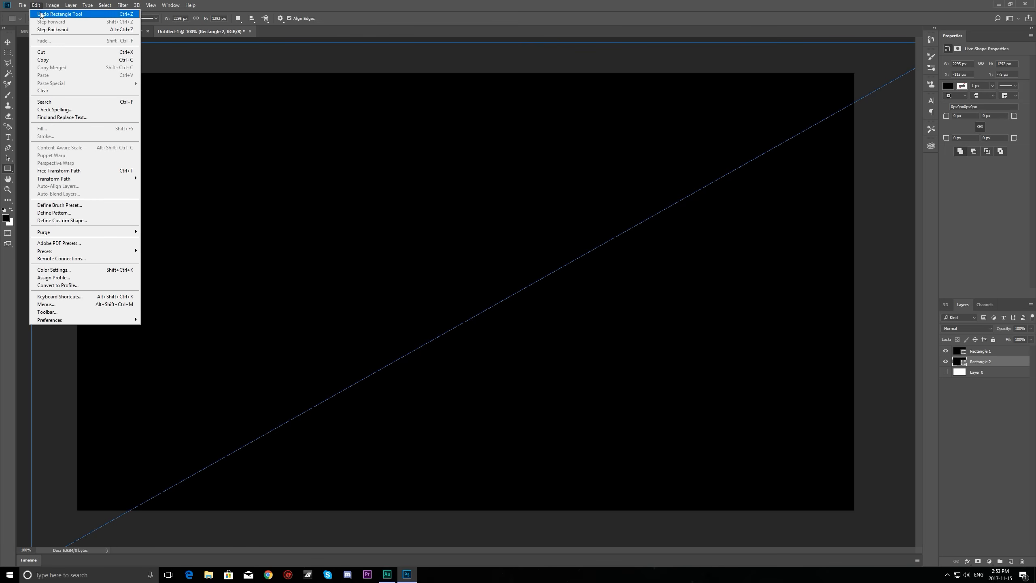
left_click(42, 14)
left_click(975, 351)
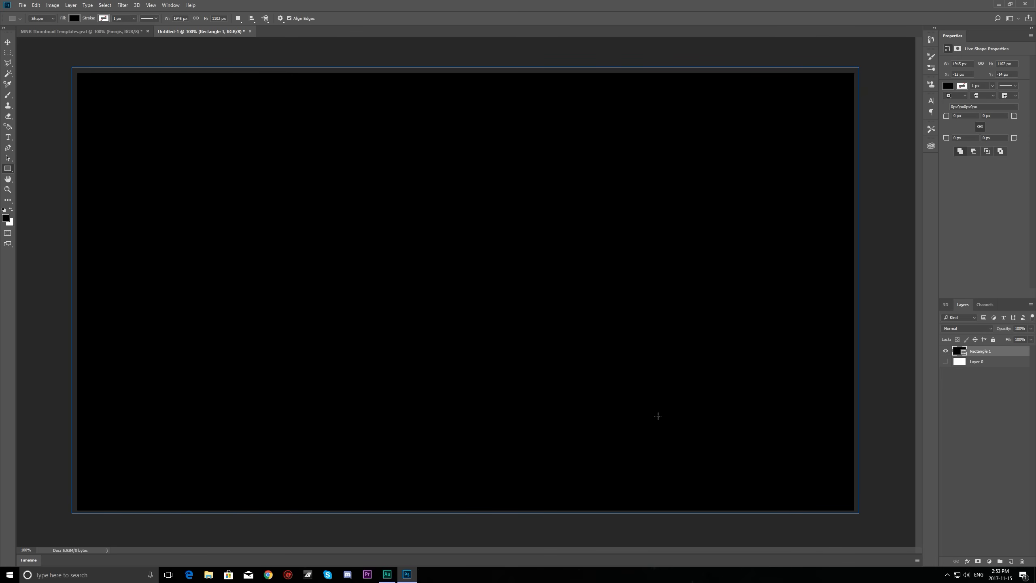
left_click(968, 562)
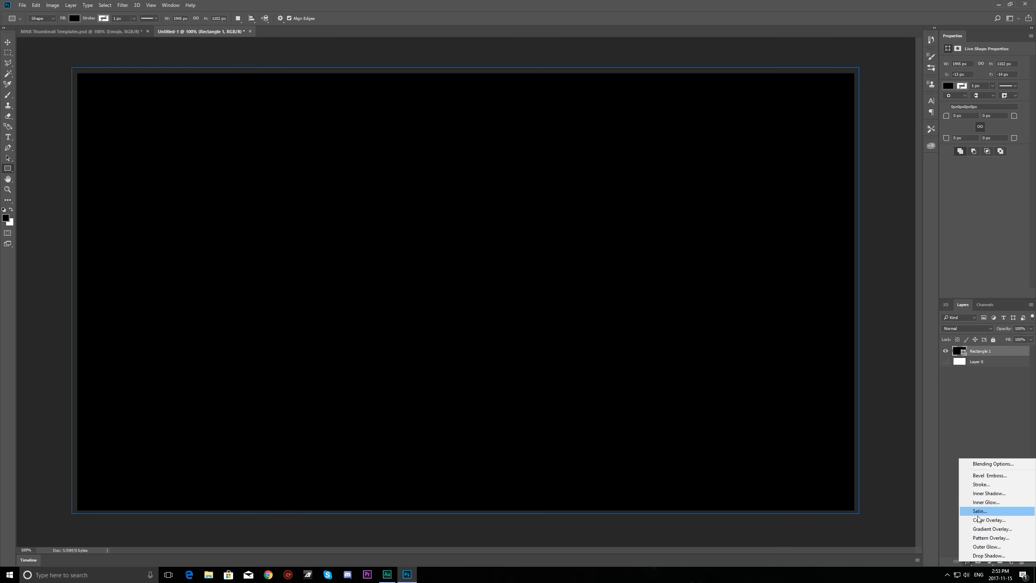
left_click(955, 547)
left_click(968, 561)
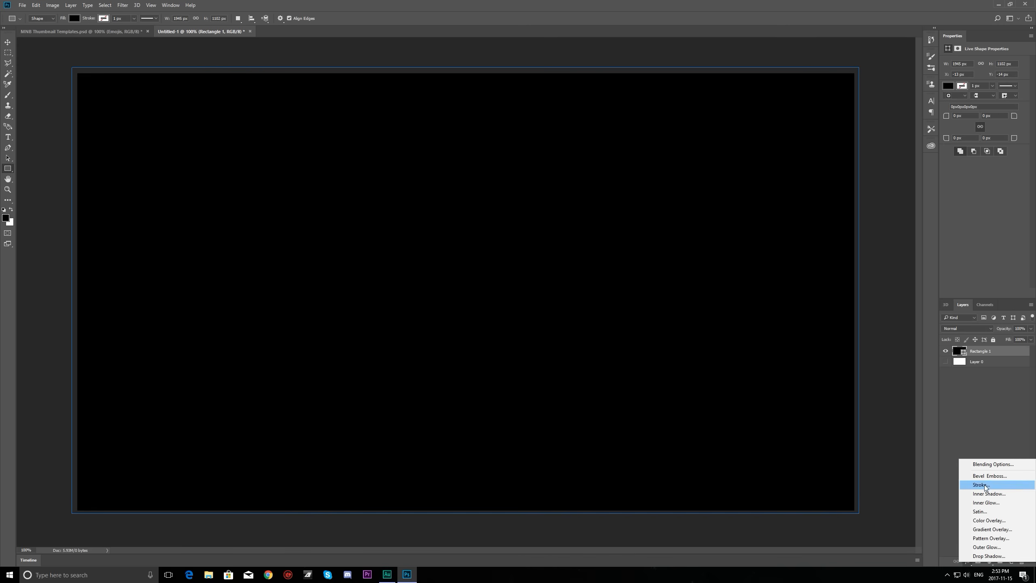
left_click(988, 465)
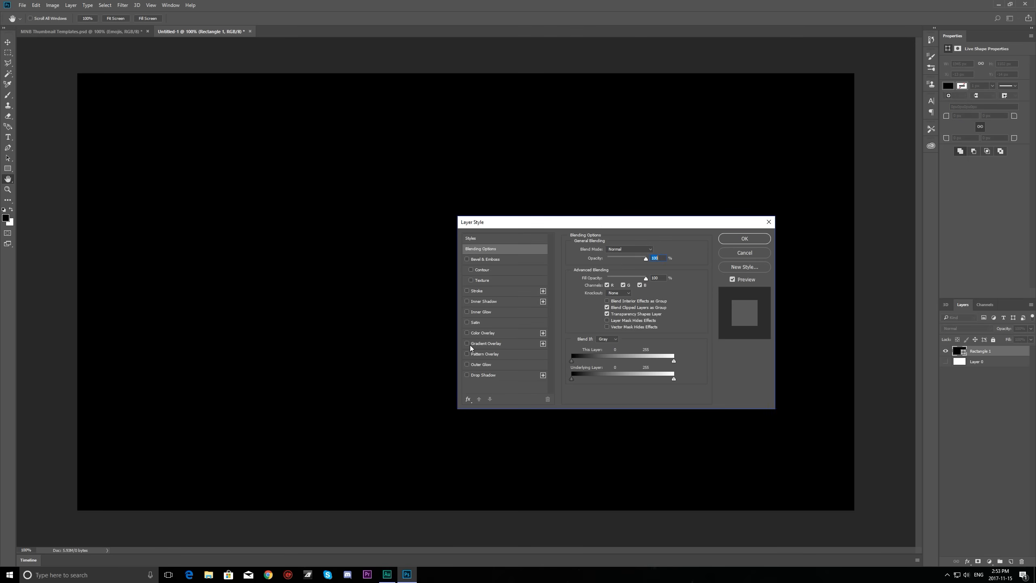
left_click(467, 344)
left_click(468, 344)
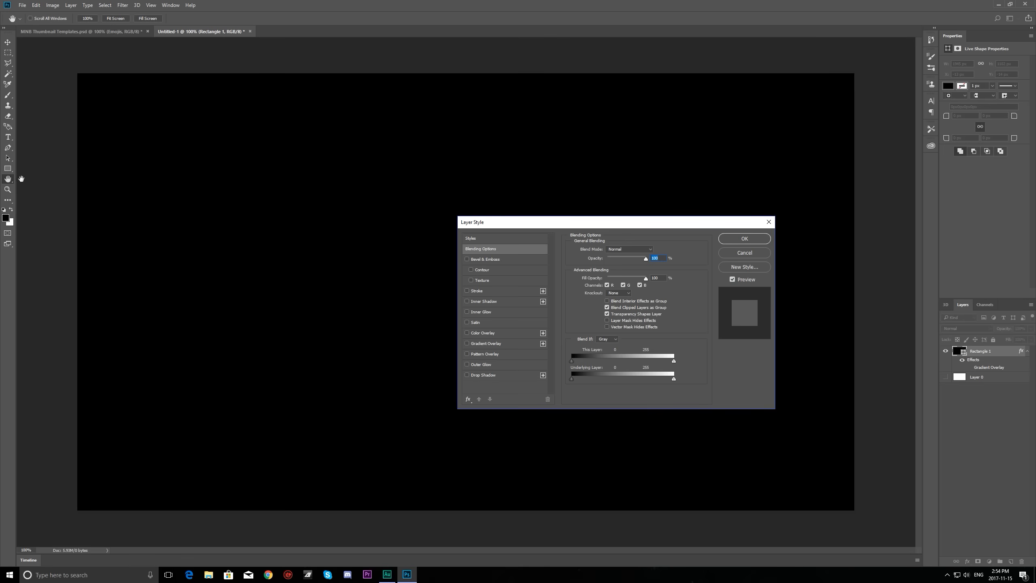
left_click(760, 254)
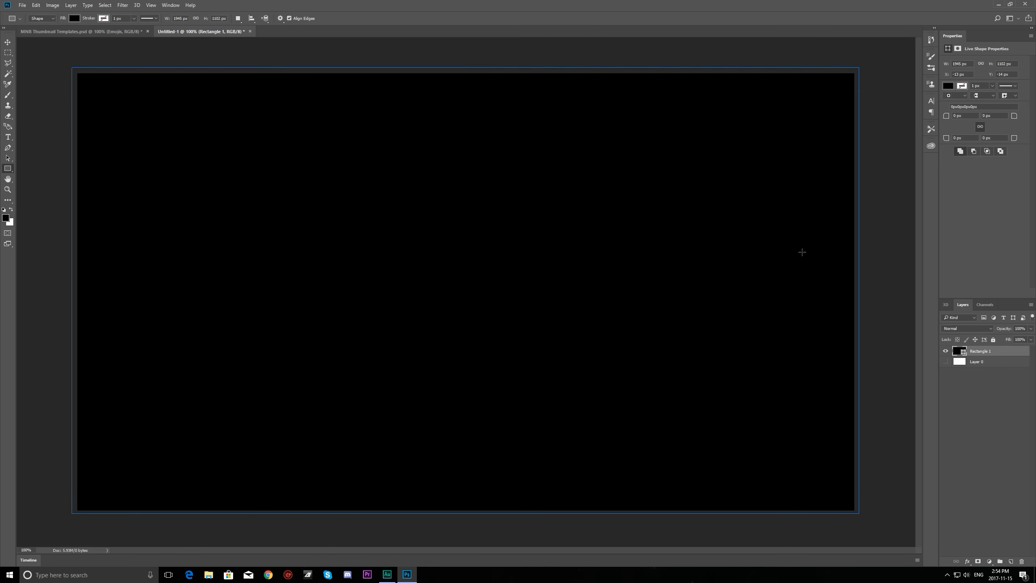
Step: Free-transform the black rectangle so all four edges snap to the canvas bounds at 1920 × 1080 px
key("ctrl+t")
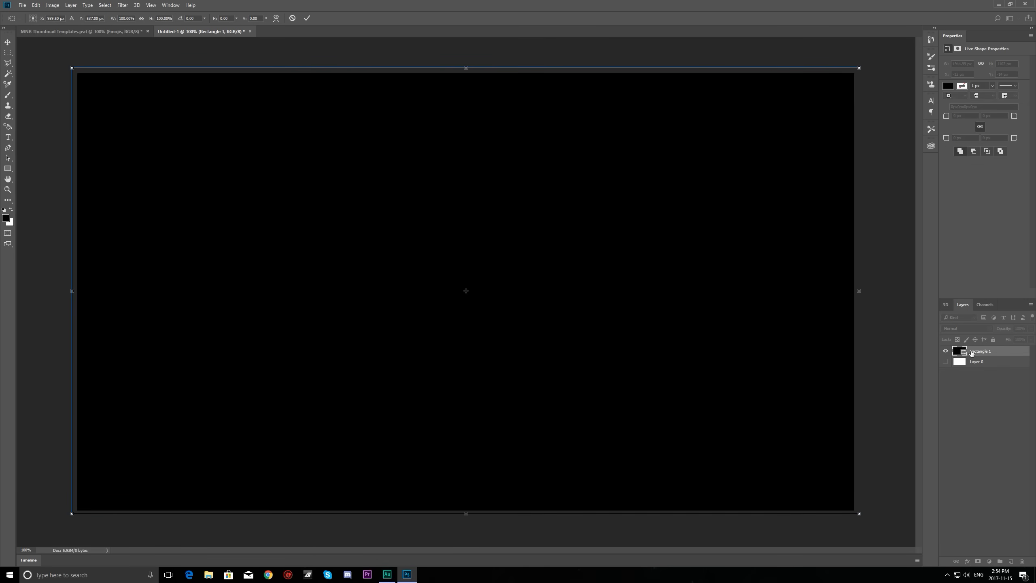
left_click(293, 18)
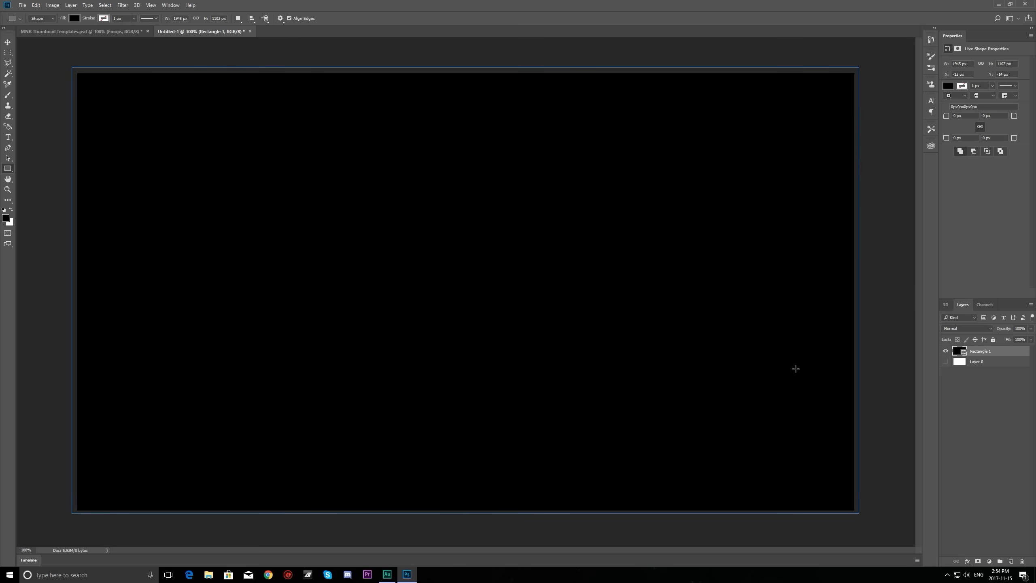
key("ctrl+t")
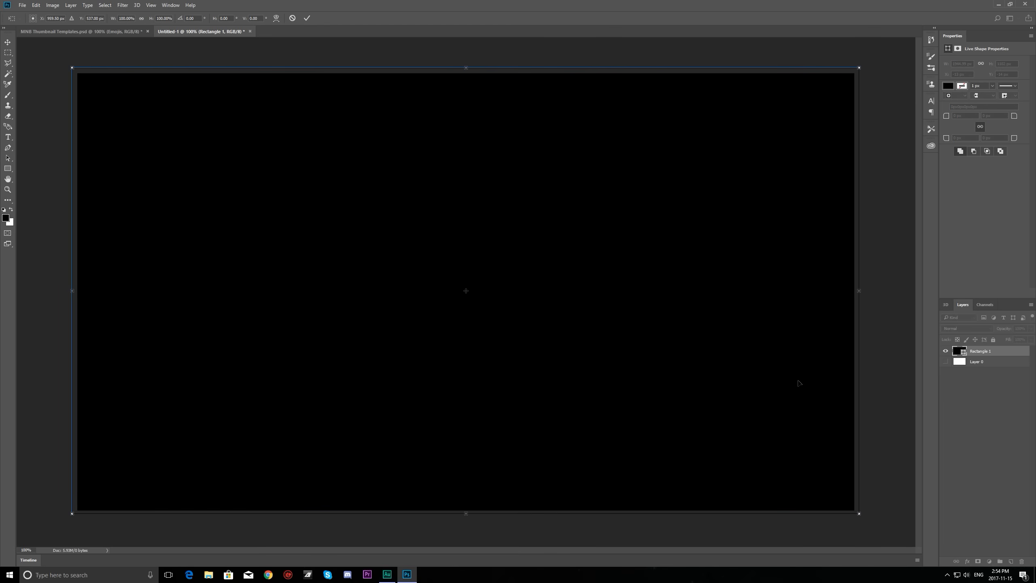
left_click_drag(860, 291, 855, 292)
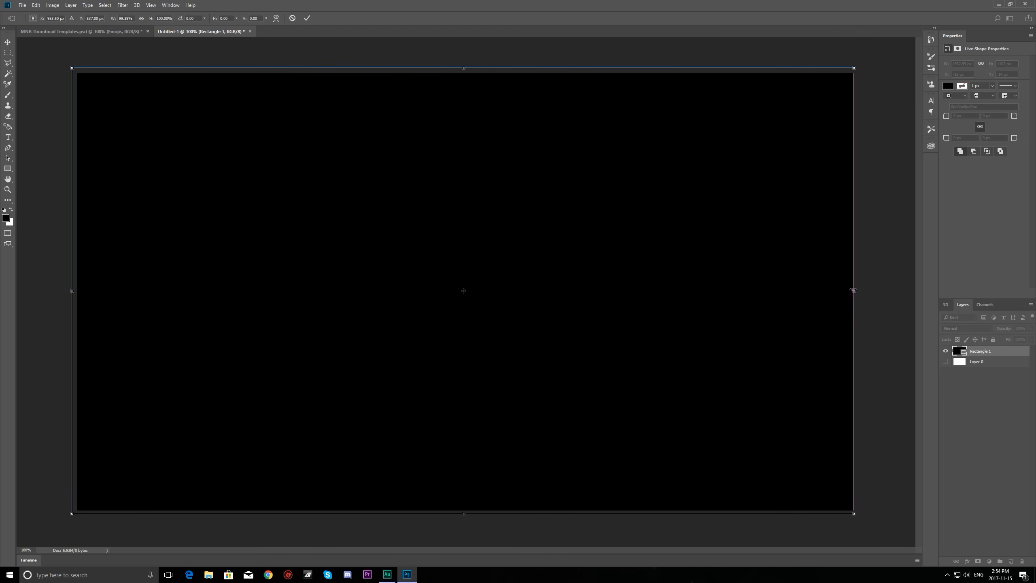
left_click_drag(464, 68, 463, 74)
left_click_drag(70, 293, 77, 293)
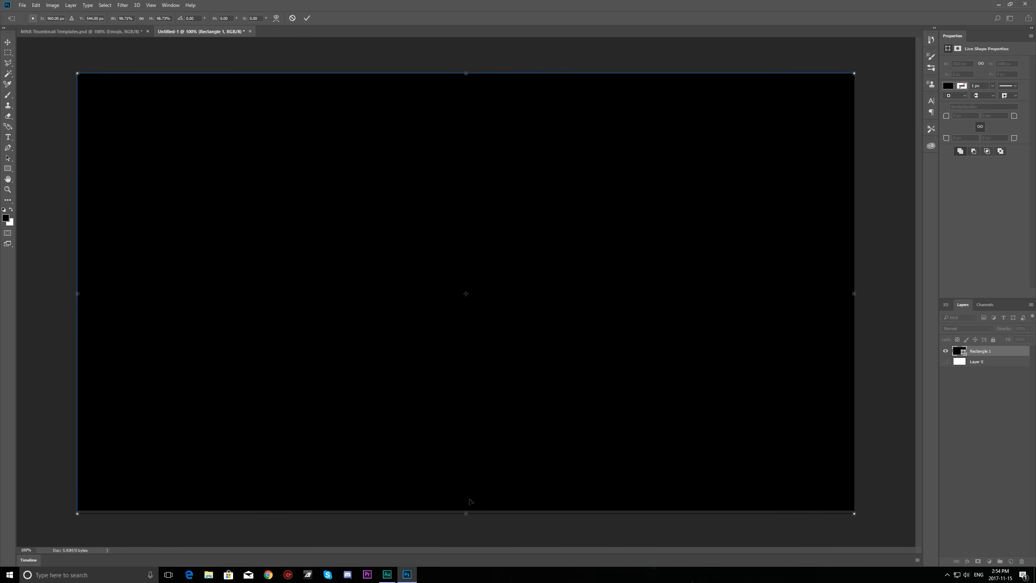
left_click_drag(466, 516, 473, 509)
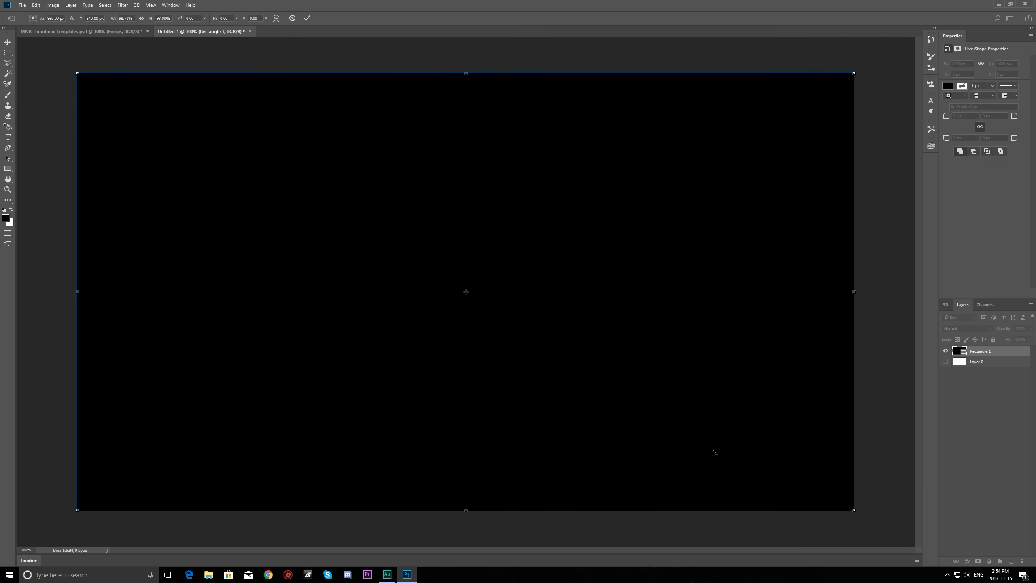
left_click(303, 18)
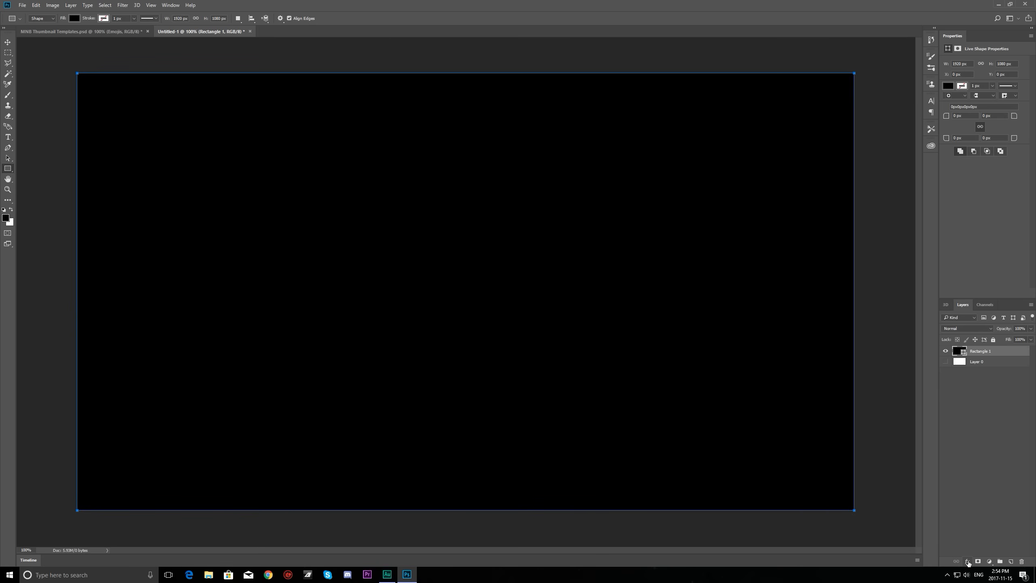
Step: Add a Gradient Overlay to the black rectangle's layer and open its gradient for editing
left_click(967, 562)
left_click(978, 465)
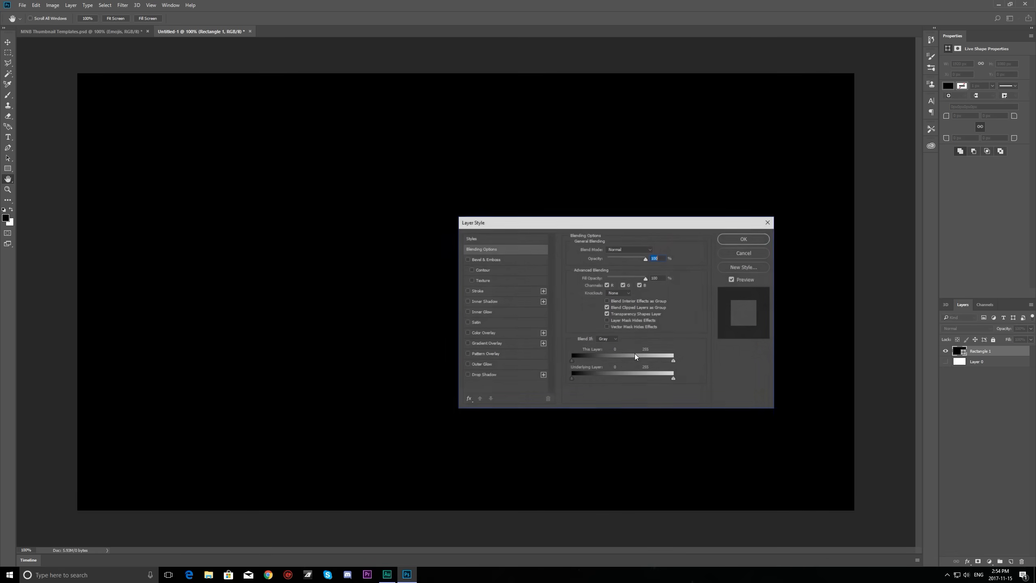
left_click(467, 343)
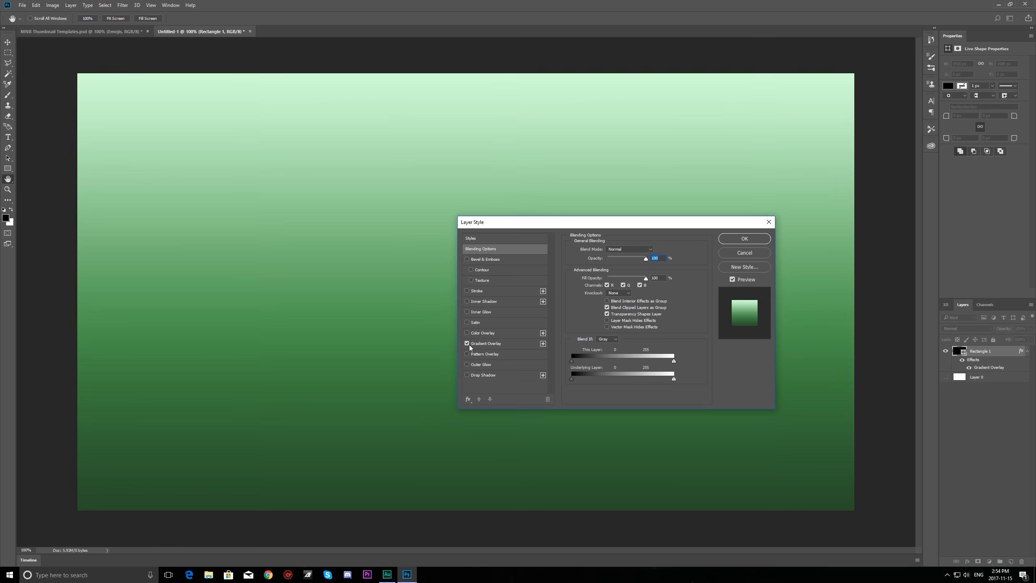
left_click(487, 343)
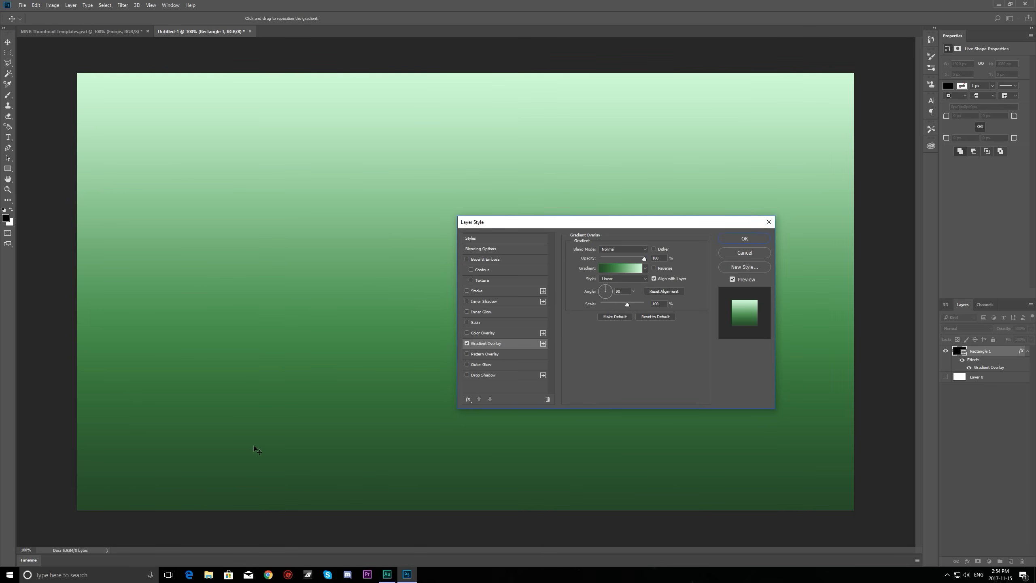
left_click_drag(546, 224, 541, 199)
left_click(611, 242)
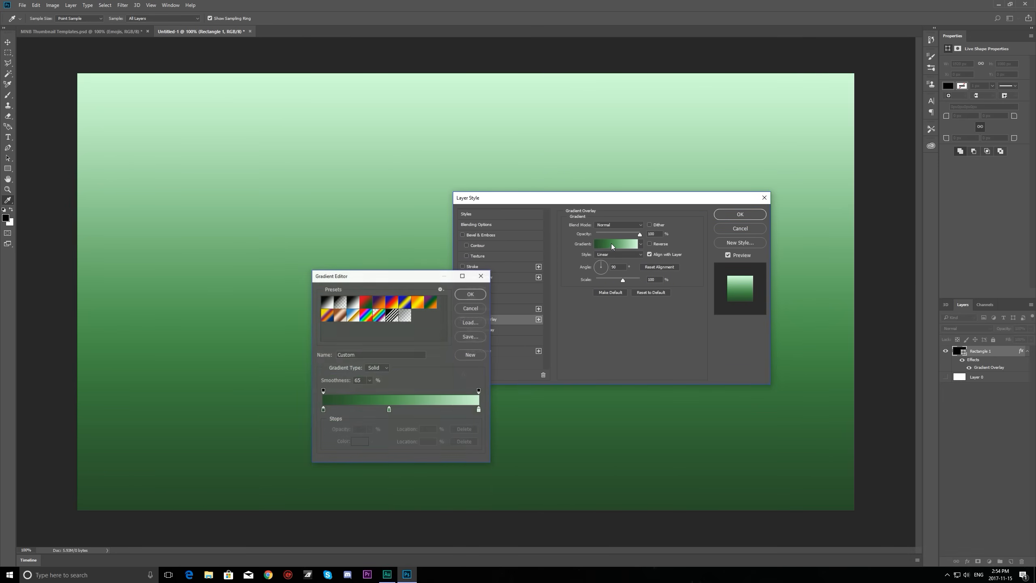
left_click_drag(372, 282, 596, 211)
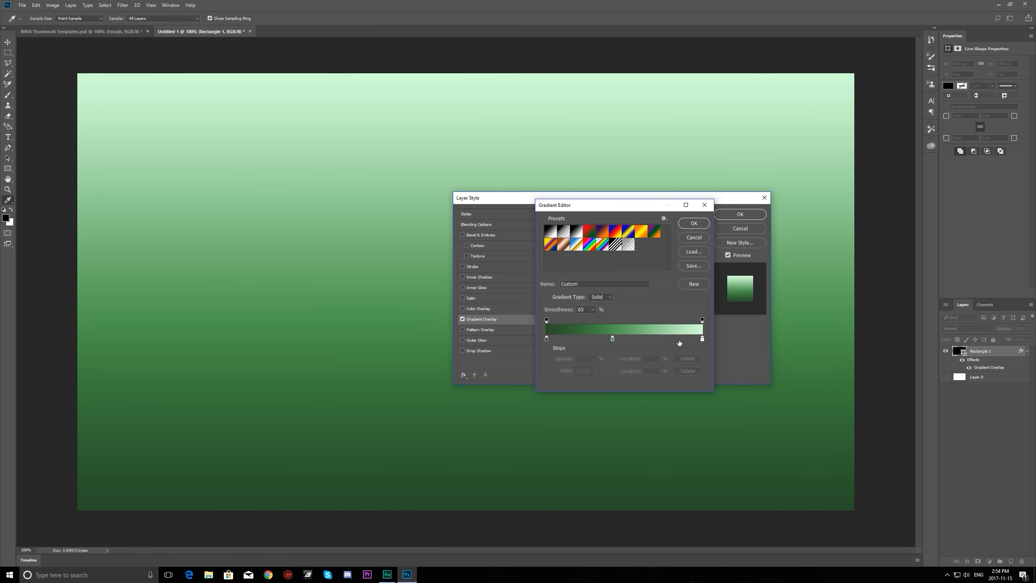
Step: Darken the gradient's darkest green color stop at location 0% to #1e3a1f
double_click(546, 339)
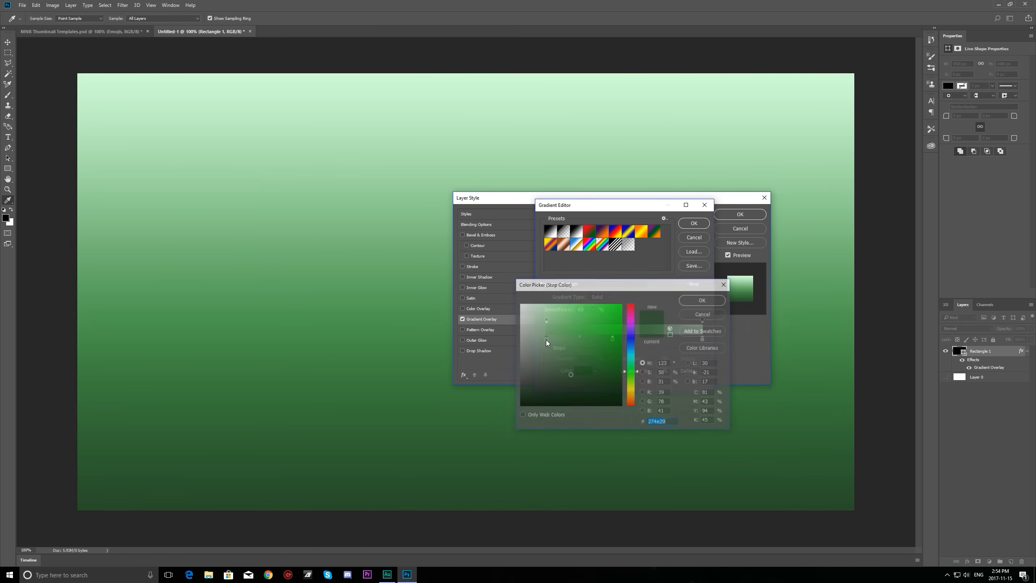
left_click_drag(571, 376, 570, 383)
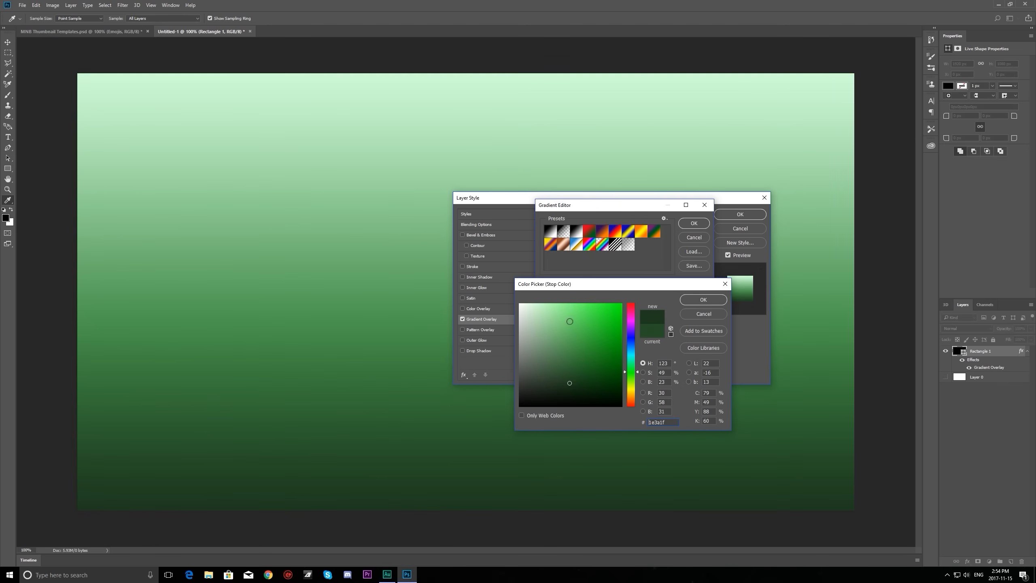
left_click_drag(589, 288, 314, 277)
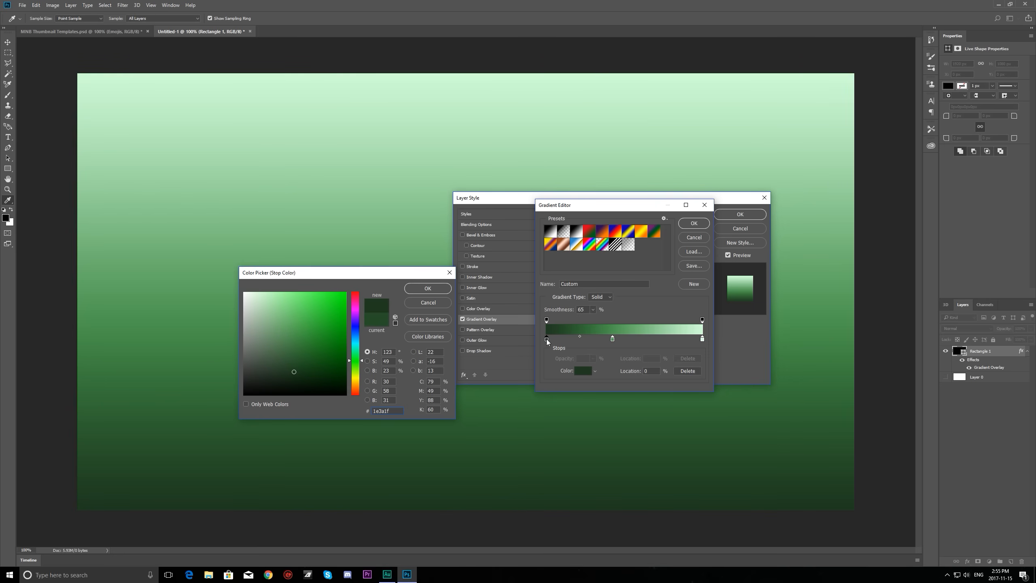
left_click(428, 289)
Step: Inspect the colors of the gradient's middle stop and its light green end stop
left_click(613, 339)
double_click(613, 339)
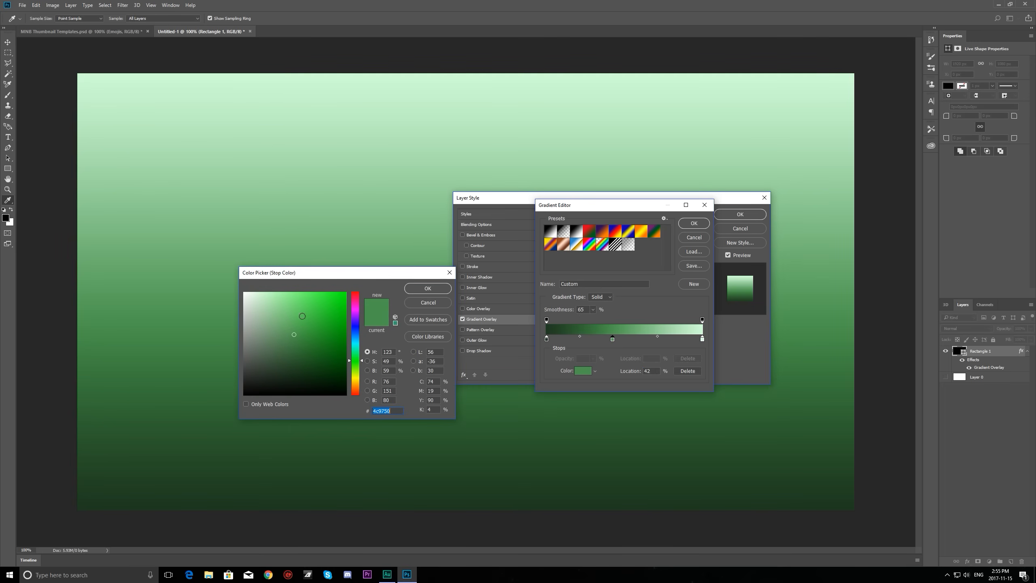
key("Return")
left_click(703, 339)
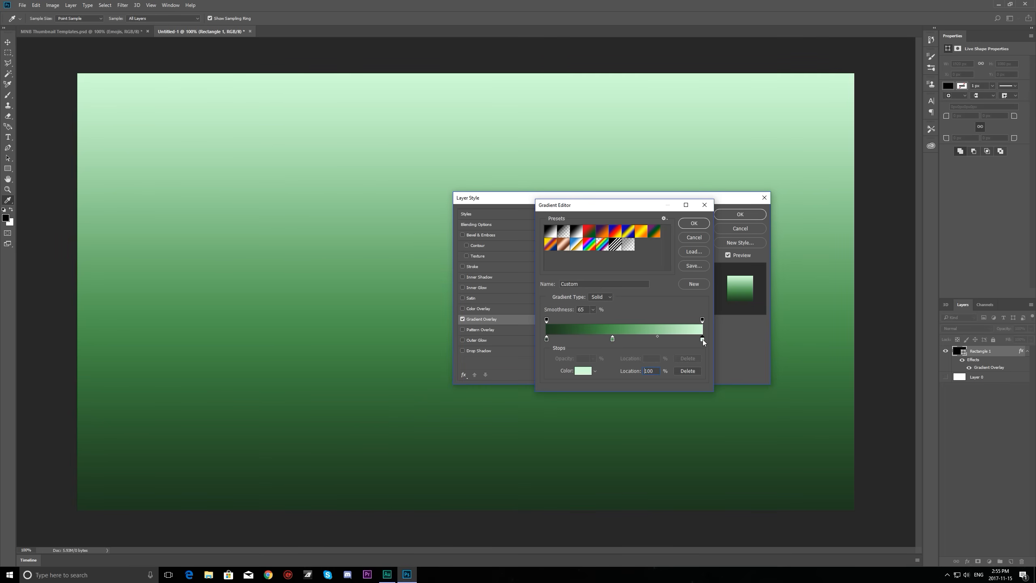
double_click(703, 339)
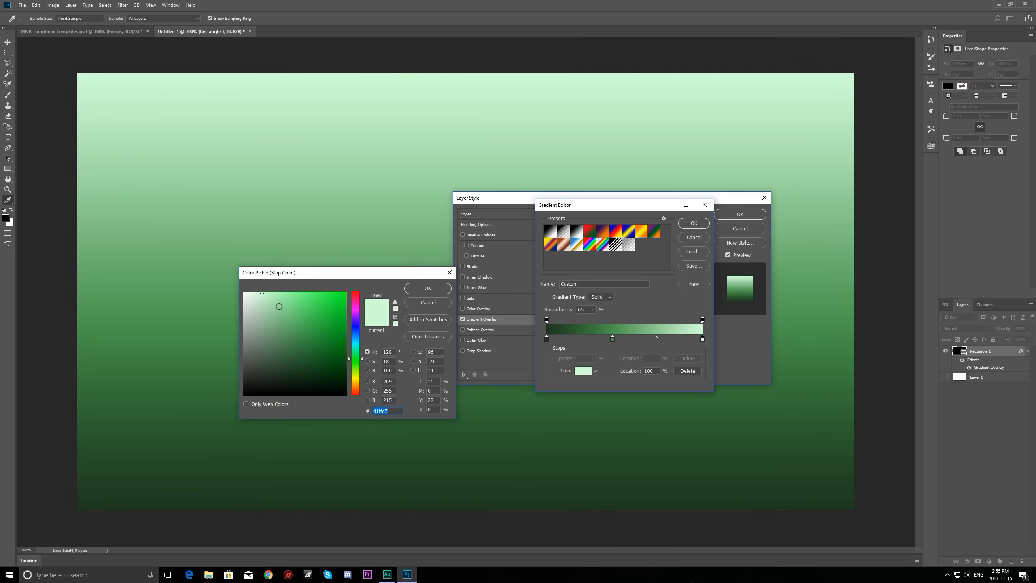
left_click(415, 305)
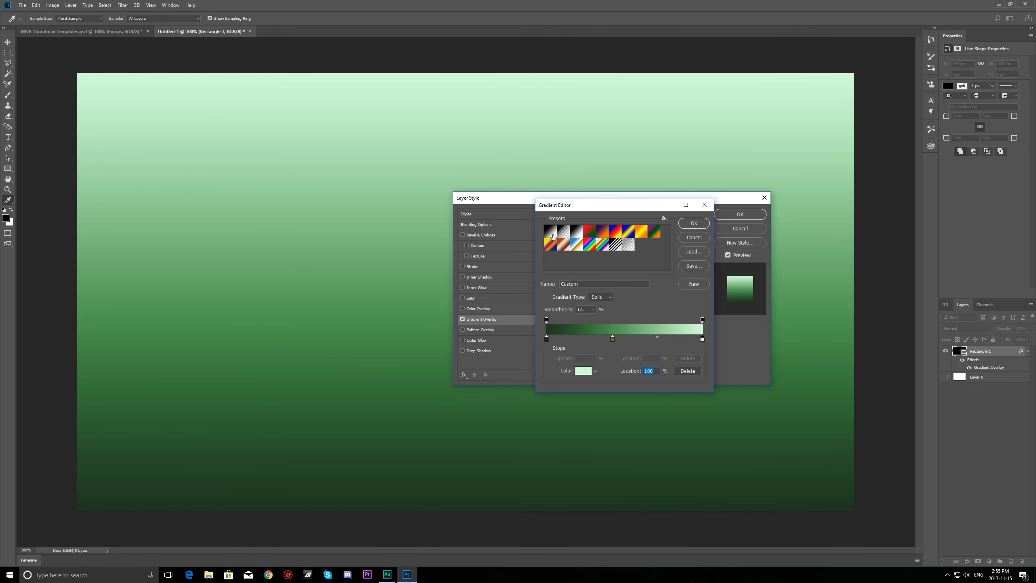
Step: Apply the Foreground to Background gradient preset and add light green color stops at 31% and 59%
left_click(551, 234)
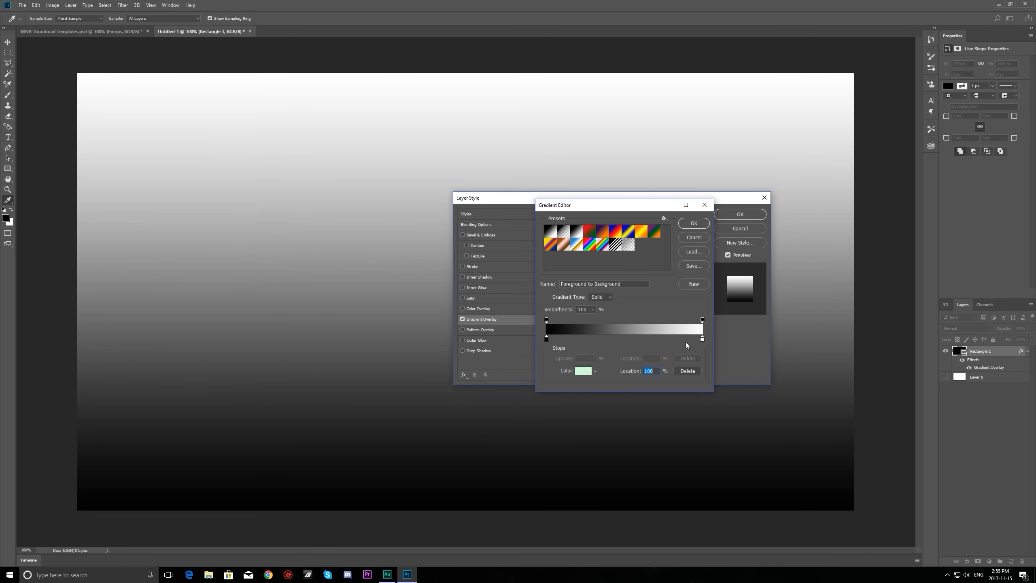
left_click(595, 338)
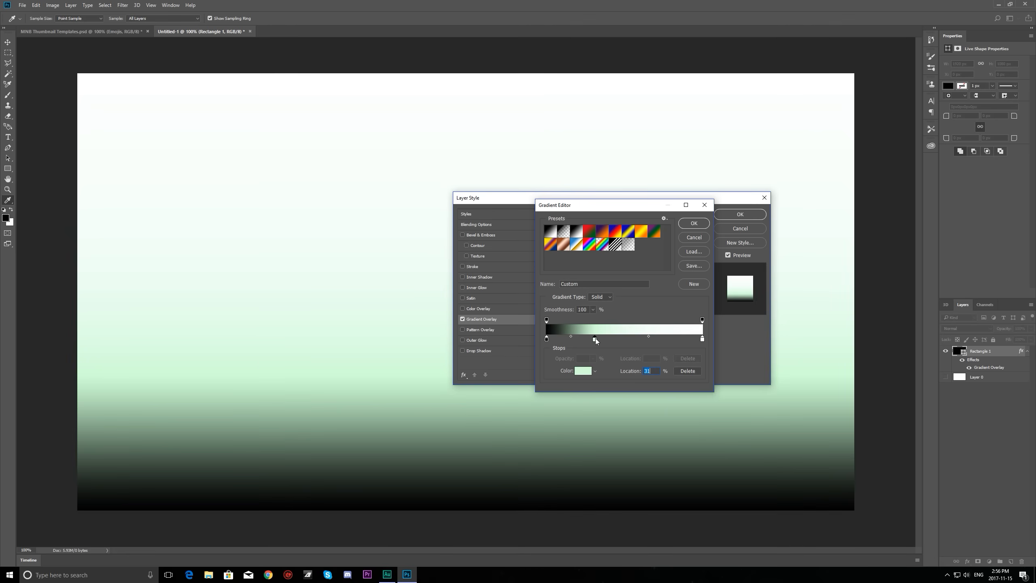
left_click(639, 339)
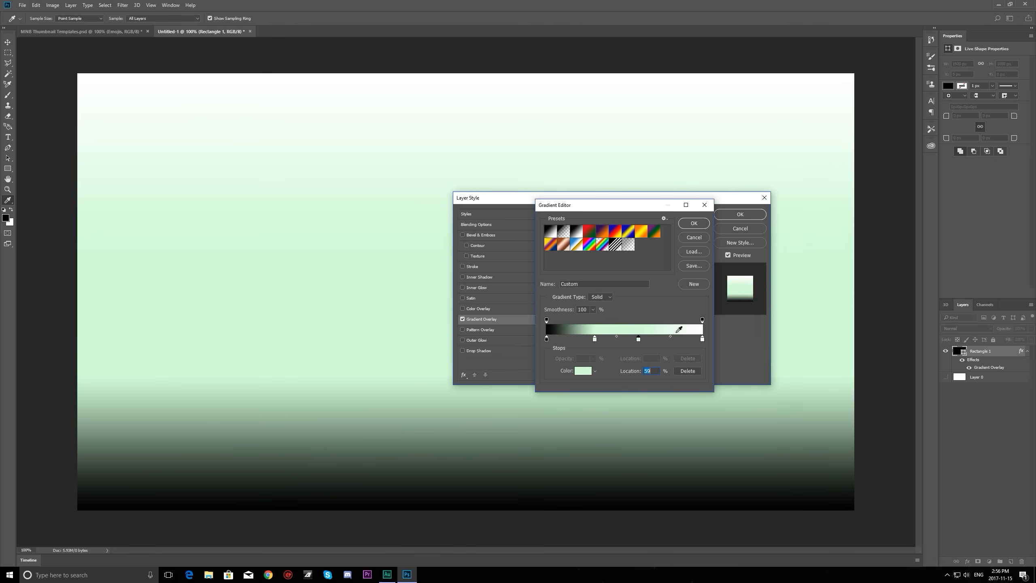
Step: Try a dark gold color, #977116, for the gradient's black color stop at location 0%
double_click(547, 339)
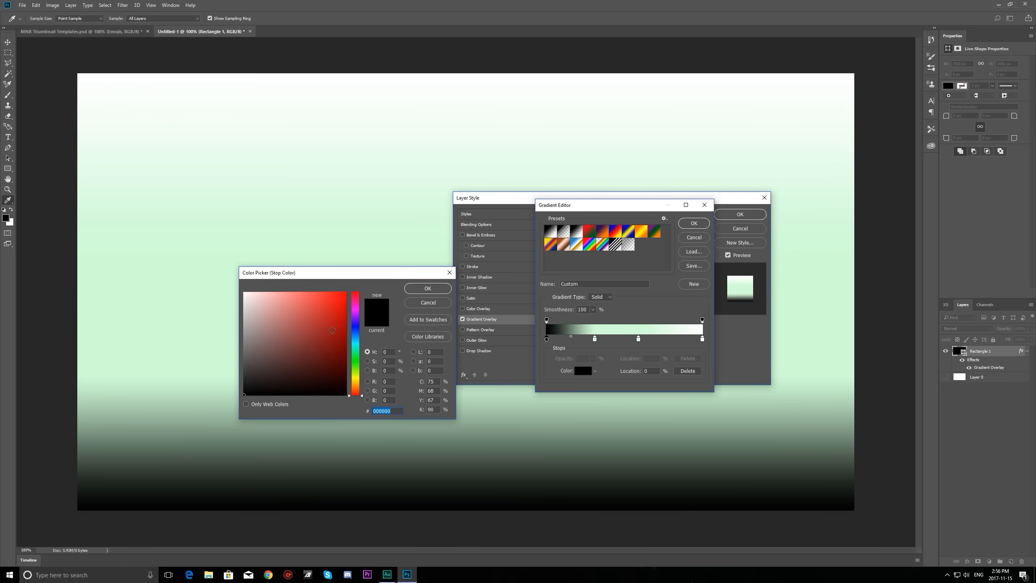
mouse_move(344, 357)
left_mouse_down()
mouse_move(343, 327)
mouse_move(308, 335)
mouse_move(331, 335)
left_mouse_up()
left_click(355, 382)
left_click(323, 335)
left_click_drag(356, 373, 356, 383)
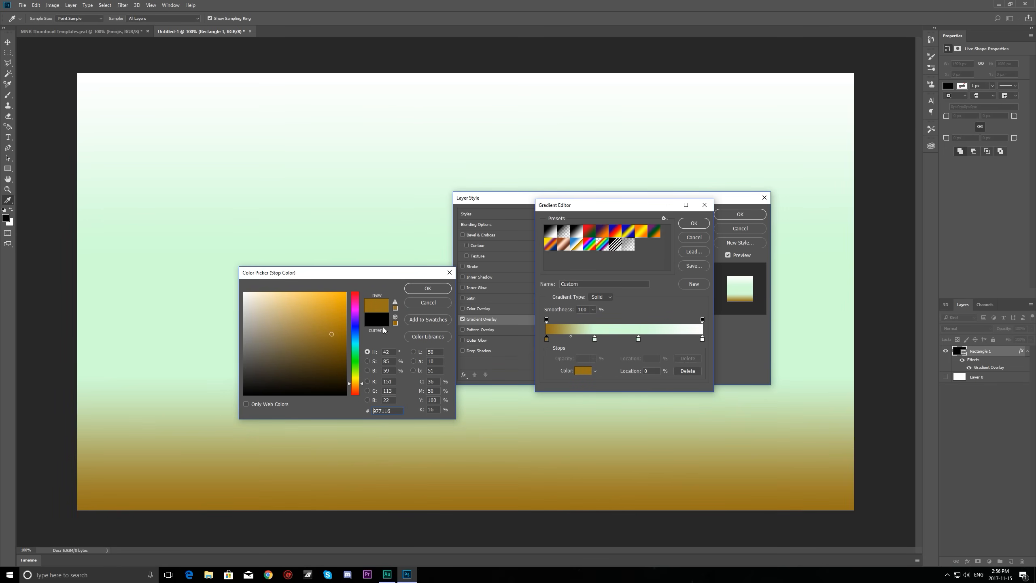
left_click(420, 290)
Step: Try a lighter mustard gold, #ae981b, for the gradient's light green color stop at location 30%
left_click(594, 338)
double_click(594, 338)
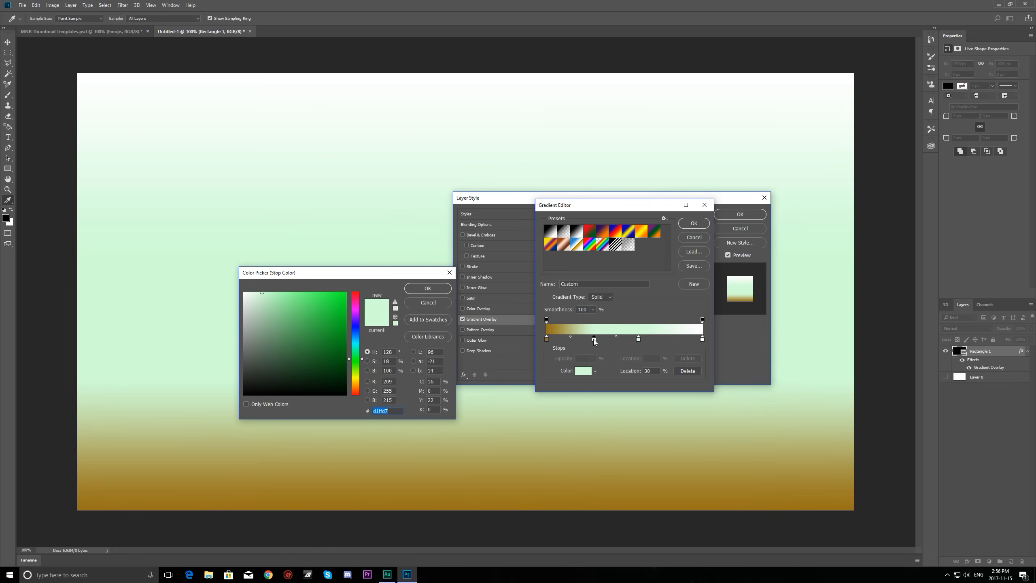
left_click(356, 381)
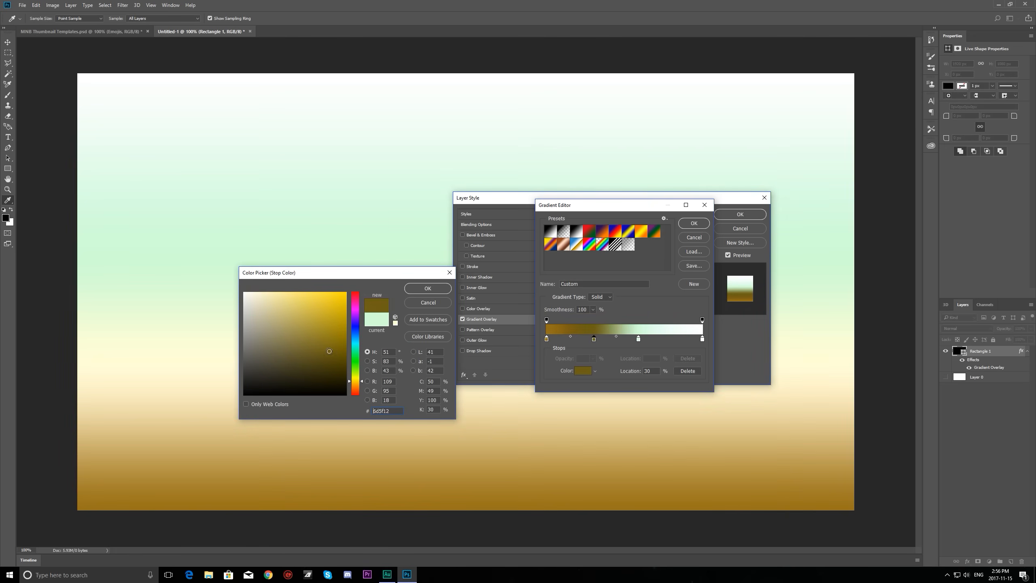
left_click(330, 350)
left_click_drag(329, 350, 331, 325)
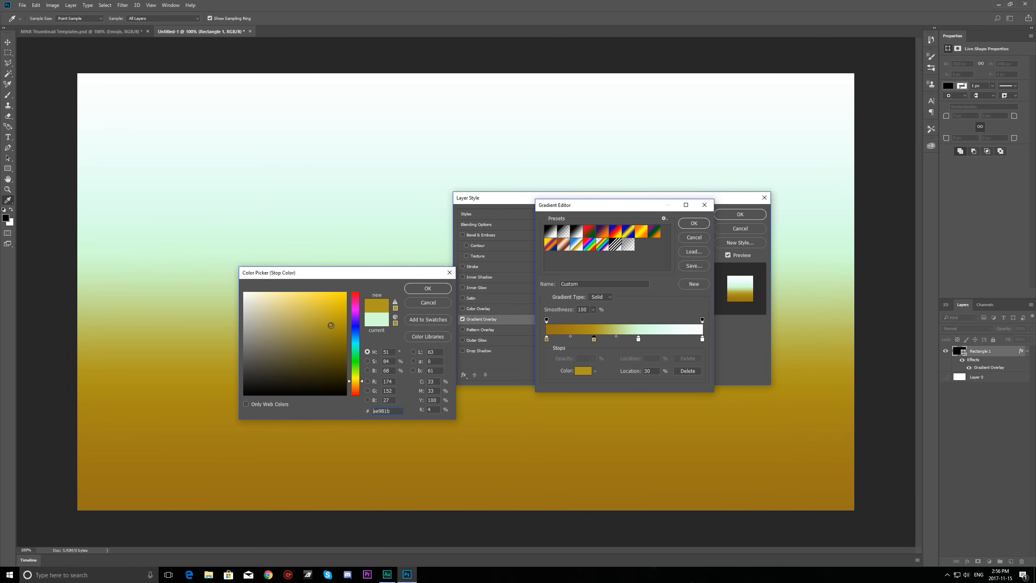
left_click(427, 288)
Step: Try a pale yellow-gold color for the gradient's remaining light green color stop at location 59%
left_click(639, 338)
double_click(639, 338)
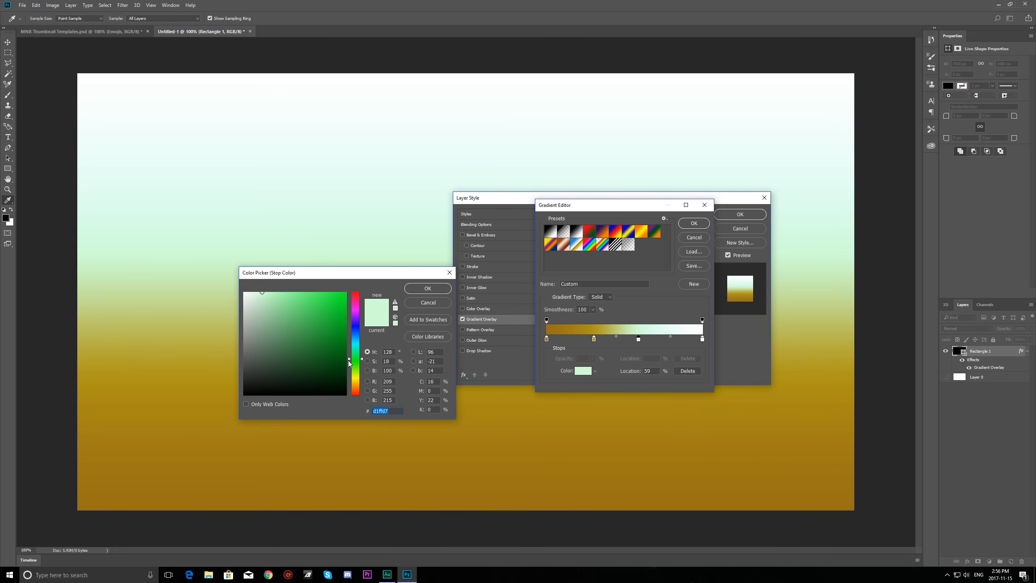
left_click(355, 381)
left_click(326, 307)
mouse_move(325, 308)
left_mouse_down()
mouse_move(330, 317)
mouse_move(293, 300)
left_mouse_up()
left_click(427, 288)
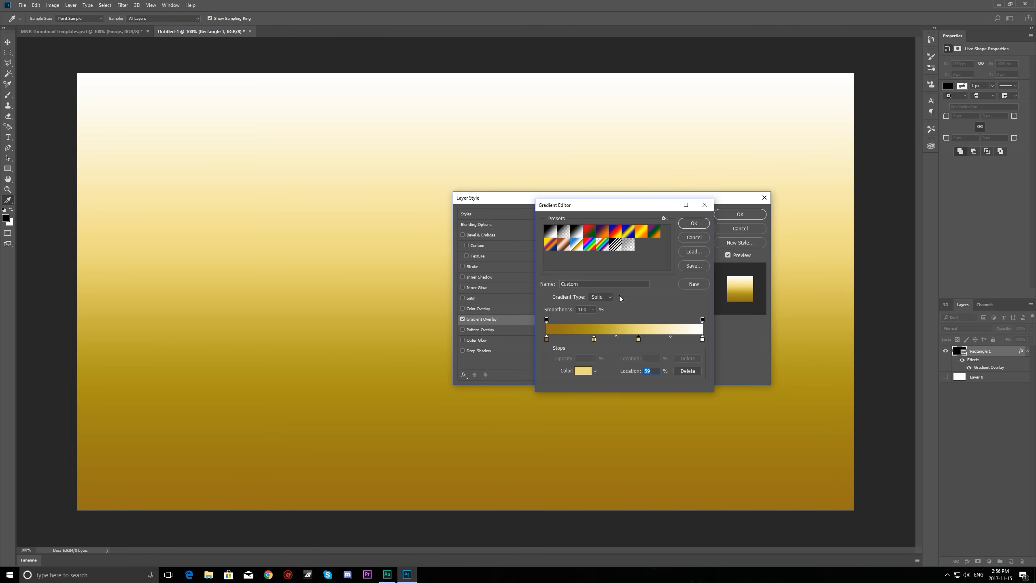
Step: Discard the gradient edits, apply the rectangle's layer style with the original green gradient overlay, and deselect the layer
left_click(685, 239)
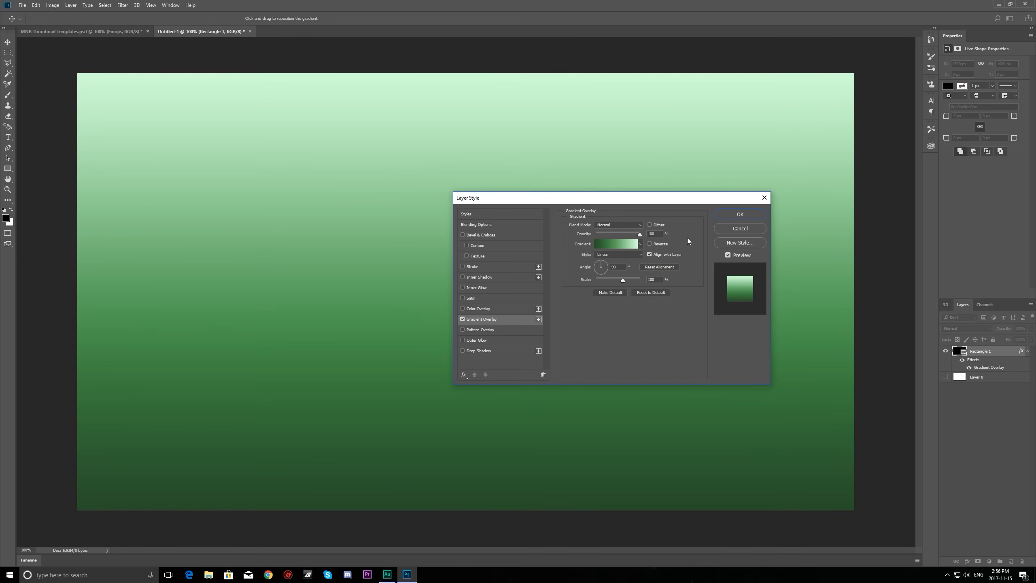
left_click_drag(551, 205, 461, 230)
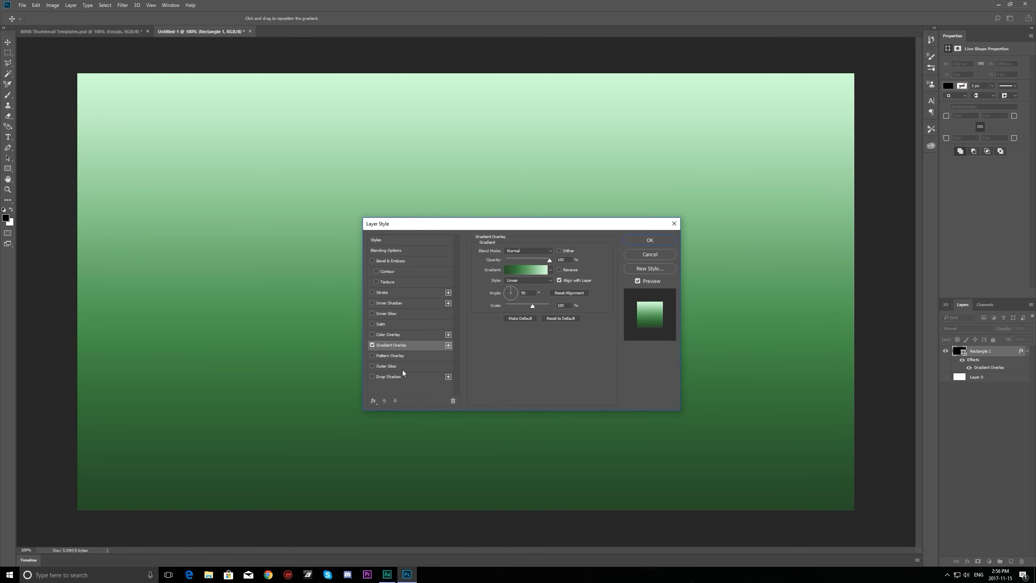
left_click(649, 242)
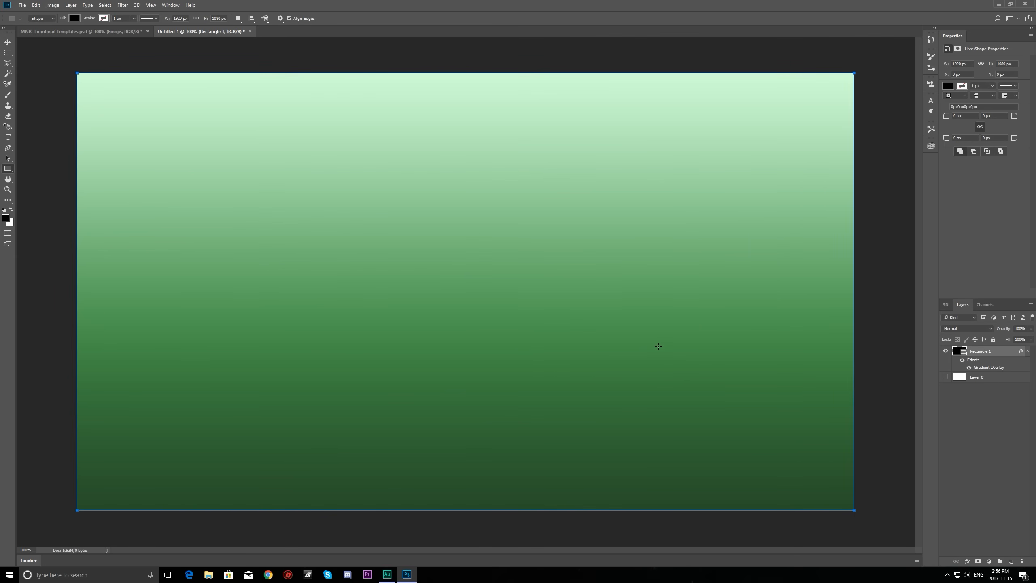
left_click(1029, 438)
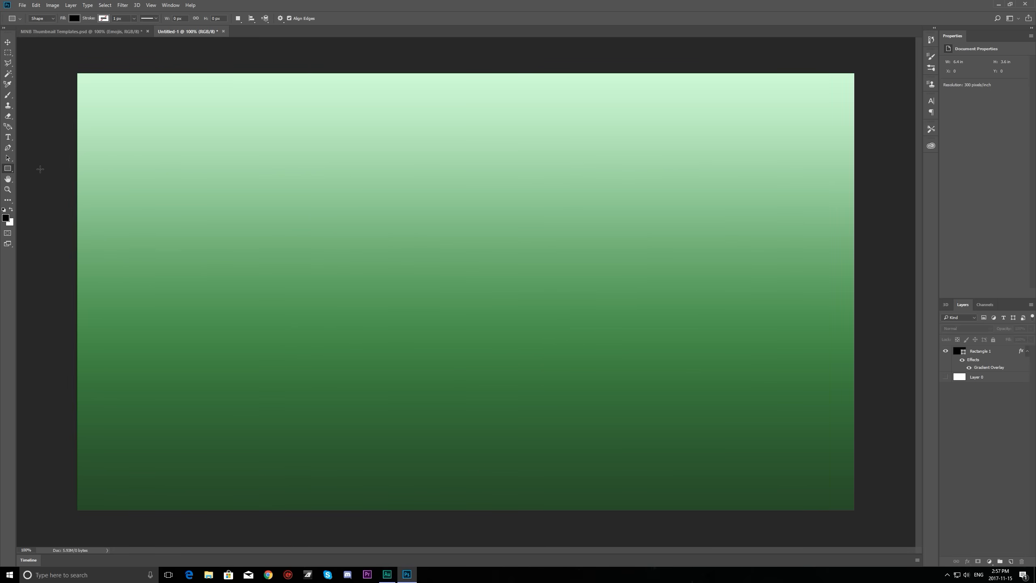
Step: Add the white text EXAMPLE near the canvas's upper edge in SP Collegiate Solid Bold Italic at 80 pt
left_click(9, 138)
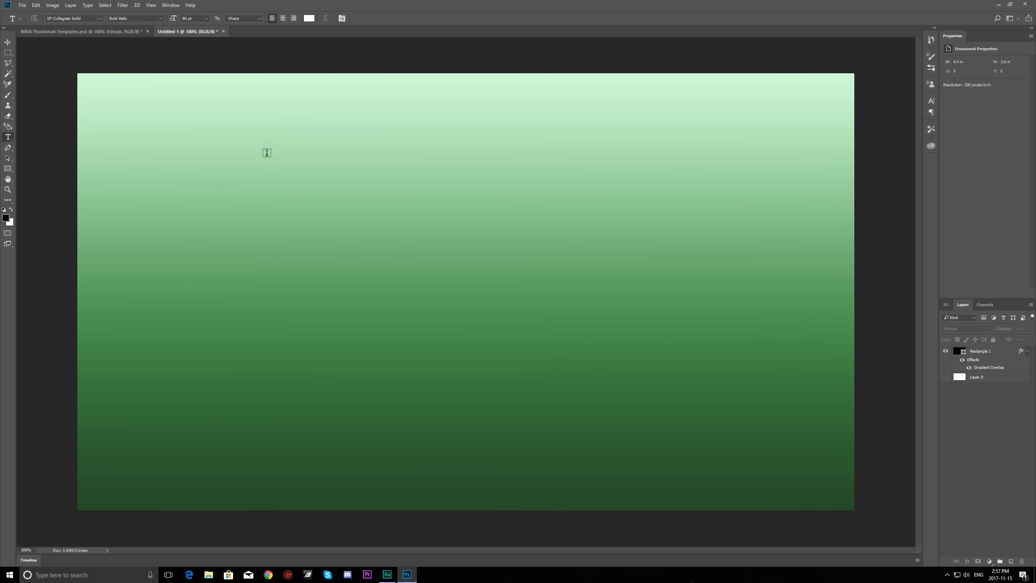
left_click(245, 150)
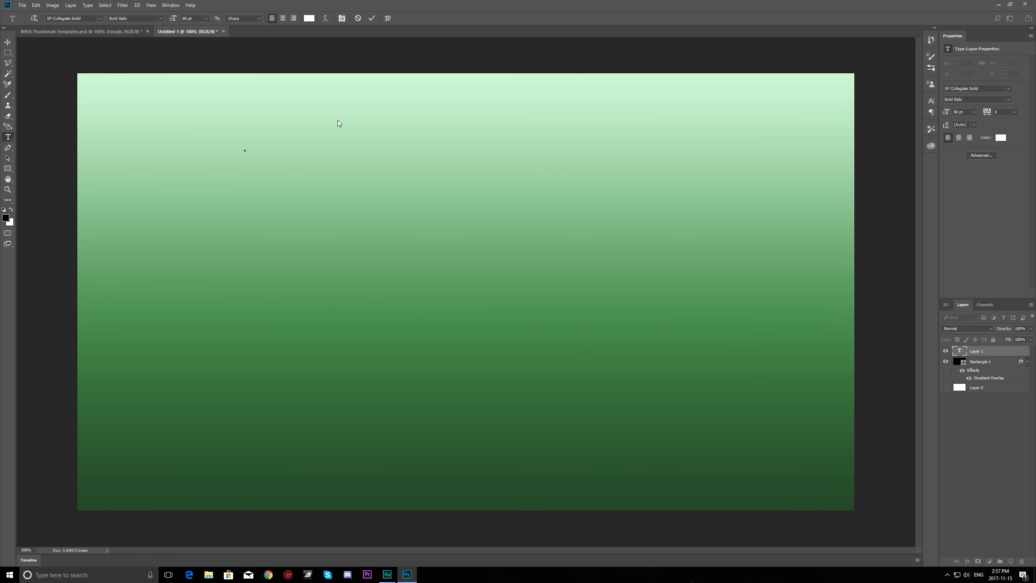
type("EXAMPLE")
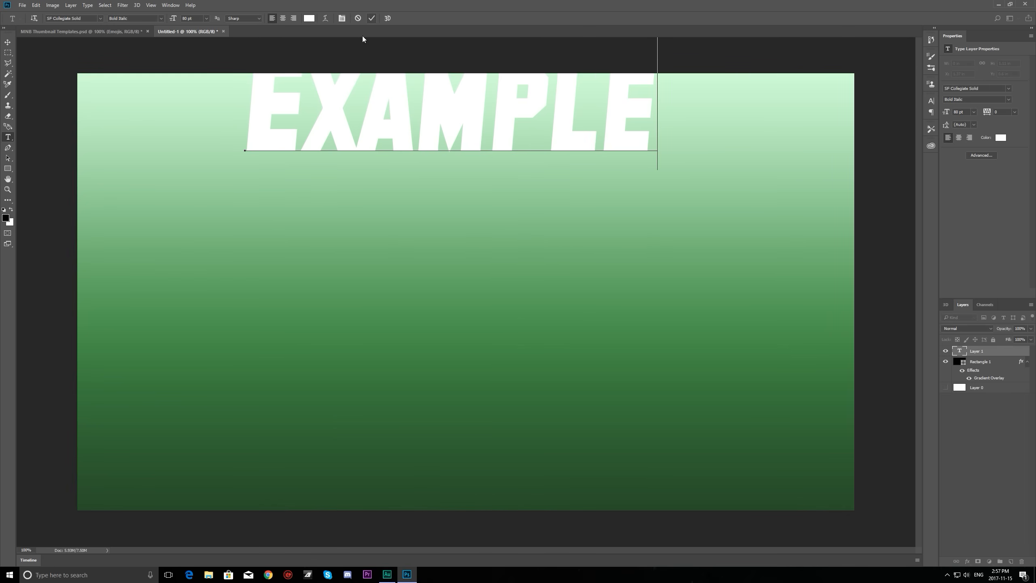
left_click_drag(262, 120, 922, 110)
type("EXAMPL")
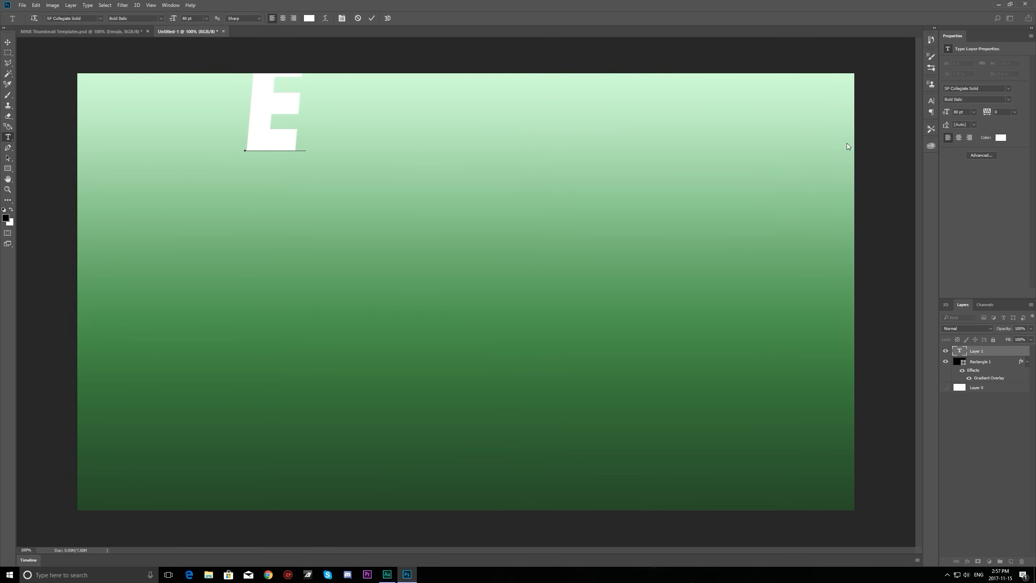
type("E")
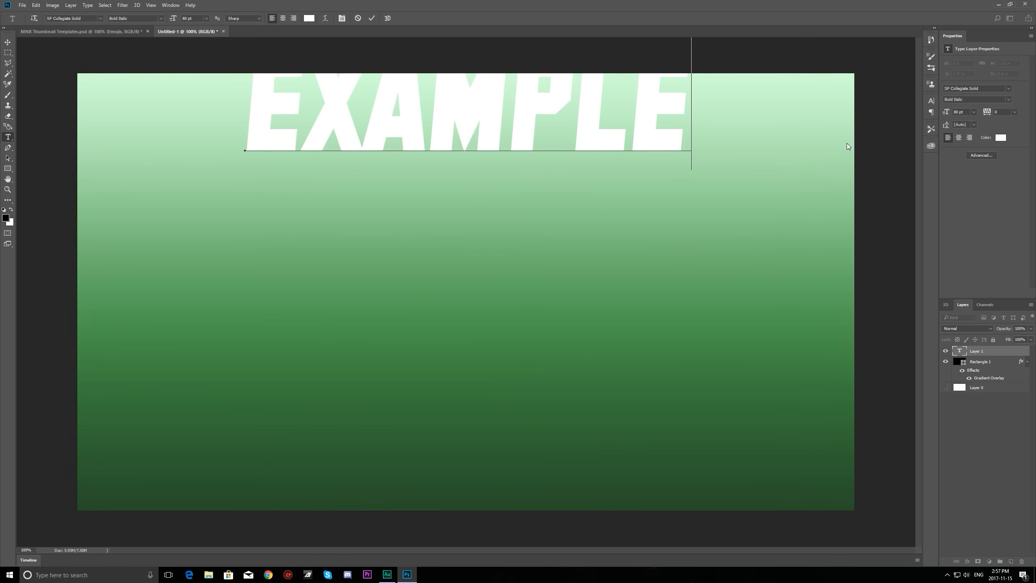
left_click(371, 17)
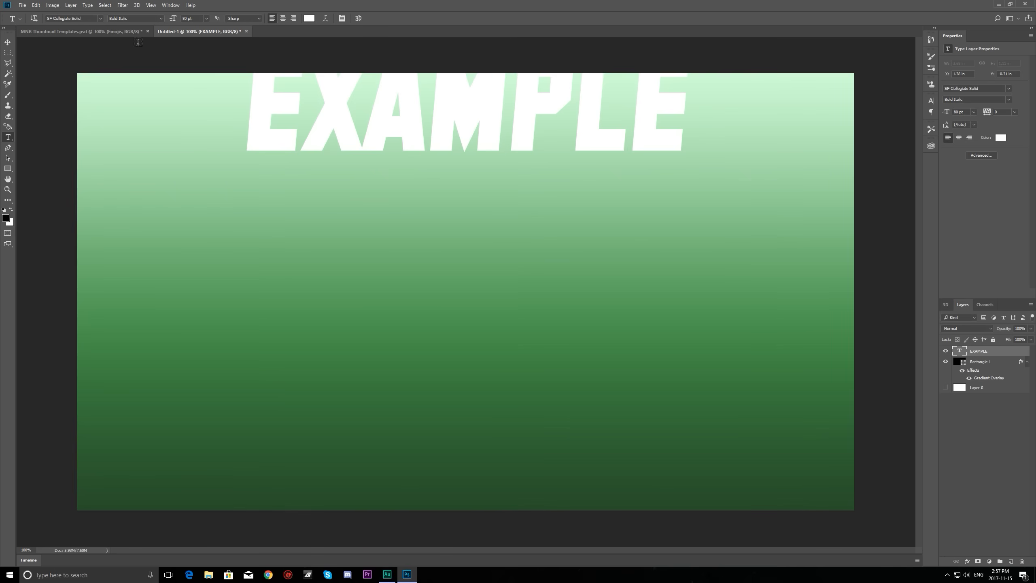
Step: Move the EXAMPLE text down fully into the canvas and shift it toward the canvas's upper-left area
key("v")
left_click_drag(375, 113, 376, 158)
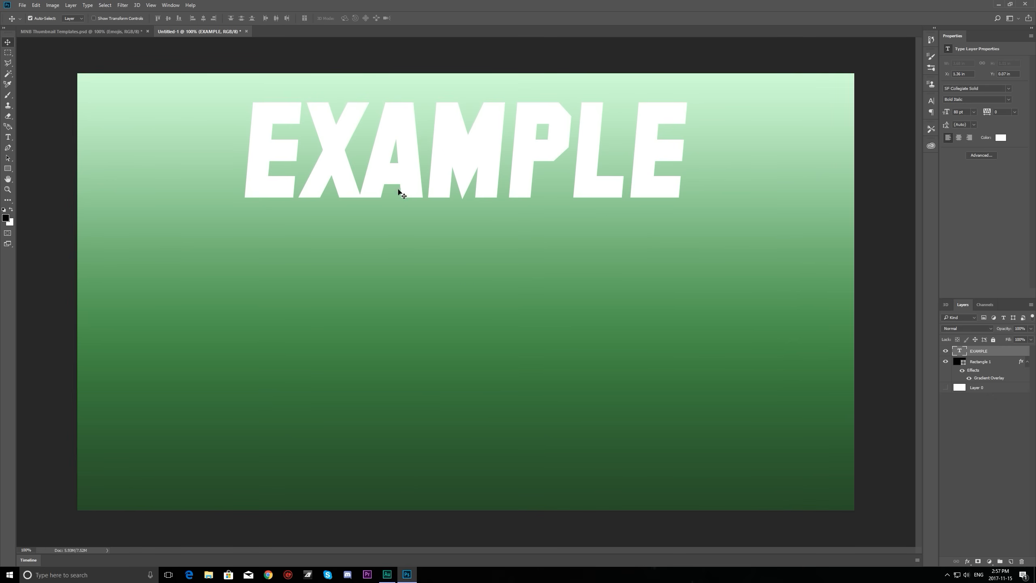
left_click_drag(449, 183, 357, 181)
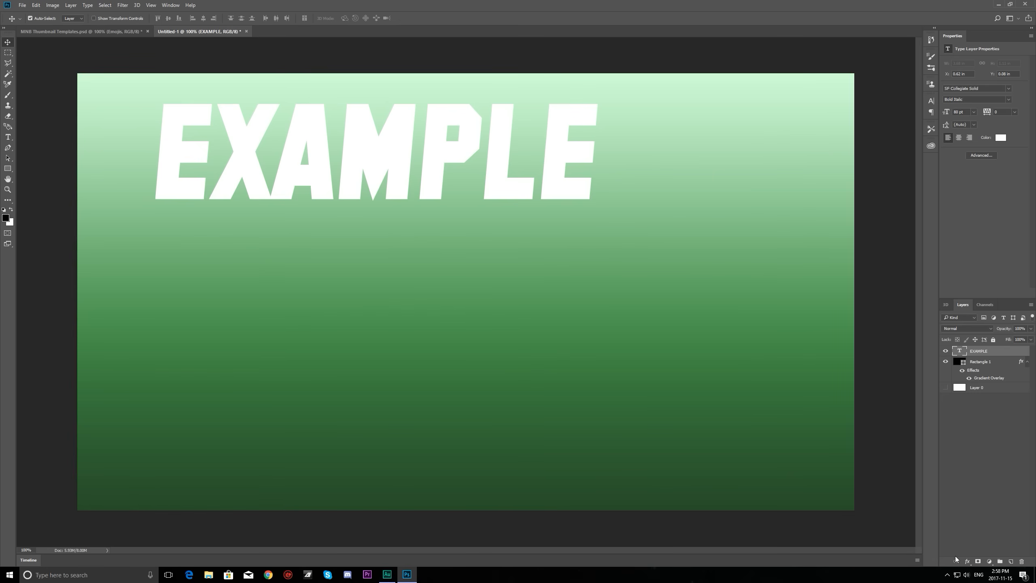
Step: Apply a black Color Overlay with Normal blending and 100% opacity to the EXAMPLE text layer
left_click(967, 563)
left_click(971, 466)
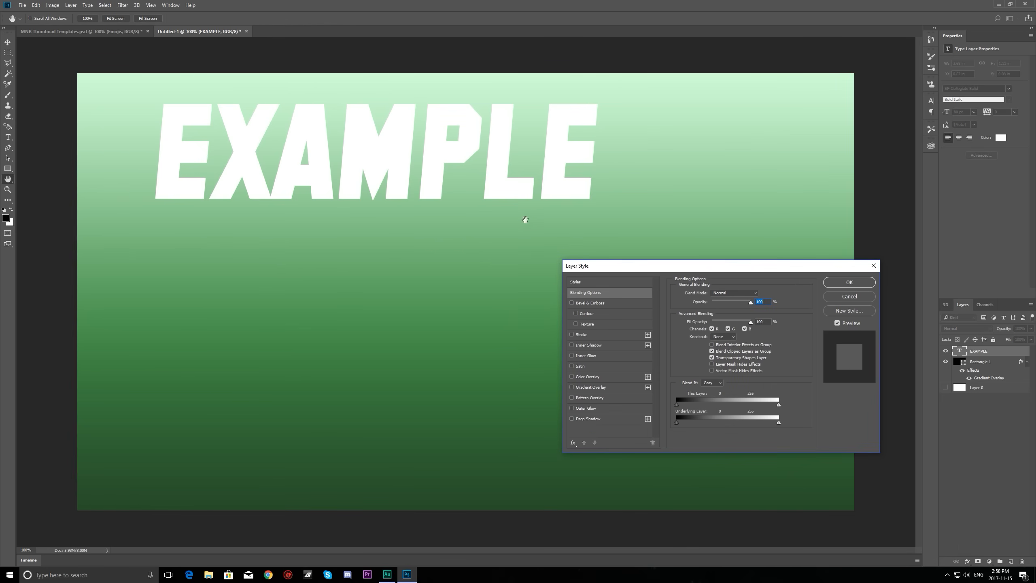
left_click(571, 376)
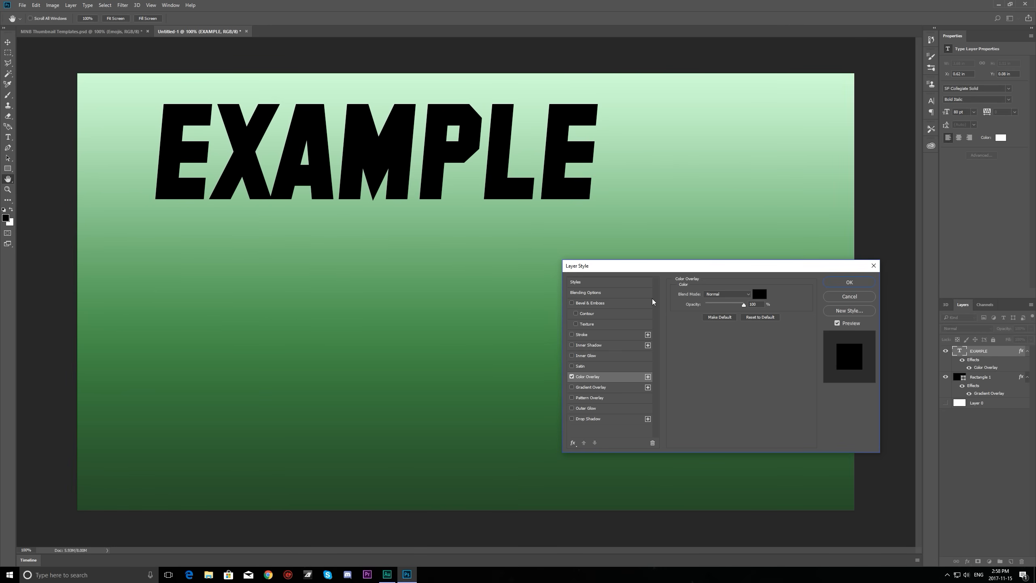
left_click(847, 283)
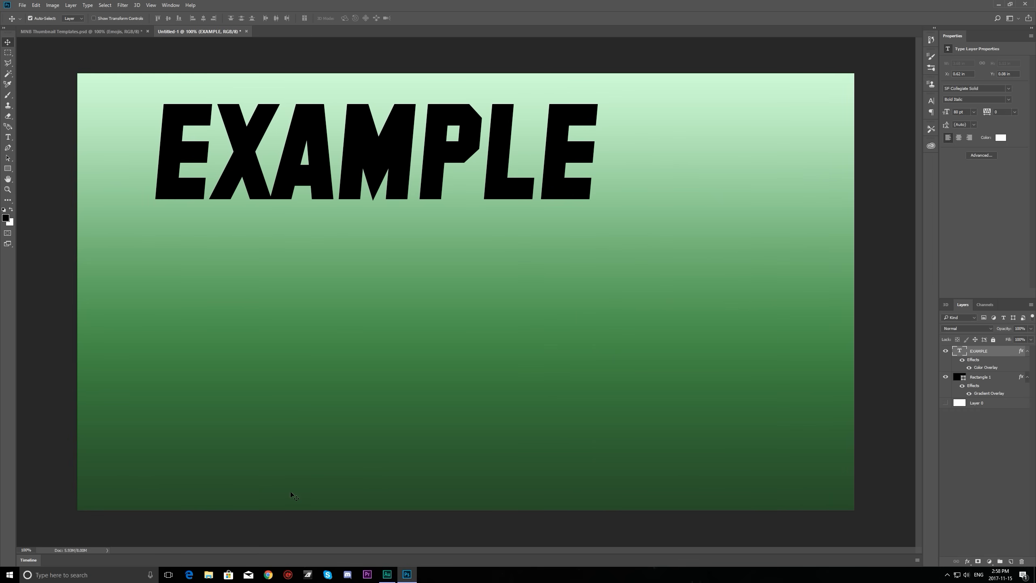
Step: Examine the legibility of the black text with the thumbnail reduced to 20% and 10% view size
left_click(26, 549)
type("20")
key("Return")
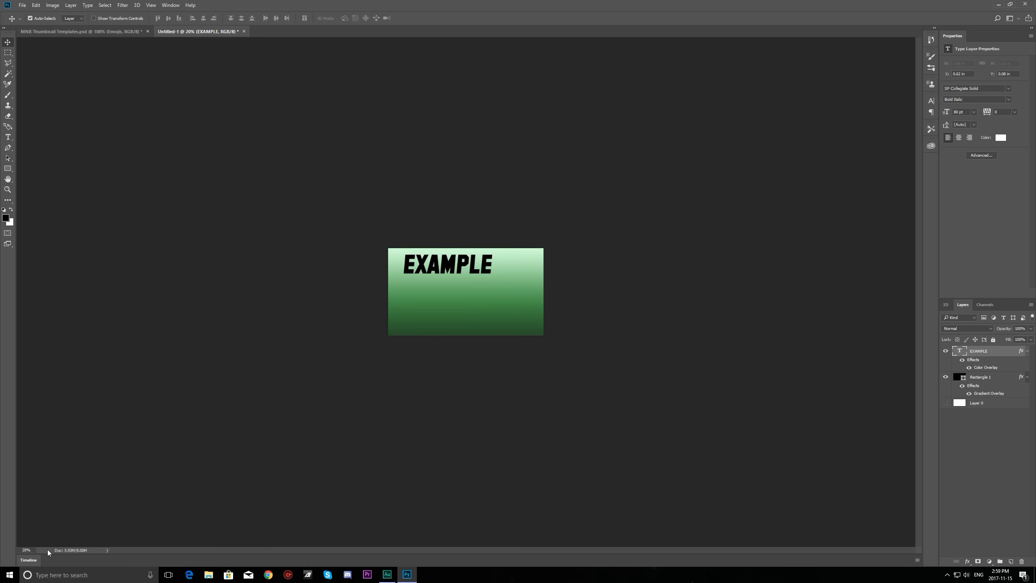
type("10")
key("Return")
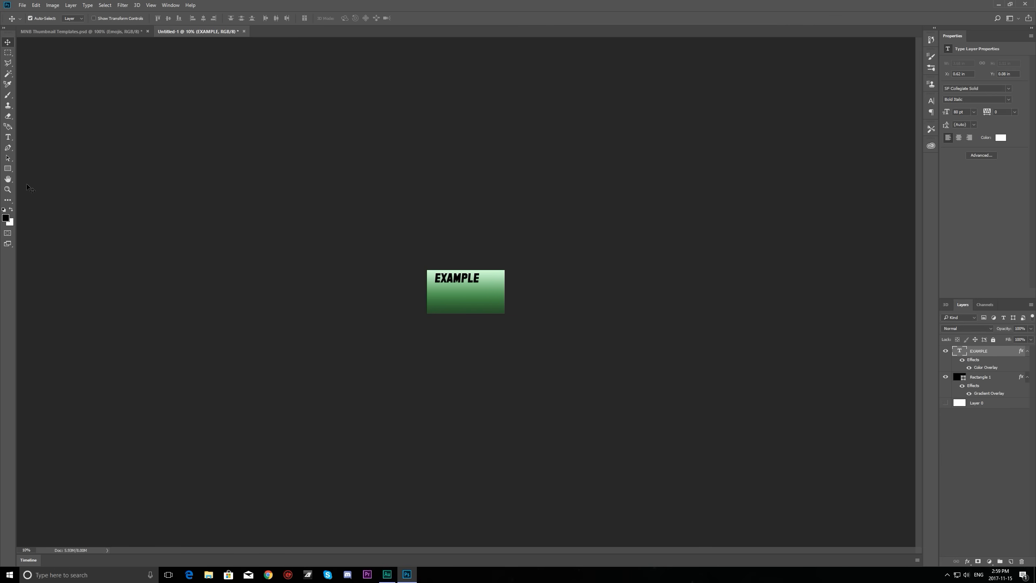
Step: Duplicate the EXAMPLE text layer as EXAMPLE copy and place the copy directly below the original text
left_click(8, 137)
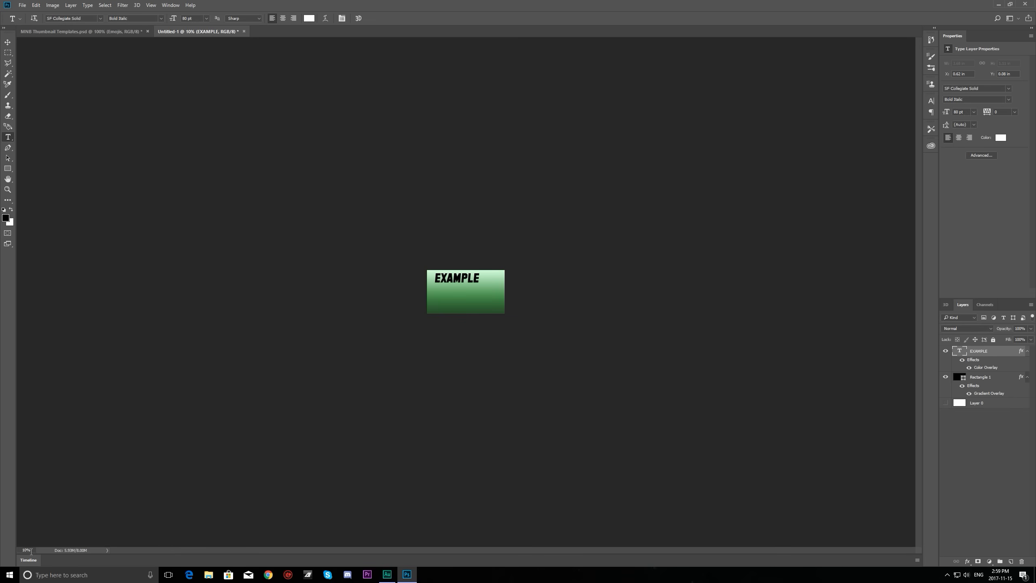
right_click(994, 353)
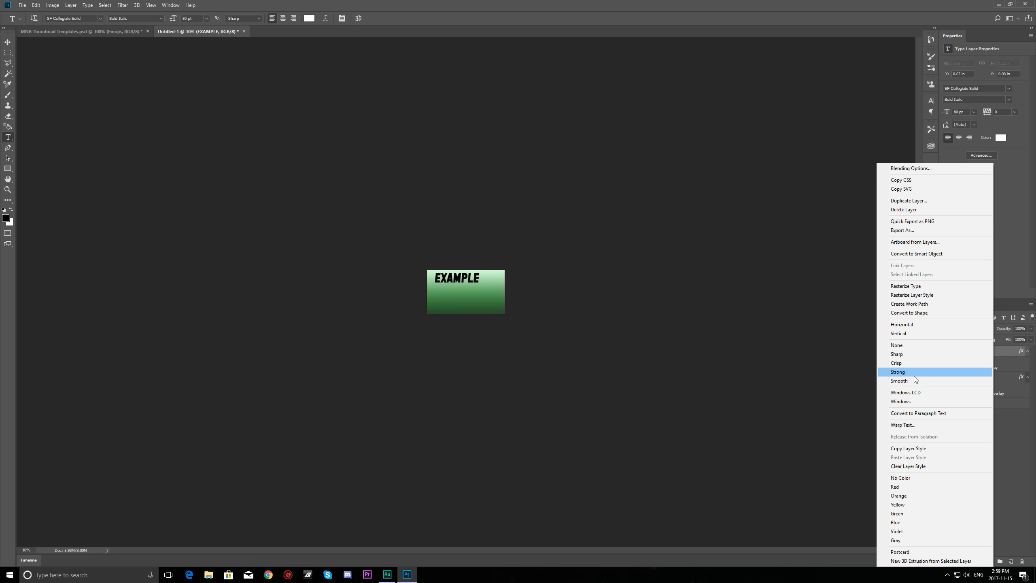
left_click(910, 200)
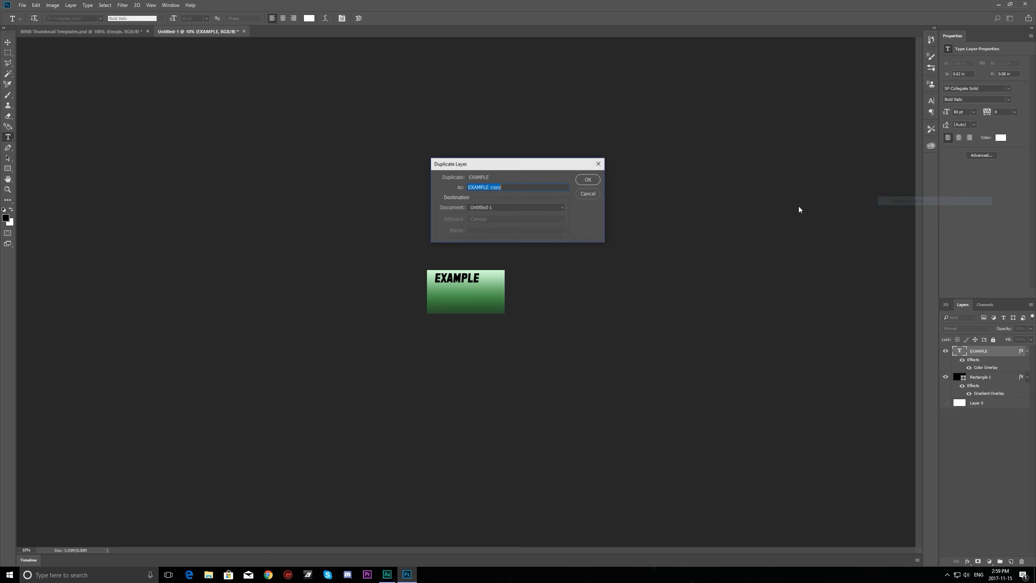
left_click(578, 179)
left_click(7, 43)
left_click_drag(473, 273, 473, 295)
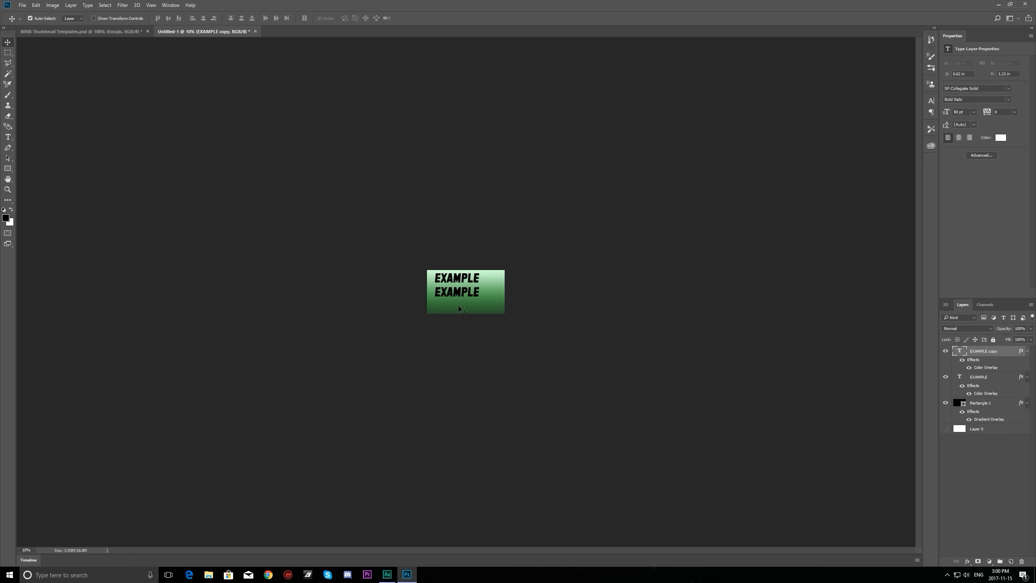
Step: Turn off the Color Overlay on the EXAMPLE copy text layer, viewing the document at 100%
left_click(27, 550)
type("100")
key("Return")
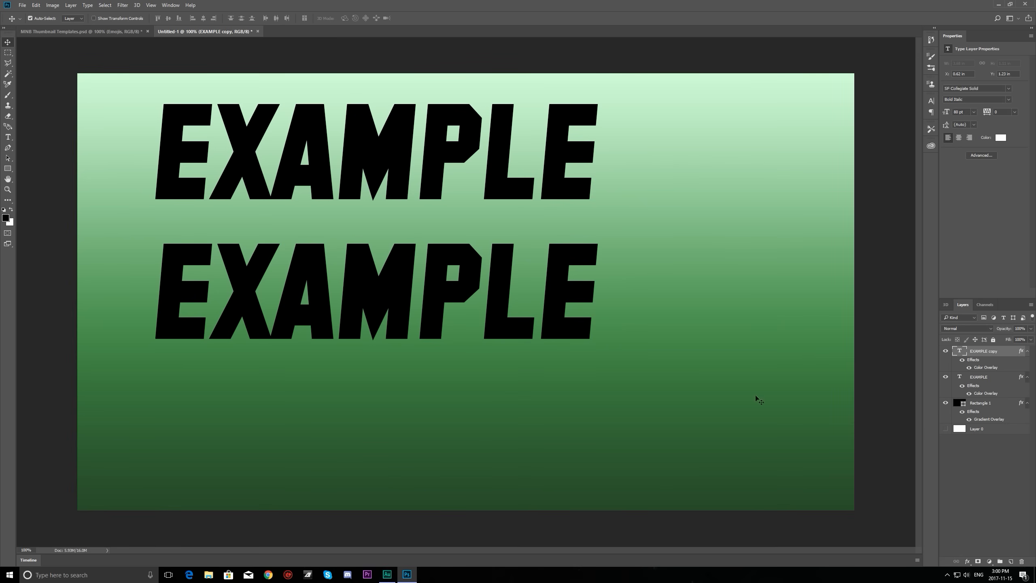
left_click(969, 562)
left_click(983, 466)
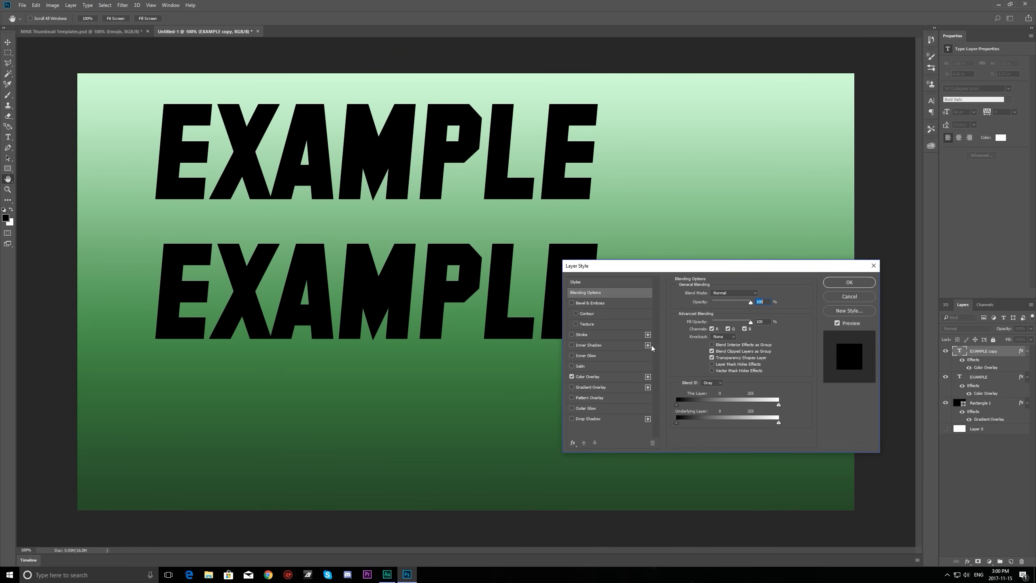
left_click(572, 376)
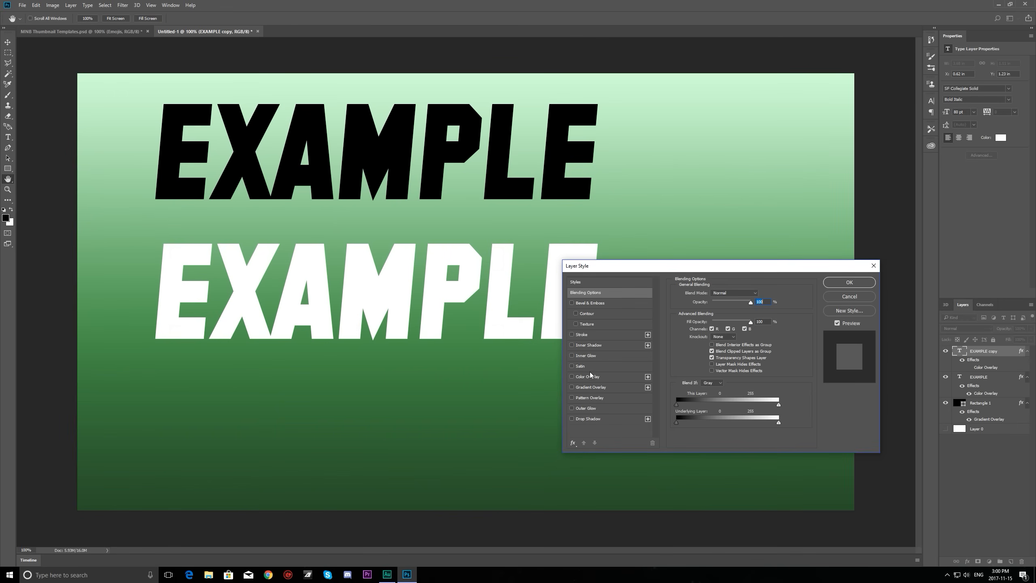
left_click(596, 377)
left_click(572, 376)
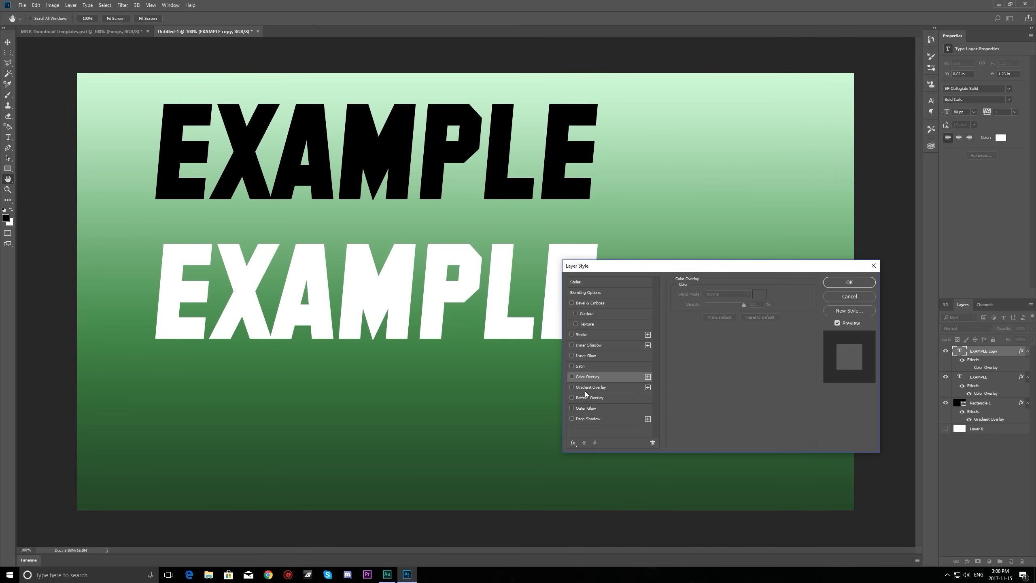
Step: Add a Gradient Overlay to the EXAMPLE copy text and load the Foreground to Background gradient preset
left_click(573, 387)
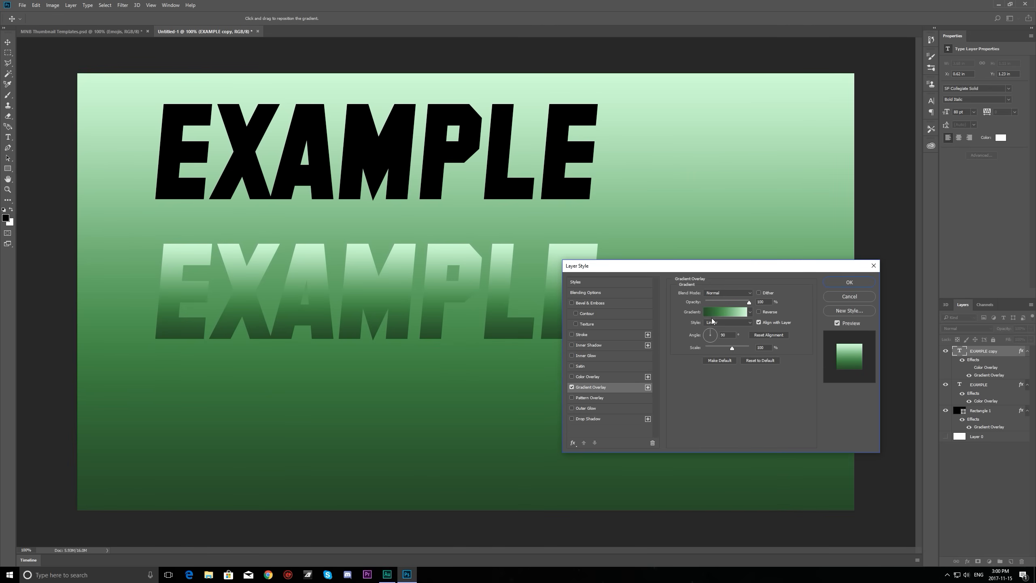
left_click(712, 317)
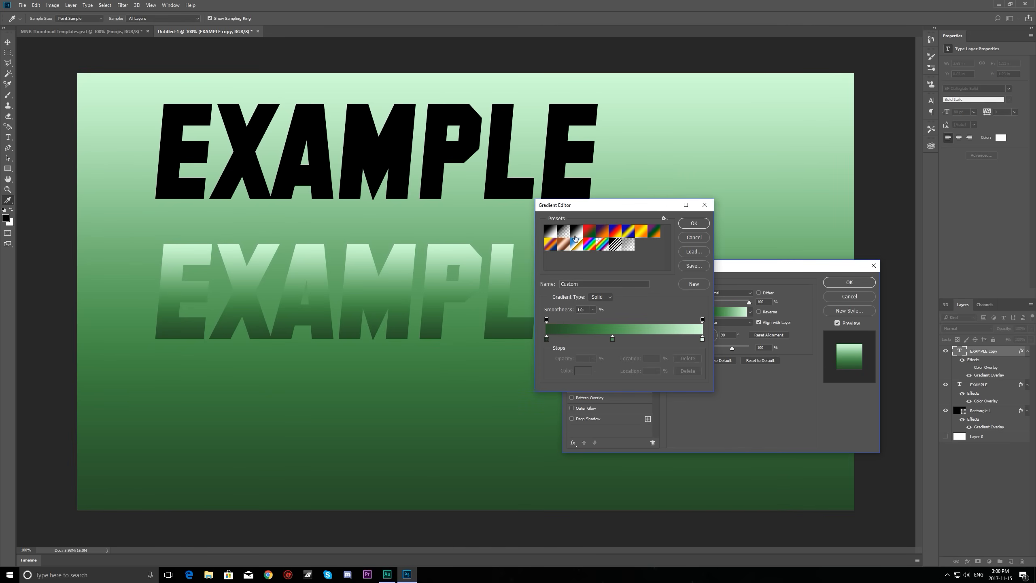
left_click(576, 238)
left_click(628, 247)
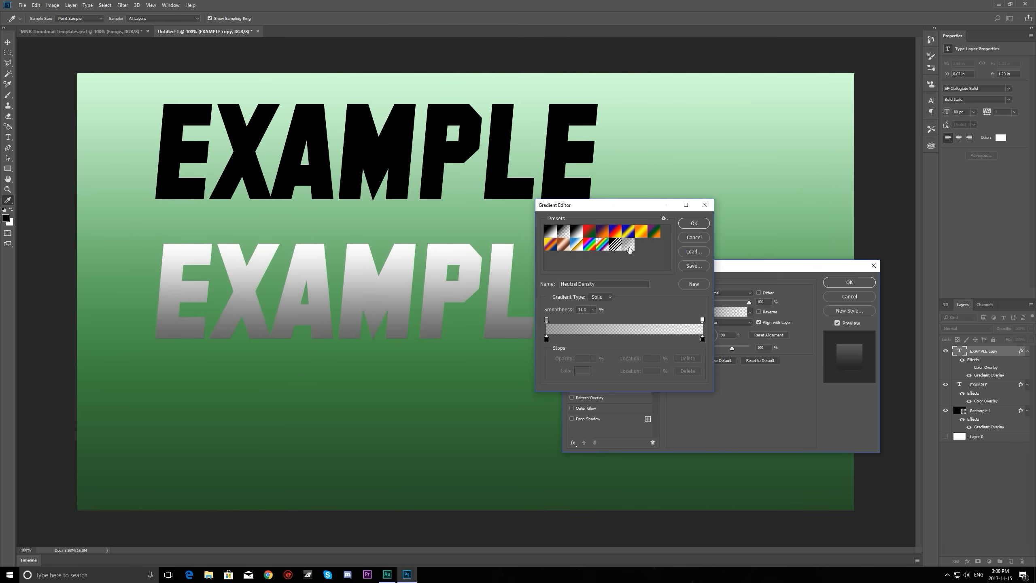
double_click(547, 339)
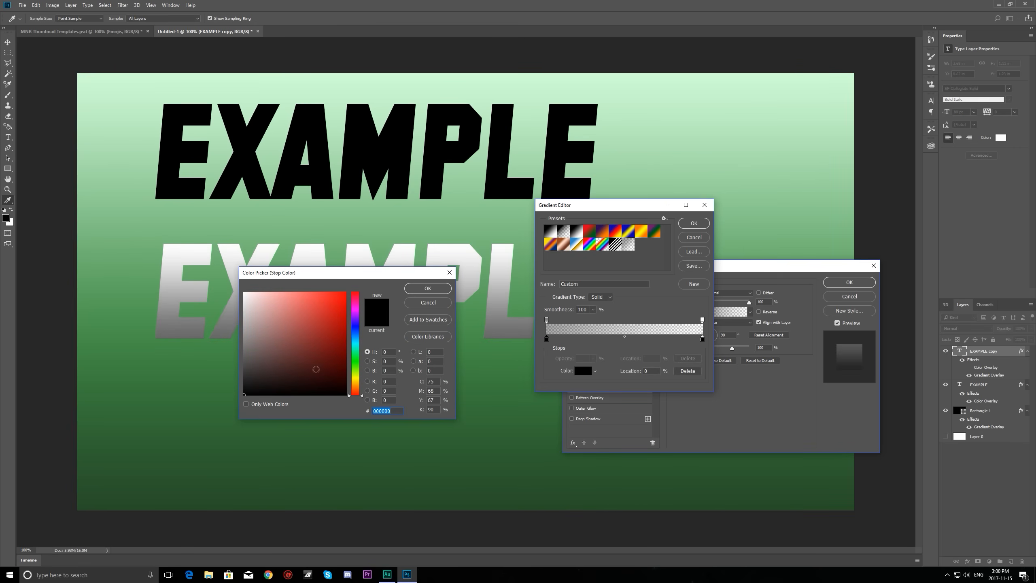
left_click(424, 304)
left_click(551, 232)
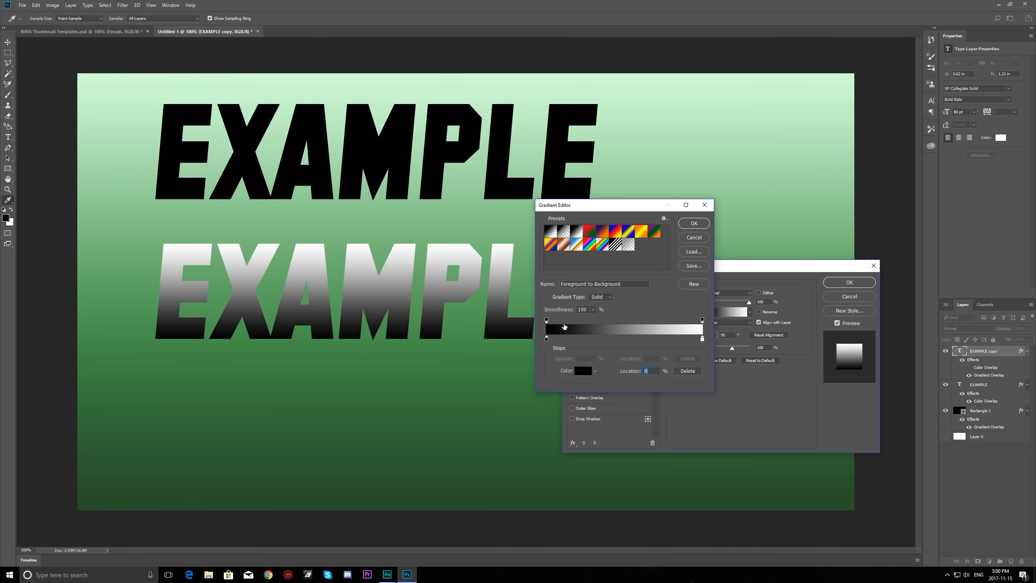
Step: Recolor the gradient's black stop to light grey acacac, keep the other stop white (ffffff), and accept the gradient
double_click(548, 339)
left_click_drag(270, 328, 244, 326)
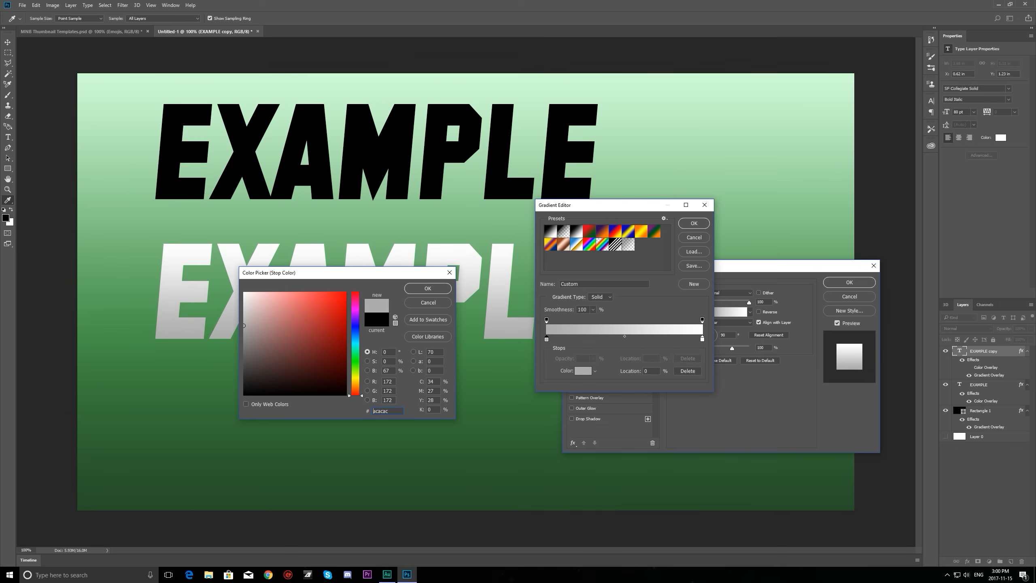
left_click_drag(284, 278, 318, 338)
left_click(461, 348)
double_click(702, 338)
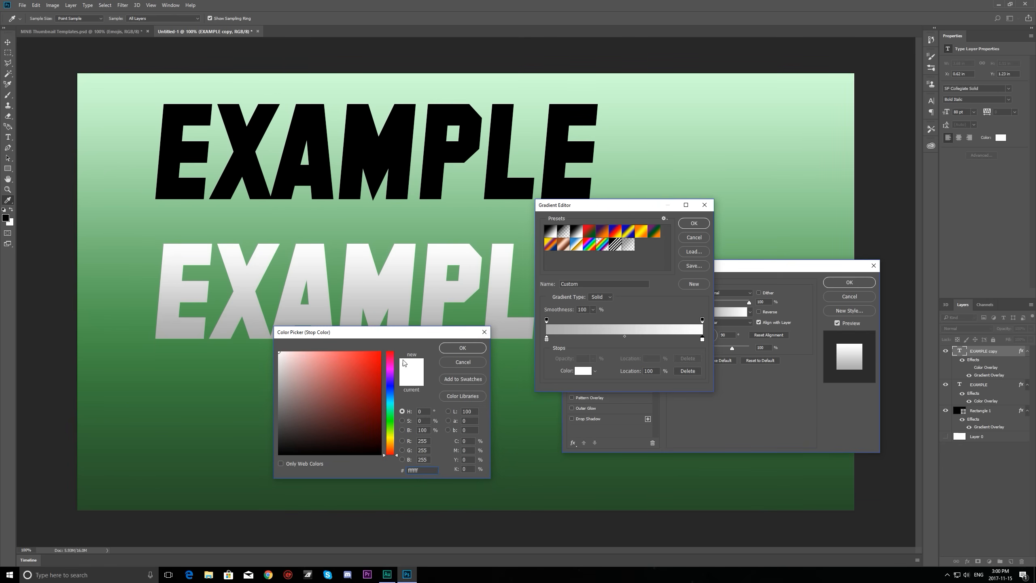
left_click(462, 348)
left_click(694, 223)
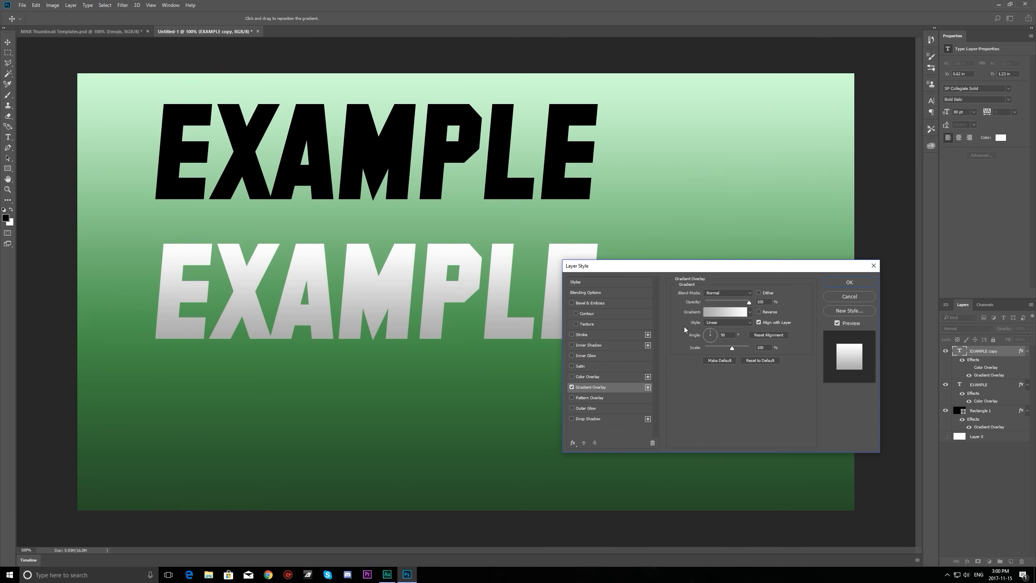
Step: Compare the EXAMPLE copy text with and without its Gradient Overlay, leaving the overlay turned off
left_click(572, 387)
left_click(571, 388)
left_click(572, 388)
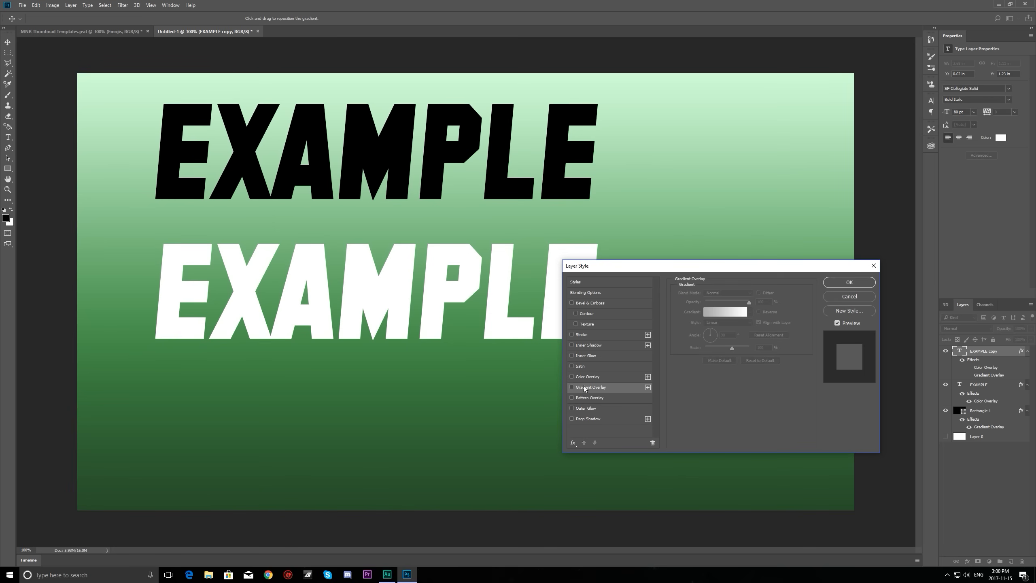
Step: Apply a black Drop Shadow with Multiply blending and 63% opacity to the EXAMPLE copy text
left_click(572, 418)
left_click(585, 420)
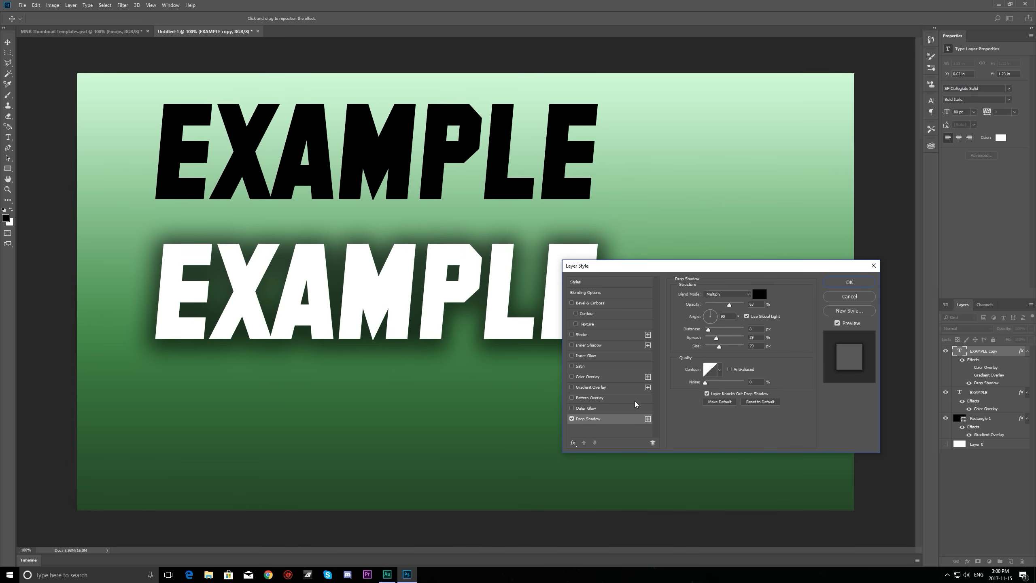
left_click_drag(610, 265, 672, 247)
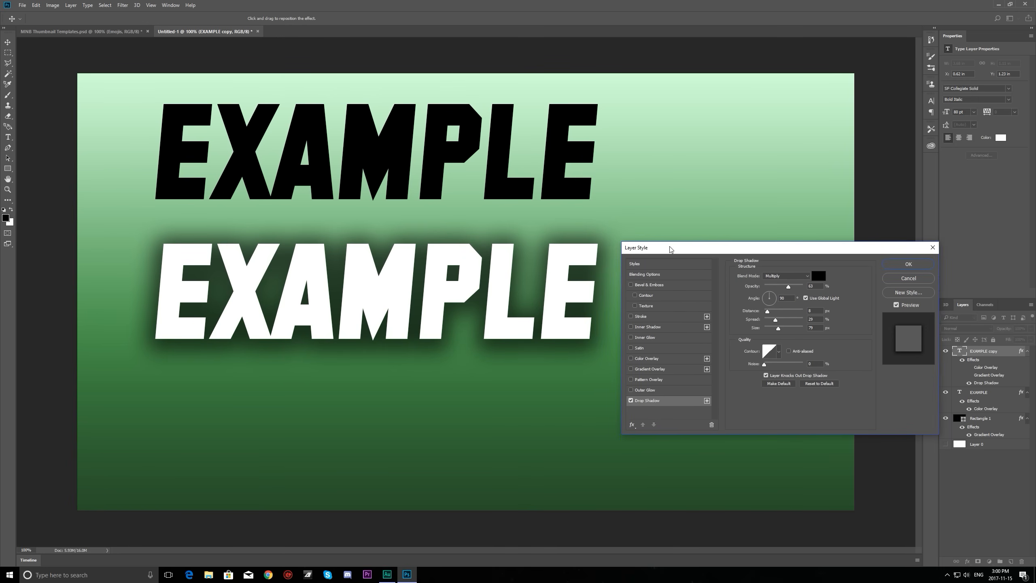
left_click(898, 265)
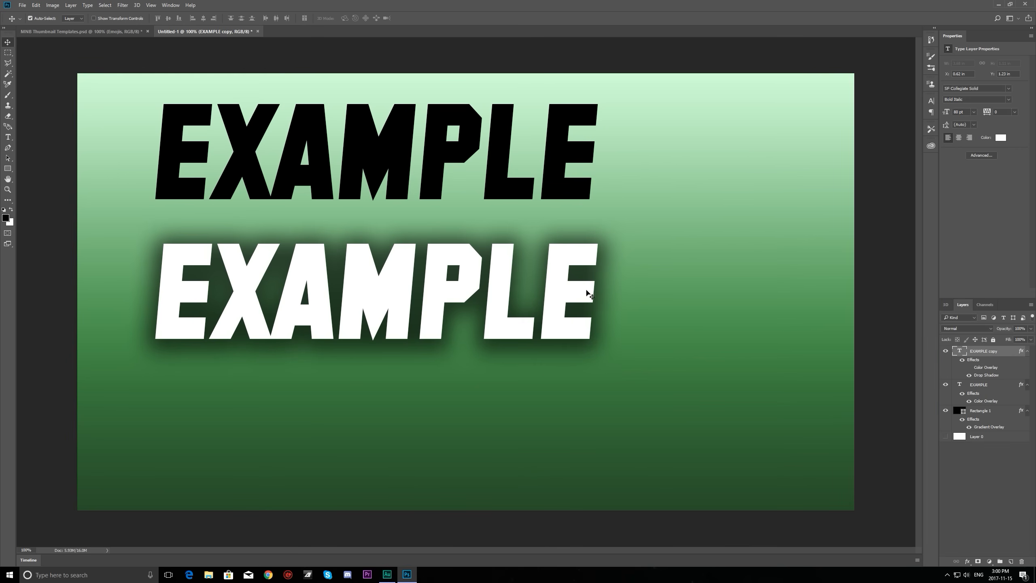
Step: Examine the legibility of the black and the shadowed white text at 10% view size, ending back at 100%
left_click(29, 550)
type("10")
key("Return")
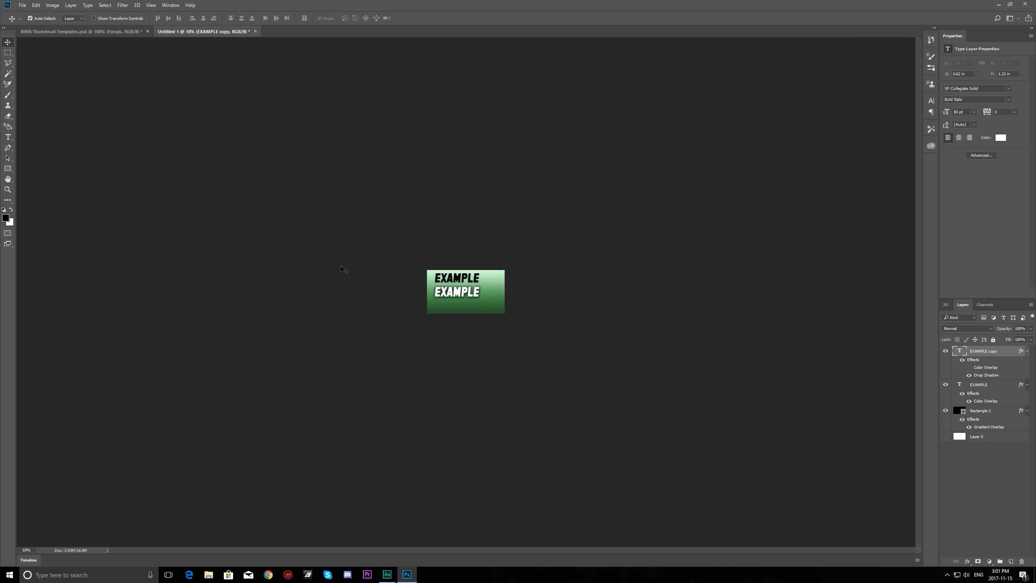
left_click(27, 550)
type("100")
key("Return")
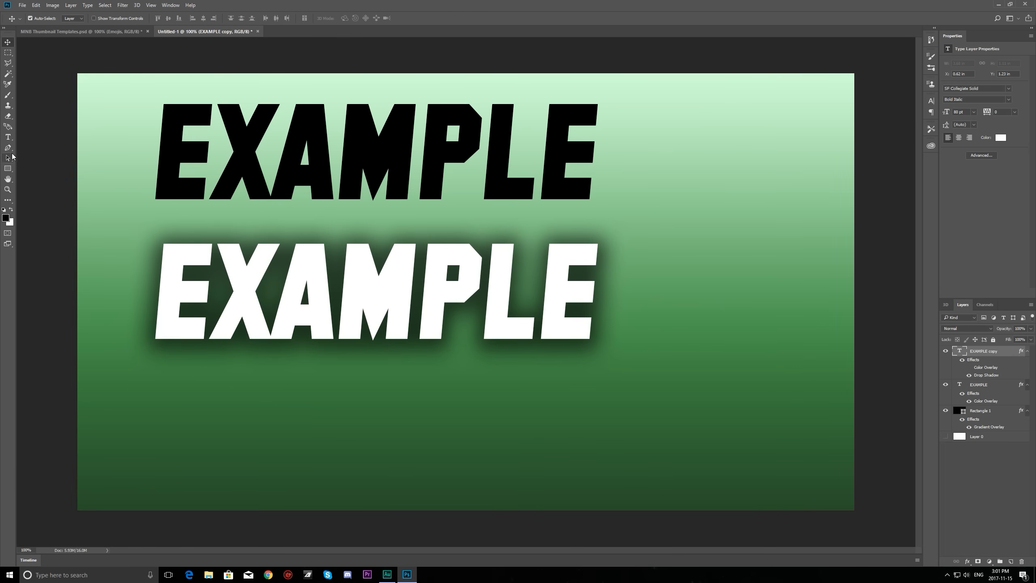
Step: Select the wording of the shadowed white EXAMPLE copy text for editing and commit the text edit
left_click(8, 137)
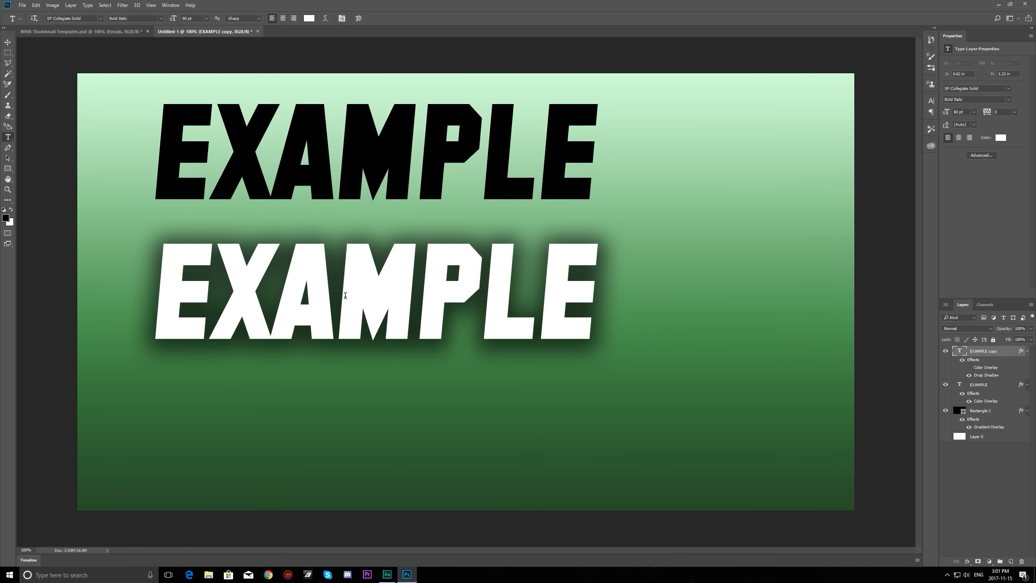
left_click(396, 306)
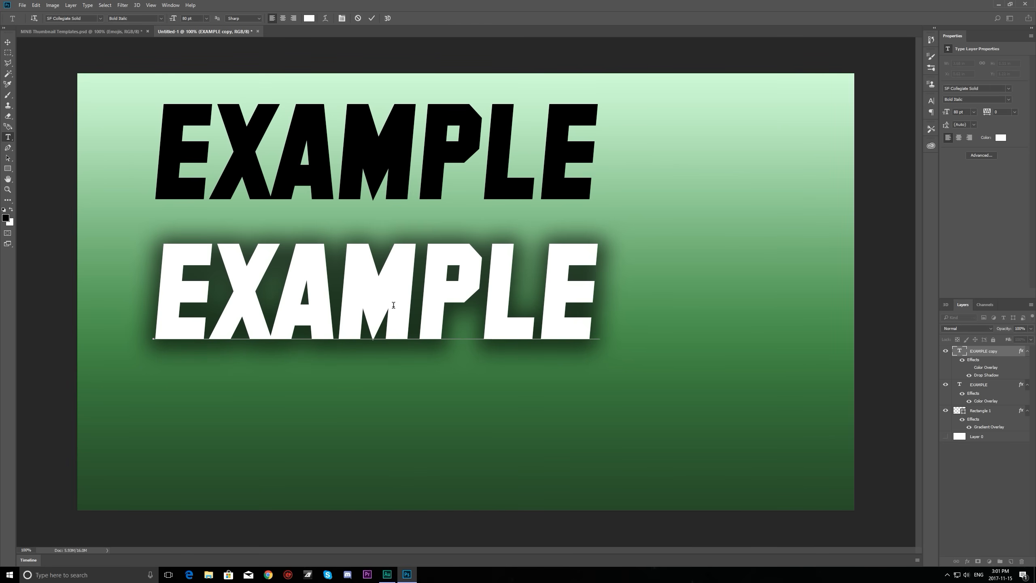
left_click_drag(164, 295, 614, 341)
left_click(545, 322)
left_click(372, 17)
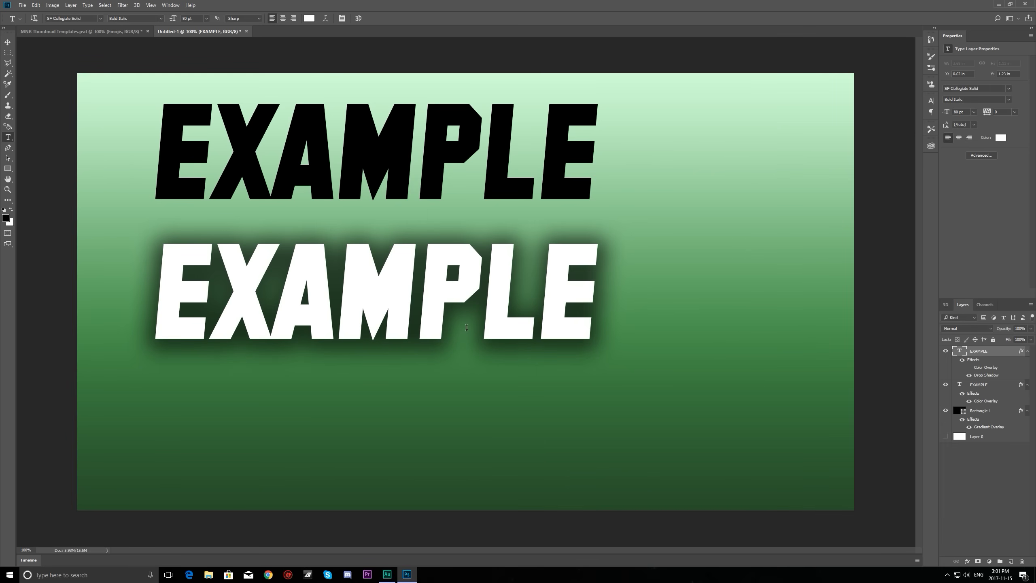
Step: Delete the original black EXAMPLE text layer after checking its visibility
left_click(988, 386)
left_click(946, 386)
left_click(946, 386)
left_click_drag(979, 386, 1022, 562)
Step: Move the white EXAMPLE text straight up near the canvas's upper edge, at about X 0.64 in, Y 0.17 in
left_click(986, 351)
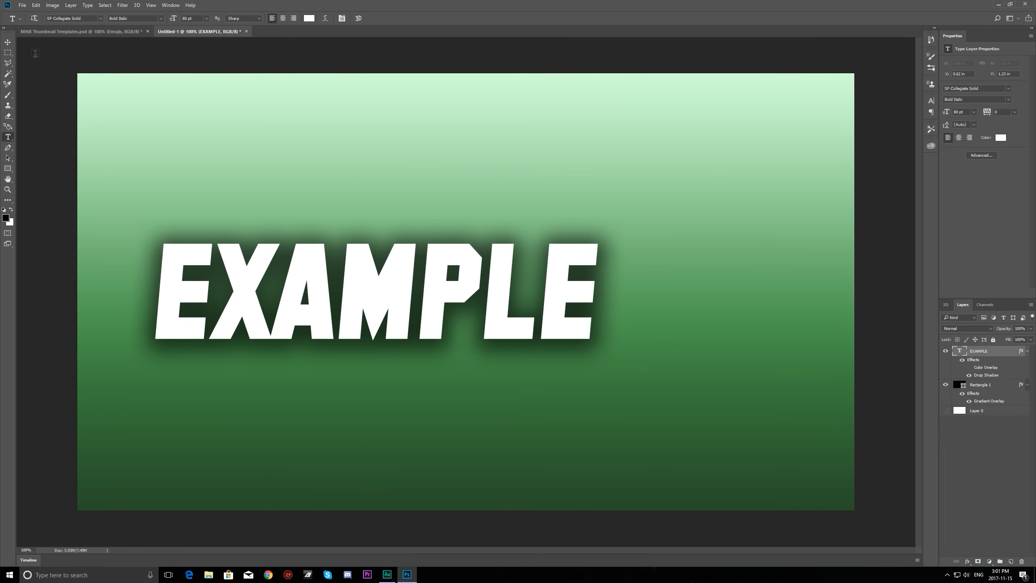
left_click(8, 42)
left_click_drag(395, 292, 402, 162)
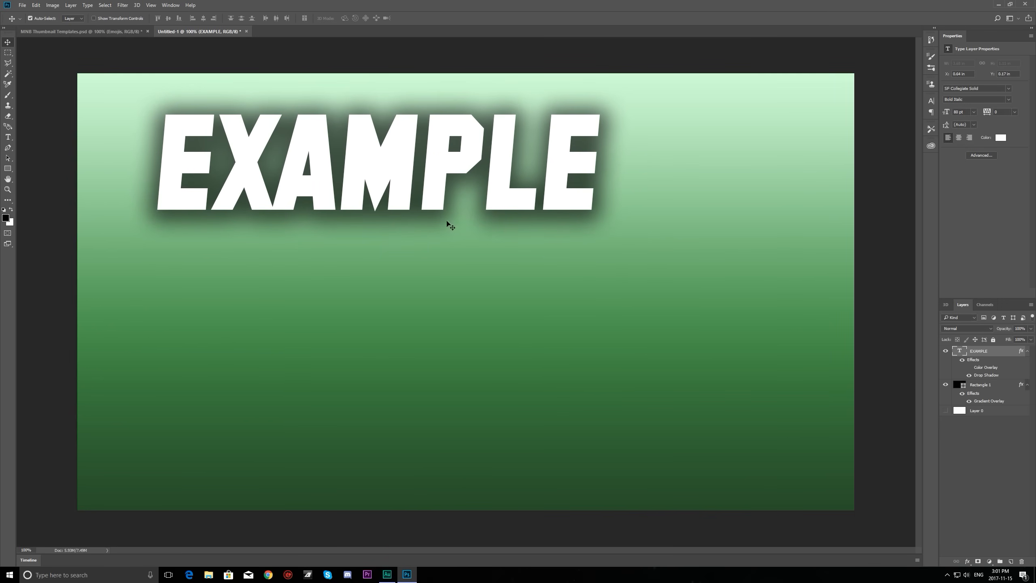
Step: Set the opacity of the EXAMPLE text's Drop Shadow to 80%
left_click(967, 562)
left_click(992, 461)
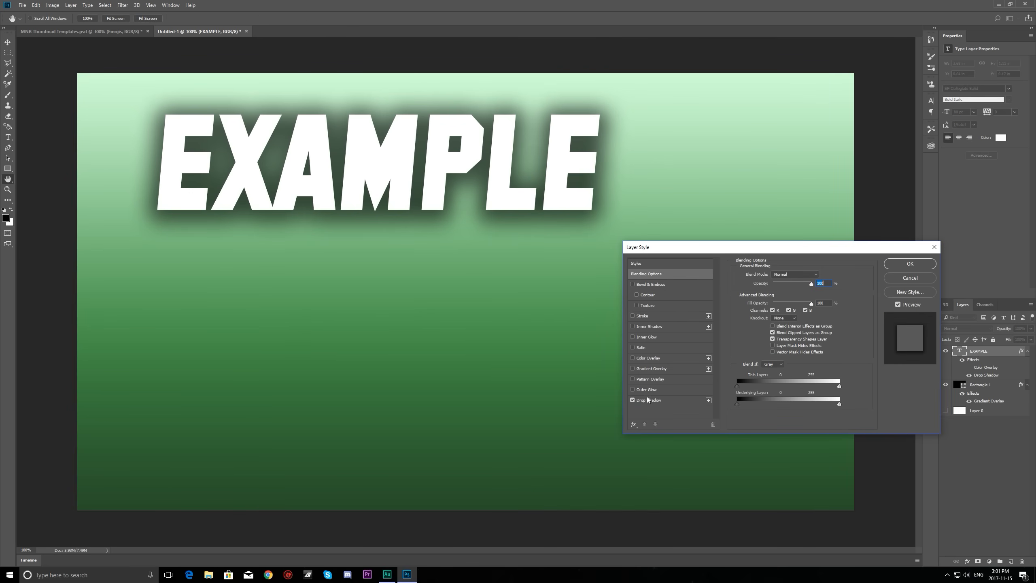
left_click(649, 399)
left_click_drag(790, 285, 824, 298)
left_click(919, 304)
left_click(919, 302)
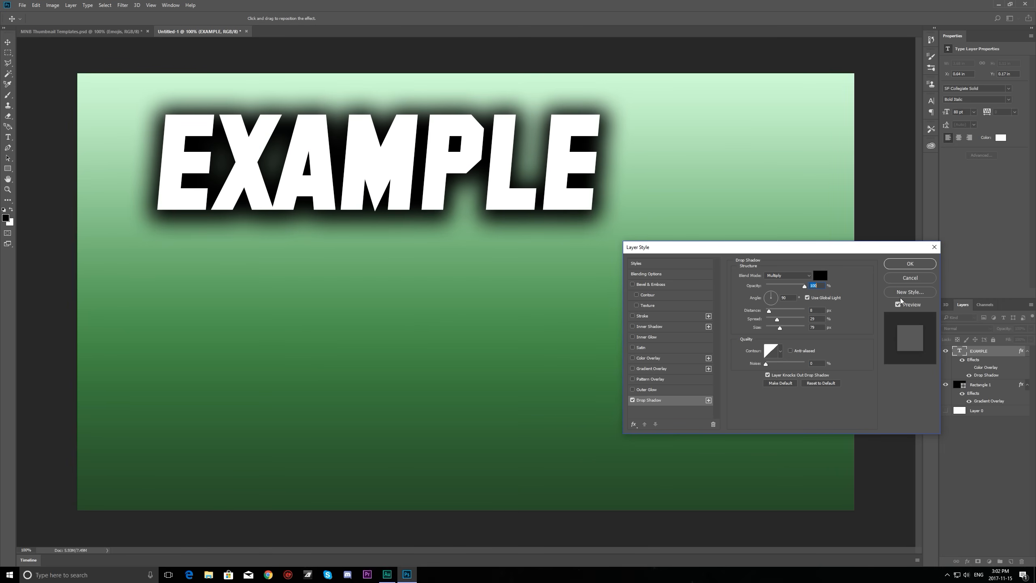
left_click_drag(806, 286, 799, 286)
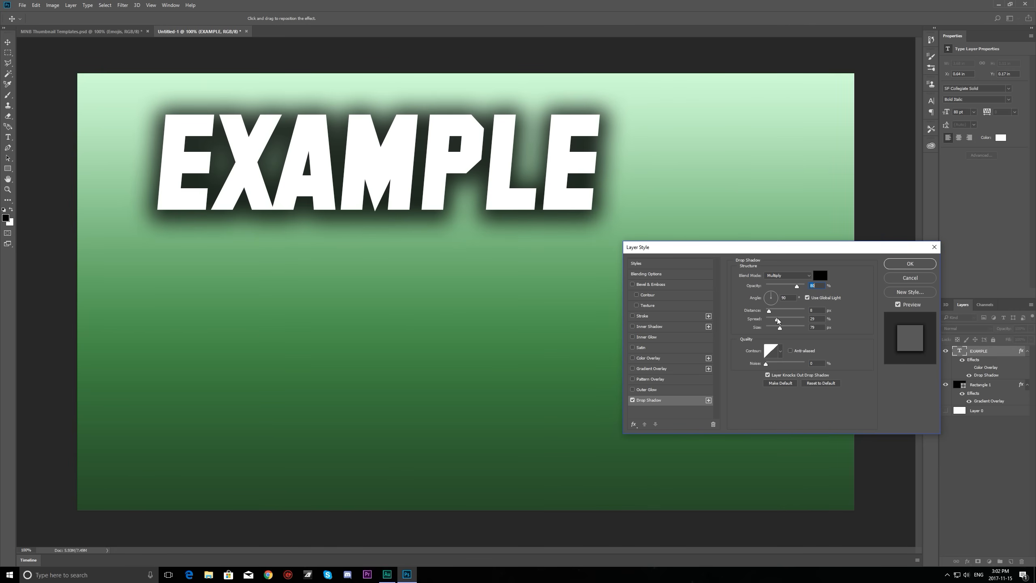
Step: Adjust the Drop Shadow's spread to about 33% and its size to about 120 px
left_click_drag(777, 320, 789, 322)
left_click_drag(787, 322, 784, 322)
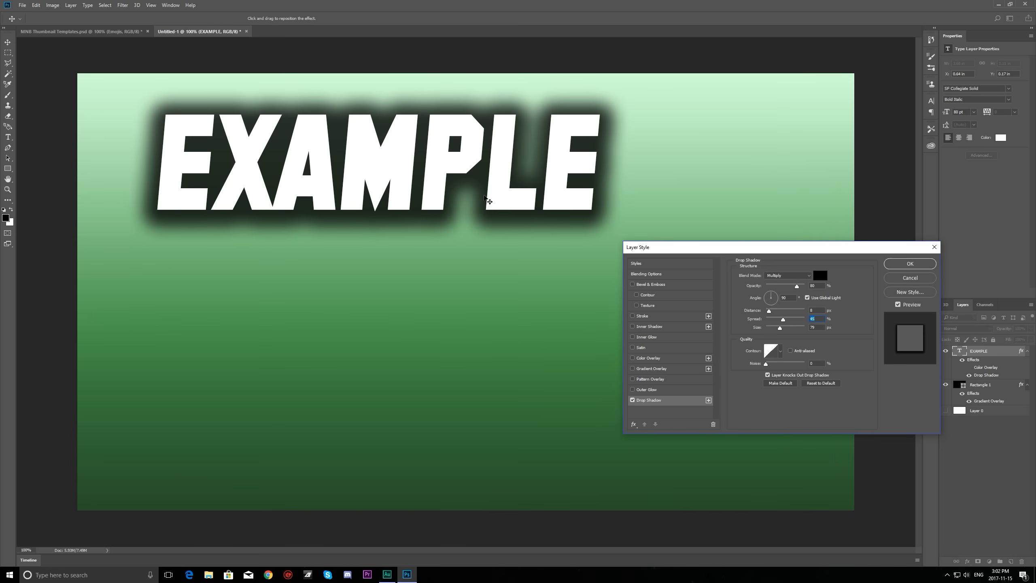
left_click_drag(780, 328, 785, 329)
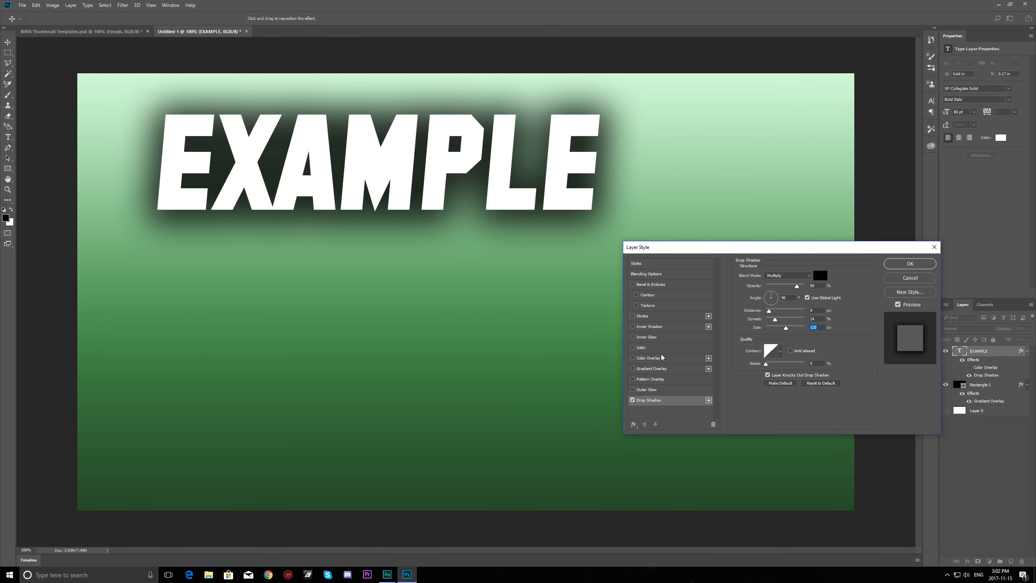
left_click(779, 320)
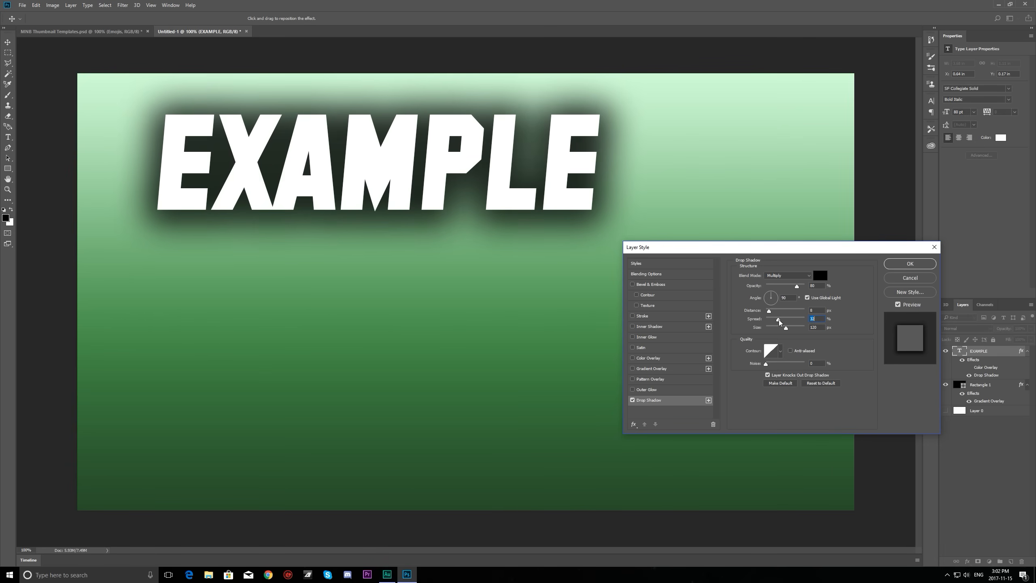
left_click_drag(780, 322, 779, 324)
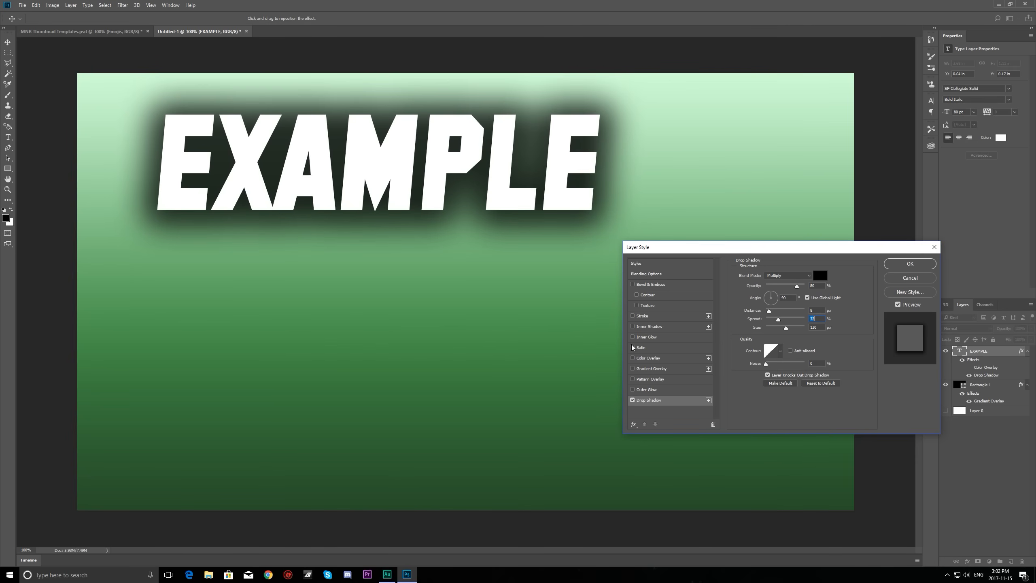
Step: Add a 5 px black (000000) Stroke positioned outside to the EXAMPLE text and apply the layer style
left_click(633, 316)
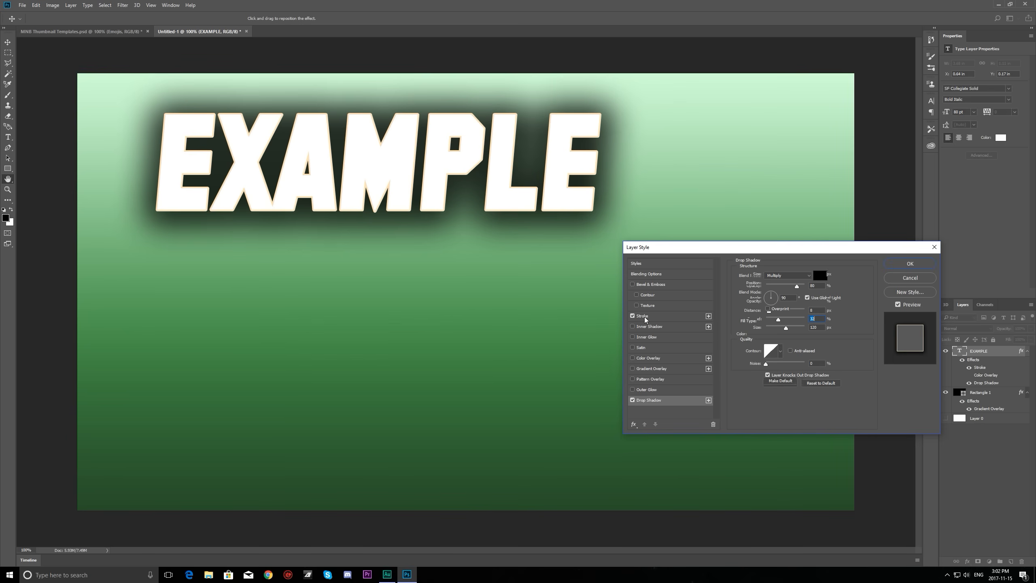
left_click(644, 316)
left_click(755, 334)
left_click(279, 439)
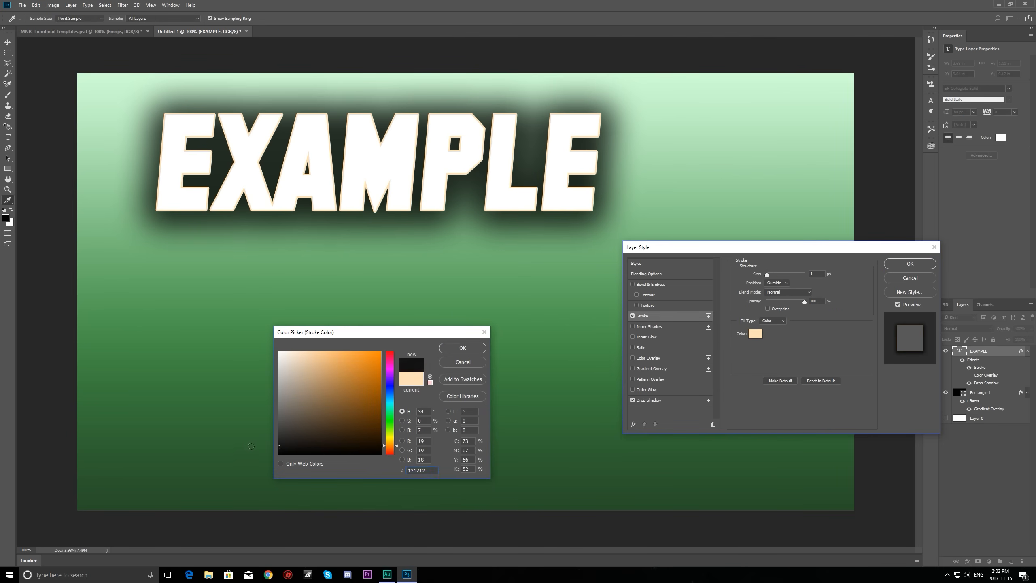
left_click(279, 454)
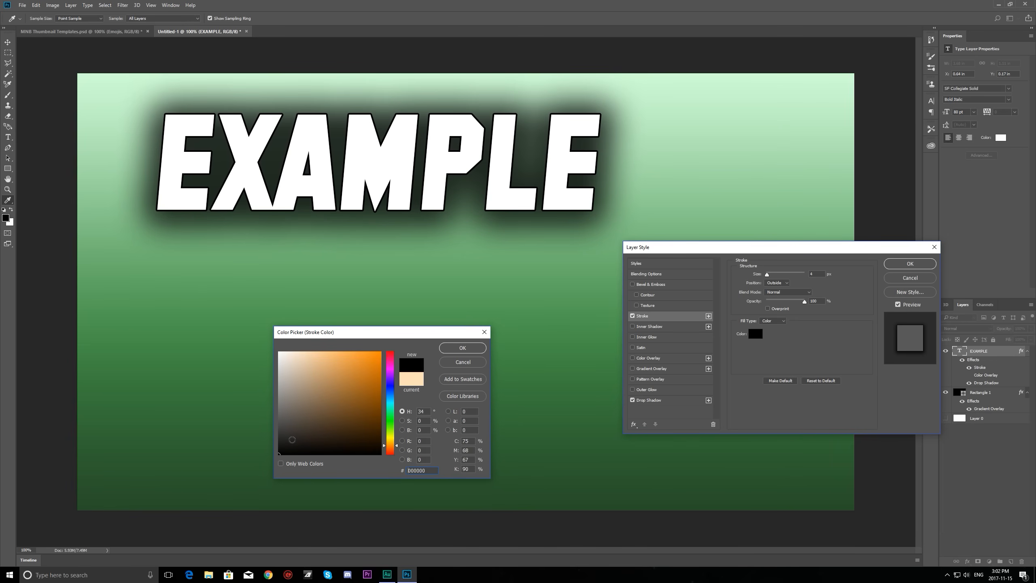
left_click(445, 351)
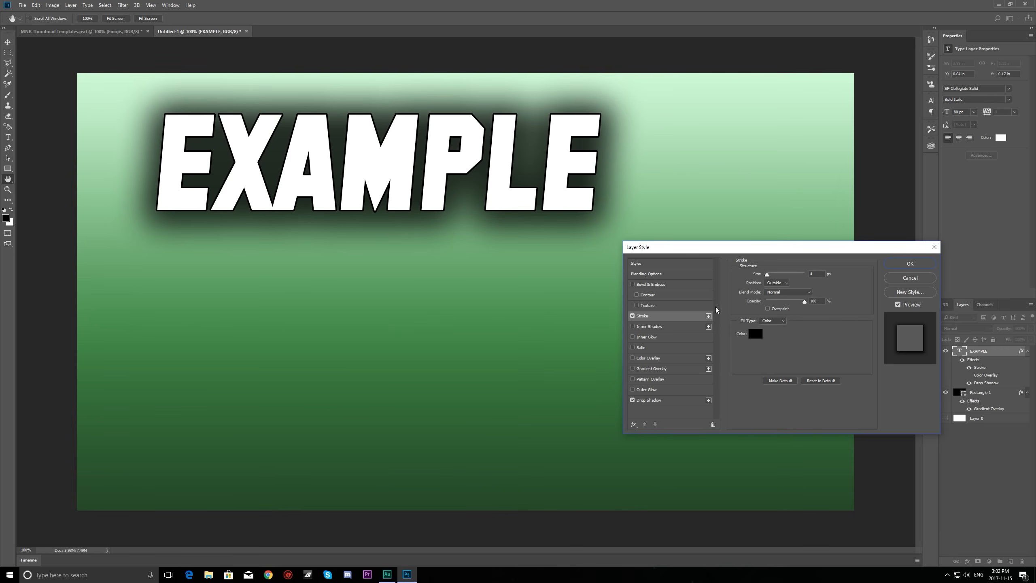
left_click_drag(767, 276, 767, 277)
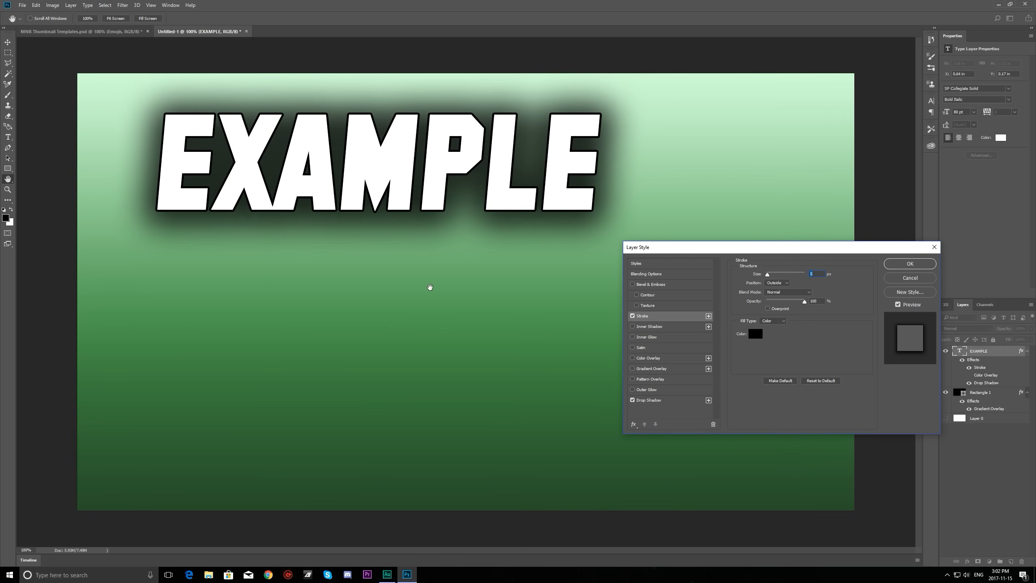
left_click_drag(652, 250, 574, 275)
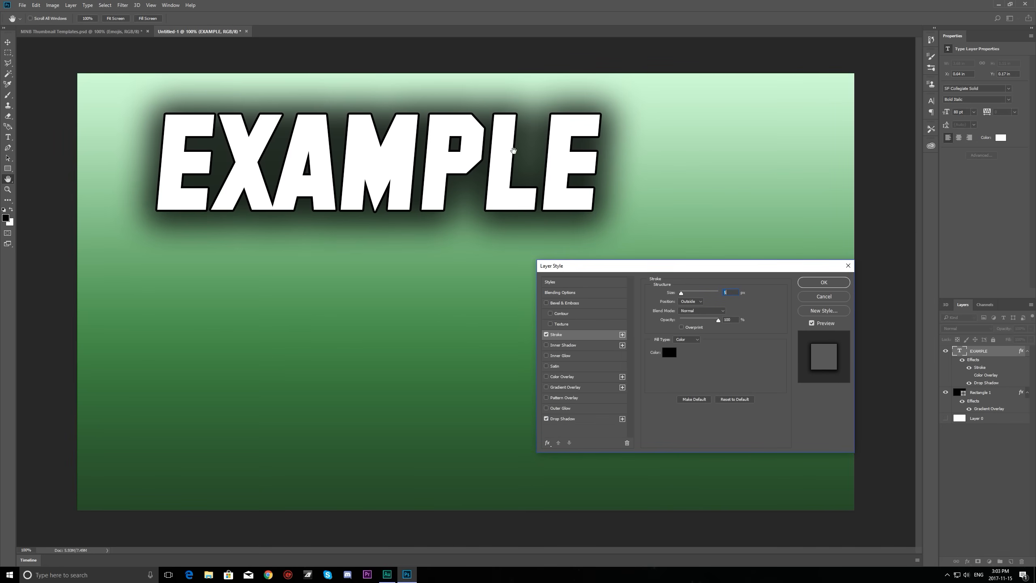
left_click(824, 282)
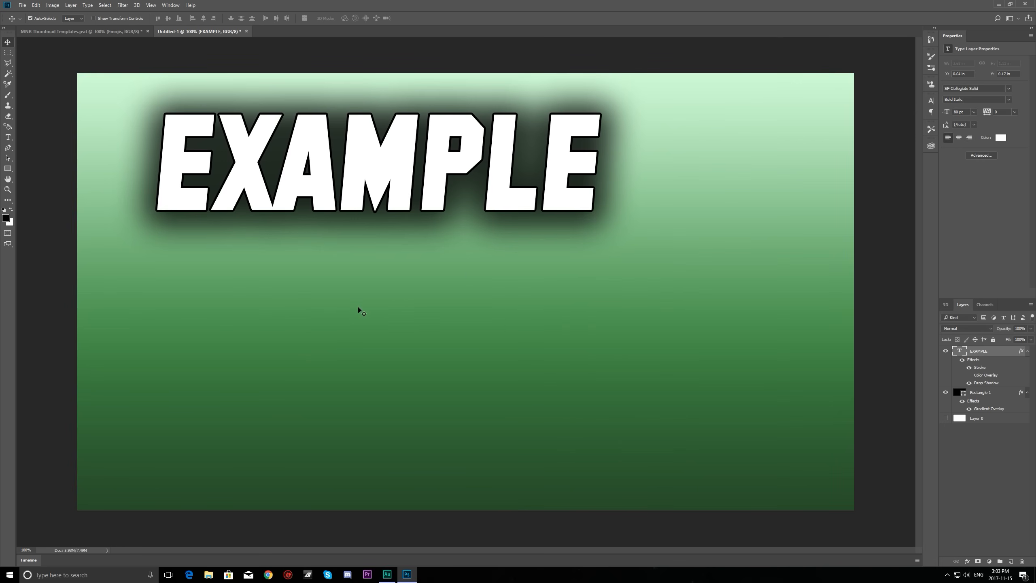
Step: Examine the legibility of the outlined, shadowed EXAMPLE text at 10% view size and return to 100%
left_click(26, 551)
type("10")
key("Return")
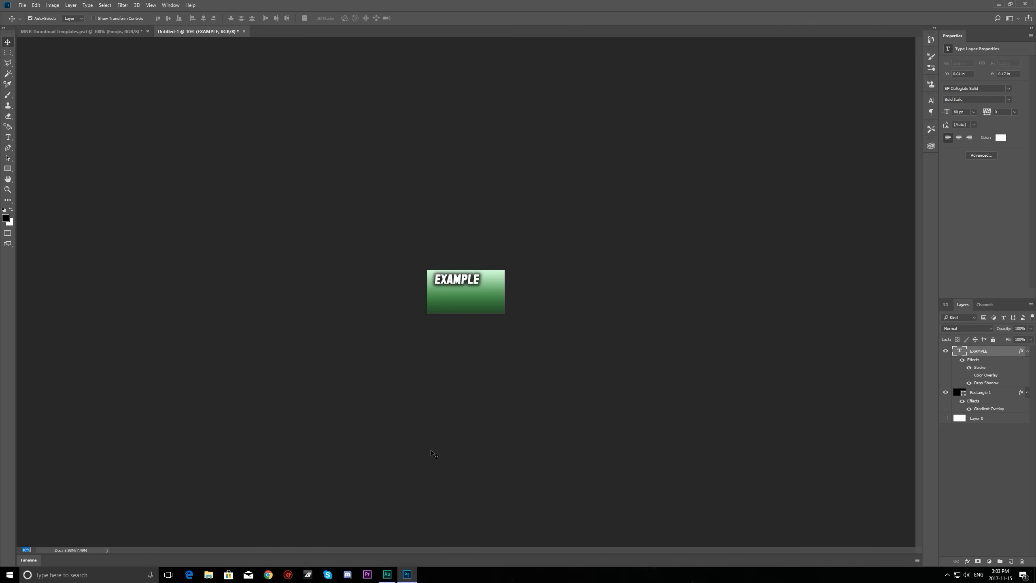
type("100")
key("Return")
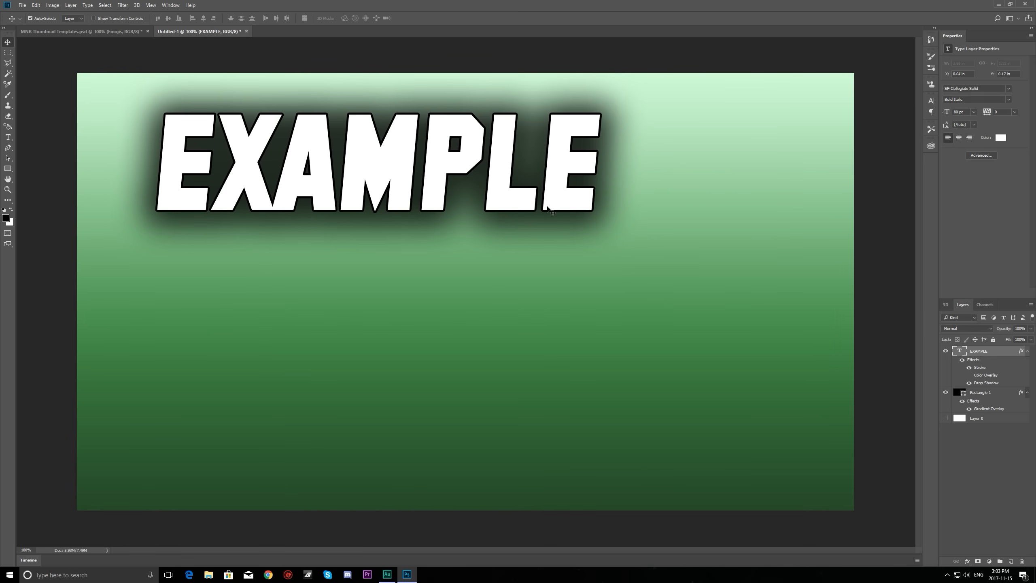
Step: Enable Bevel & Emboss on the EXAMPLE text, comparing the look with and without it, and open its settings
left_click(968, 562)
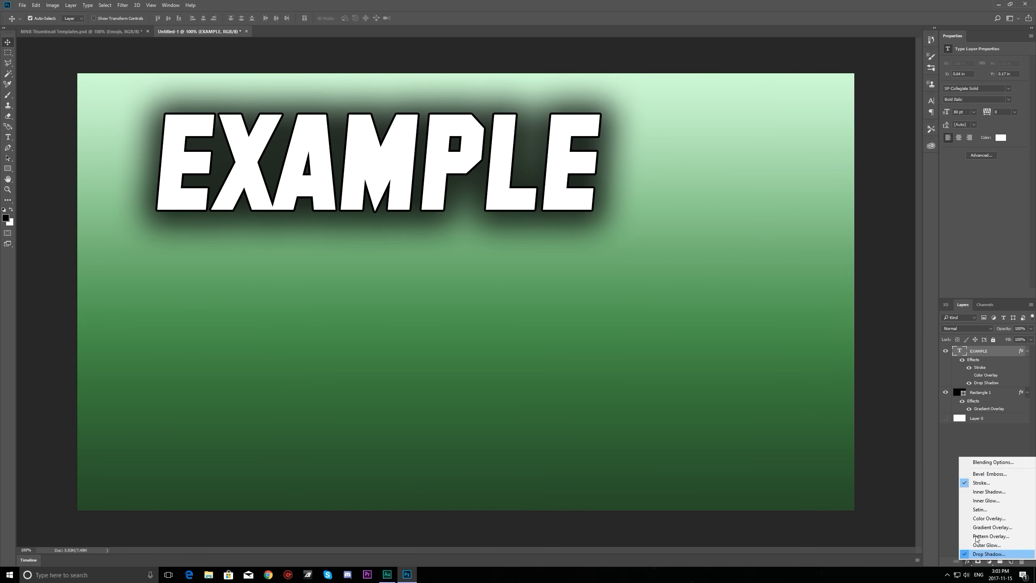
left_click(993, 462)
left_click_drag(646, 265, 665, 244)
left_click(566, 278)
left_click(566, 278)
left_click(566, 278)
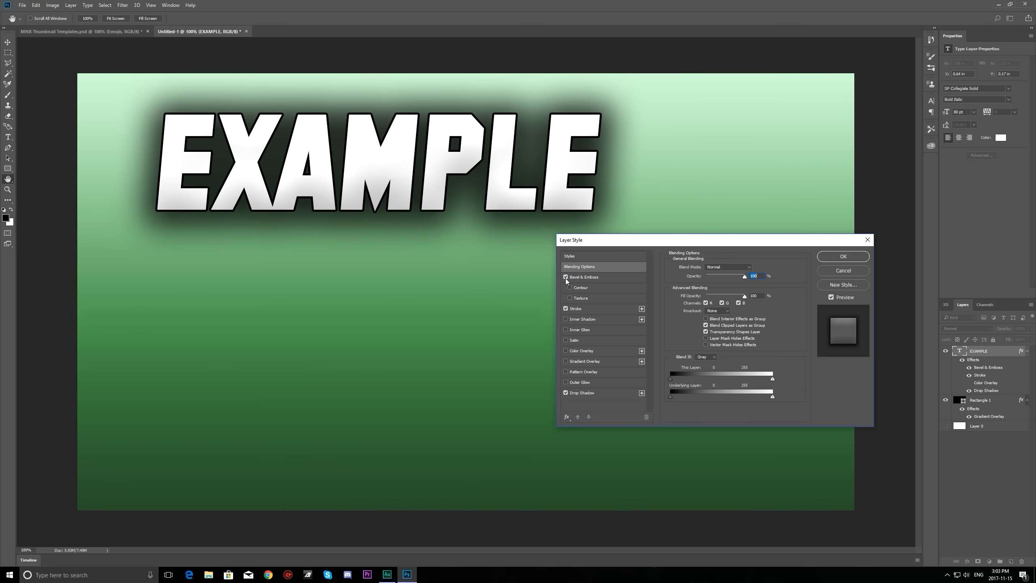
left_click(567, 279)
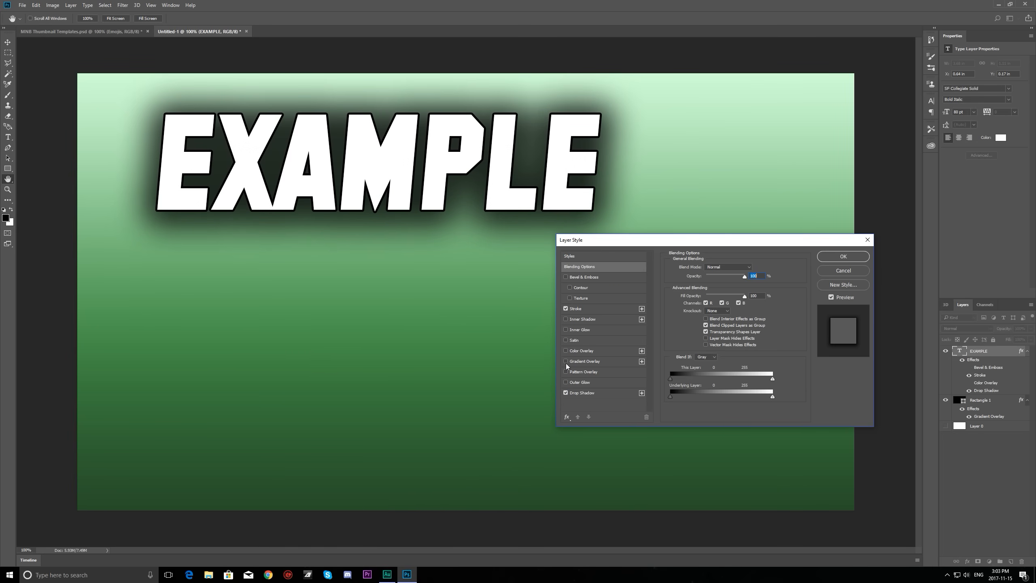
left_click(566, 278)
left_click(589, 276)
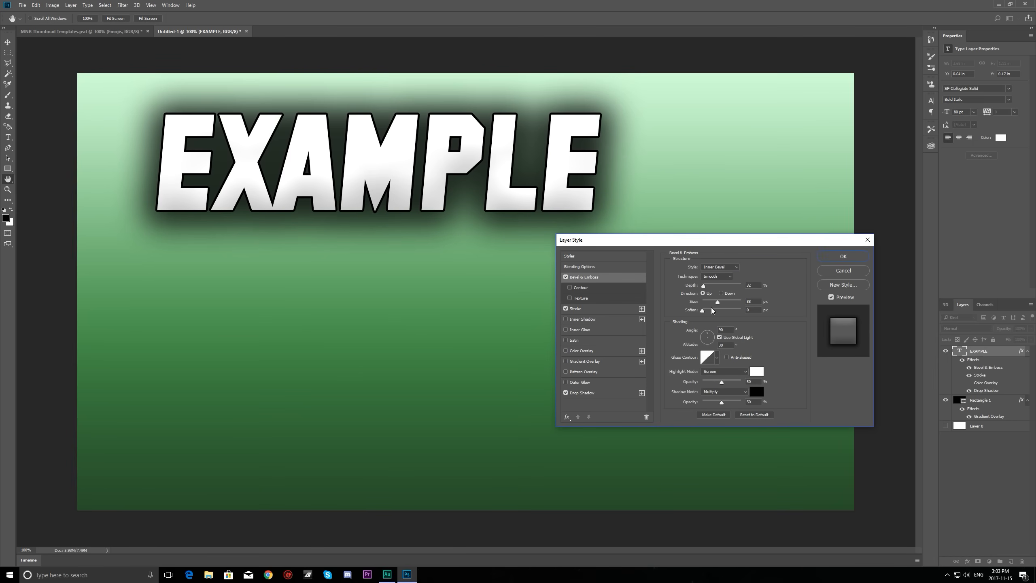
Step: Increase the Inner Bevel's size to more than 200 px for smoother shading and apply the layer style
left_click_drag(706, 308, 721, 313)
mouse_move(727, 302)
left_mouse_down()
mouse_move(707, 306)
mouse_move(735, 306)
left_mouse_up()
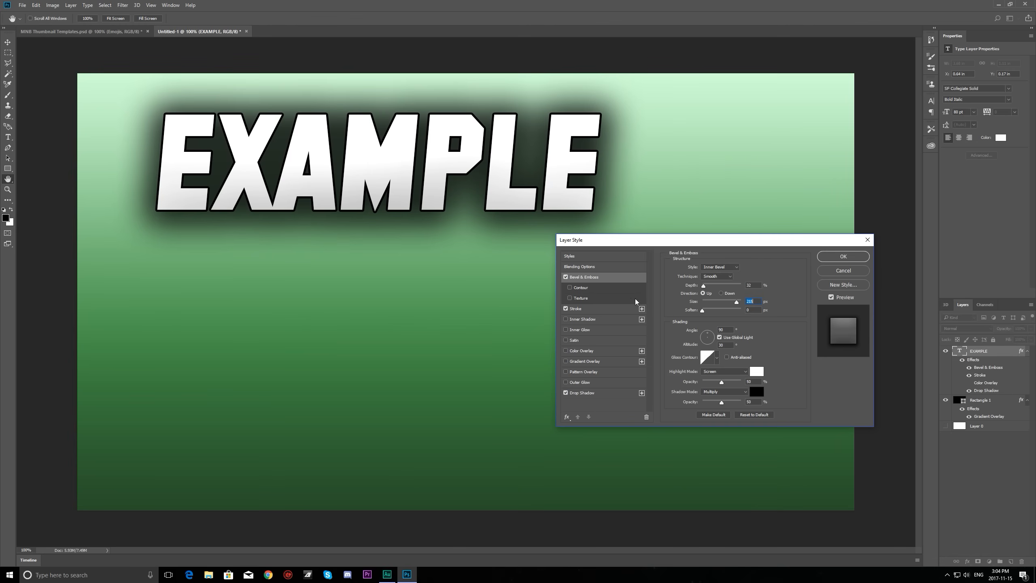
left_click(843, 257)
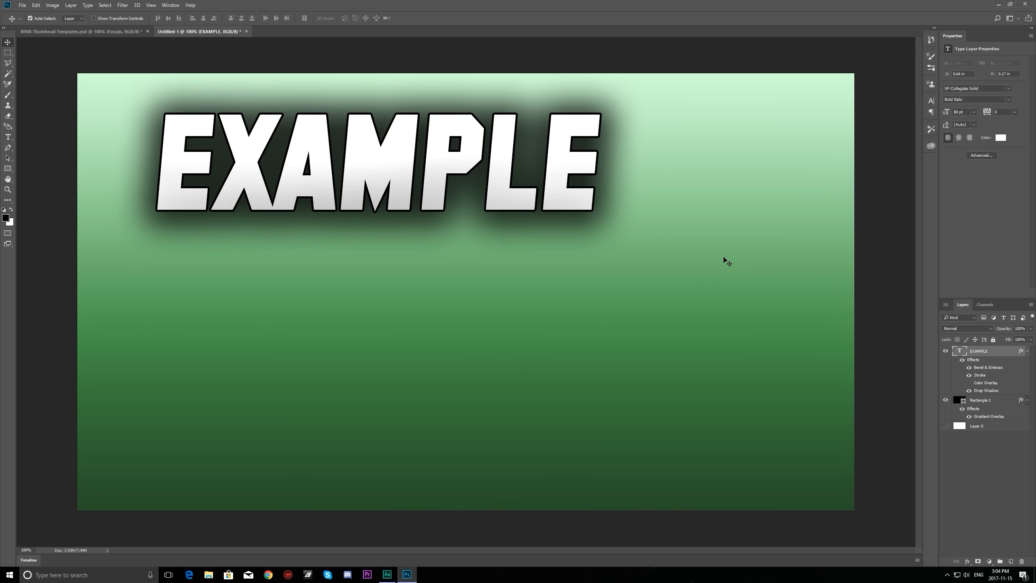
key("ctrl+t")
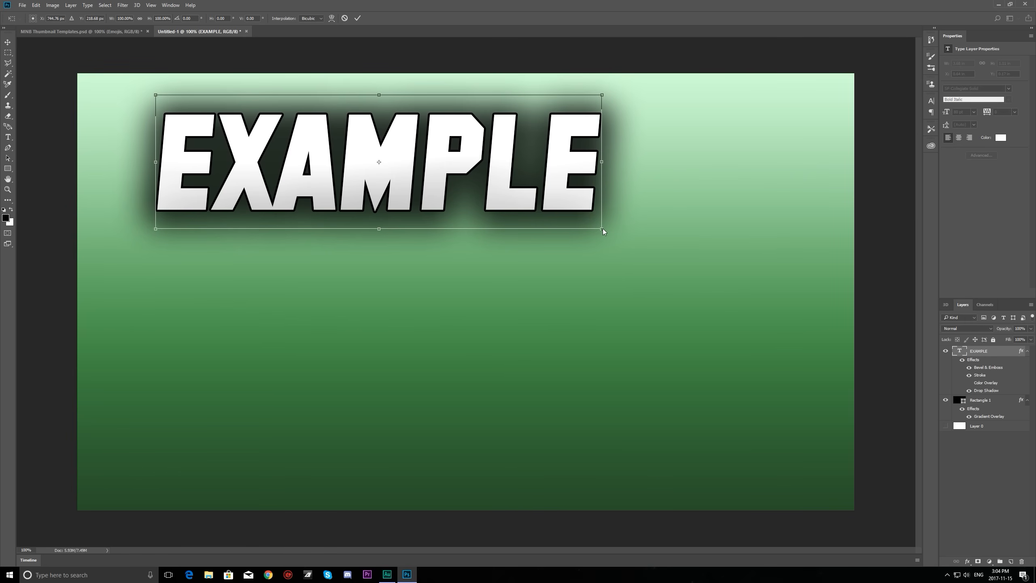
left_click_drag(602, 230, 543, 272)
left_click(344, 18)
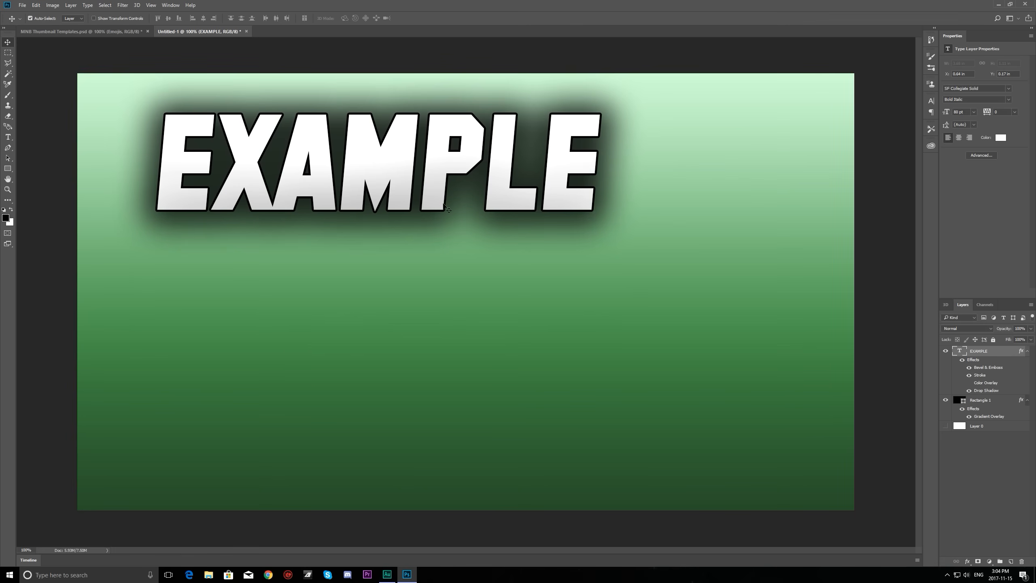
Step: Move the EXAMPLE text horizontally closer to the canvas's left edge
left_click_drag(366, 183, 311, 182)
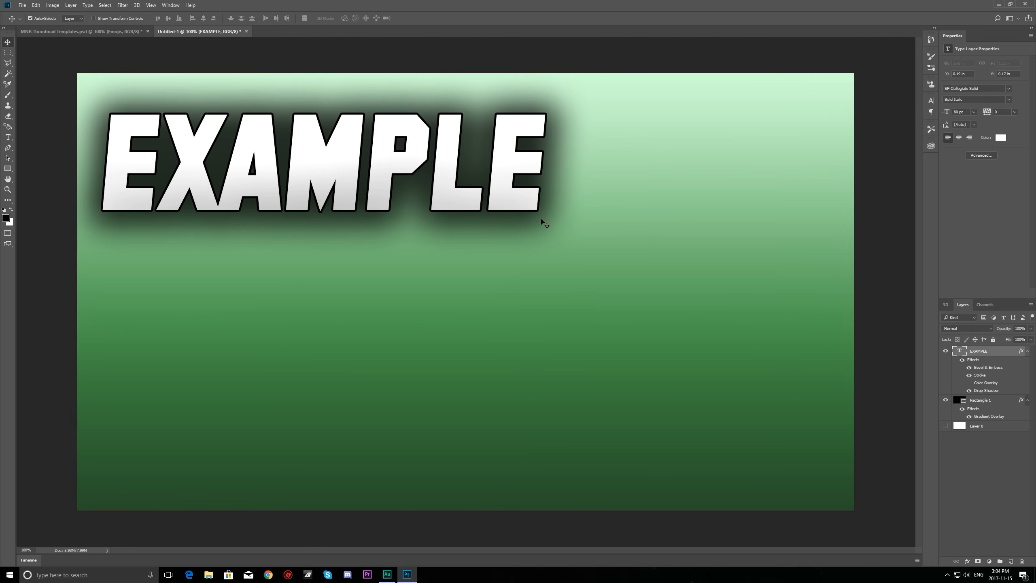
Step: Draw a black rounded rectangle about 1167 × 742 px in the canvas's lower-right area and place its layer beneath the EXAMPLE text
left_click(8, 168)
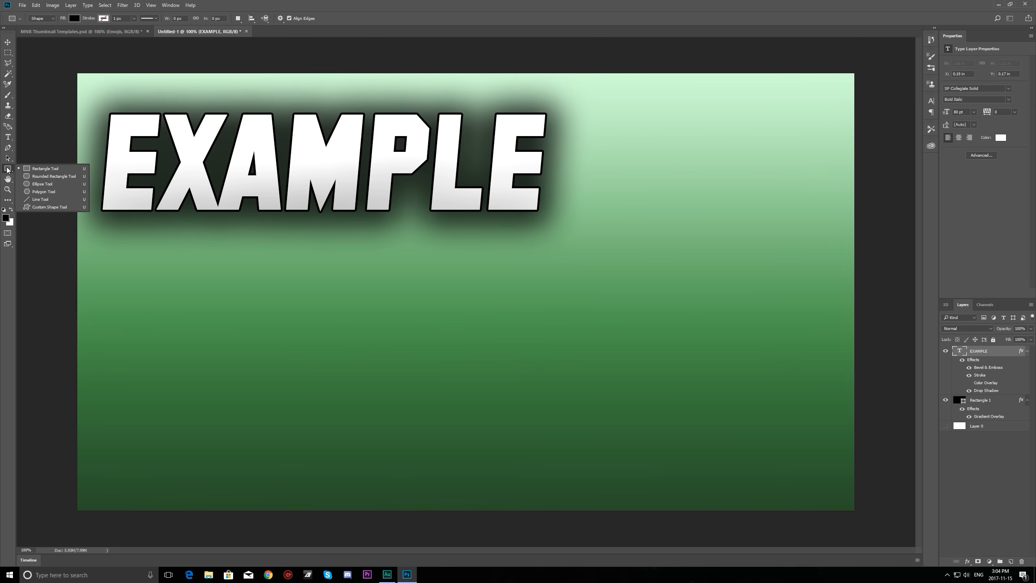
left_click(32, 178)
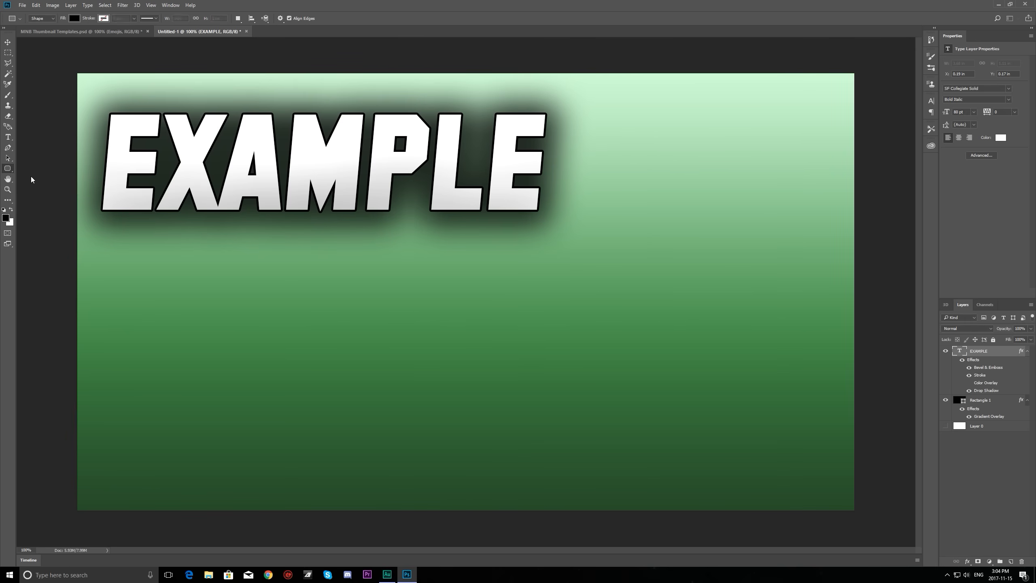
right_click(9, 171)
left_click(10, 171)
left_click_drag(821, 497, 349, 197)
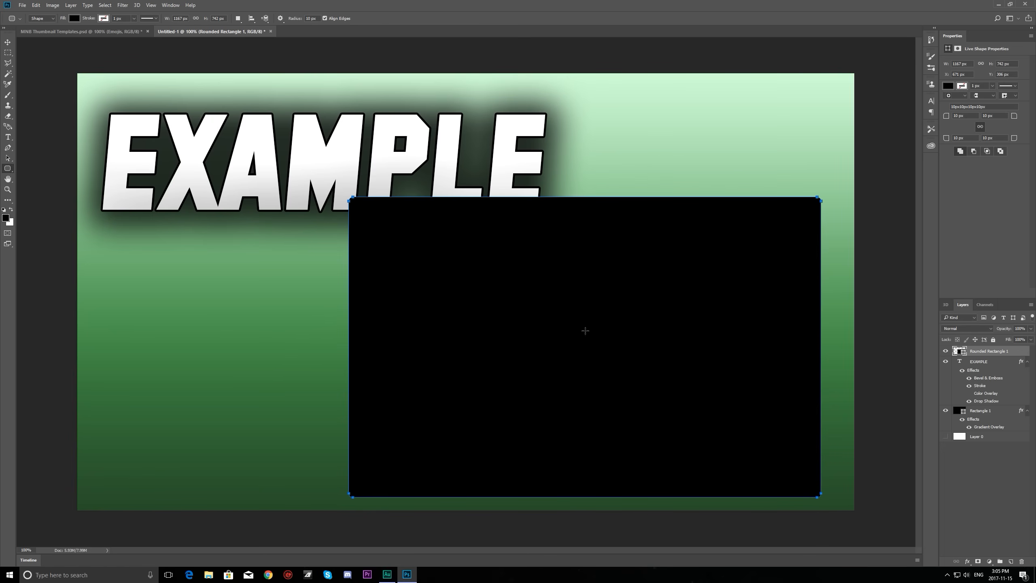
left_click_drag(983, 363, 981, 351)
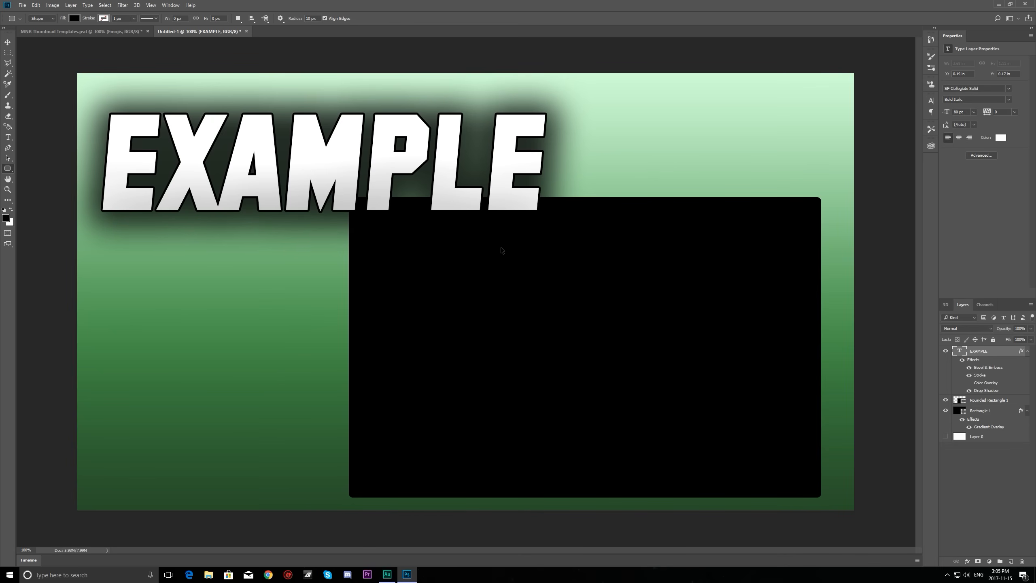
Step: Transform the EXAMPLE text so it is skewed and rises to the right by about 11°, overlapping the black rectangle's upper-left corner
key("ctrl+t")
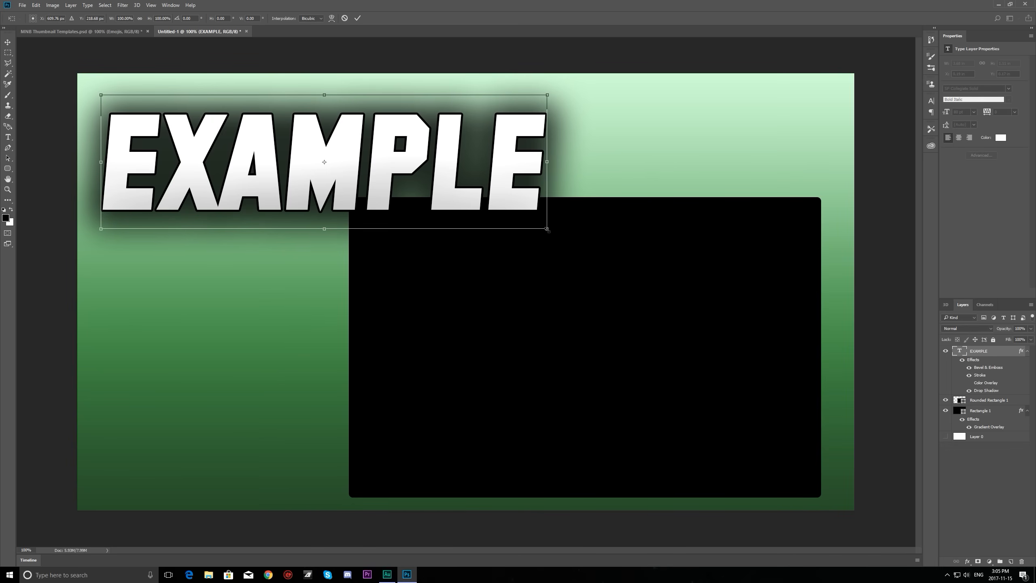
left_click_drag(547, 231, 494, 164)
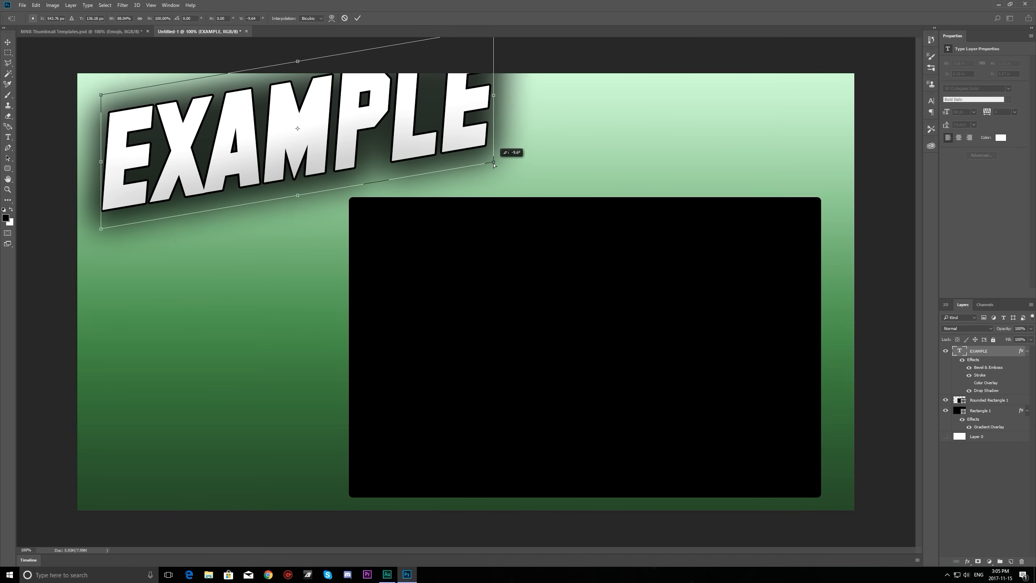
left_click_drag(374, 140, 380, 199)
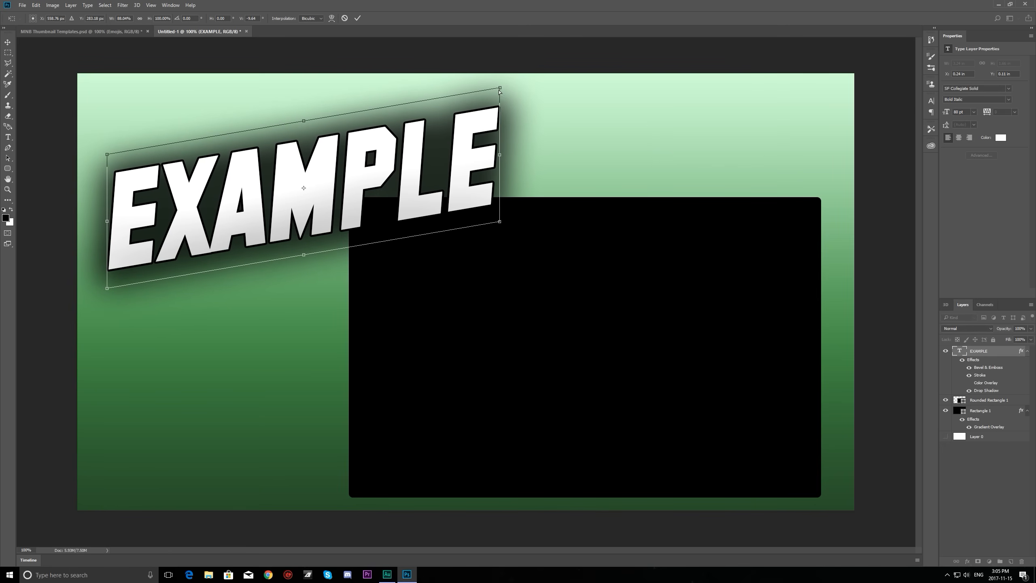
mouse_move(489, 88)
left_mouse_down()
mouse_move(447, 78)
mouse_move(431, 104)
mouse_move(512, 102)
mouse_move(500, 100)
left_mouse_up()
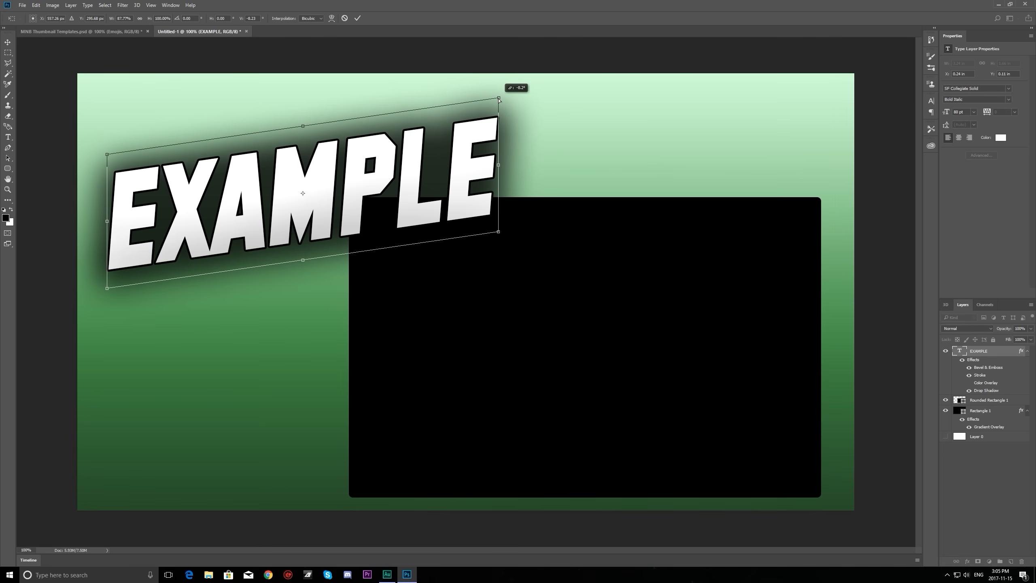
left_click_drag(489, 103, 447, 102)
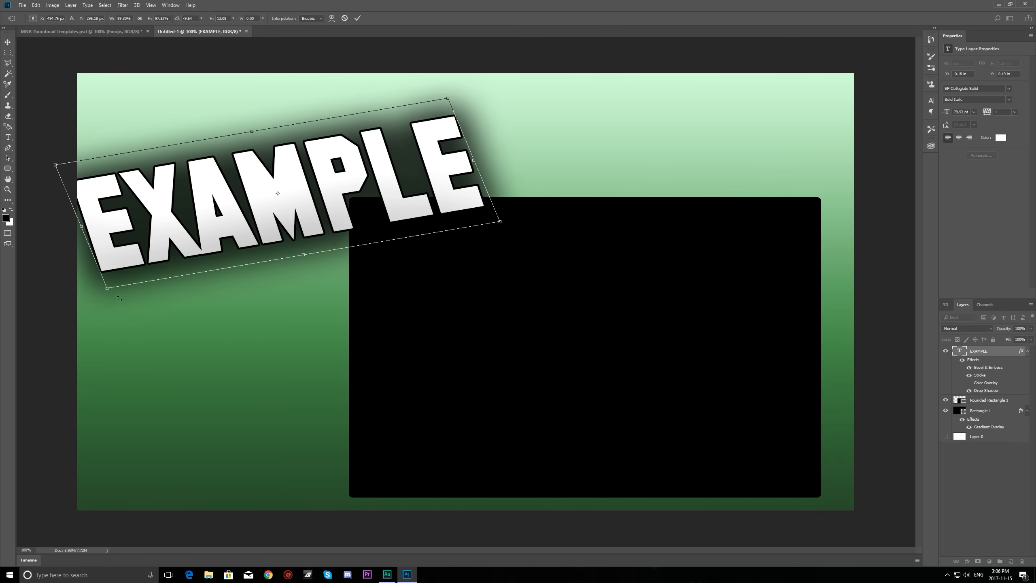
left_click_drag(108, 298, 108, 296)
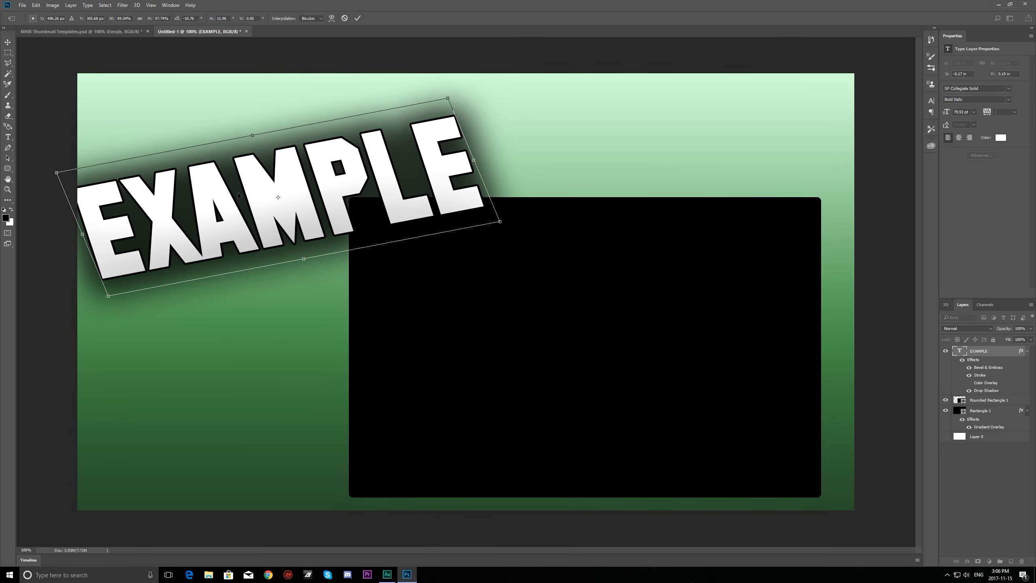
left_click(358, 17)
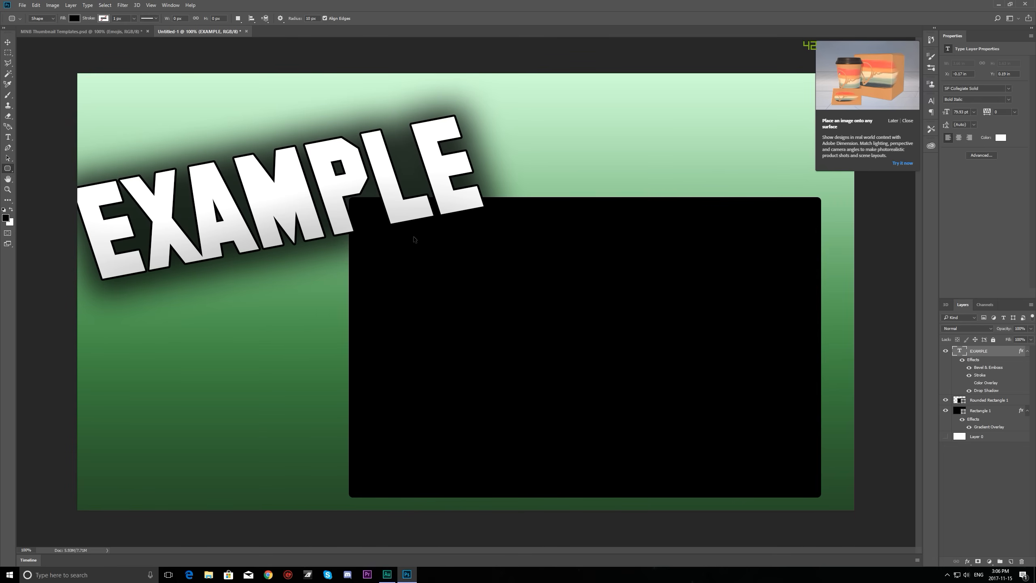
Step: Rotate the EXAMPLE text further counterclockwise and reposition it so the whole word fits inside the canvas
key("ctrl+t")
left_click_drag(517, 76, 505, 55)
left_click_drag(412, 146, 434, 146)
left_click(358, 18)
key("u")
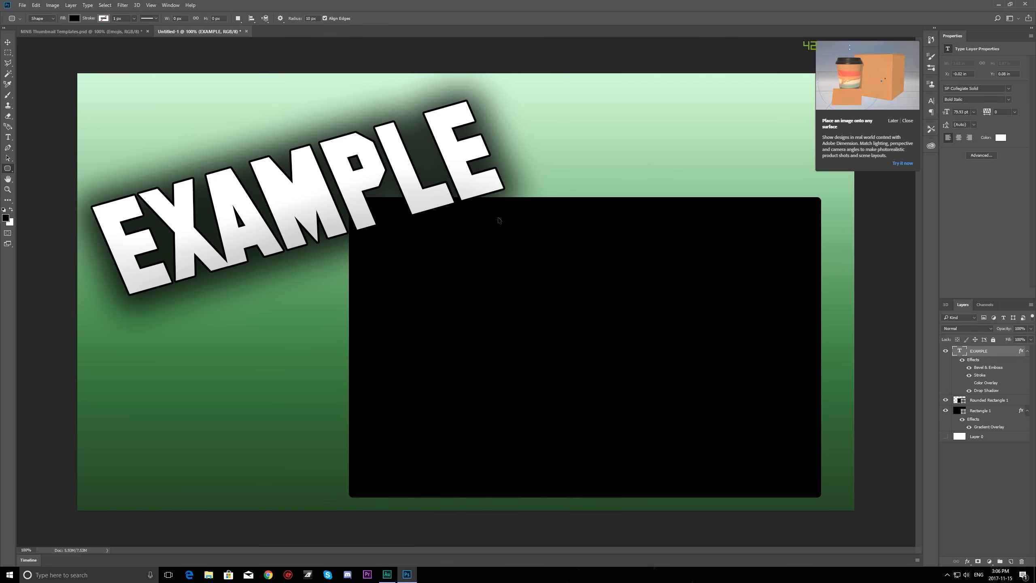
Step: Stretch the EXAMPLE text horizontally to about 107% width and commit the transform
key("ctrl+t")
left_click_drag(525, 197, 552, 197)
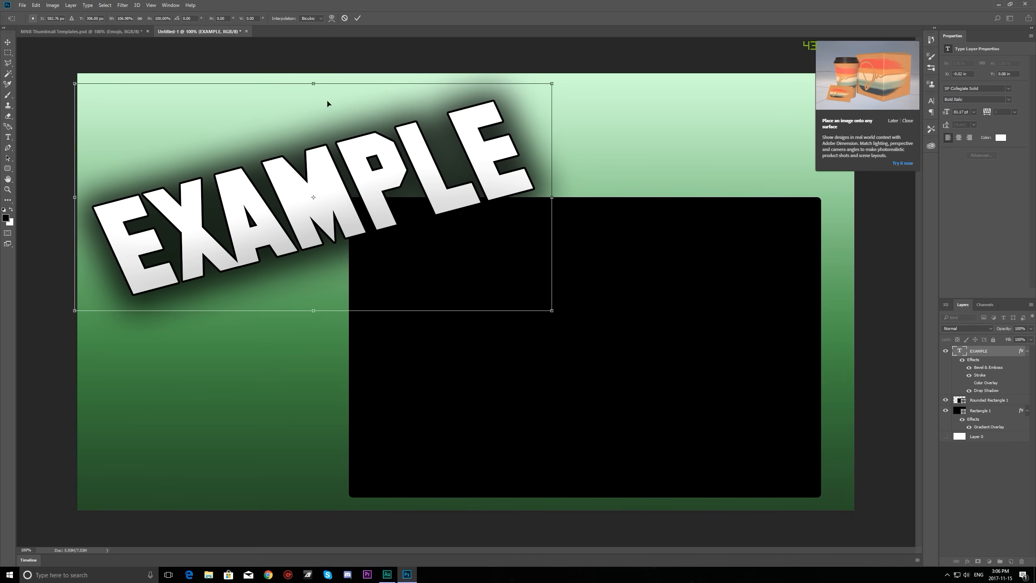
left_click(357, 18)
key("u")
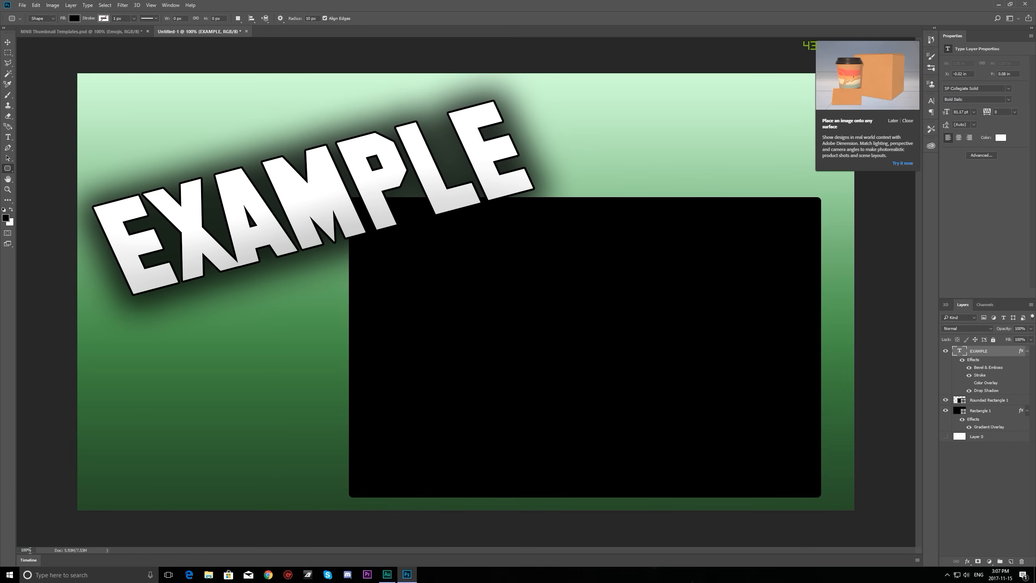
Step: Examine the thumbnail's legibility at 10% and 5% view size, return to 100%, and dismiss the Adobe Dimension notification
left_click(26, 549)
type("10")
key("Return")
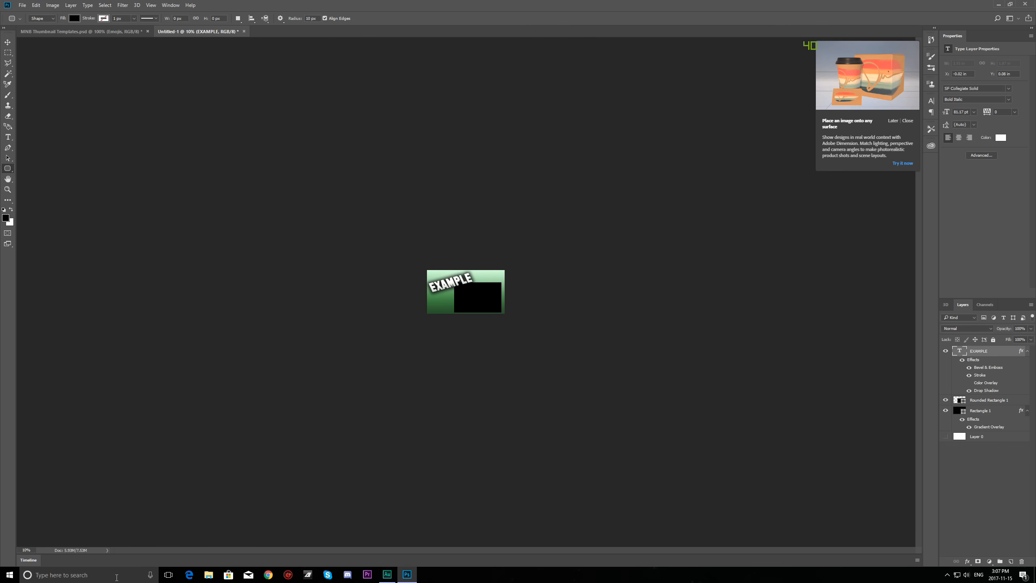
double_click(25, 551)
type("5")
key("Return")
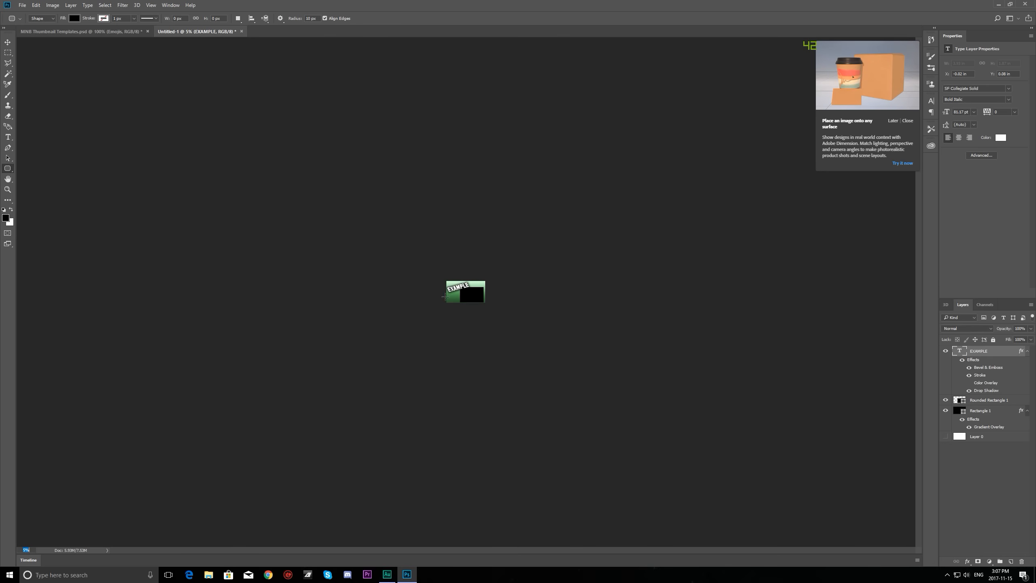
type("100")
key("Return")
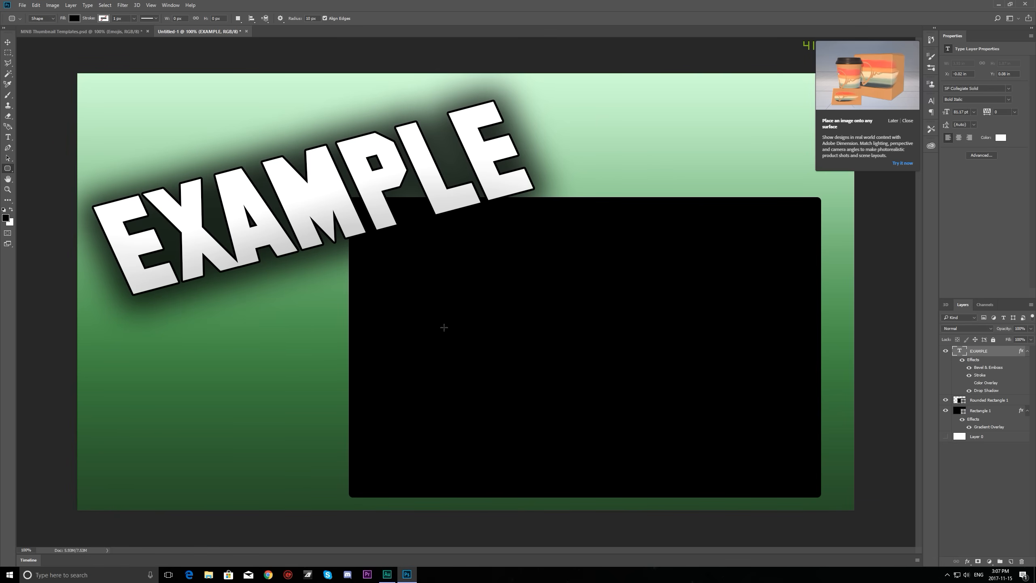
left_click(906, 121)
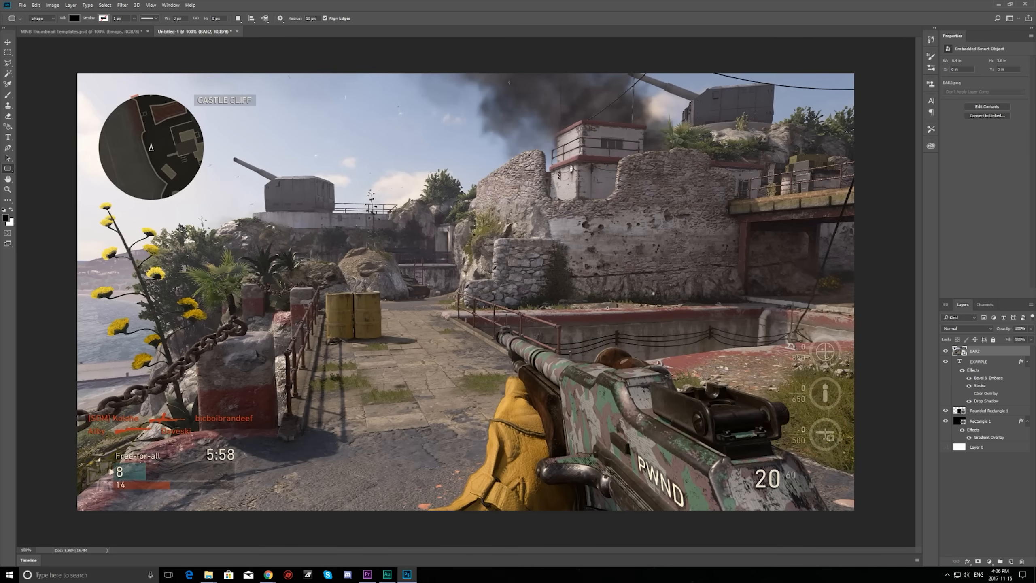
Step: Duplicate the BAR2 gameplay image layer within the same document
right_click(983, 354)
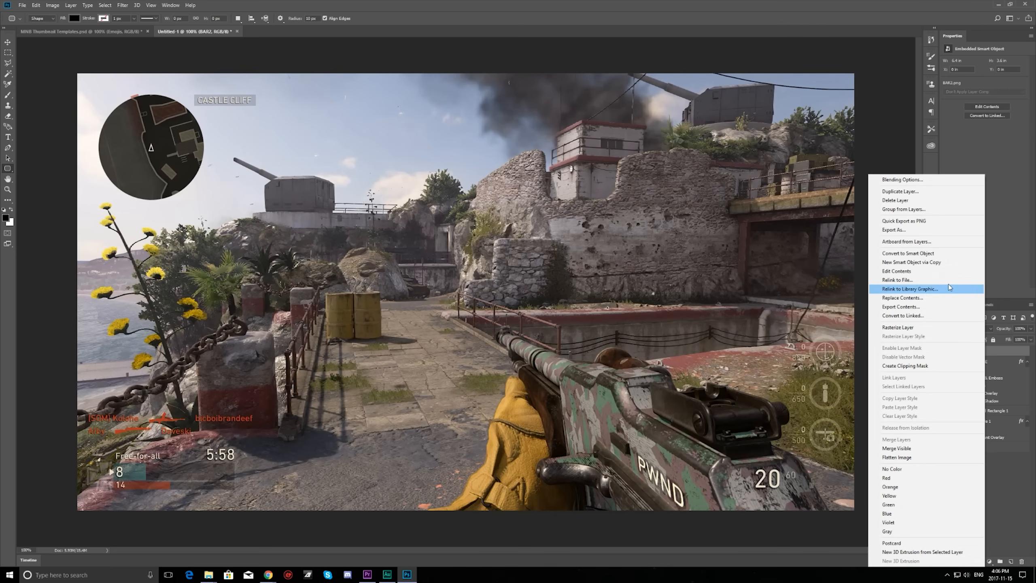
left_click(1000, 352)
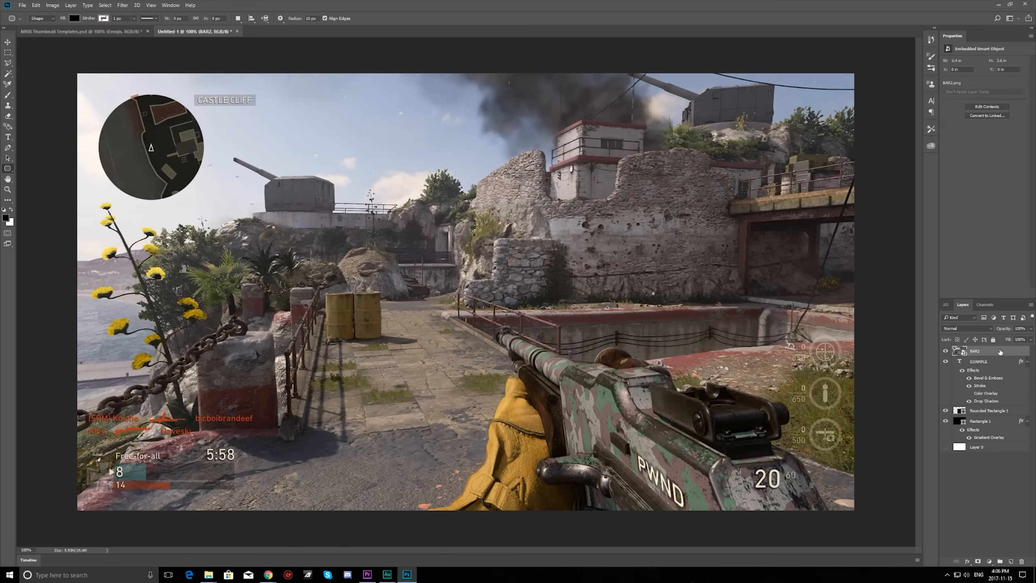
right_click(1000, 352)
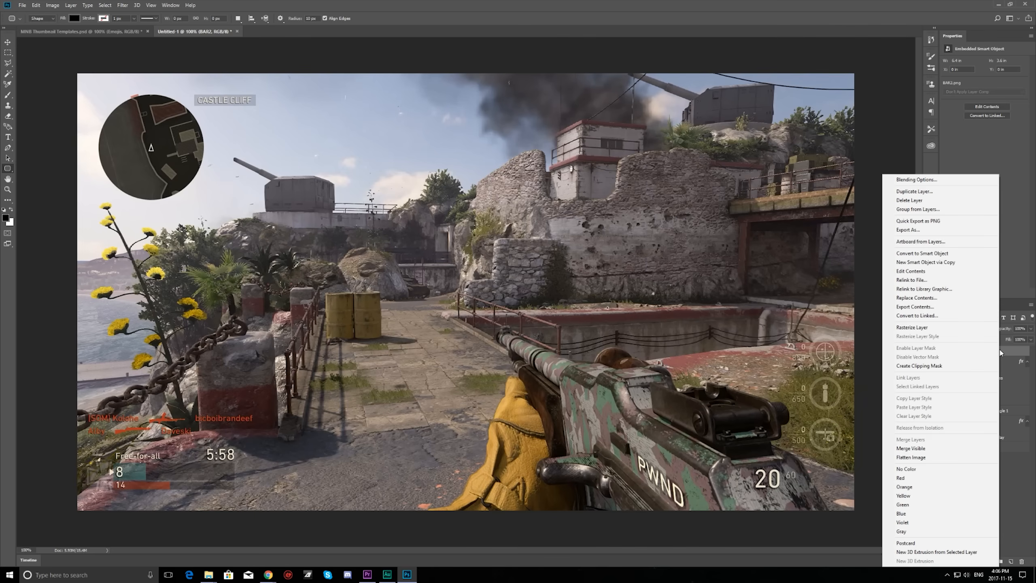
left_click(1006, 350)
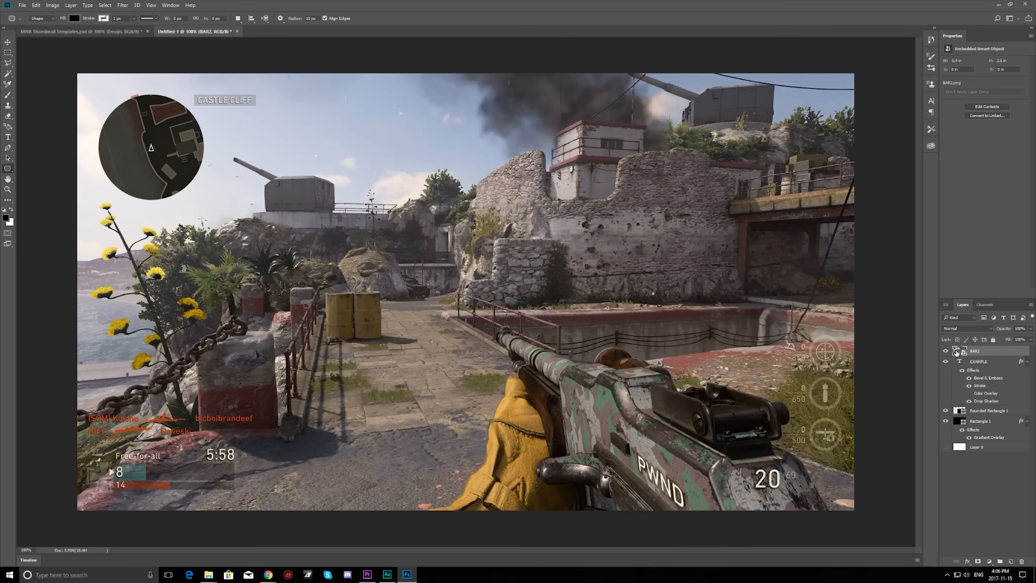
right_click(999, 351)
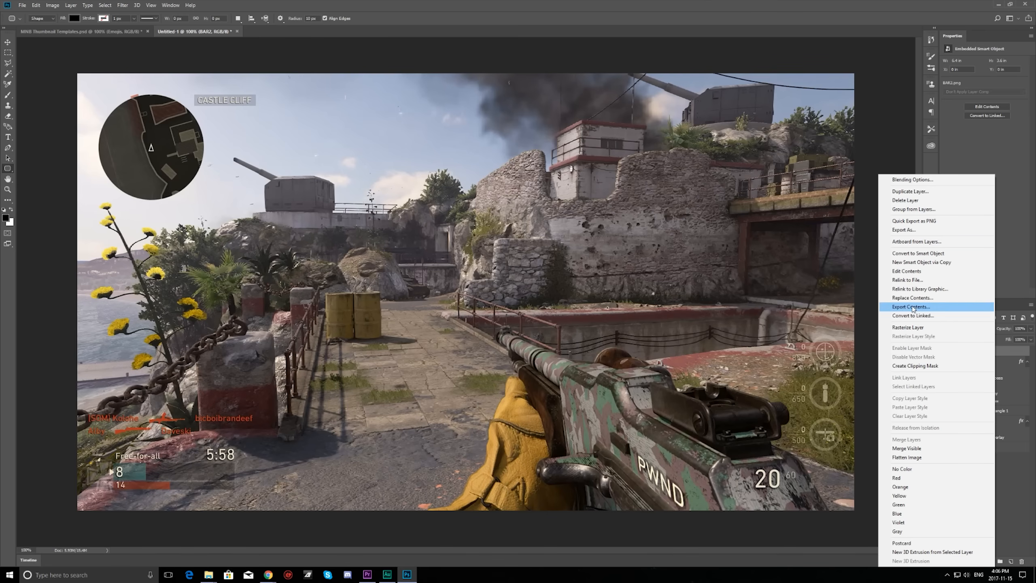
left_click(919, 192)
left_click_drag(508, 169, 530, 179)
left_click(540, 198)
left_click(609, 188)
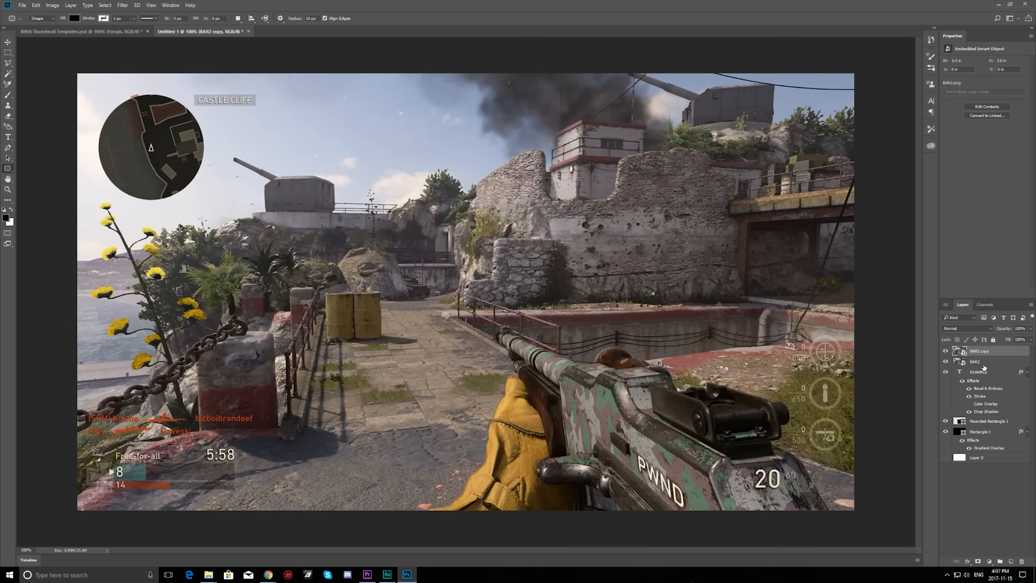
Step: Hide both BAR2 image layers, the rounded rectangle and the EXAMPLE text, leaving only the green gradient background
left_click(946, 362)
left_click(946, 351)
left_click(946, 421)
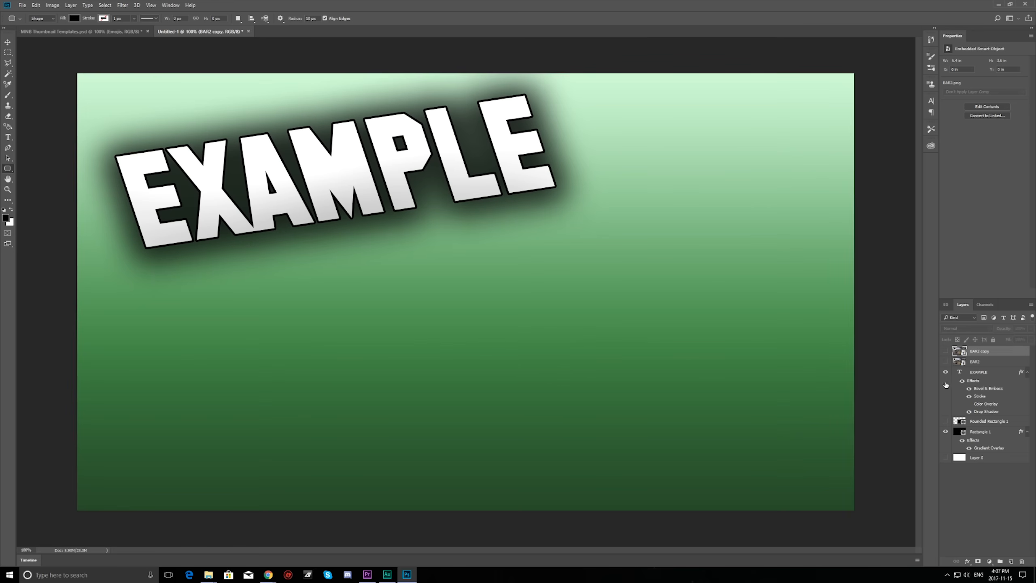
left_click(946, 372)
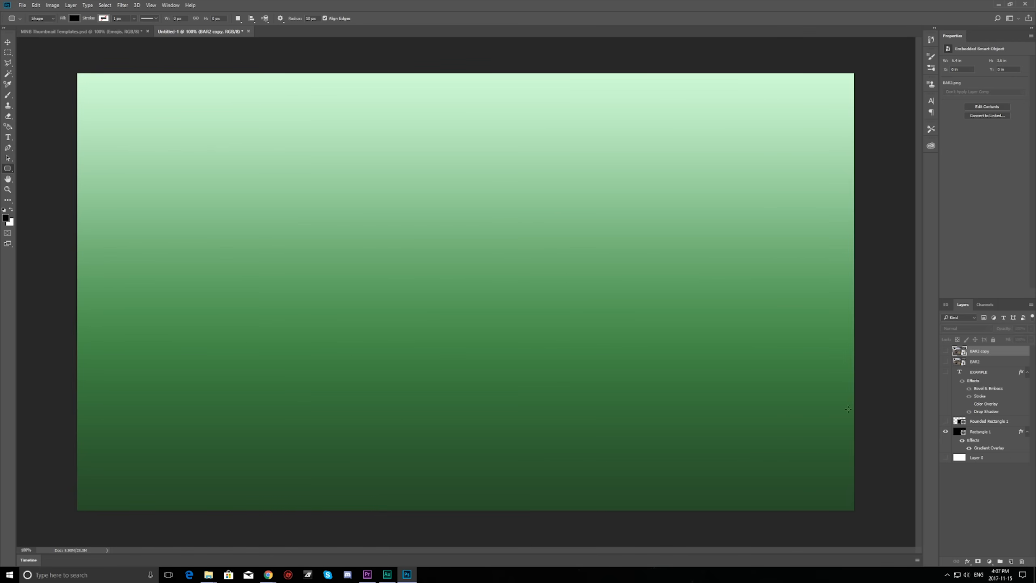
Step: Show the BAR2 copy layer and magnify the canvas to 250% around the gloved hand and gun
left_click(946, 351)
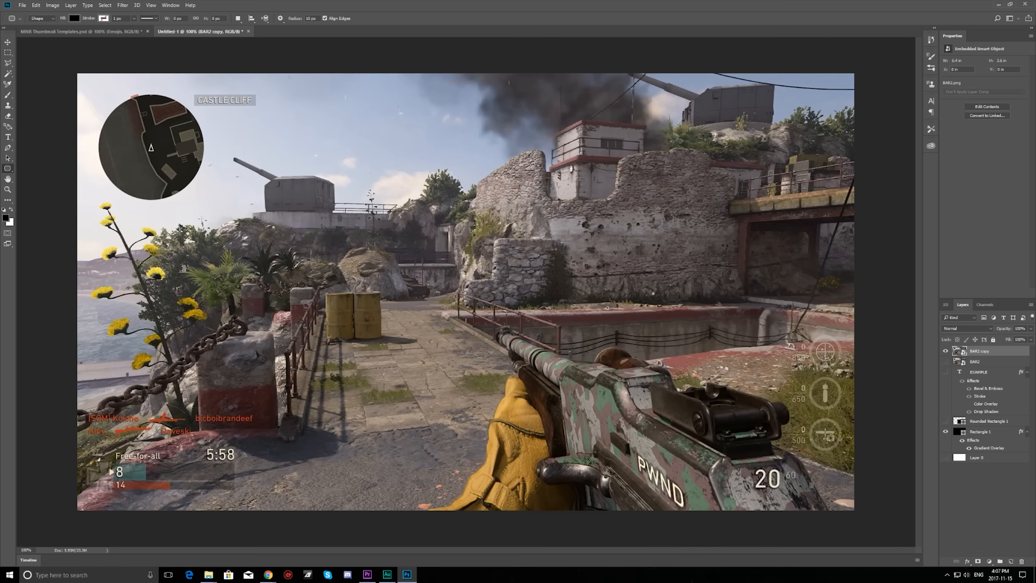
left_click(27, 550)
type("5")
key("Return")
left_click(517, 211)
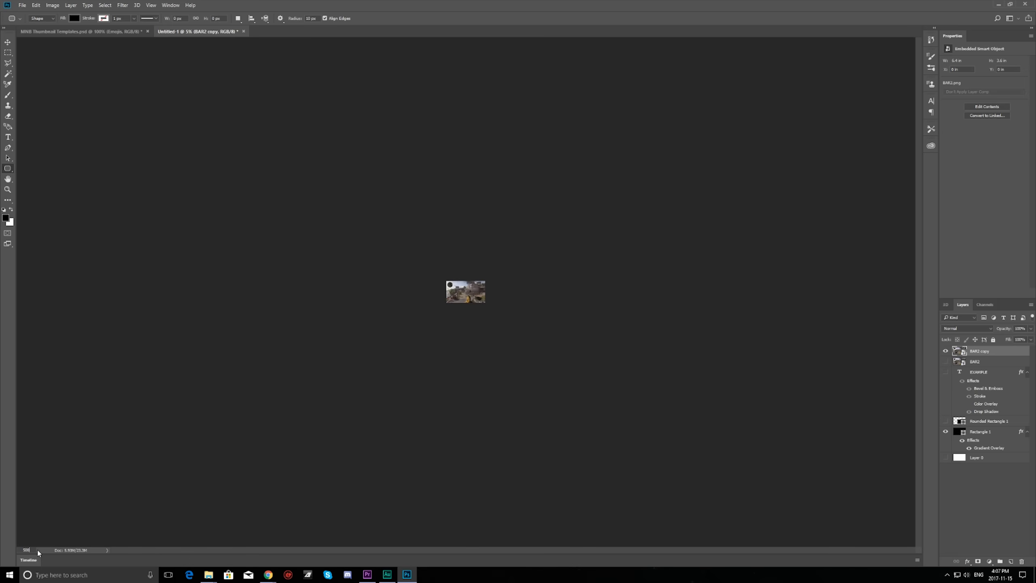
key("Return")
scroll(380, 347, "down", 4)
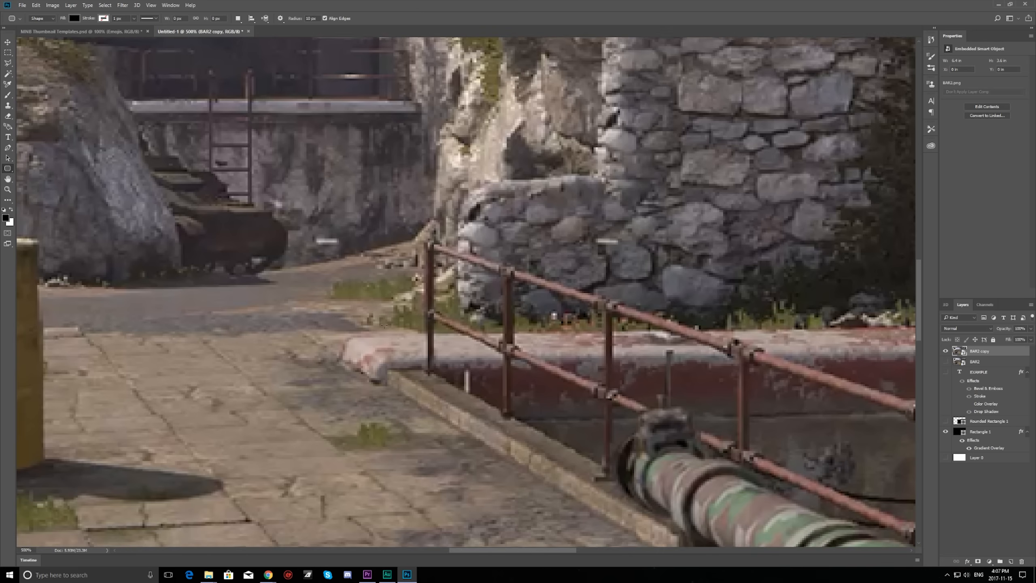
scroll(380, 348, "down", 1)
left_click(30, 552)
type("250")
key("Return")
scroll(274, 369, "down", 3)
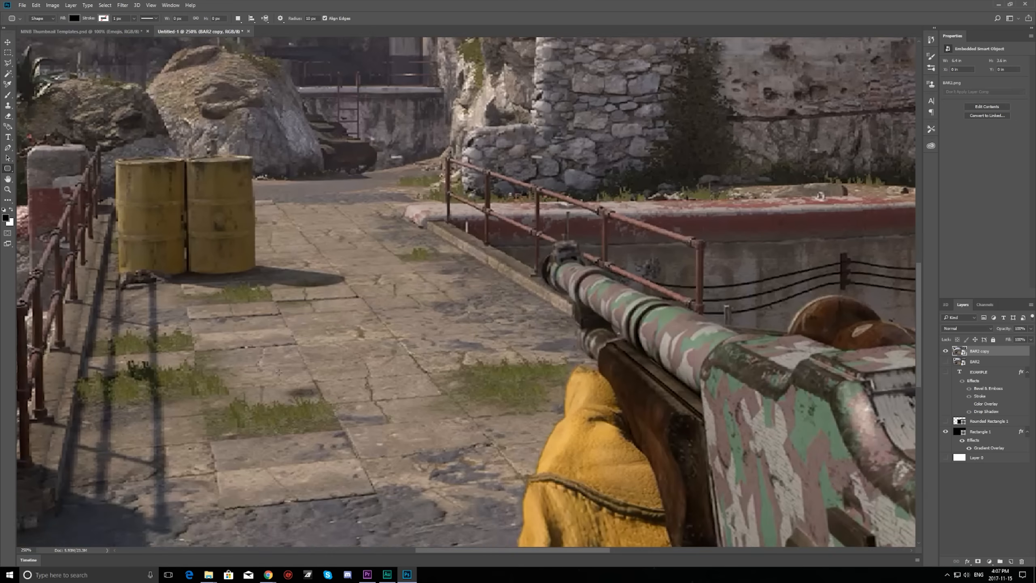
scroll(274, 369, "down", 4)
scroll(274, 369, "up", 3)
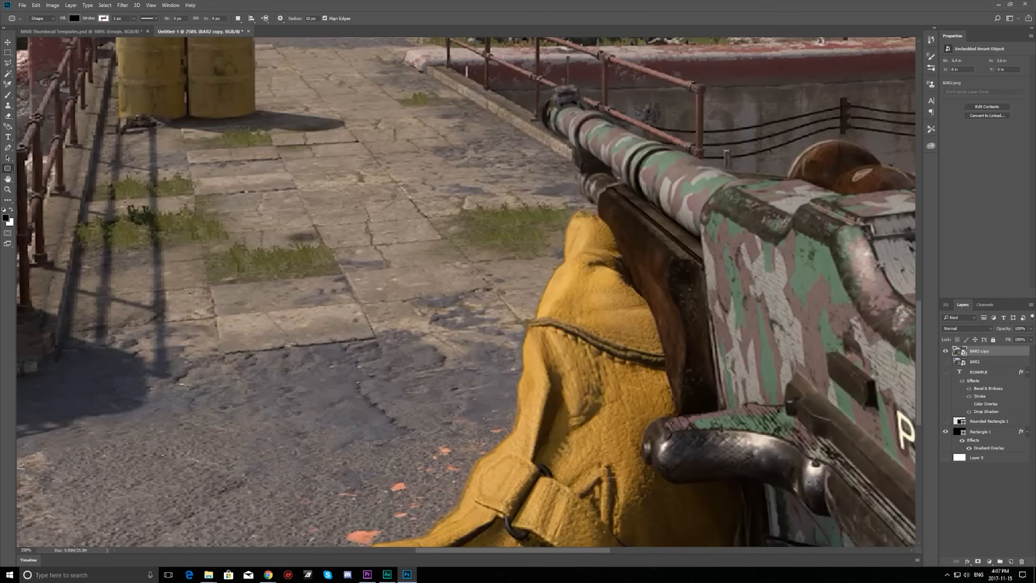
scroll(394, 189, "down", 1)
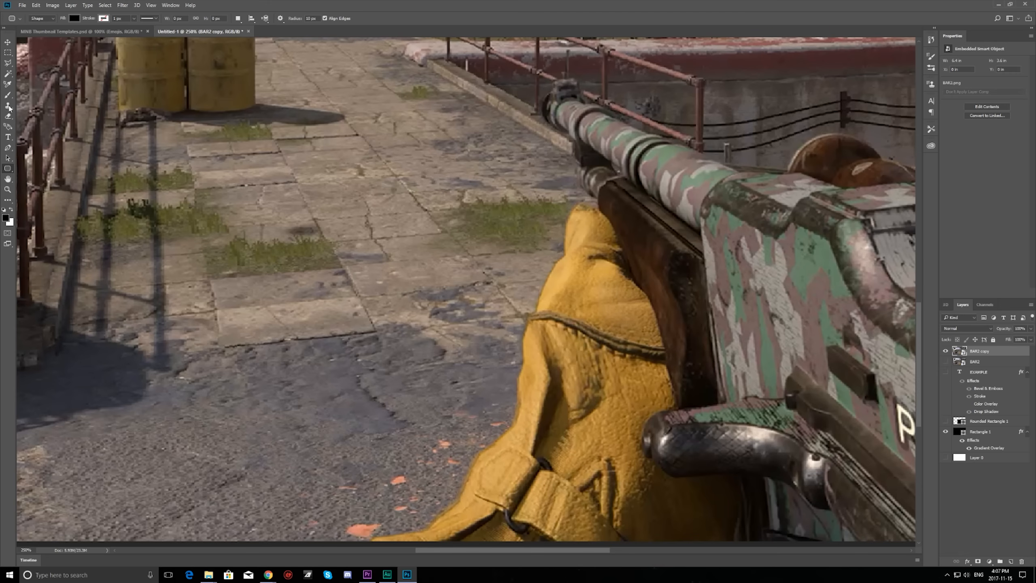
Step: Draw a closed Polygonal Lasso selection over the pavement, following the outer edge of the yellow glove from its cuff up to the strap seam
left_click(7, 64)
right_click(7, 64)
left_click(35, 73)
right_click(8, 64)
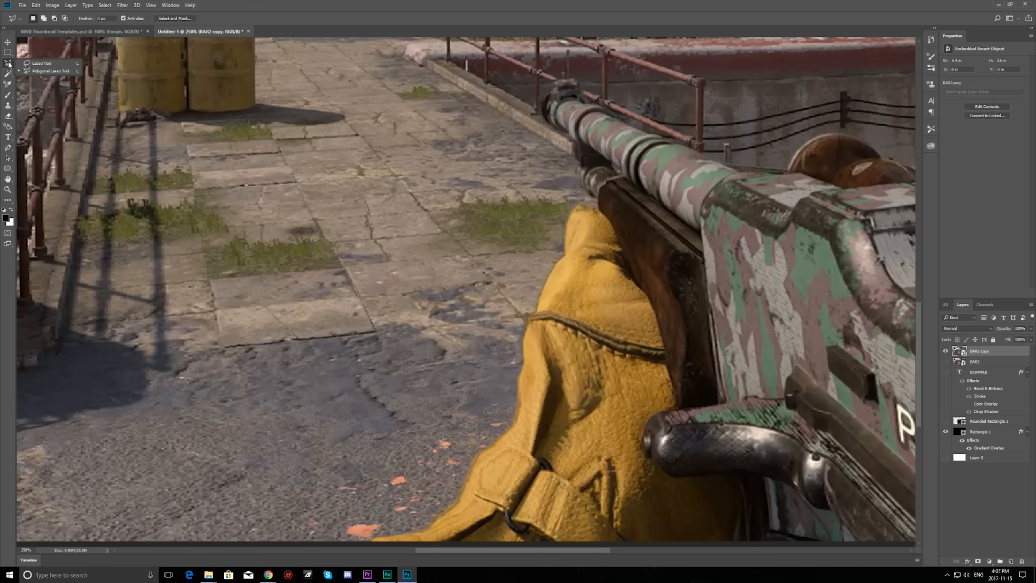
left_click(41, 64)
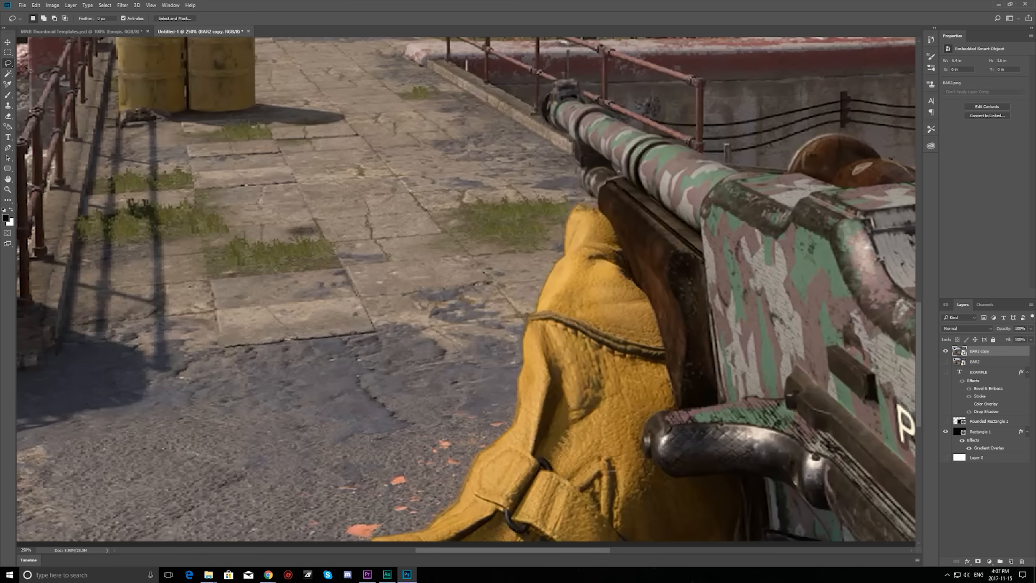
right_click(9, 65)
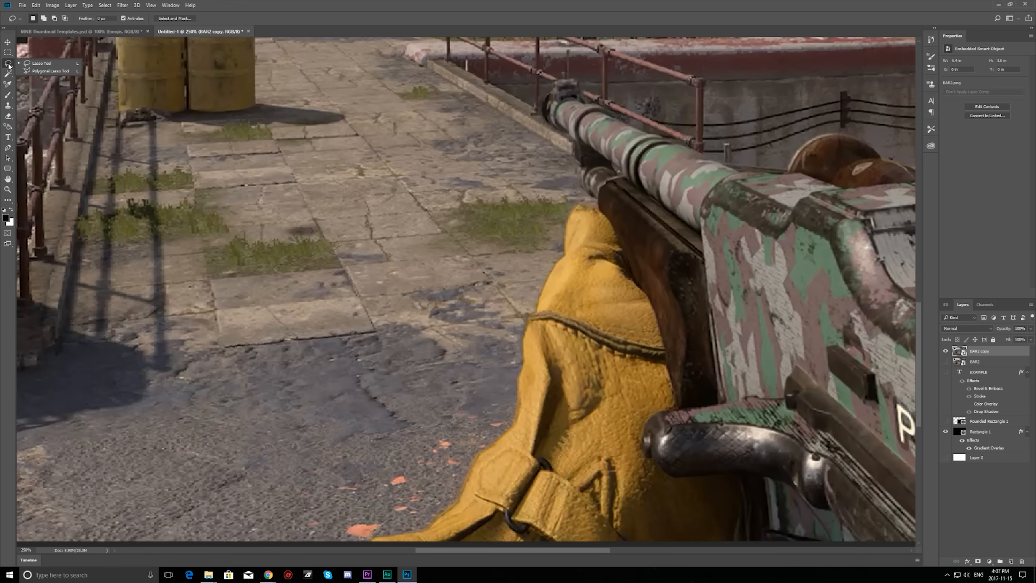
left_click(43, 74)
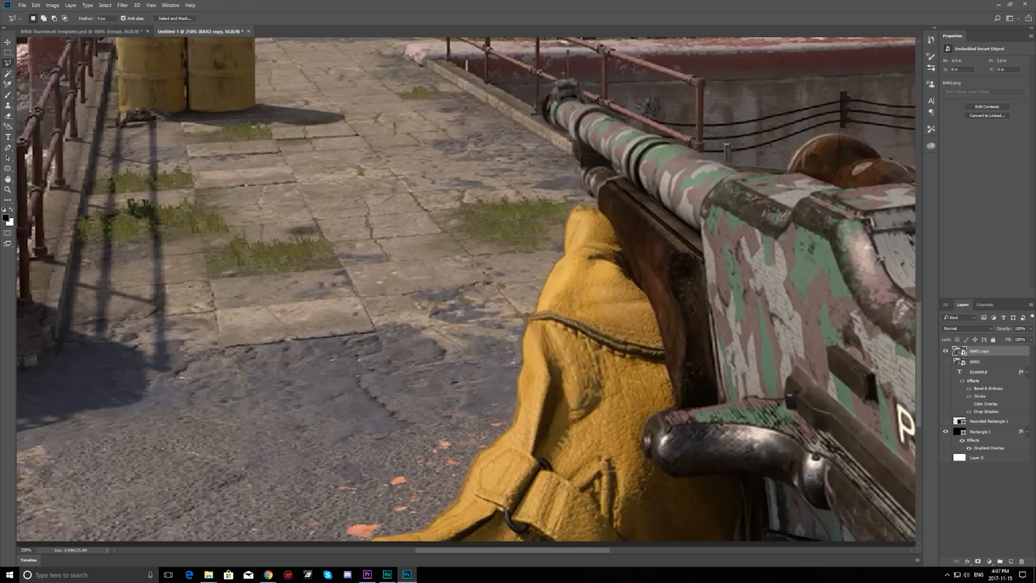
scroll(376, 365, "down", 2)
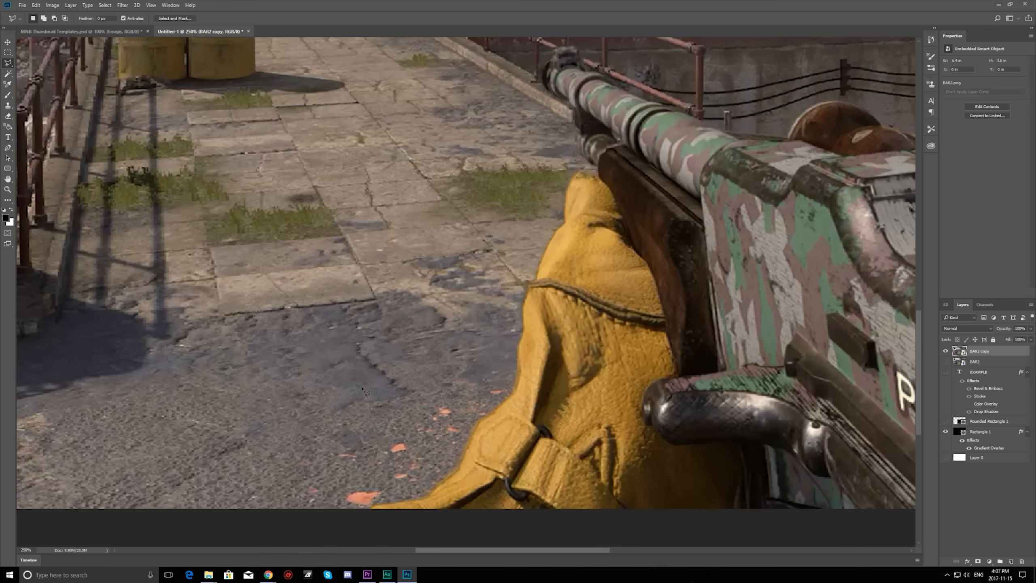
left_click(373, 509)
left_click(422, 499)
left_click(461, 469)
left_click(474, 430)
left_click(481, 420)
left_click(498, 410)
left_click(510, 397)
left_click(516, 388)
left_click(518, 348)
left_click(513, 239)
left_click(410, 179)
left_click(289, 168)
left_click(189, 183)
left_click(141, 282)
left_click(130, 362)
left_click(105, 447)
left_click(125, 516)
left_click(230, 536)
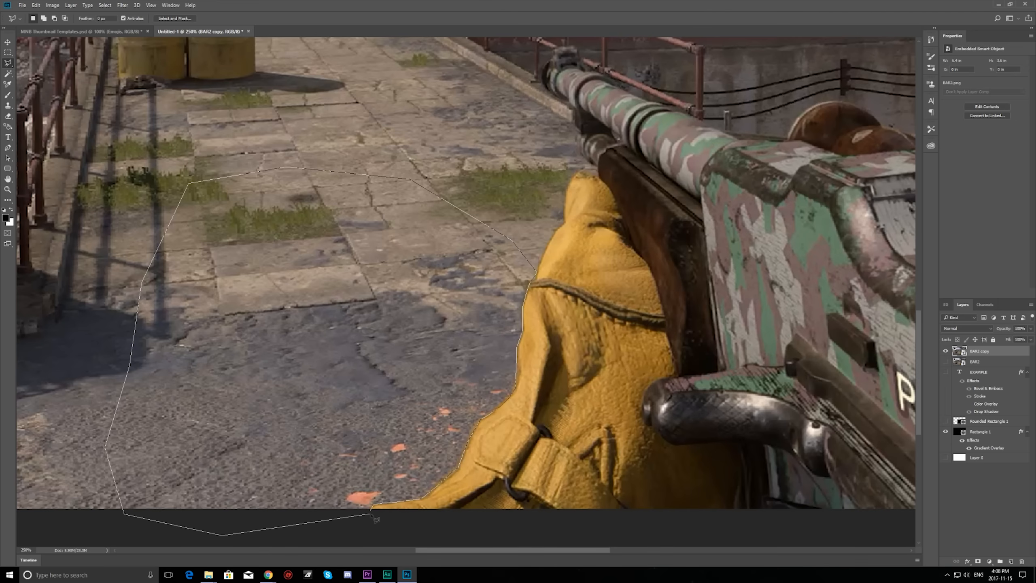
left_click(372, 515)
Step: Rasterize the BAR2 copy smart object so its pixels can be erased
key("Delete")
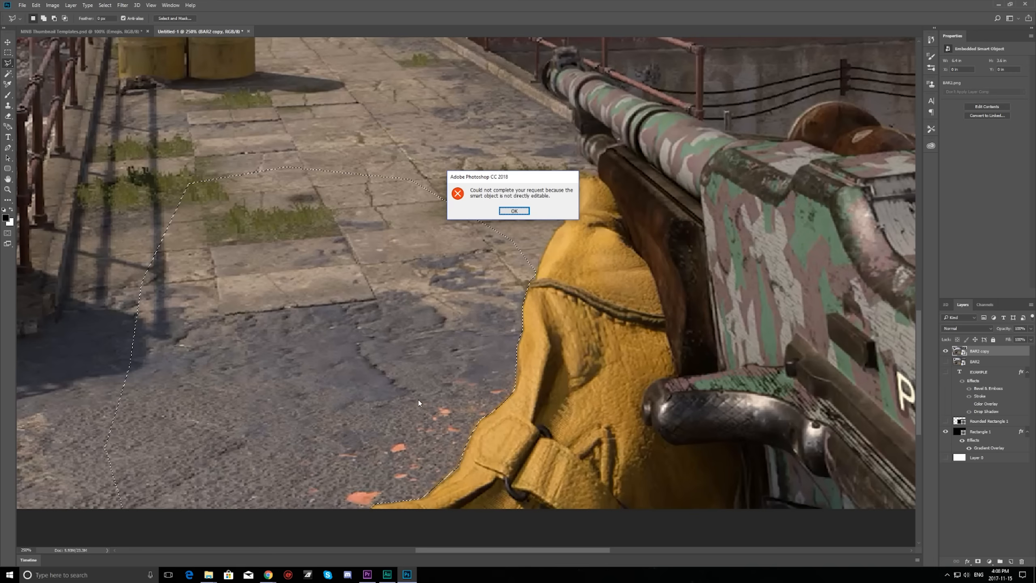
left_click(514, 210)
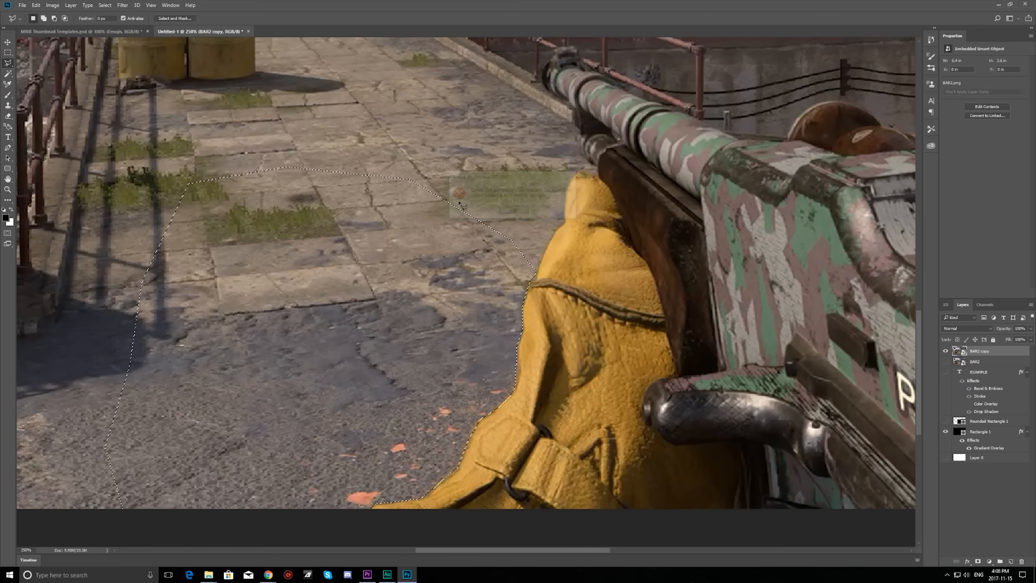
left_click(7, 116)
scroll(571, 265, "up", 2)
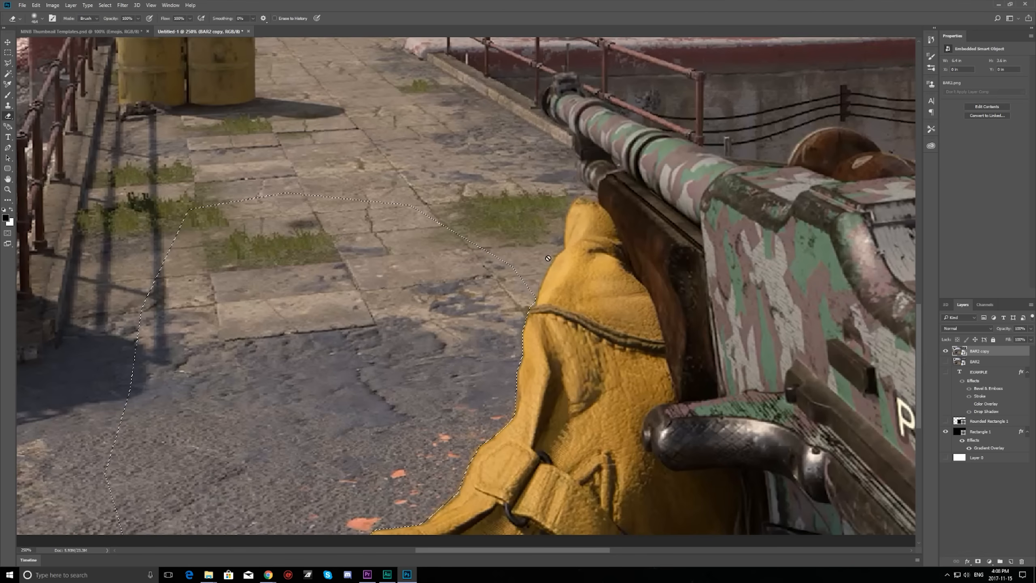
left_click(536, 237)
left_click(514, 216)
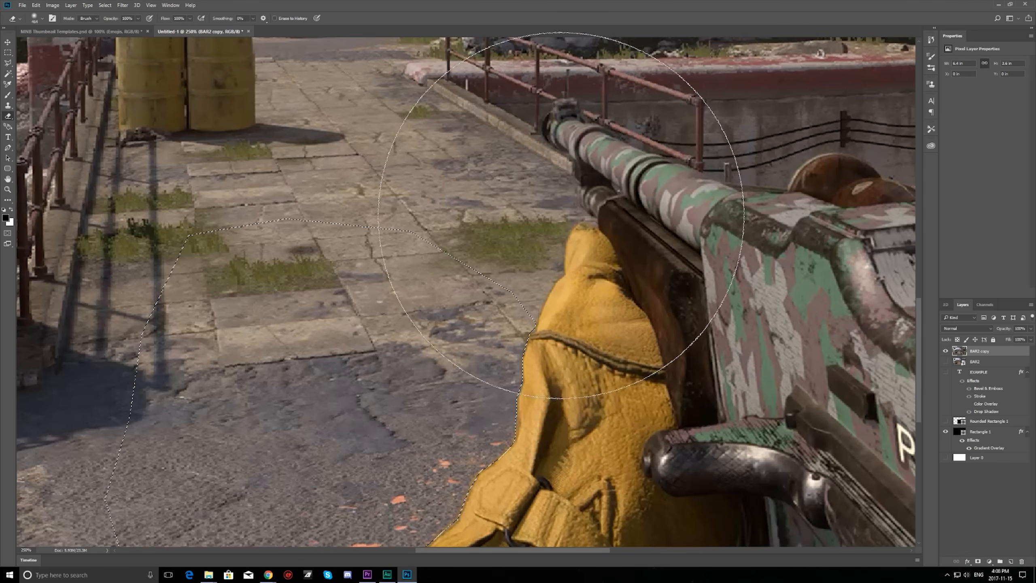
Step: Delete the selected pavement beside the glove from the BAR2 copy layer and clear the selection
key("Delete")
key("l")
scroll(405, 250, "down", 3)
scroll(405, 253, "up", 3)
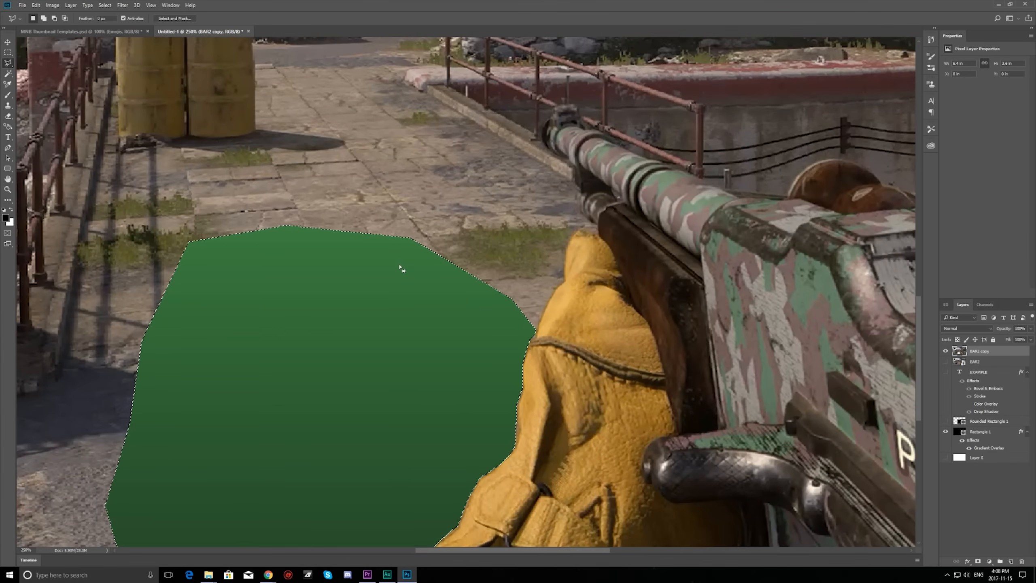
scroll(398, 266, "down", 1)
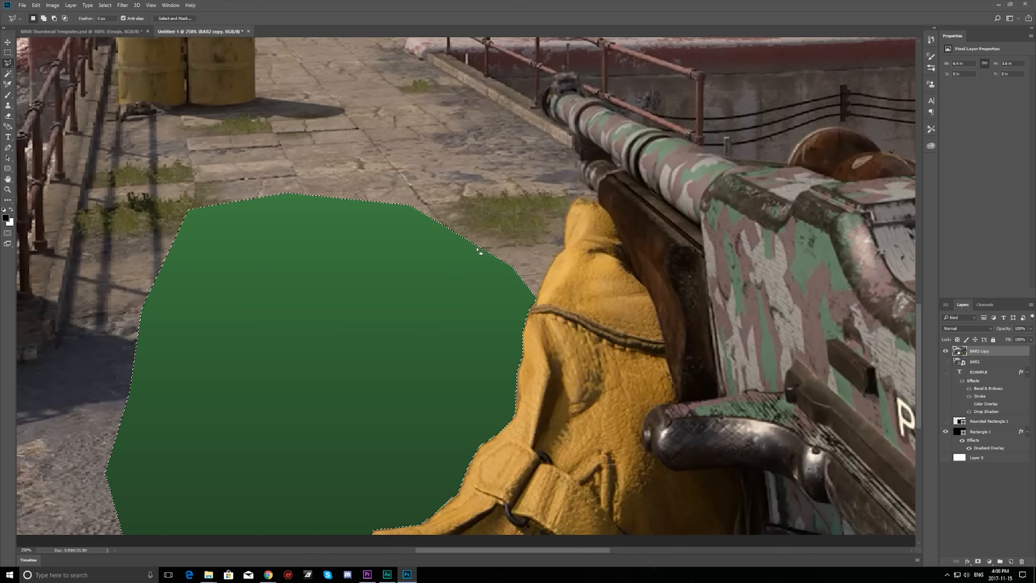
scroll(379, 159, "up", 5)
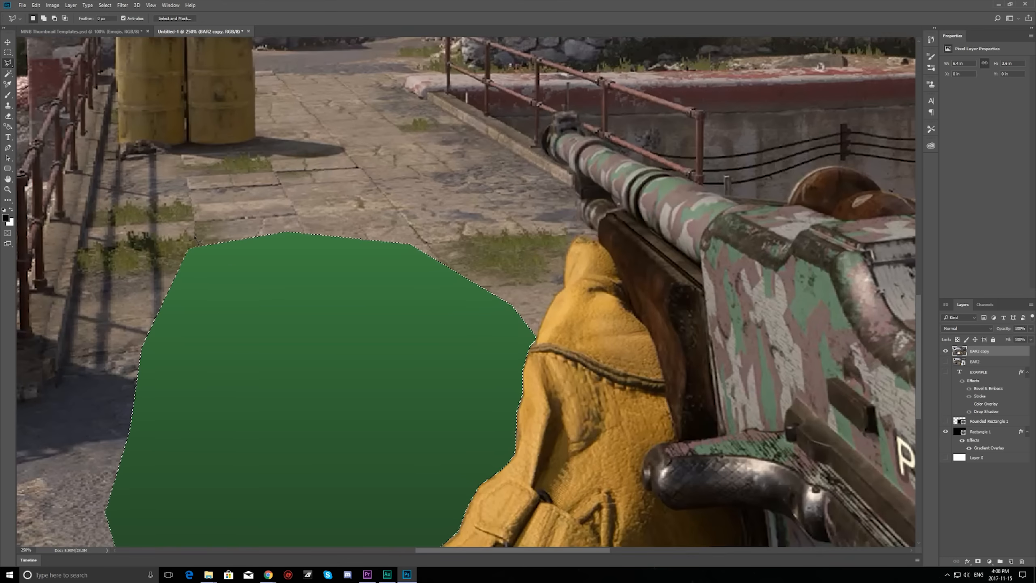
scroll(378, 159, "down", 7)
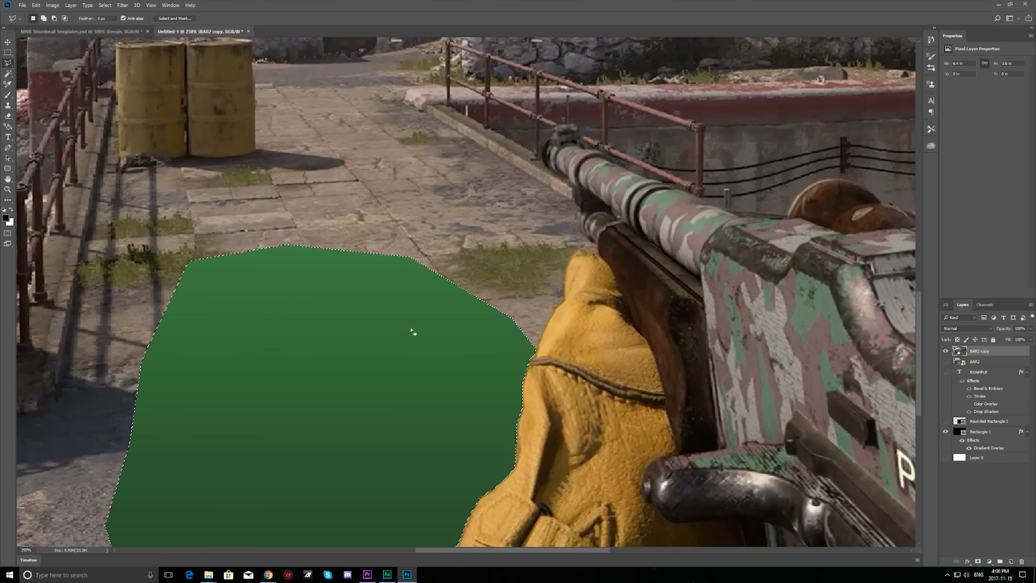
key("ctrl+d")
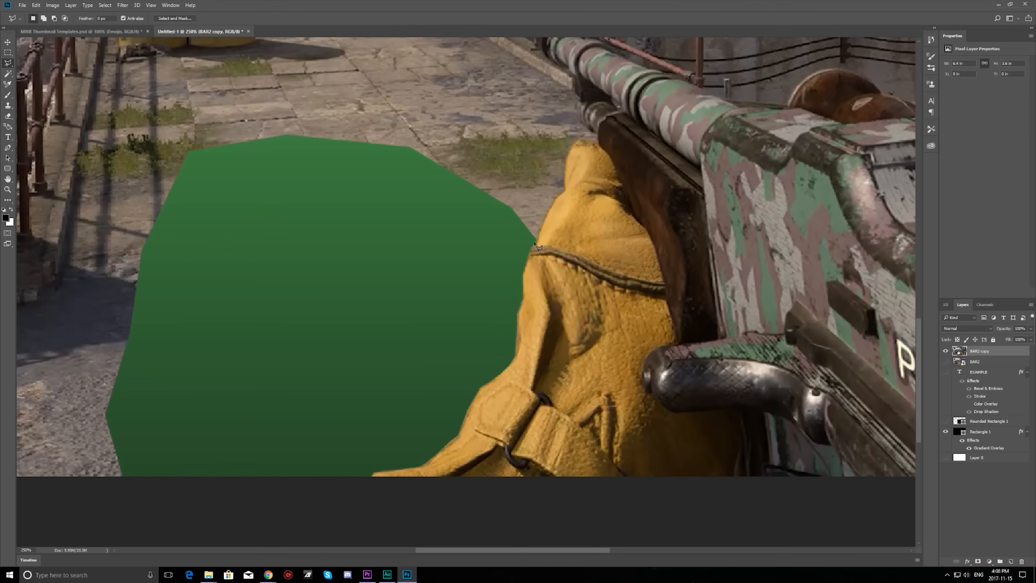
Step: Select the background along the rest of the glove and the gun's upper outline with the Polygonal Lasso, and check the edge at 300%
scroll(534, 244, "up", 5)
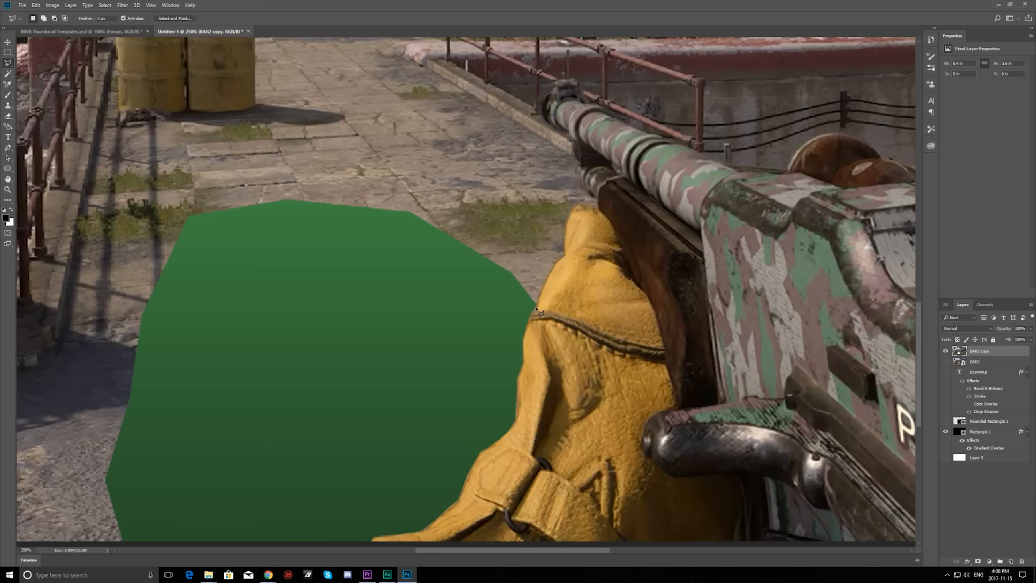
left_click(536, 306)
mouse_move(539, 305)
left_mouse_down()
mouse_move(564, 255)
mouse_move(572, 213)
left_mouse_up()
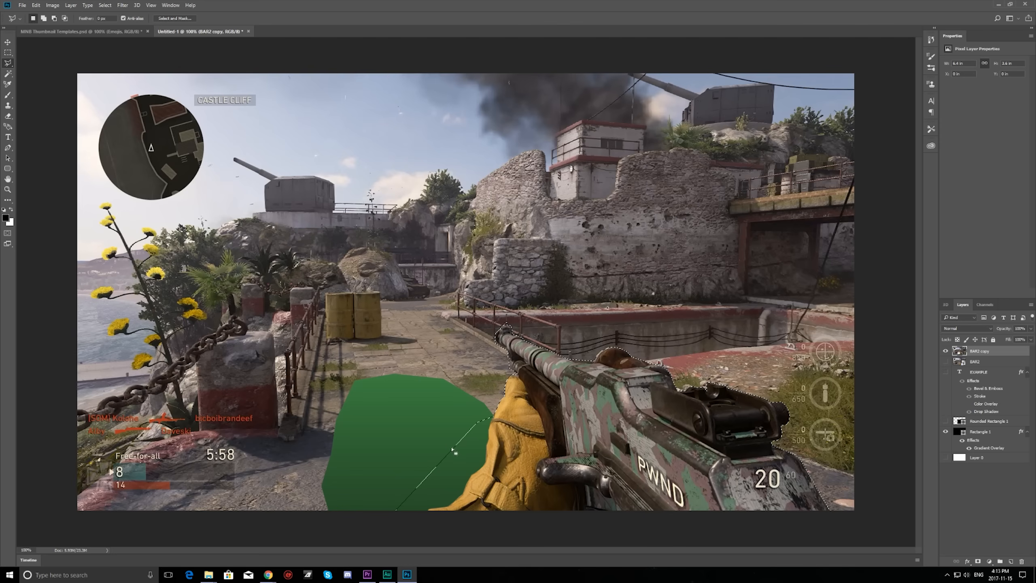
left_click(31, 550)
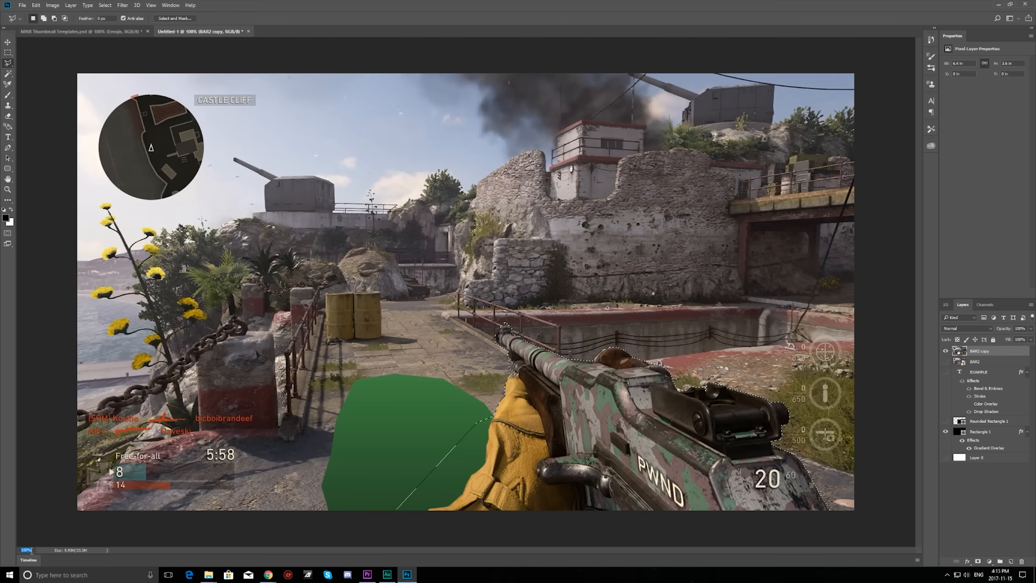
type("300")
key("Return")
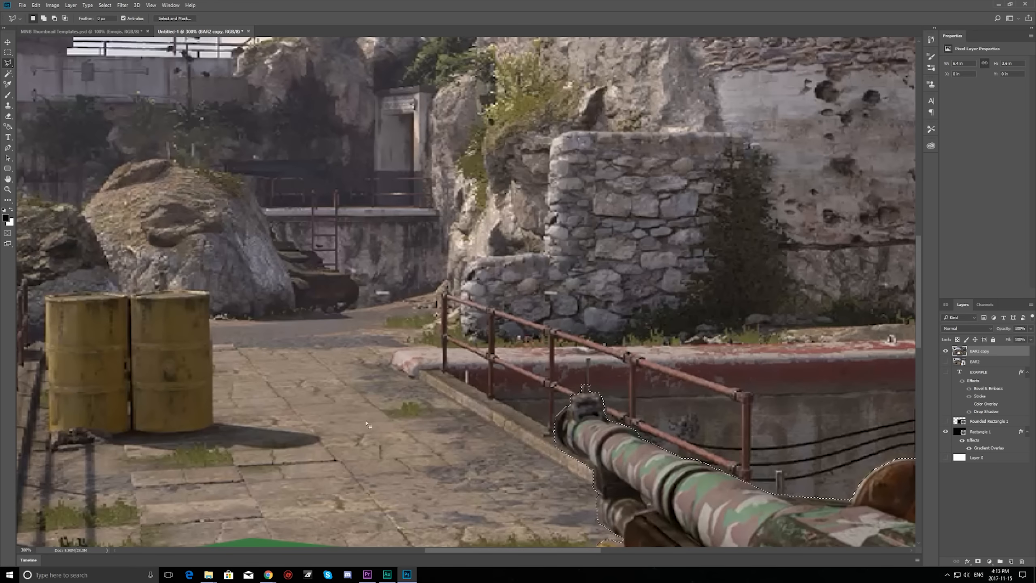
scroll(483, 488, "down", 5)
left_click_drag(511, 551, 649, 561)
scroll(277, 537, "down", 5)
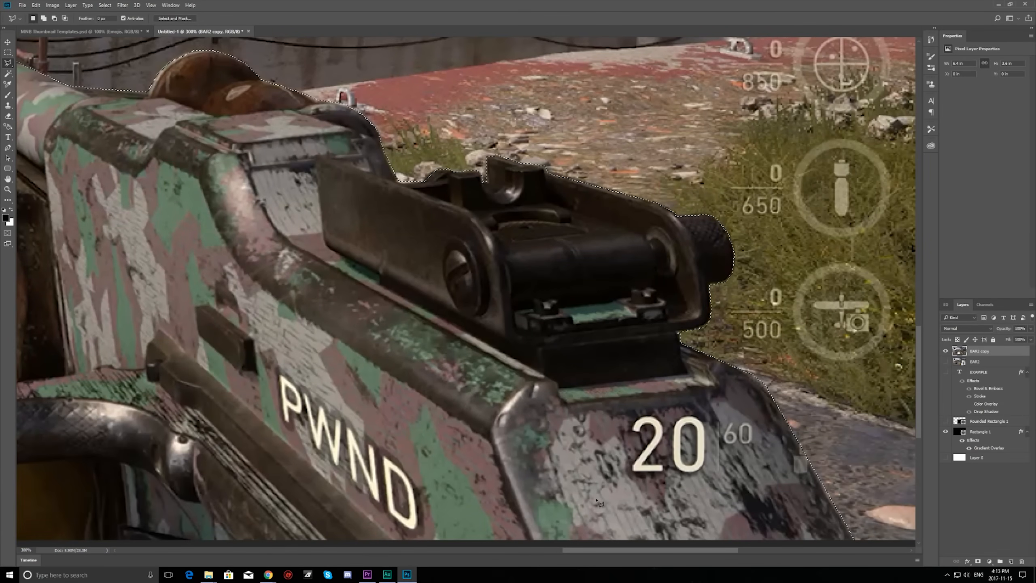
Step: Delete the selected background from the BAR2 copy layer, leaving only the gun and glove, and clear the selection
left_click(32, 552)
type("100")
key("Return")
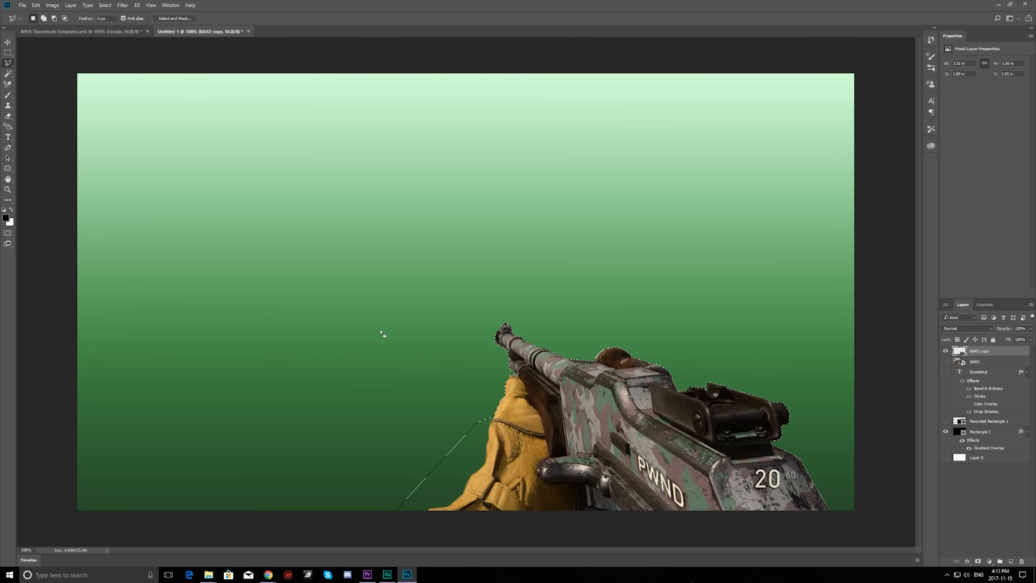
key("ctrl+d")
Step: Toggle the original BAR2 image and the EXAMPLE text on and off to compare them with the gun cutout
left_click(945, 362)
left_click(984, 363)
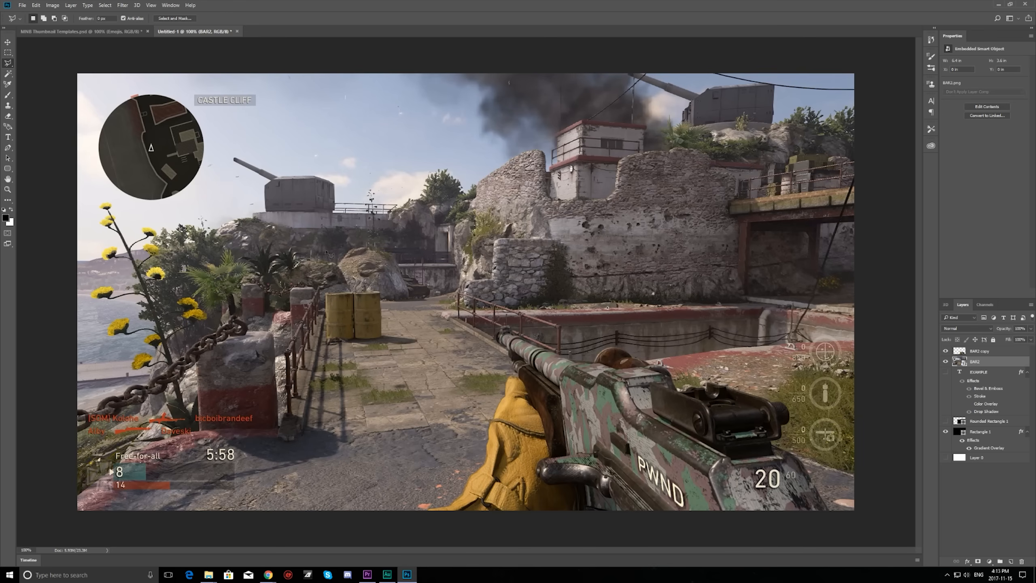
left_click(946, 362)
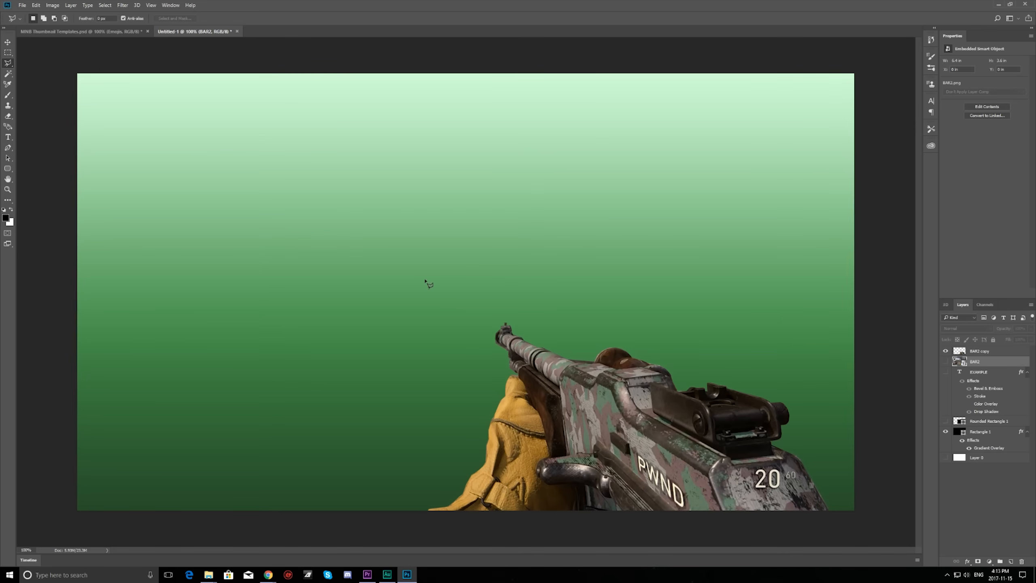
left_click(946, 362)
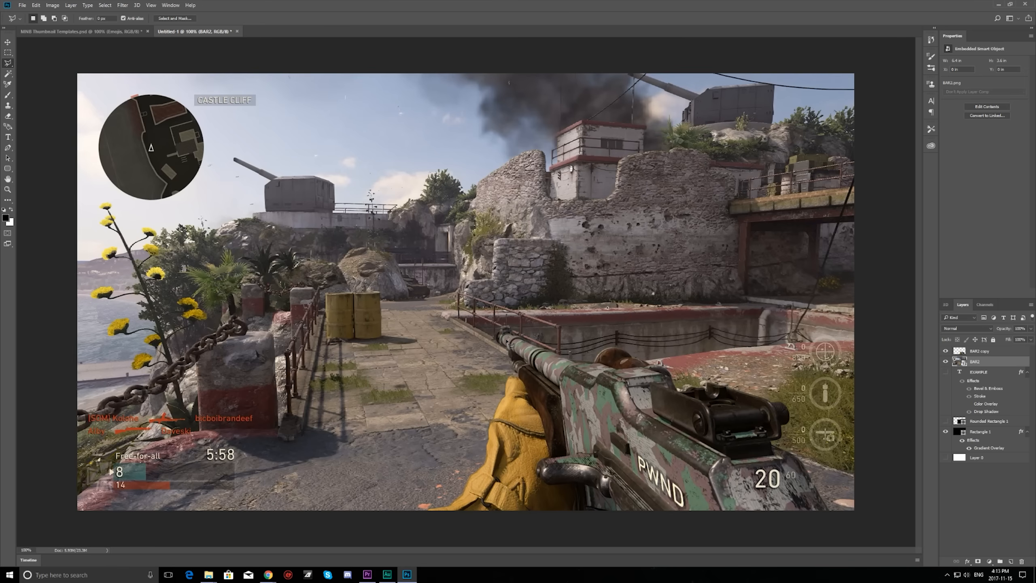
left_click(946, 361)
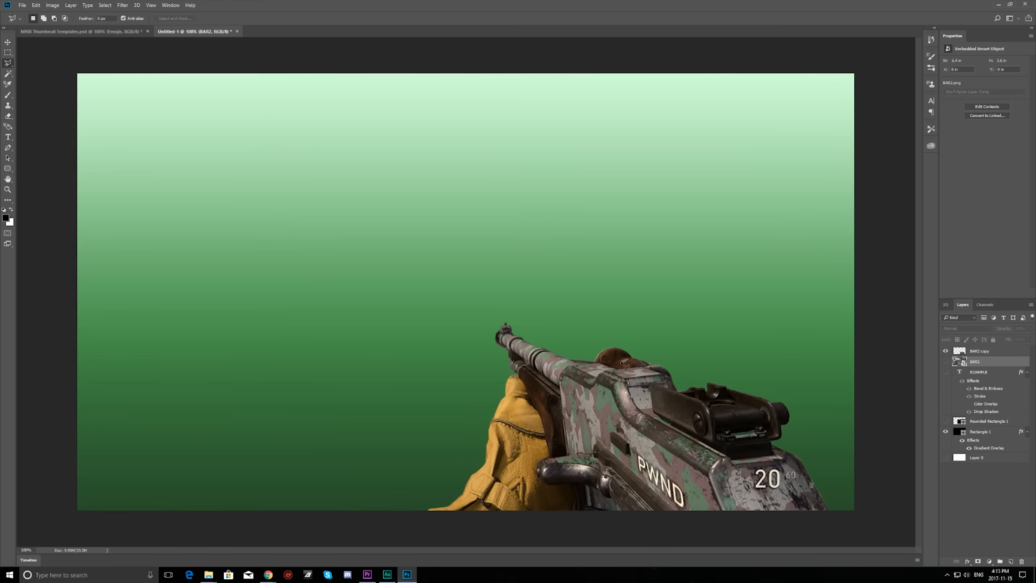
left_click(946, 372)
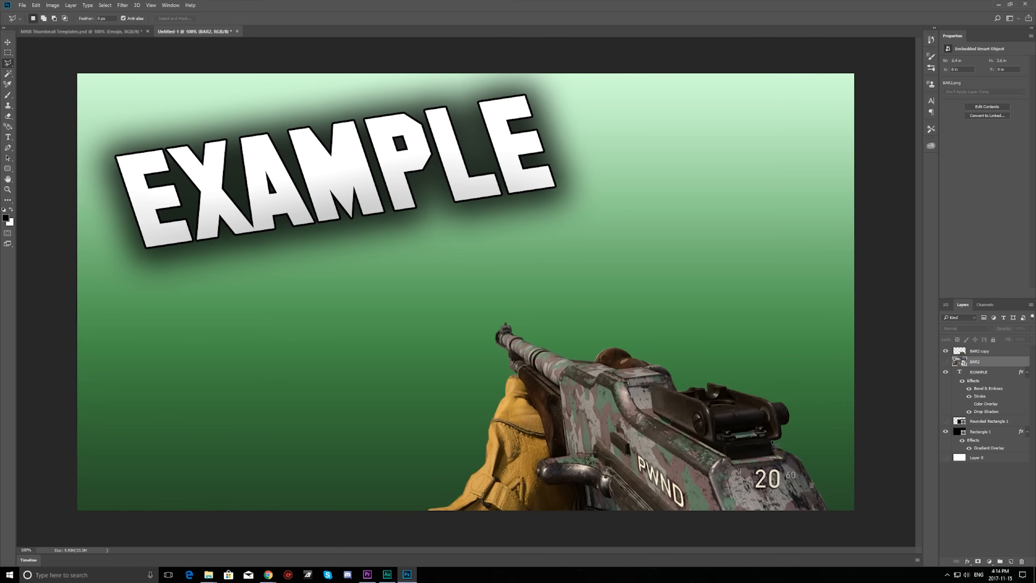
left_click(947, 372)
Step: Show the BAR2 image and the EXAMPLE text, and move the EXAMPLE layer between BAR2 copy and BAR2
left_click(946, 361)
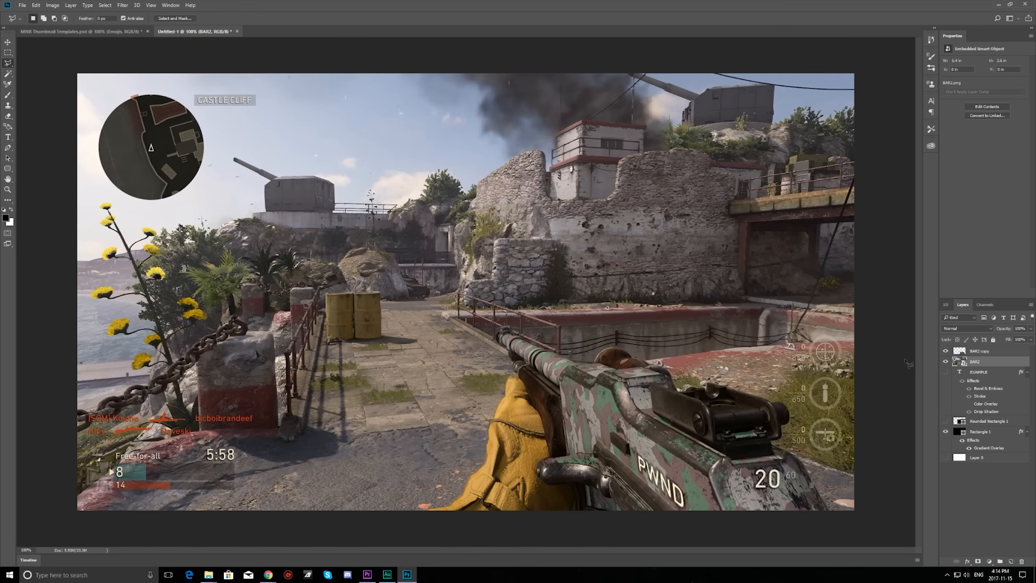
left_click(945, 372)
left_click(977, 375)
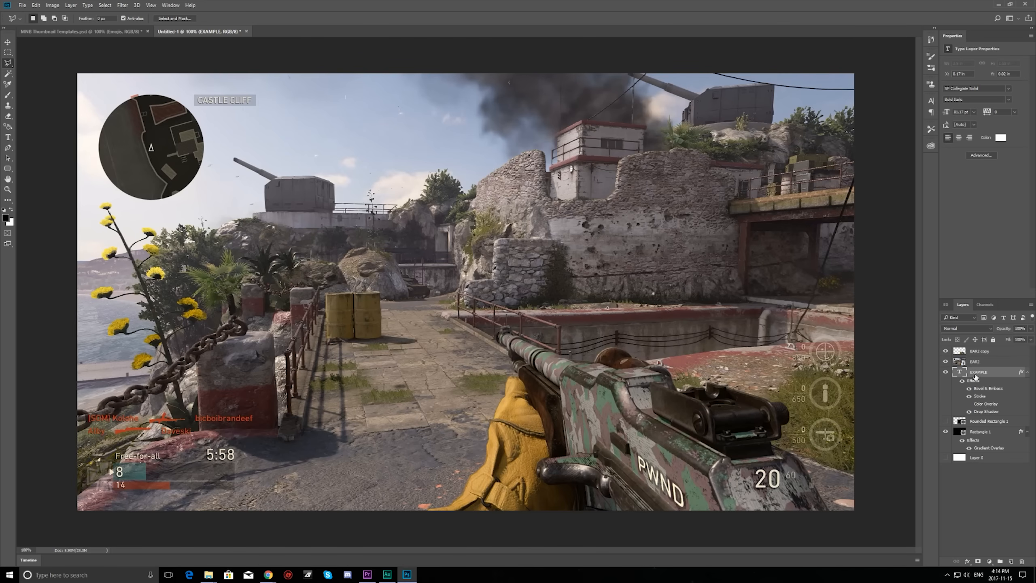
left_click_drag(975, 376, 974, 363)
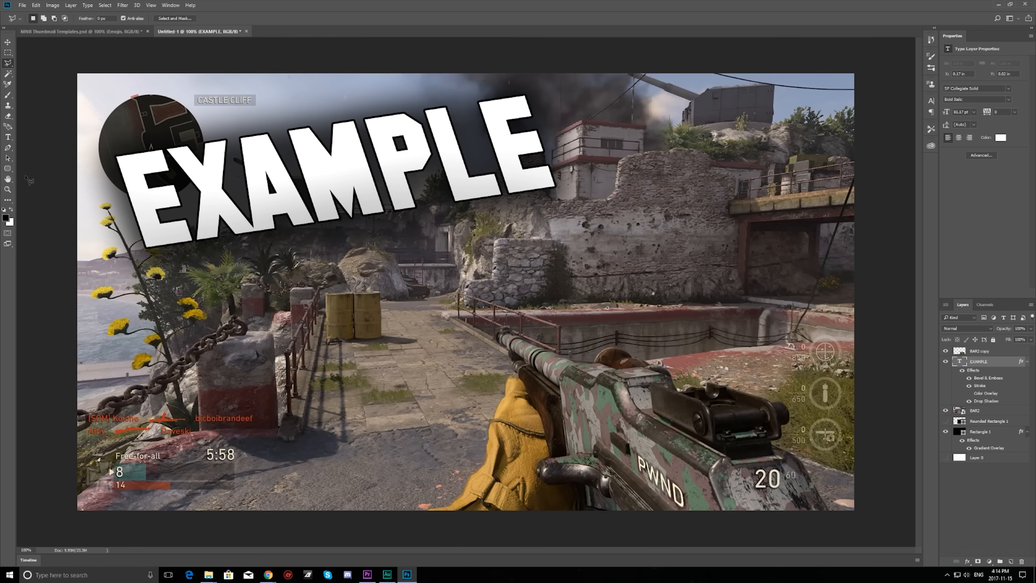
Step: Replace the wording of the EXAMPLE text layer with BAR
left_click(7, 137)
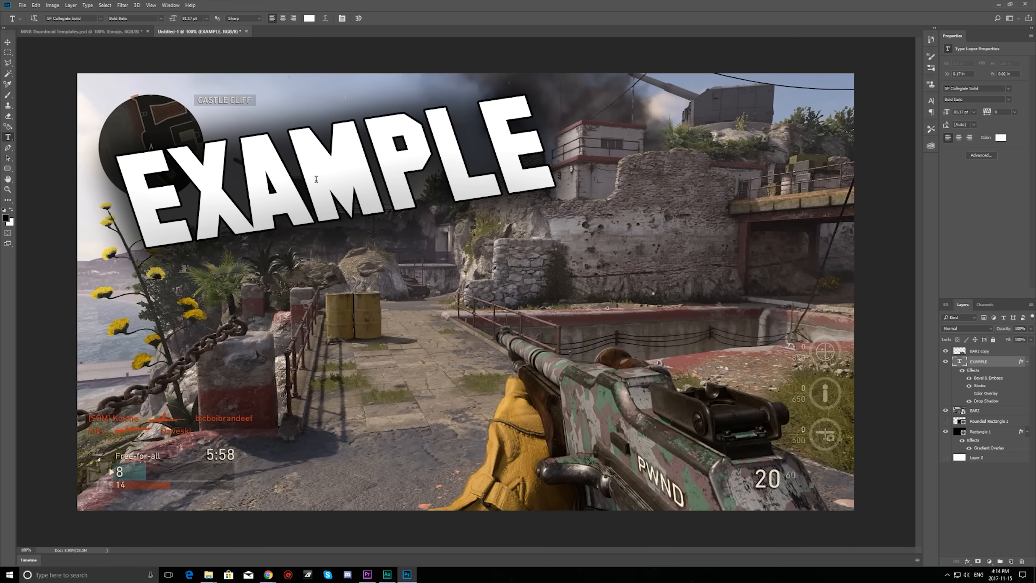
double_click(321, 181)
key("BackSpace")
type("B")
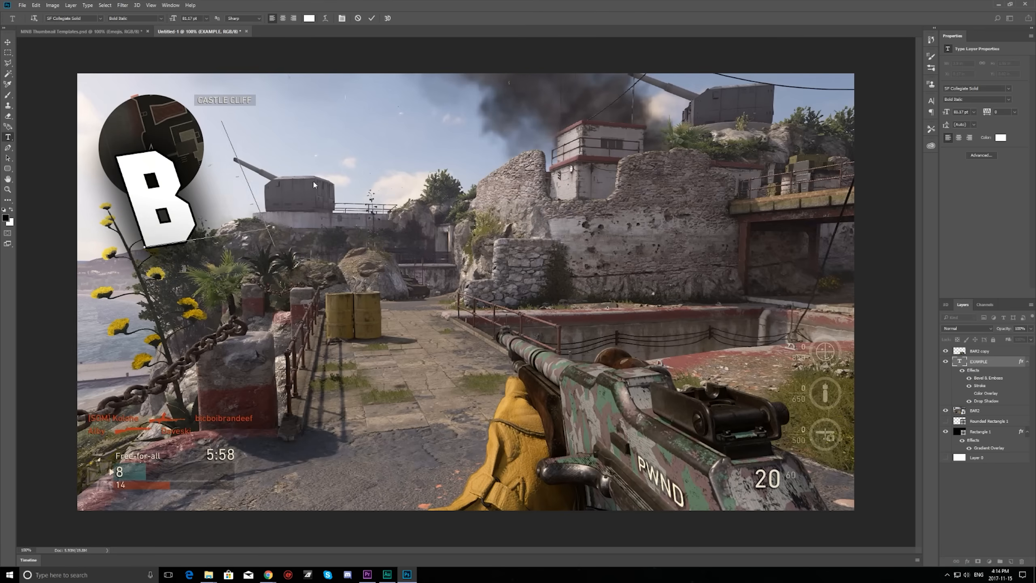
type("AR")
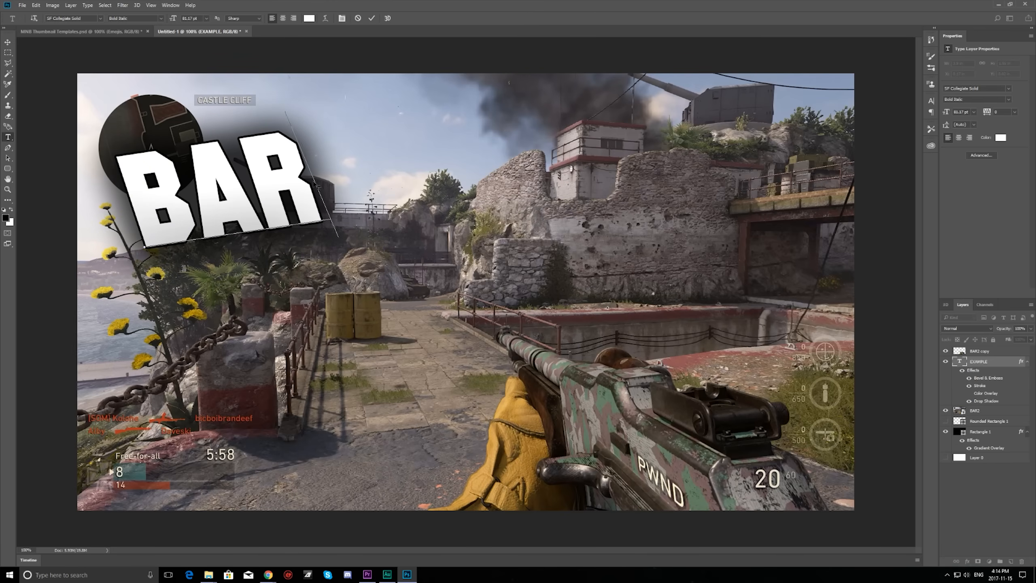
Step: Set the font size of the whole BAR text to 120 pt and commit the edit
double_click(245, 186)
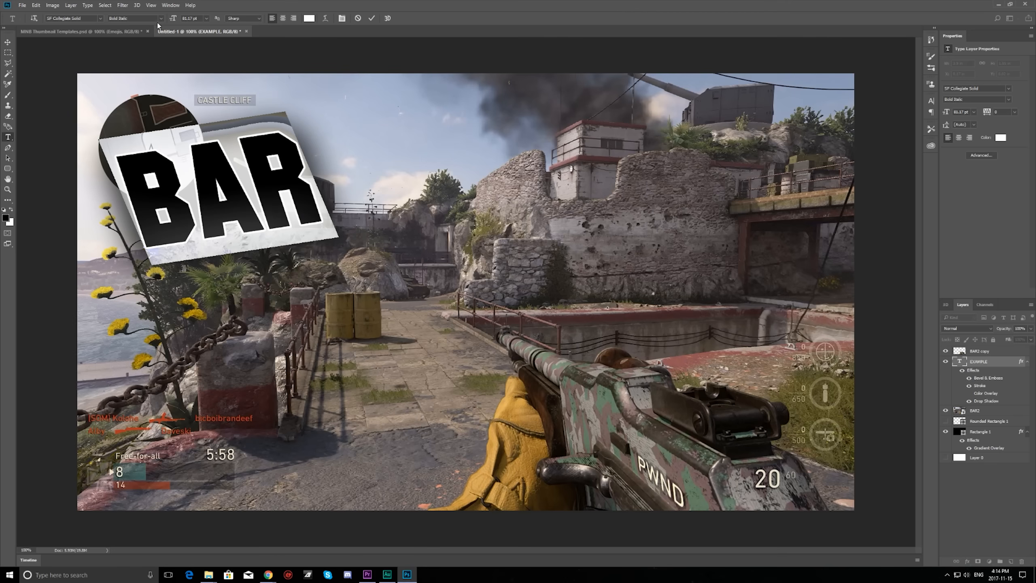
left_click(207, 18)
left_click(188, 18)
key("BackSpace")
type("120")
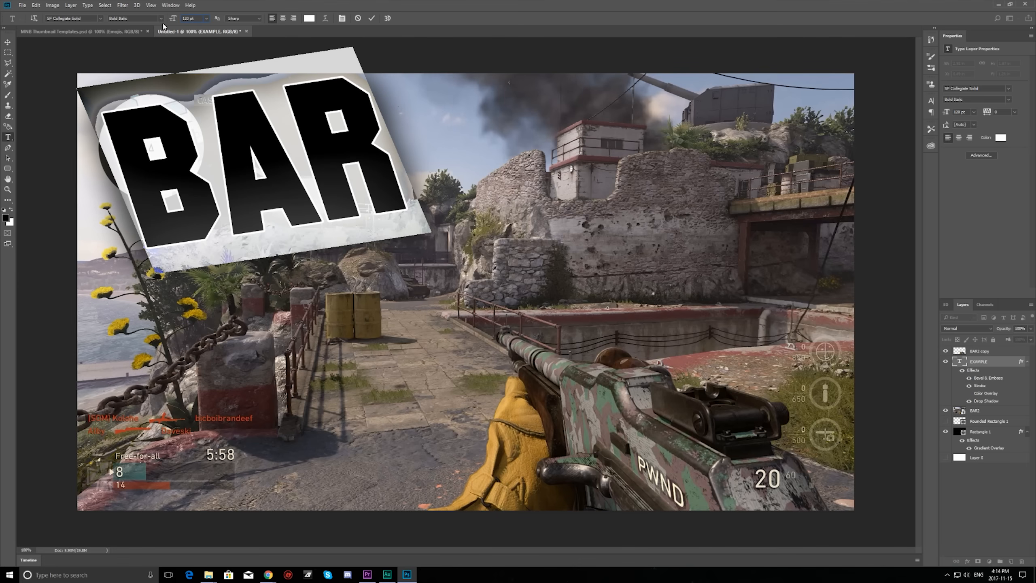
left_click(371, 18)
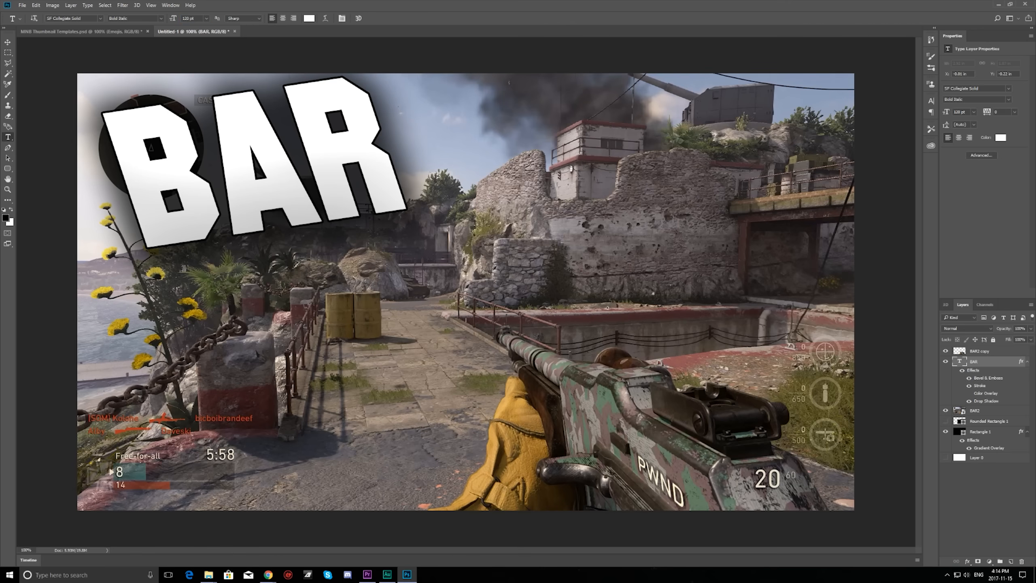
Step: Add a new text layer reading REVIEW below the BAR title
left_click(155, 325)
type("RO")
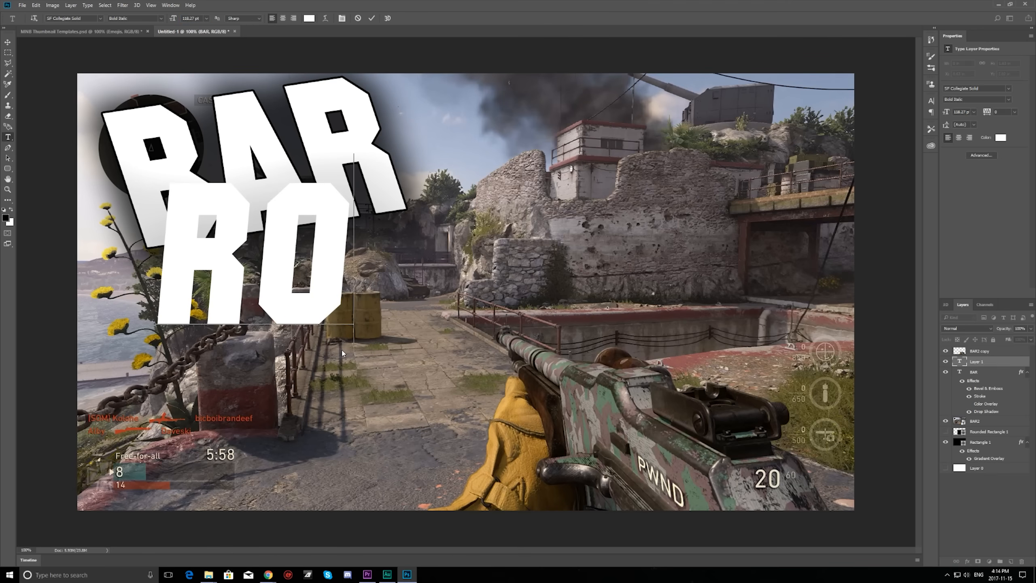
key("BackSpace")
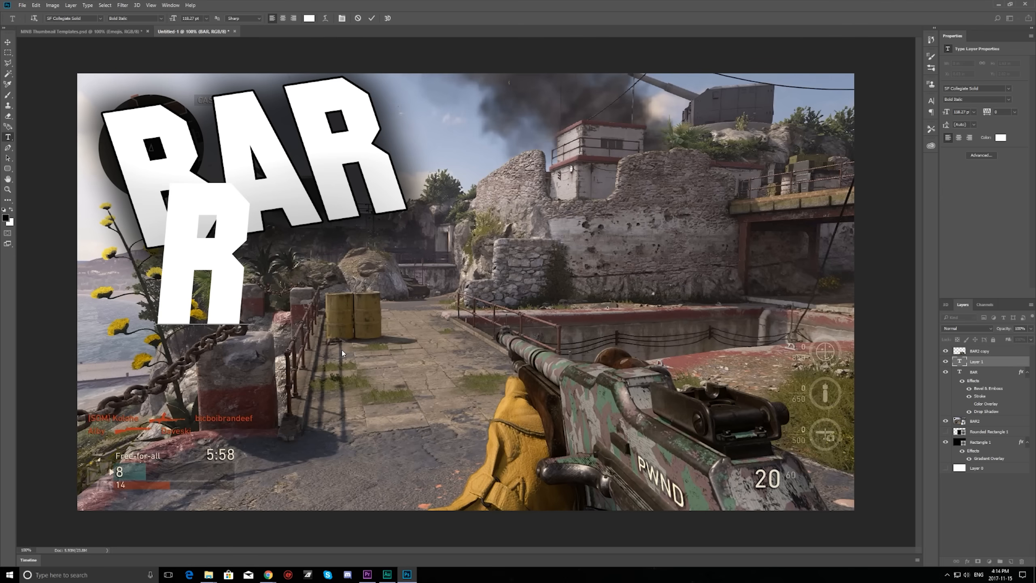
type("E")
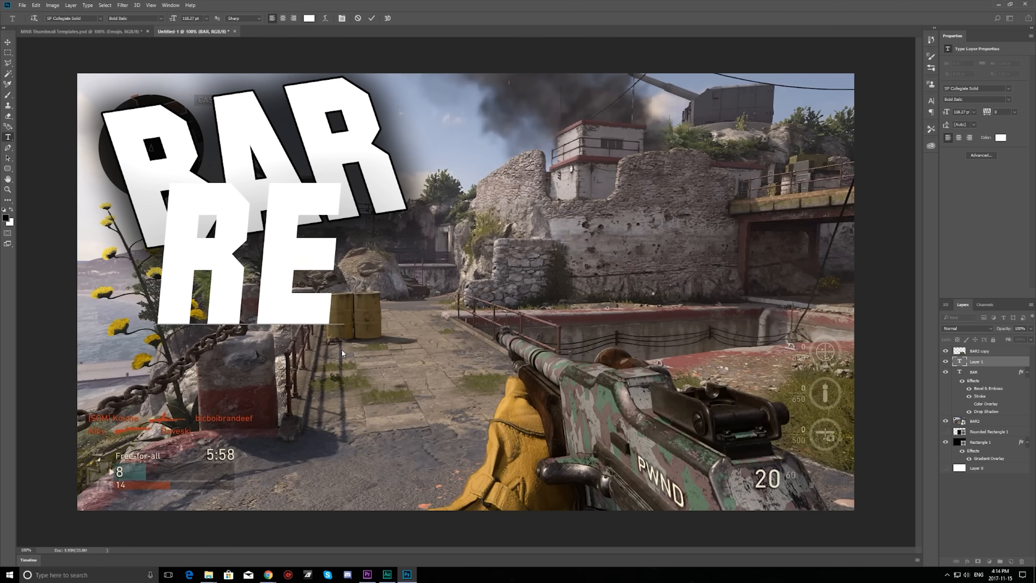
type("V")
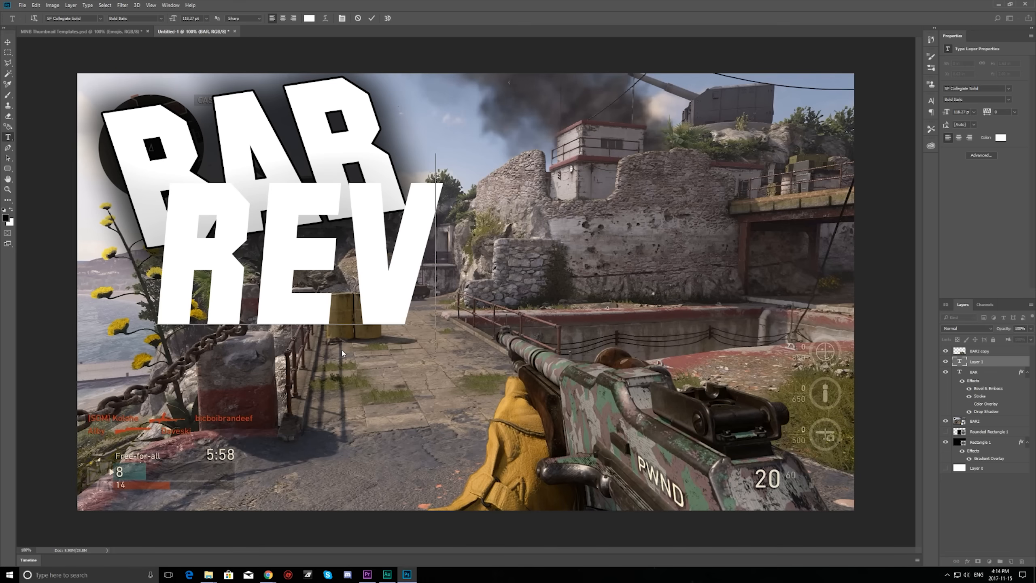
type("IEW")
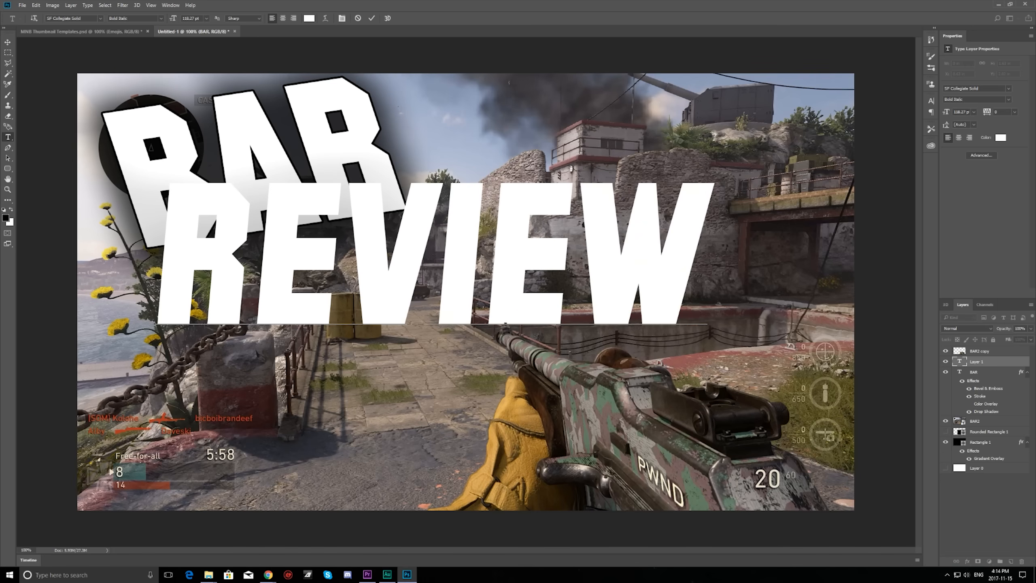
Step: Set the font size of the whole REVIEW text to 70 pt and commit the edit
key("ctrl+a")
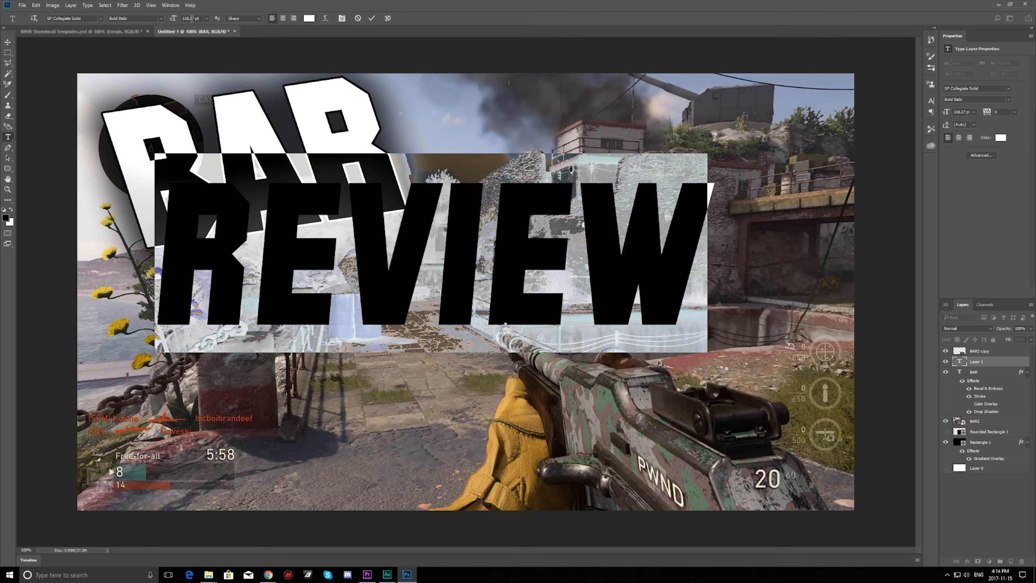
left_click(187, 17)
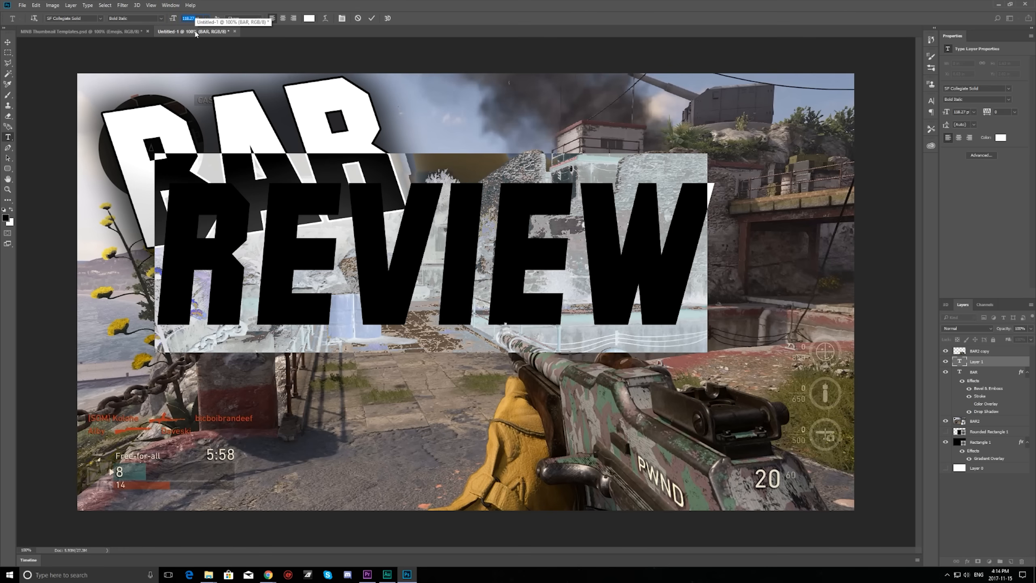
type("70")
key("Return")
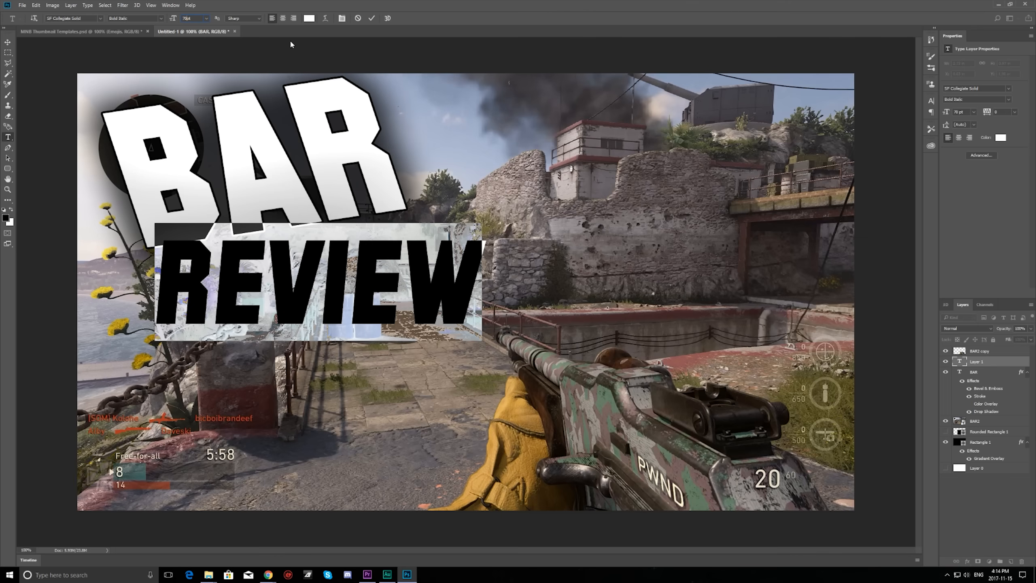
left_click(371, 18)
Step: Rotate the REVIEW text about 10° counterclockwise with Free Transform and place it directly beneath BAR
key("ctrl+t")
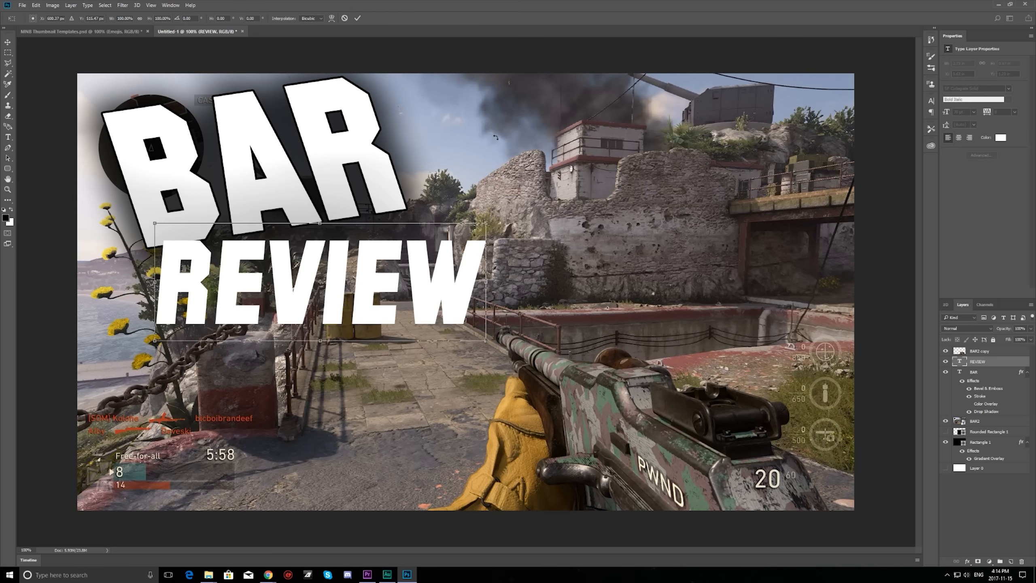
left_click_drag(523, 196, 507, 159)
left_click_drag(439, 259, 394, 271)
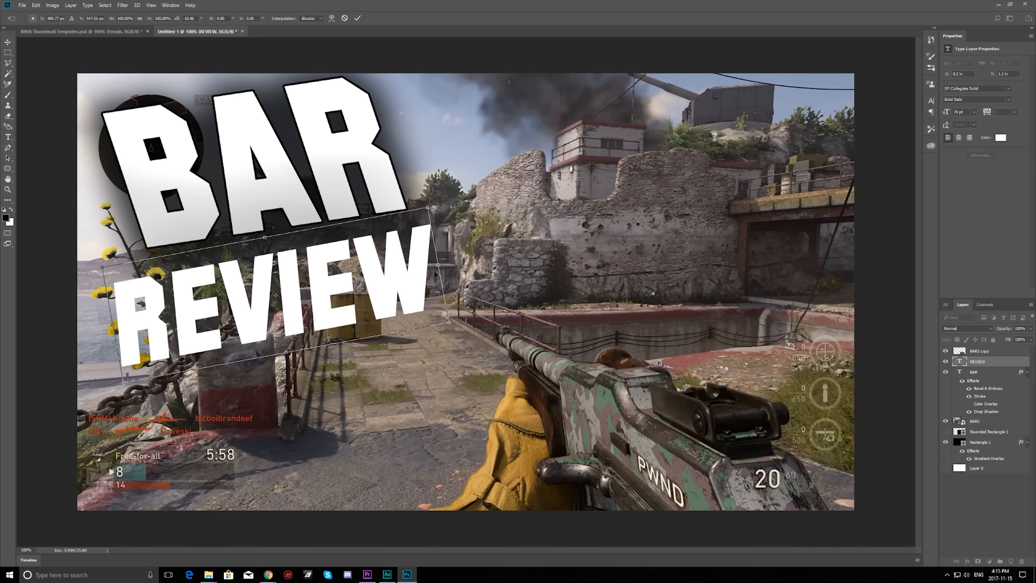
left_click(358, 18)
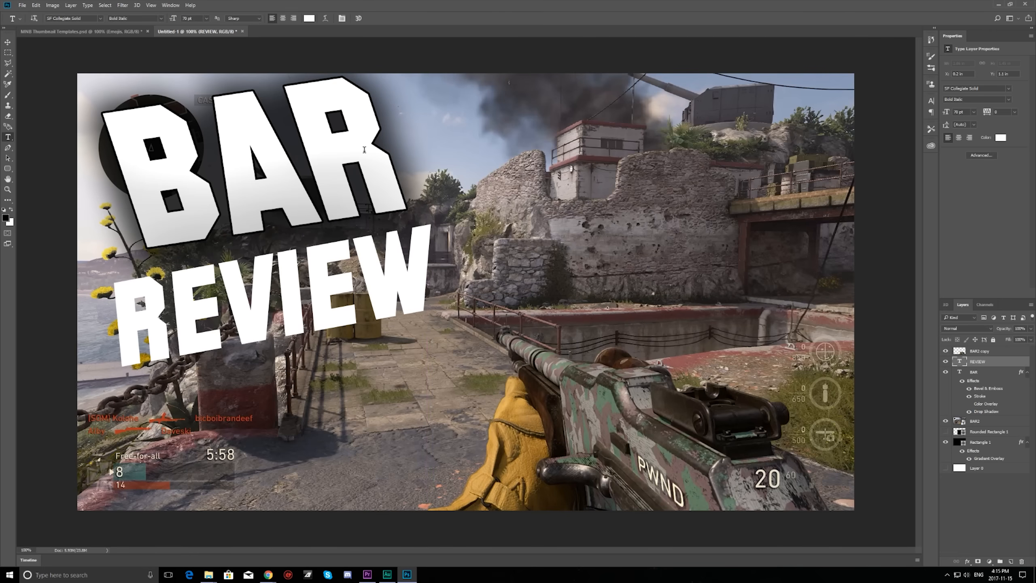
Step: Skew the REVIEW text about 16° to match BAR's slant, widen it to about 114%, and fit it closely under BAR
key("ctrl+t")
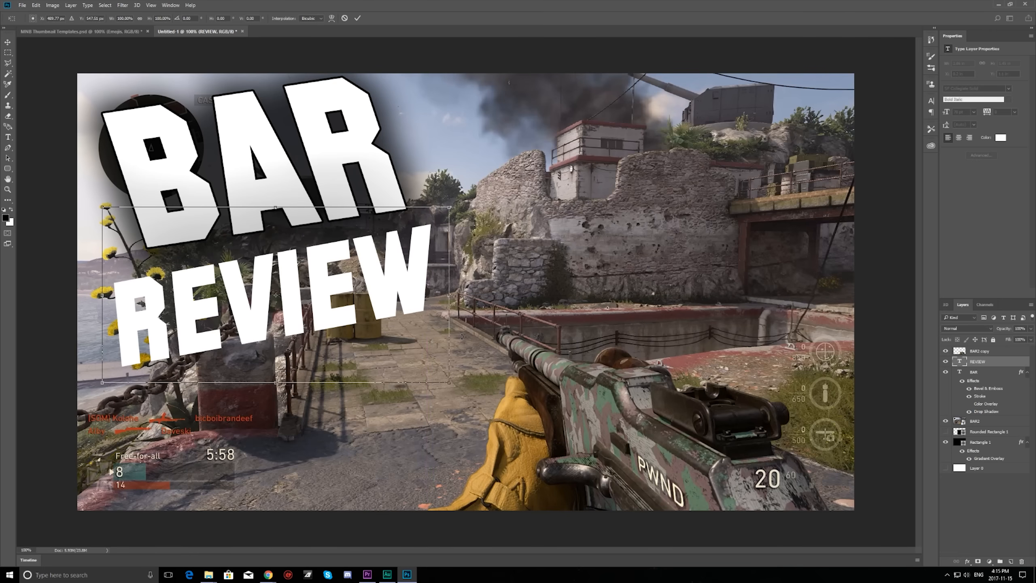
left_click_drag(450, 209, 401, 215)
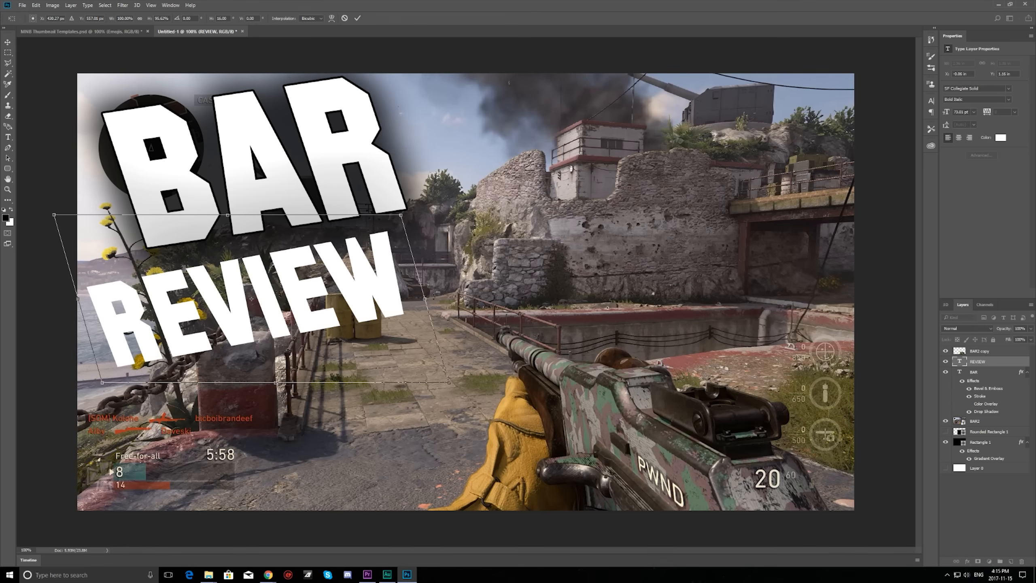
left_click_drag(425, 299, 474, 299)
left_click_drag(374, 276, 397, 258)
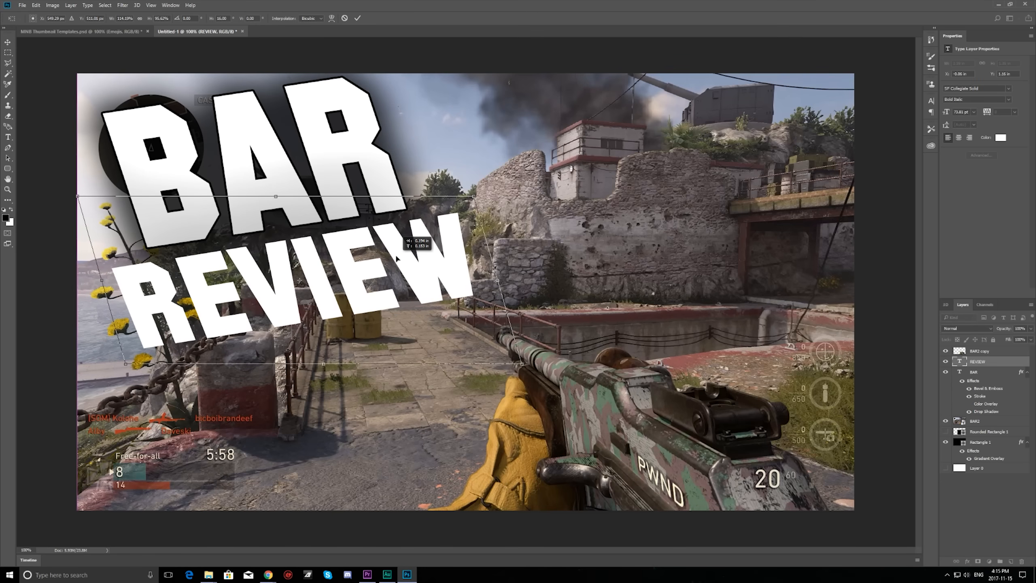
left_click(357, 18)
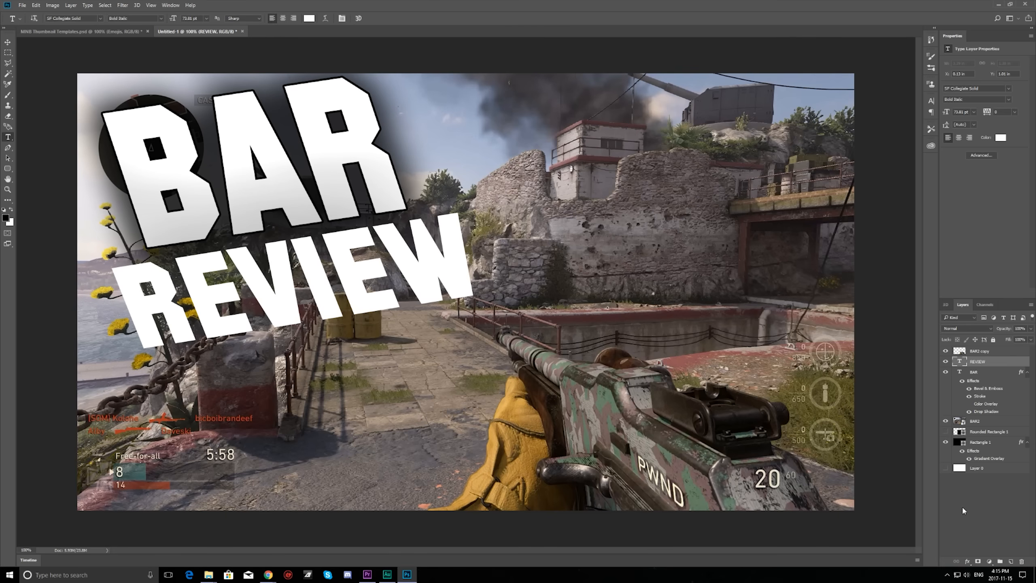
left_click(967, 562)
left_click(979, 468)
left_click(839, 271)
Step: Copy the layer style from the BAR text layer and paste it onto the REVIEW text layer
left_click(991, 374)
right_click(991, 374)
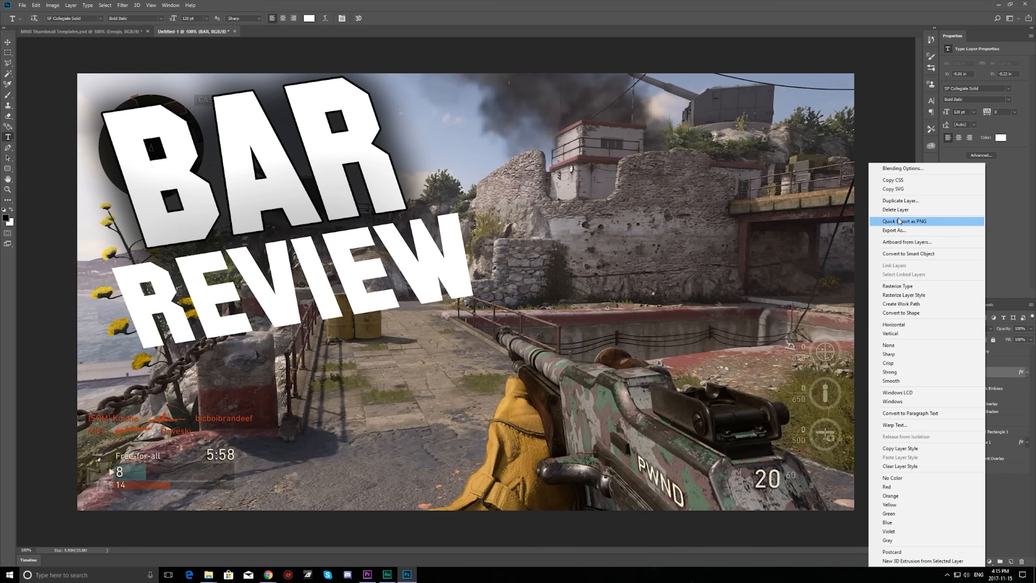
left_click(911, 449)
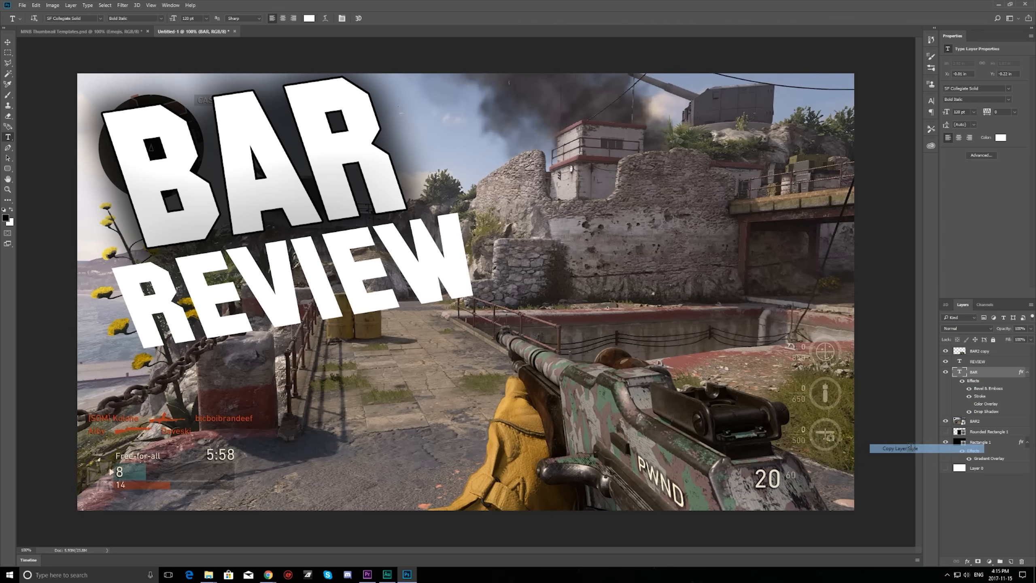
left_click(985, 364)
right_click(986, 366)
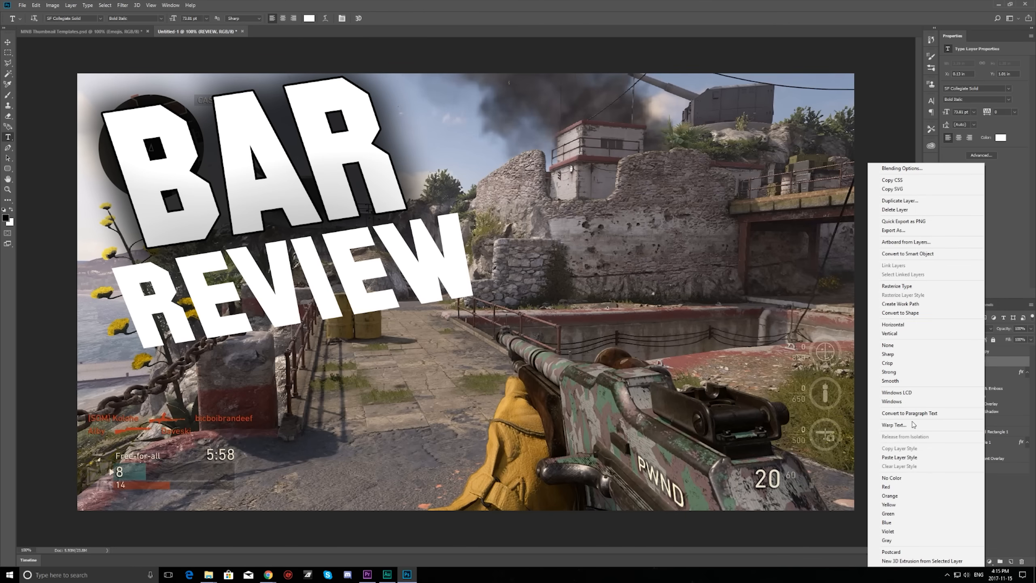
left_click(900, 457)
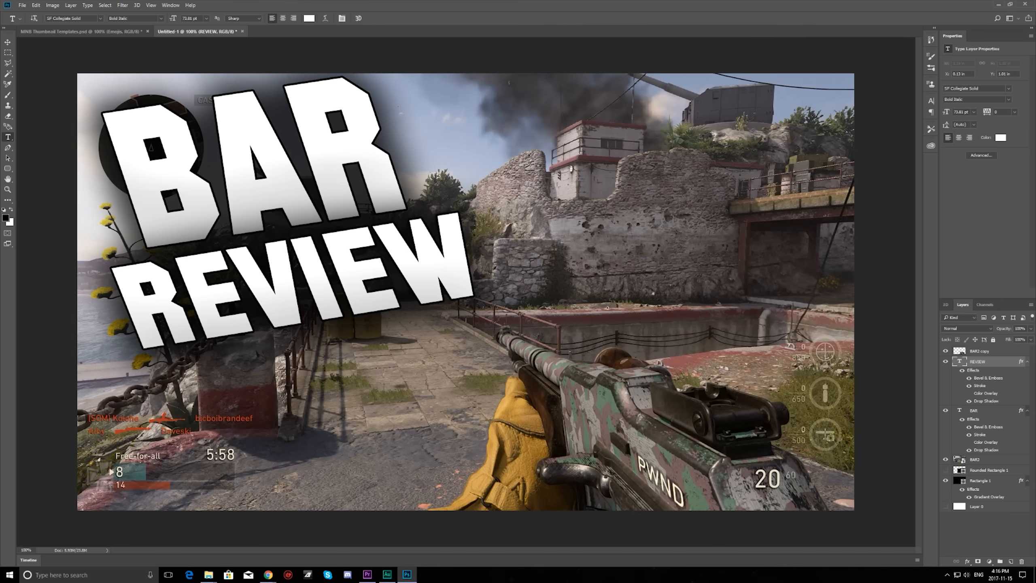
Step: Check how the thumbnail reads at 20% zoom, and return to 100%
left_click(27, 550)
type("20")
key("Return")
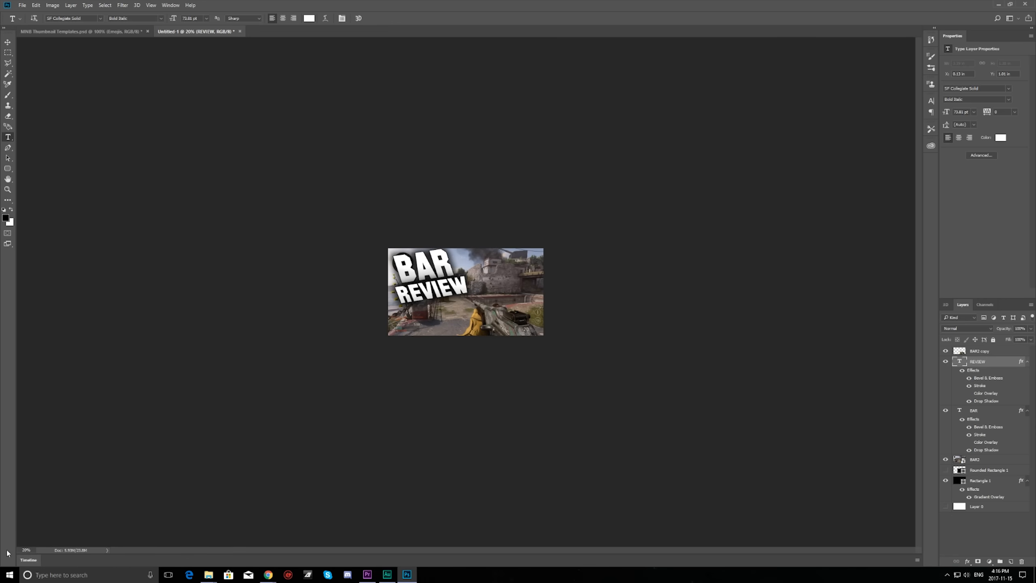
left_click(26, 549)
type("100")
key("Return")
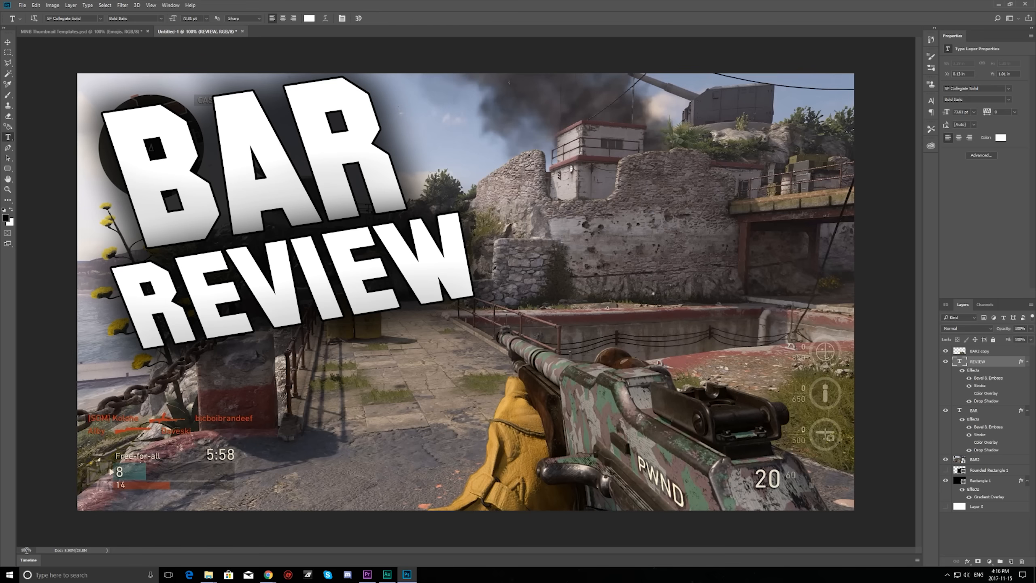
Step: Select the BAR2 image layer and toggle its visibility to compare the gun cutout over the green gradient and the gameplay image
left_click(972, 353)
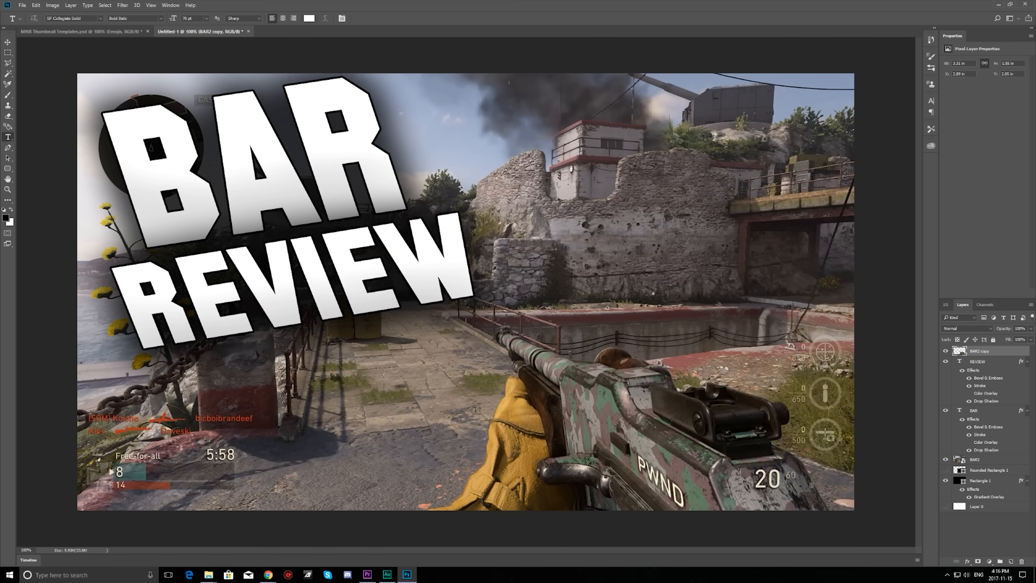
left_click(991, 459)
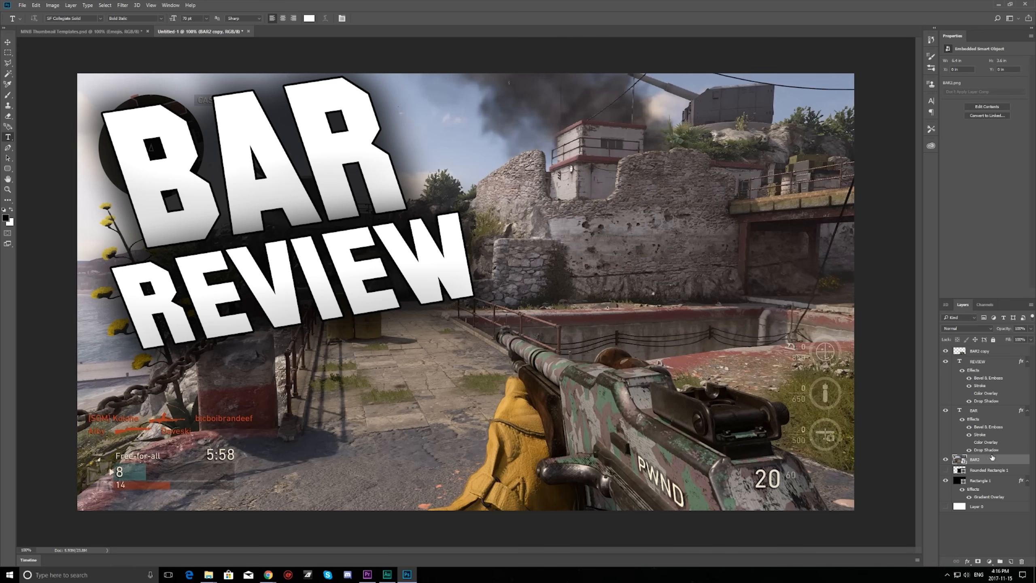
left_click(946, 459)
left_click(946, 459)
left_click(946, 461)
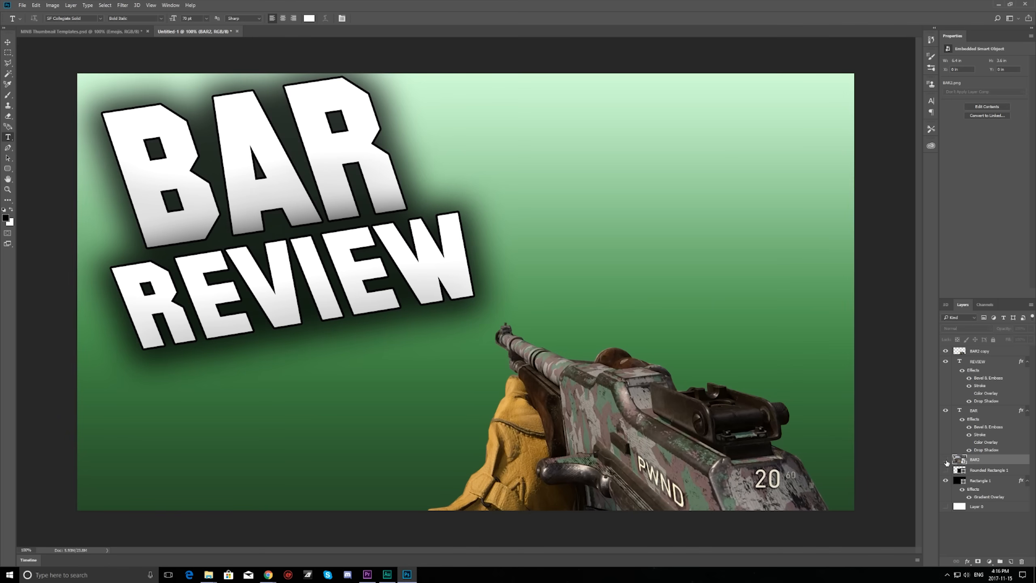
left_click(947, 460)
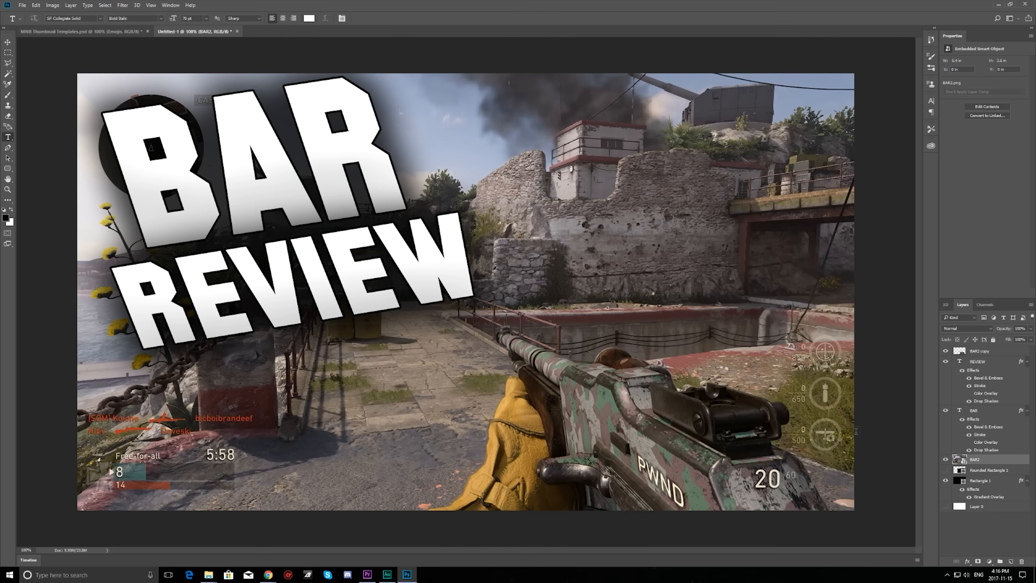
Step: Apply a Gaussian Blur with a 5-pixel radius to the BAR2 gameplay background layer
left_click(122, 5)
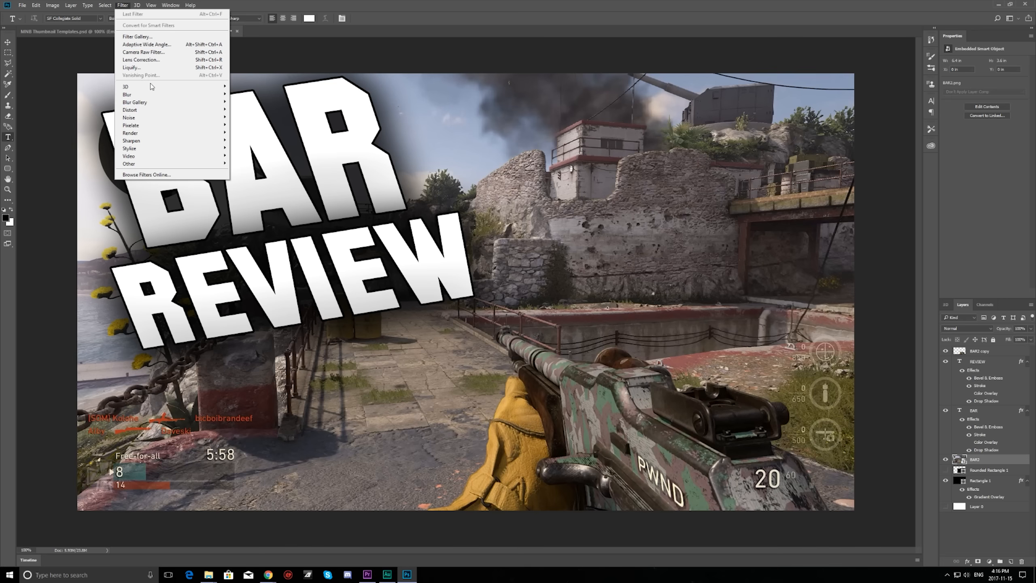
mouse_move(155, 95)
left_click(252, 126)
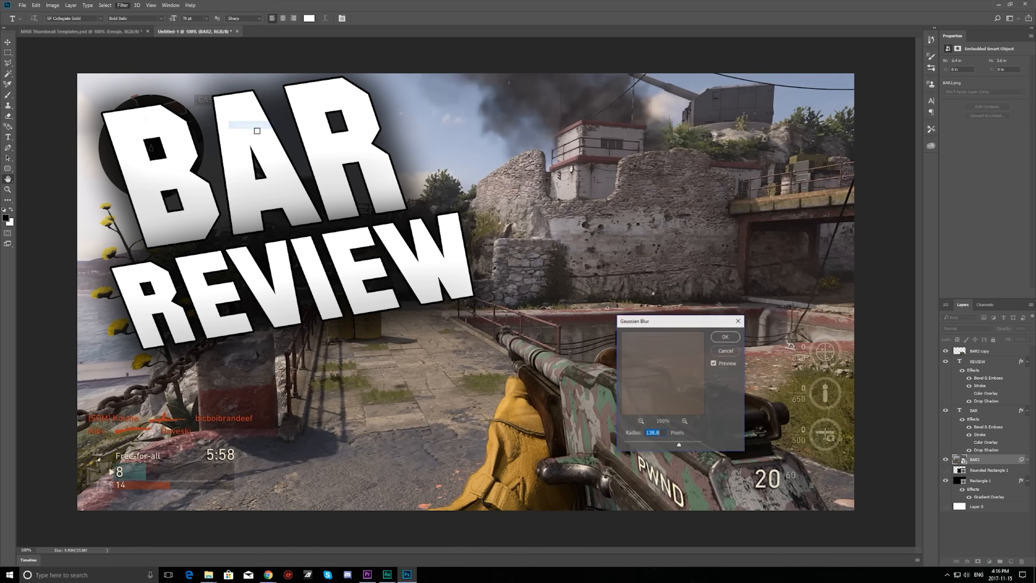
left_click_drag(649, 324, 793, 112)
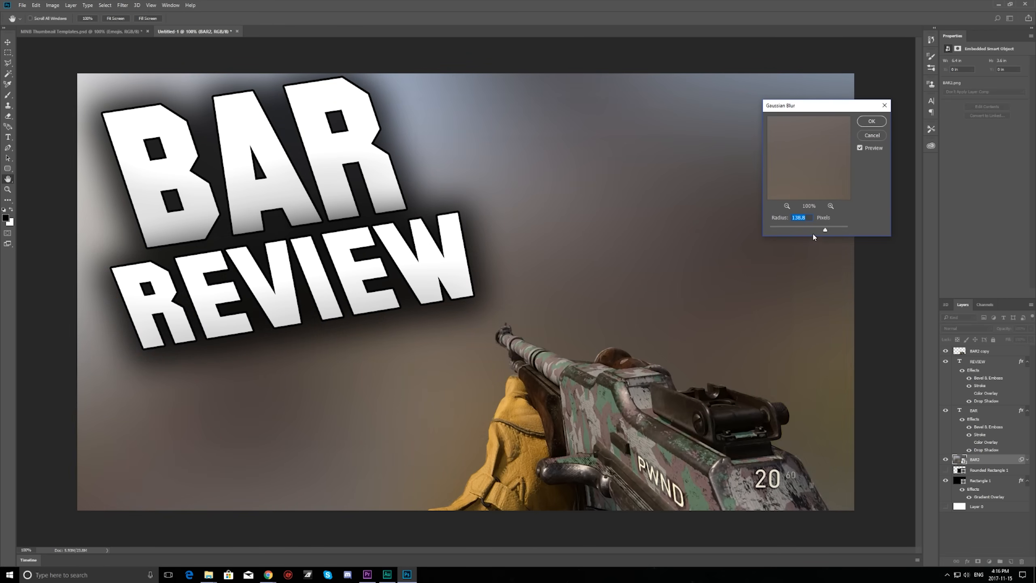
left_click_drag(799, 232, 829, 231)
left_click(789, 230)
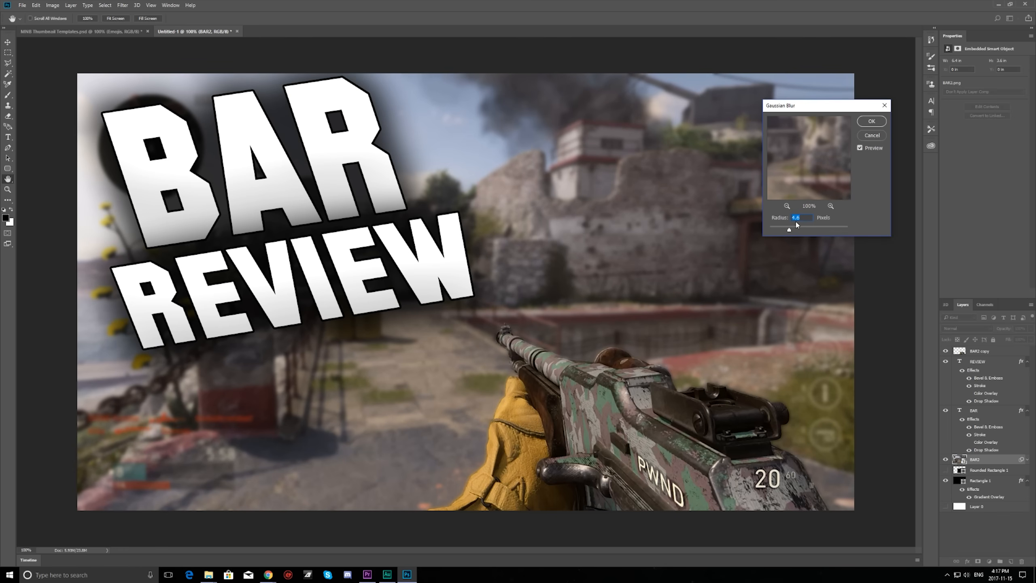
type("5")
left_click(872, 122)
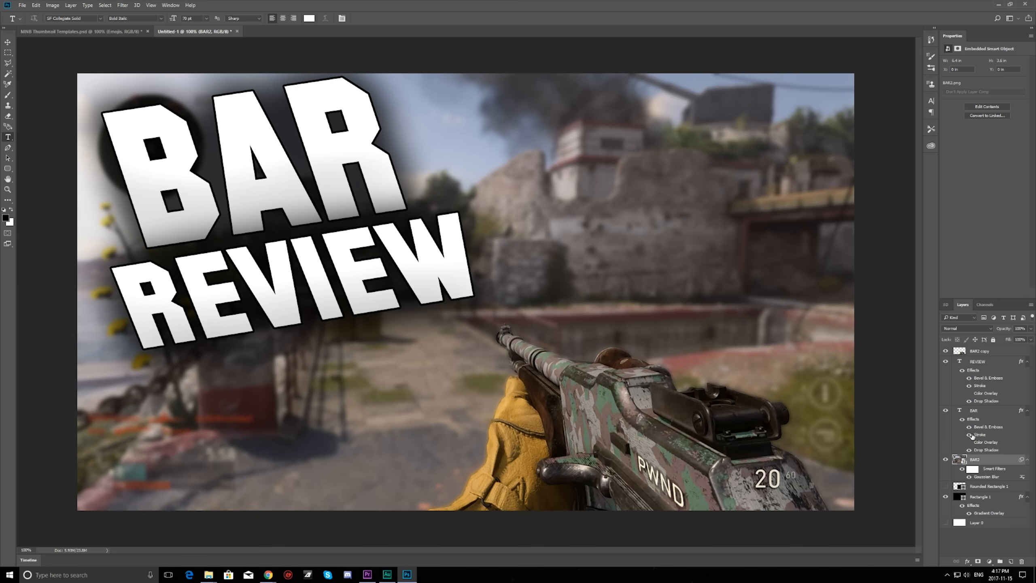
Step: Enlarge the gun cutout on the BAR2 copy layer to about 135% and move it into the canvas's lower right corner
left_click(997, 351)
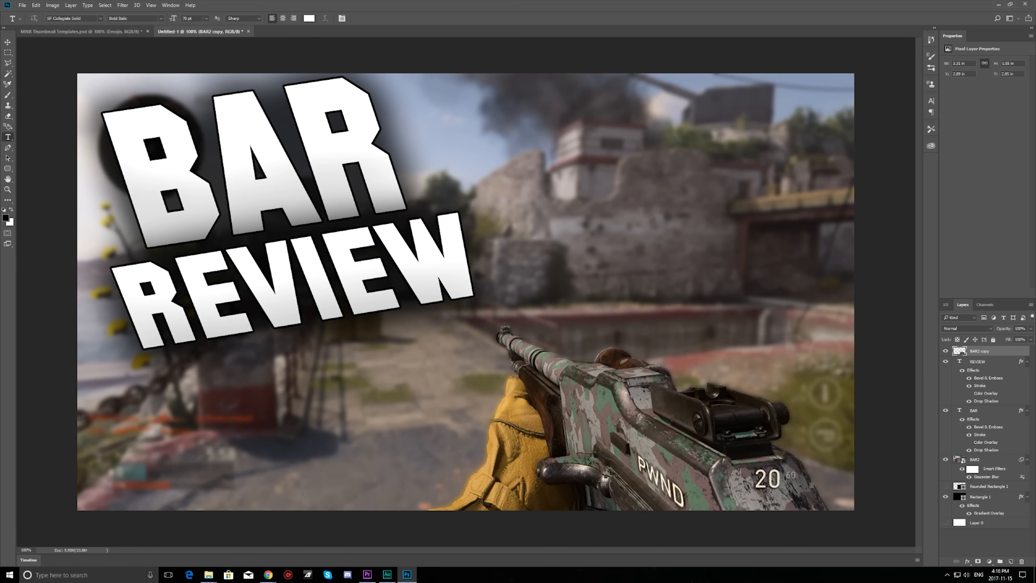
key("ctrl+t")
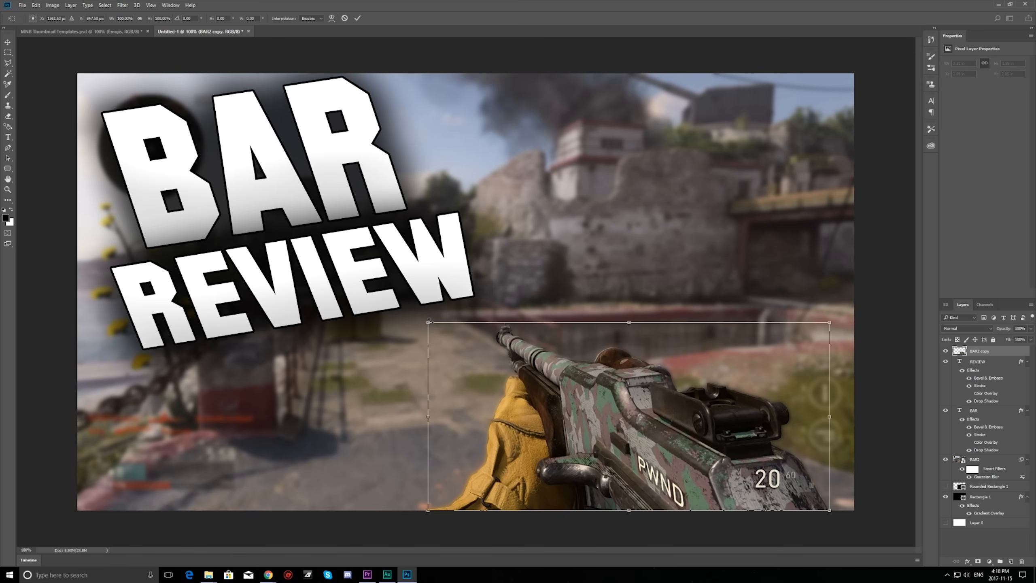
left_click_drag(428, 322, 296, 260)
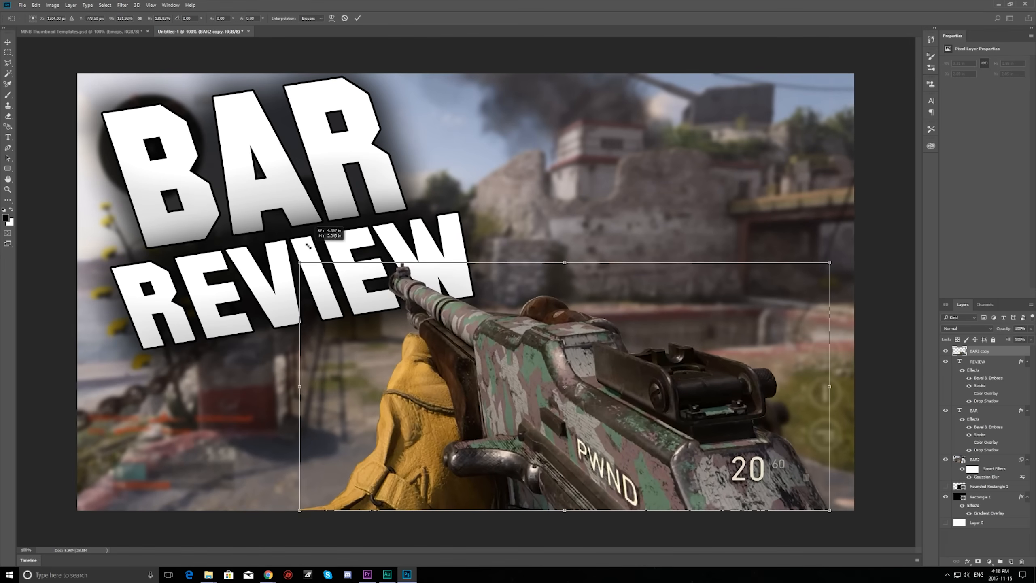
left_click_drag(477, 353, 531, 364)
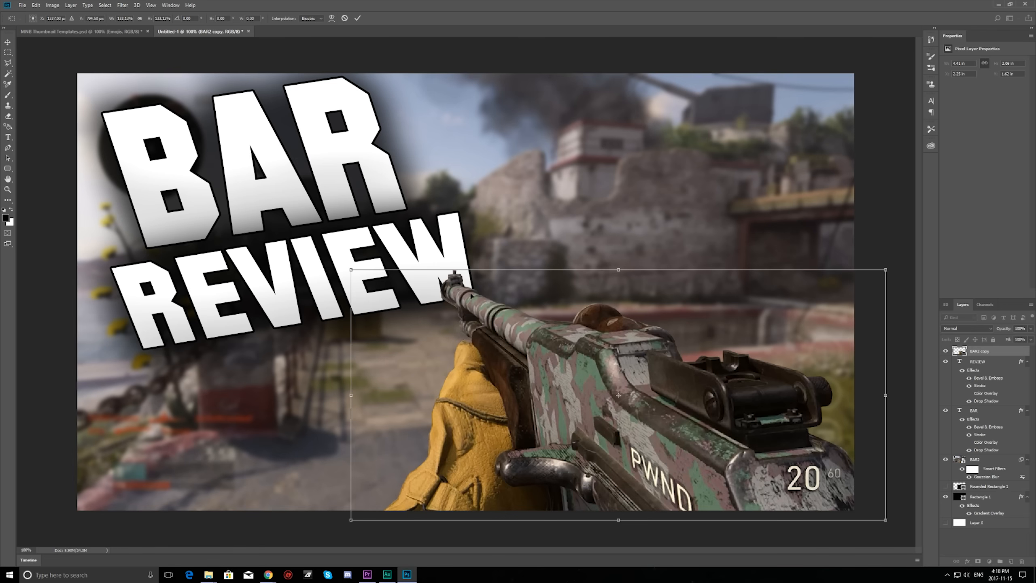
left_click_drag(351, 270, 345, 266)
mouse_move(490, 342)
left_mouse_down()
mouse_move(503, 345)
mouse_move(488, 346)
left_mouse_up()
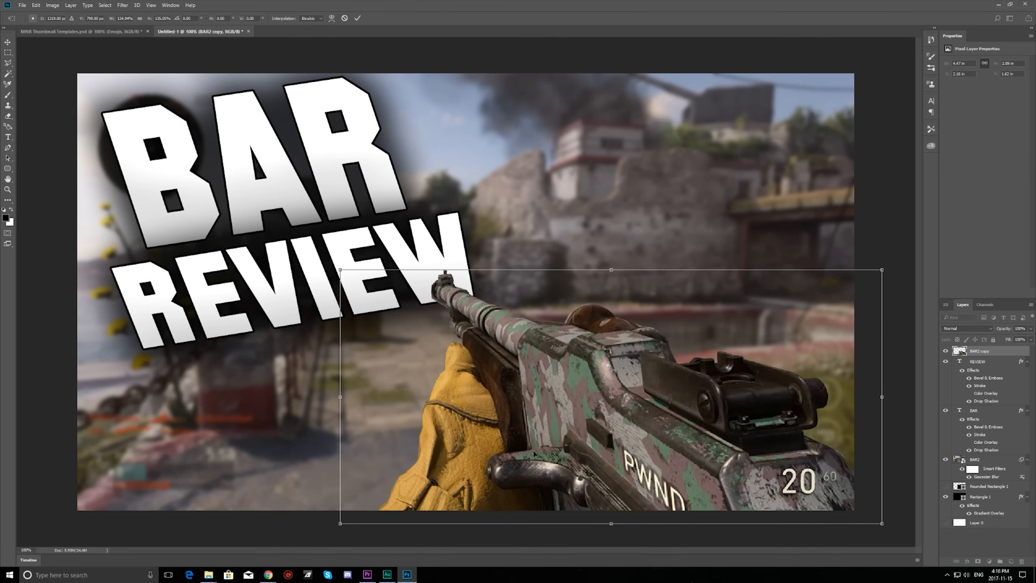
Step: Check the enlarged gun against the text at 30% zoom, and return to 100%
left_click(33, 551)
type("30")
key("Return")
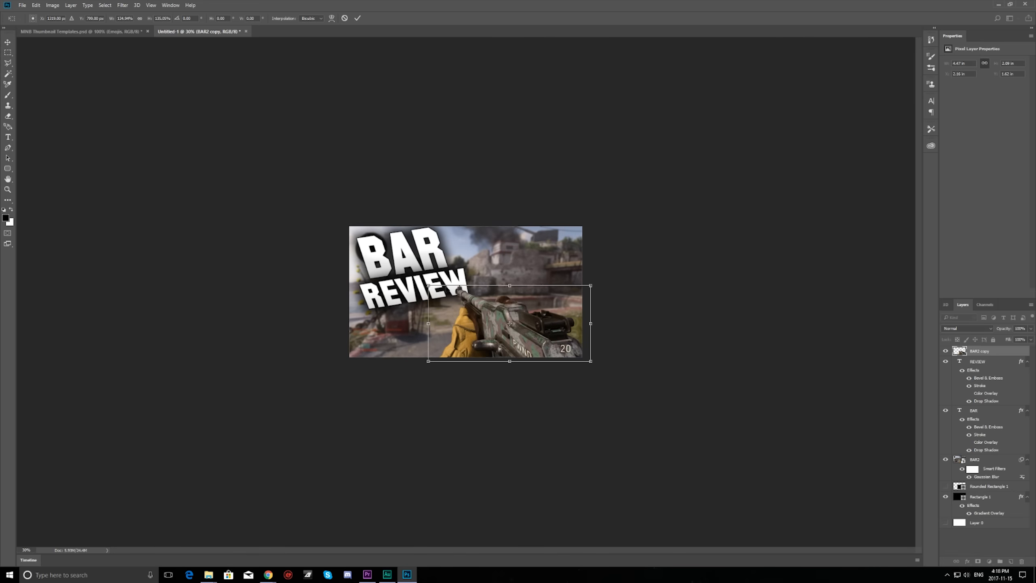
left_click(26, 550)
type("100")
key("Return")
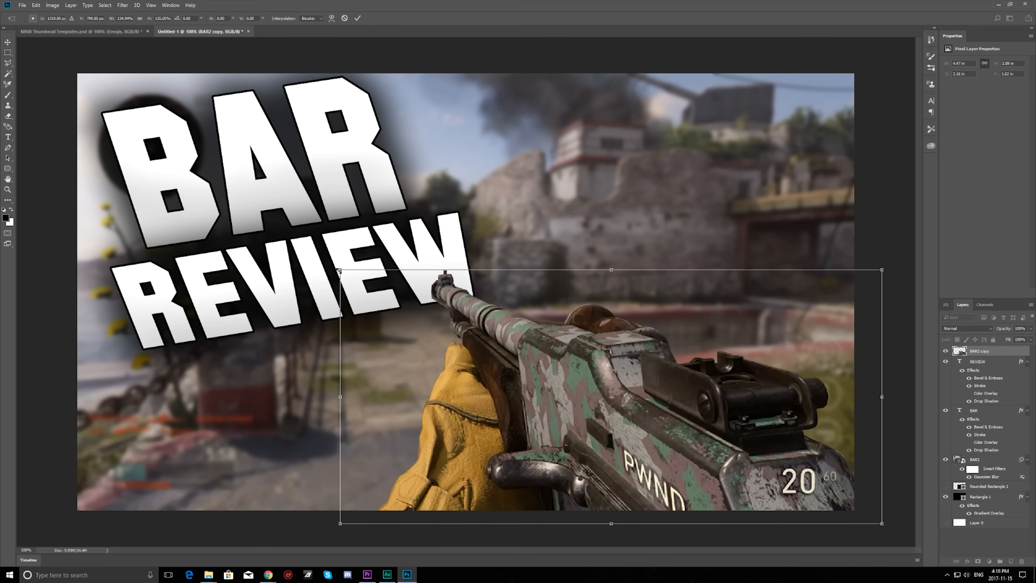
Step: Reduce the gun cutout's scale slightly to about 134% and apply the transform
mouse_move(340, 270)
left_mouse_down()
mouse_move(307, 253)
mouse_move(346, 272)
left_mouse_up()
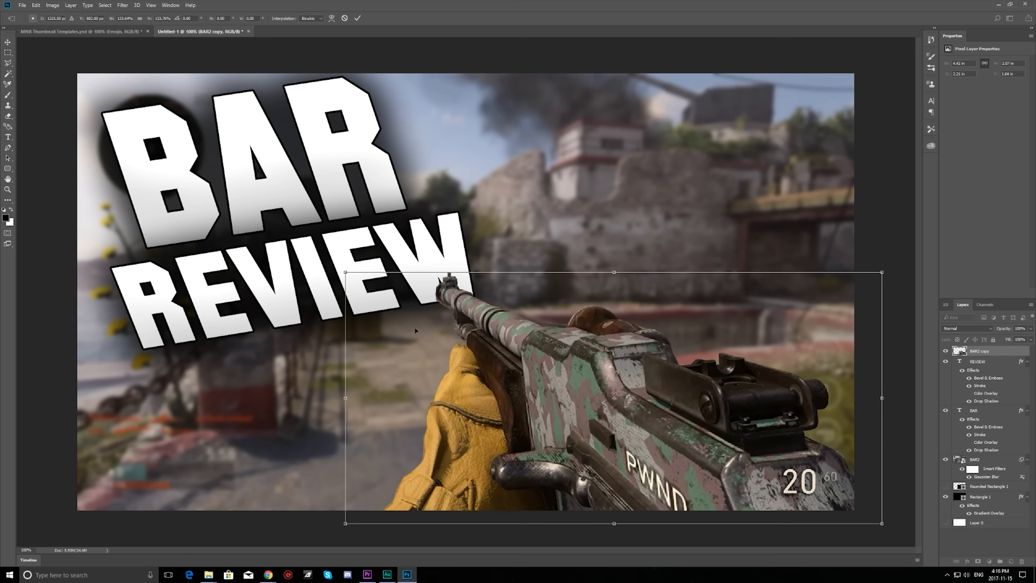
left_click(357, 18)
key("t")
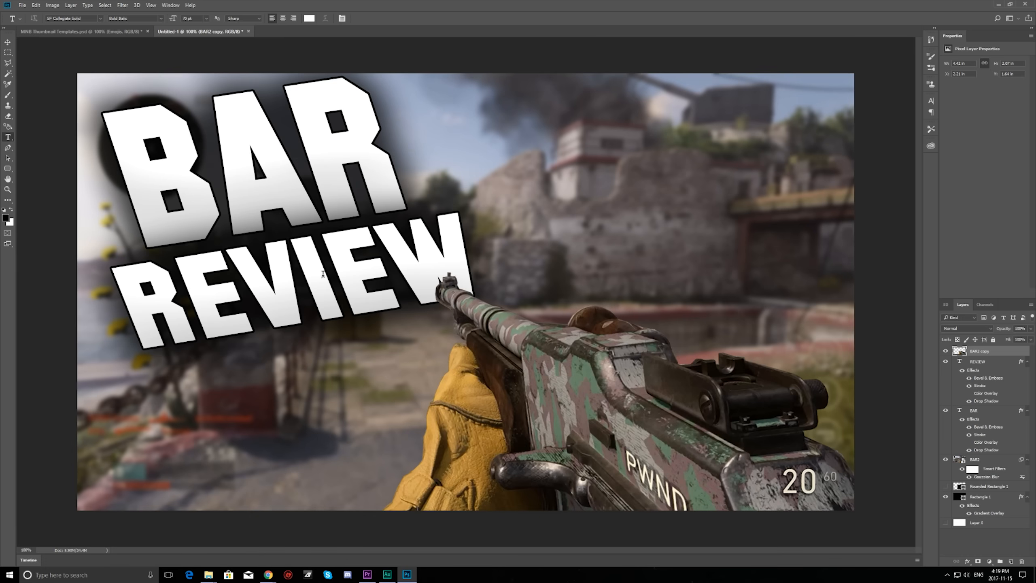
Step: Select the REVIEW and BAR text layers together, and hide and restore the BAR2 background to compare the overlap with the gun
double_click(427, 310)
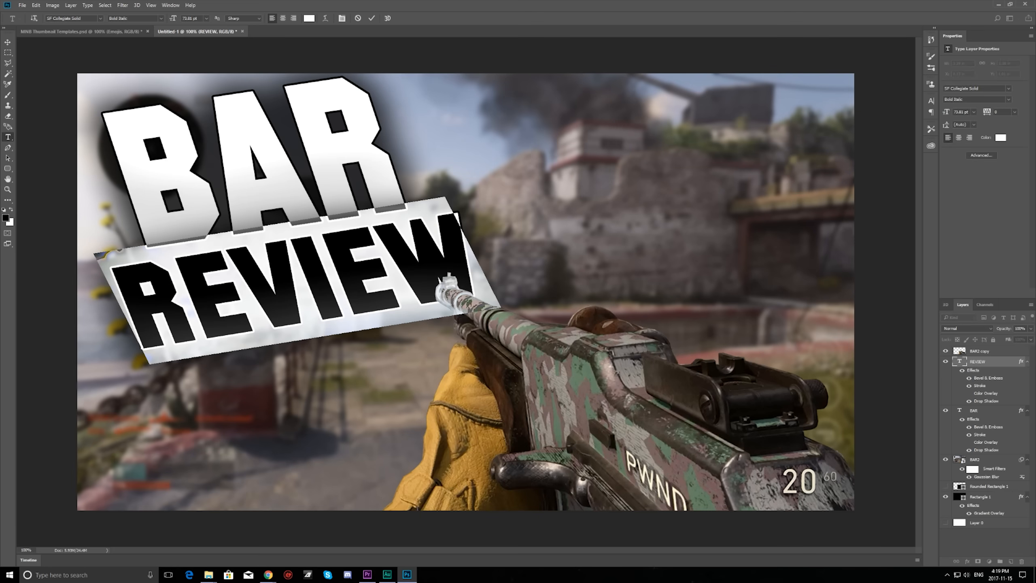
key("ctrl+Return")
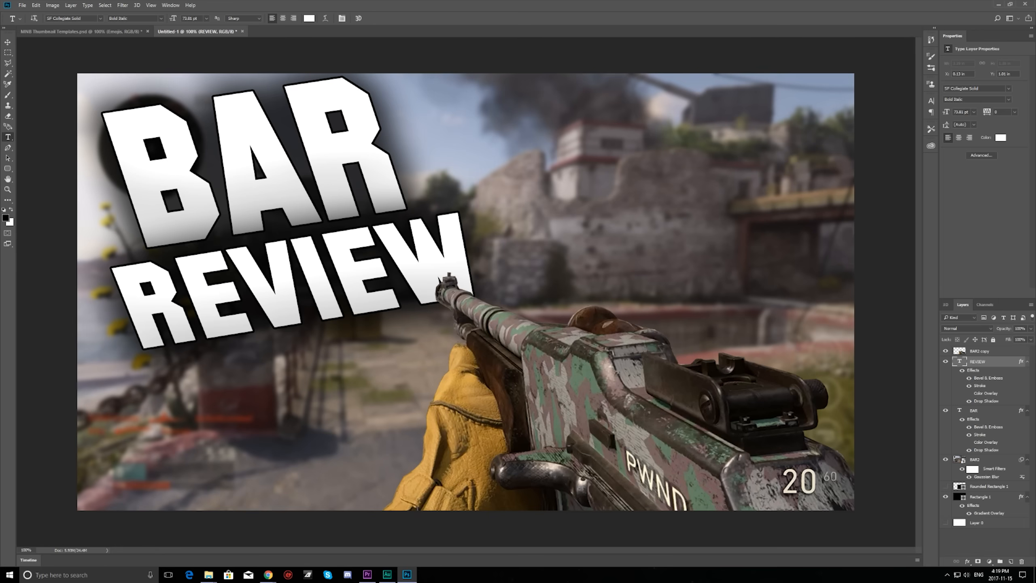
left_click(986, 411, "ctrl")
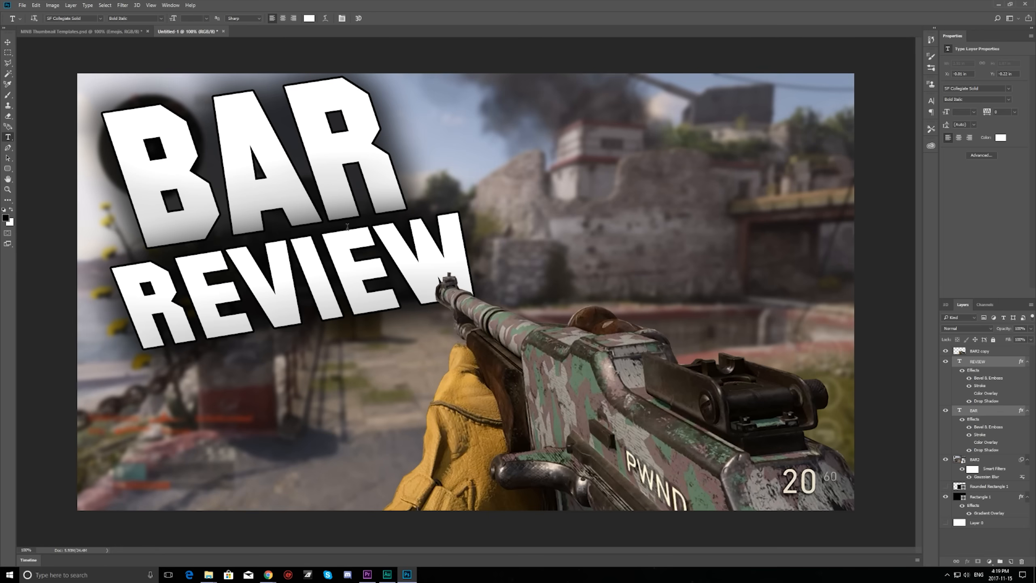
right_click(983, 411)
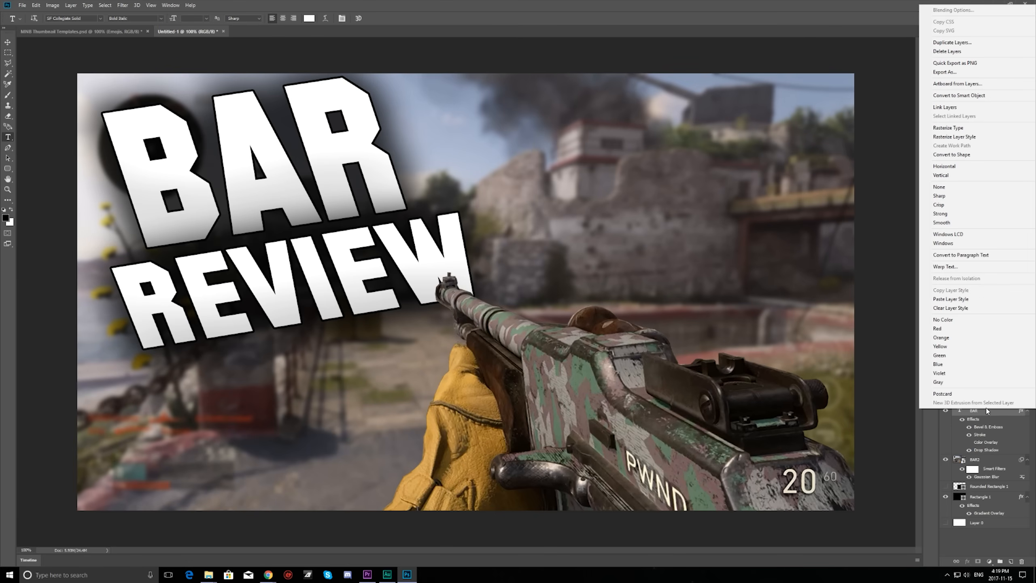
left_click(985, 411)
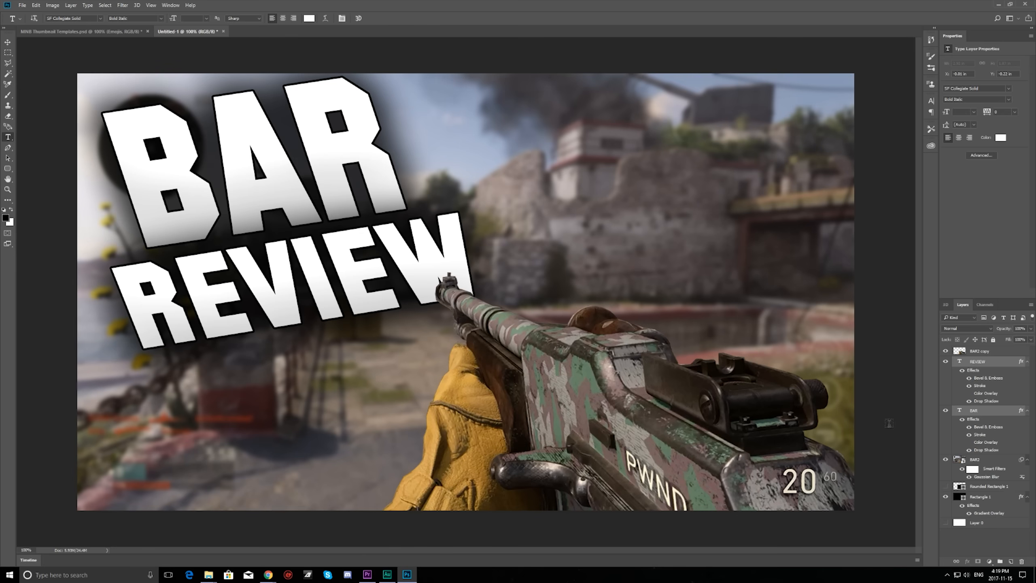
left_click(946, 460)
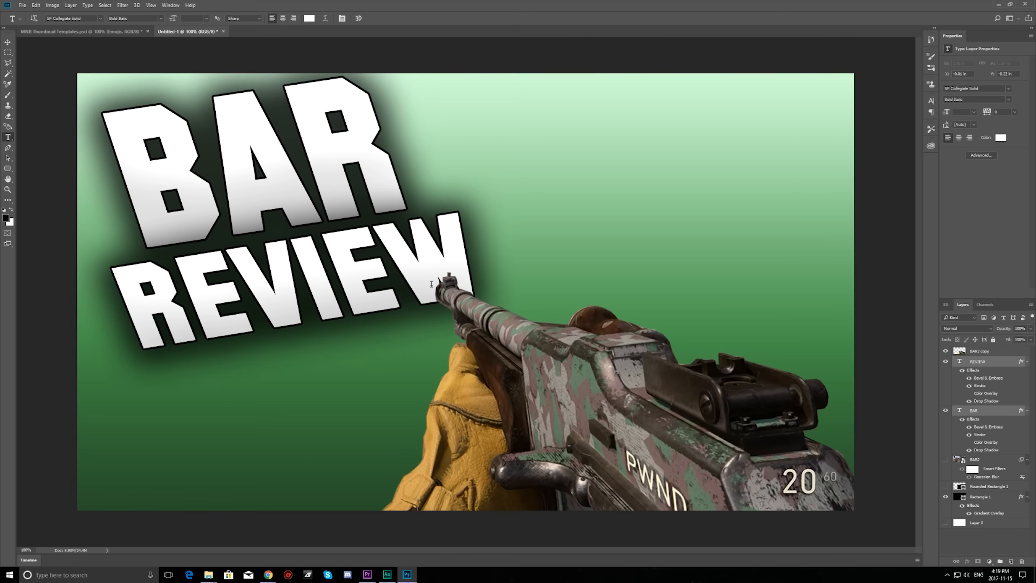
left_click(946, 459)
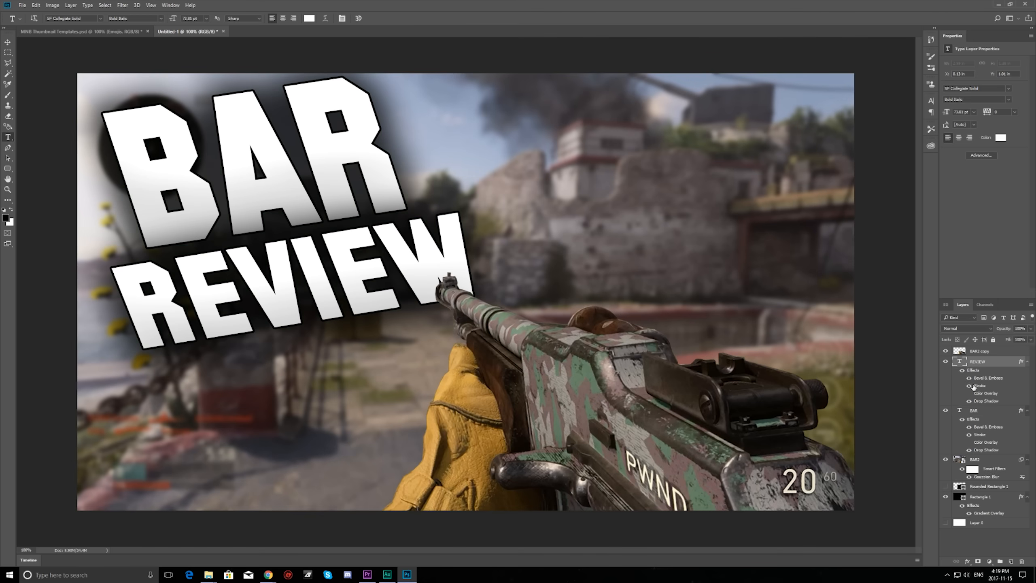
Step: Scale the BAR and REVIEW text down together and position it near the canvas's upper left corner, clear of the gun's muzzle
key("super")
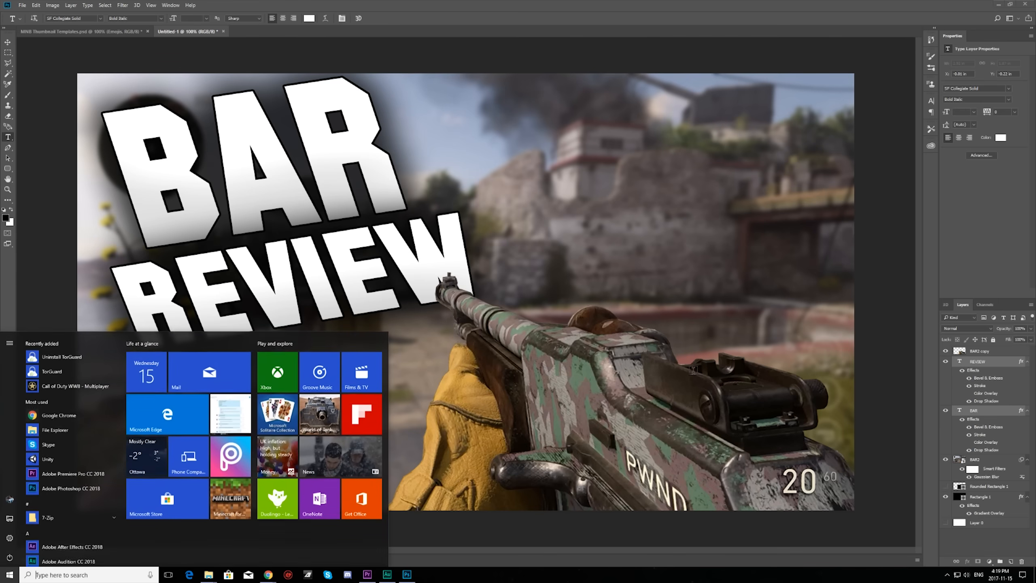
key("super")
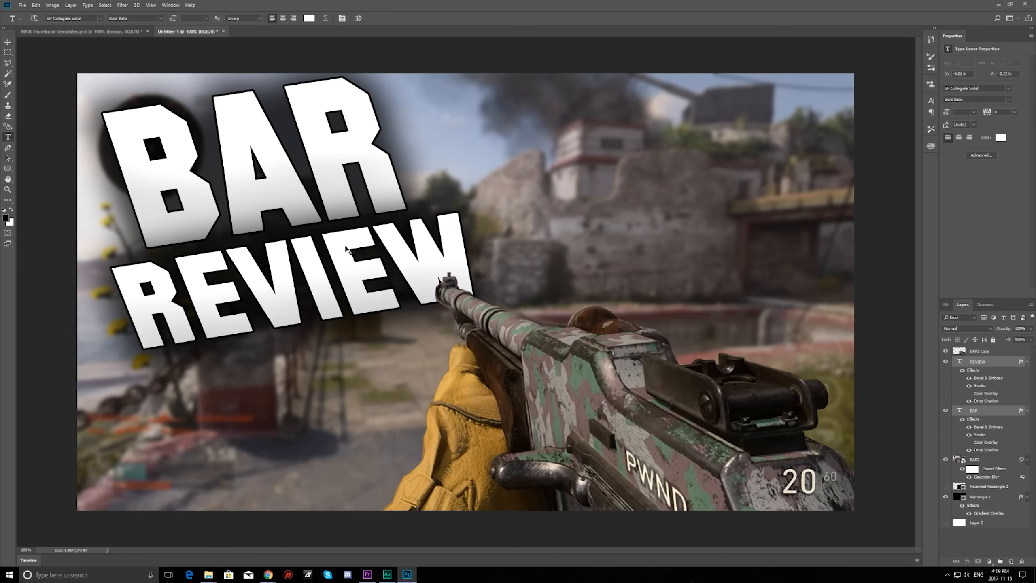
key("ctrl+t")
left_click_drag(497, 348, 453, 317)
left_click_drag(349, 235, 352, 240)
left_click(358, 18)
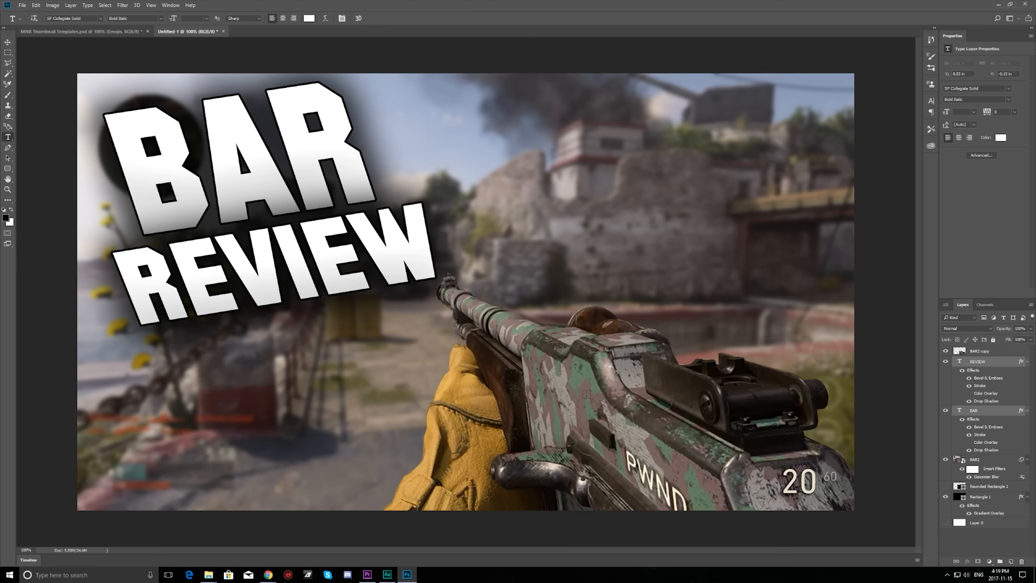
Step: Add a black Multiply drop shadow to the gun cutout on the BAR2 copy layer and adjust the shadow's size
left_click(981, 352)
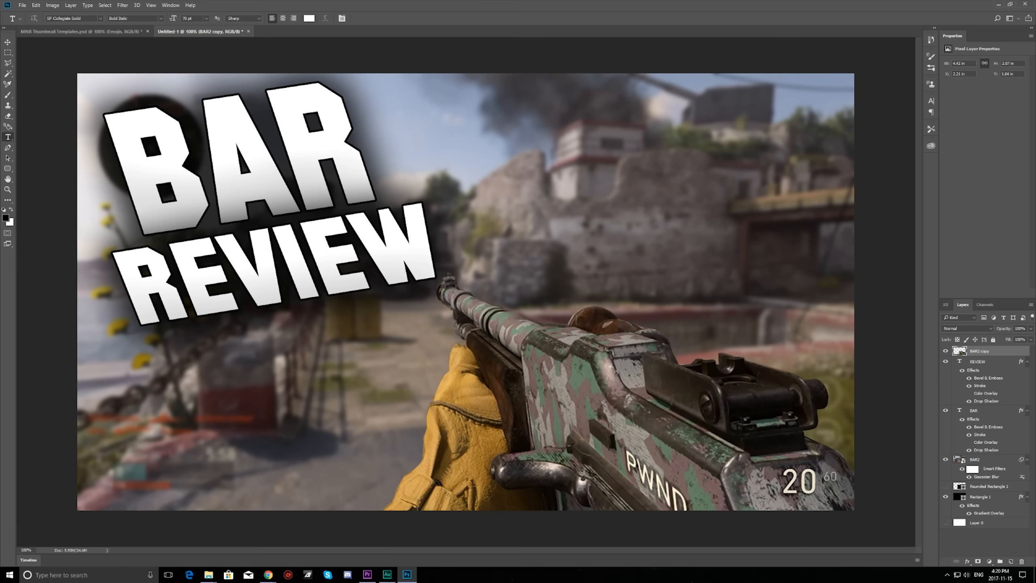
left_click(969, 565)
left_click(976, 465)
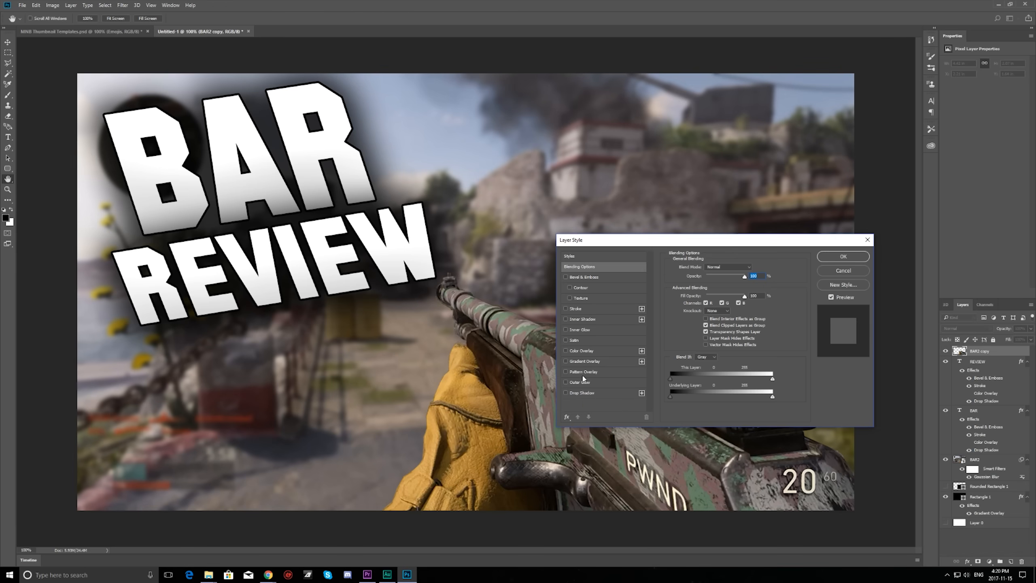
left_click(567, 393)
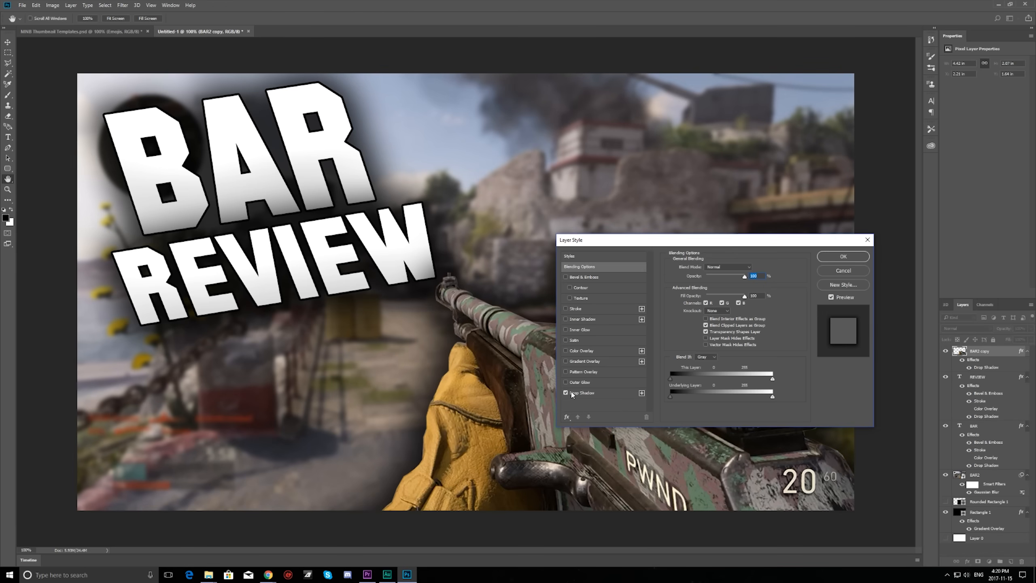
left_click(592, 393)
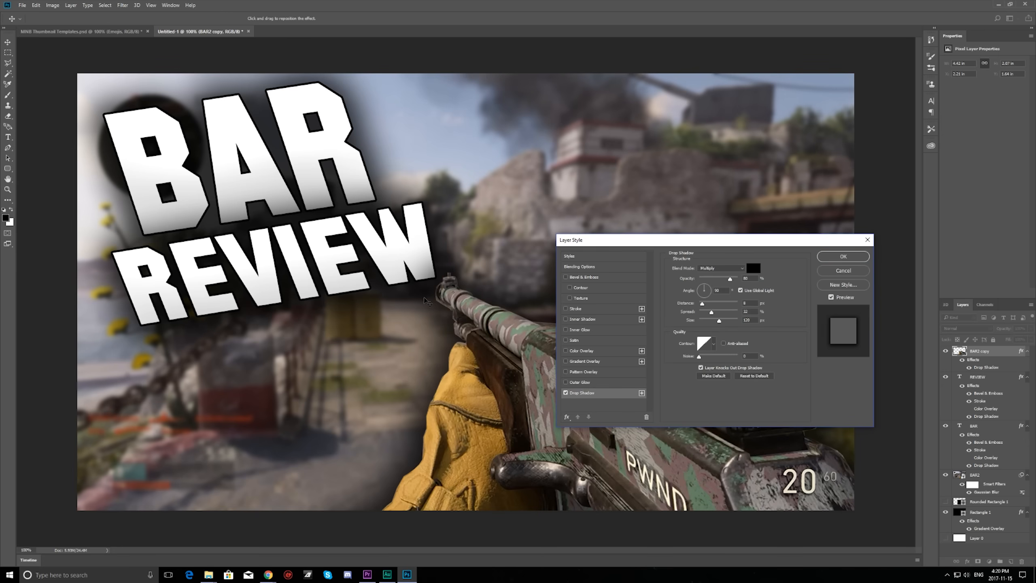
left_click_drag(607, 240, 629, 81)
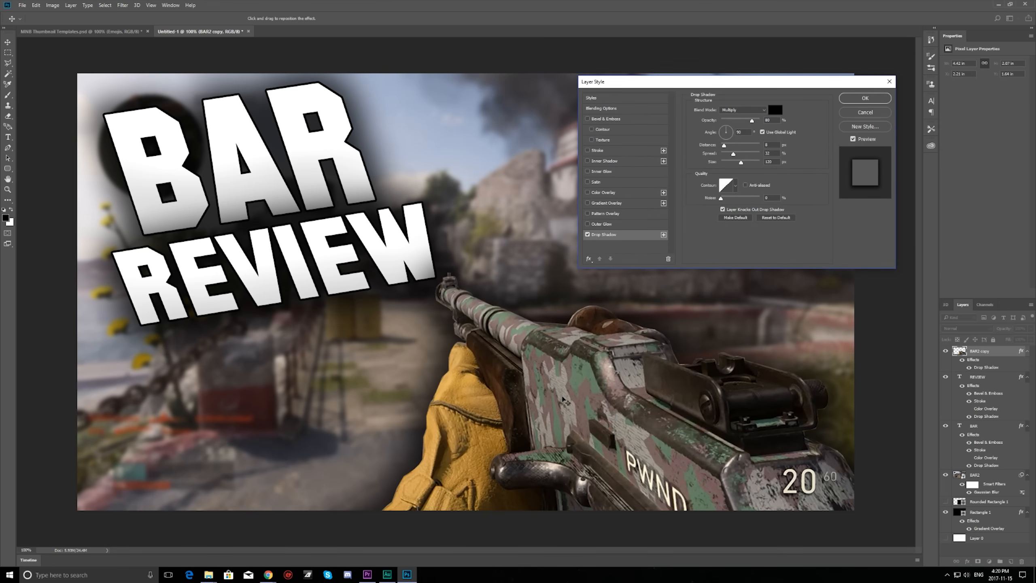
mouse_move(741, 163)
left_mouse_down()
mouse_move(752, 169)
mouse_move(741, 168)
left_mouse_up()
Step: Add a black outside stroke to the gun cutout, try the Overlay blend mode, and set it to Screen
left_click(588, 151)
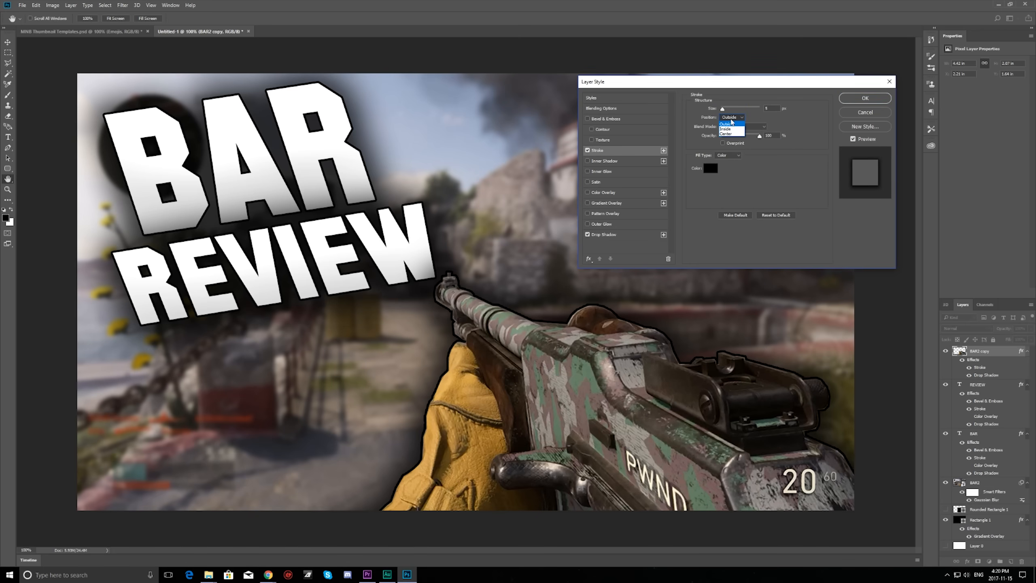
left_click(759, 127)
left_click(748, 206)
left_click(740, 127)
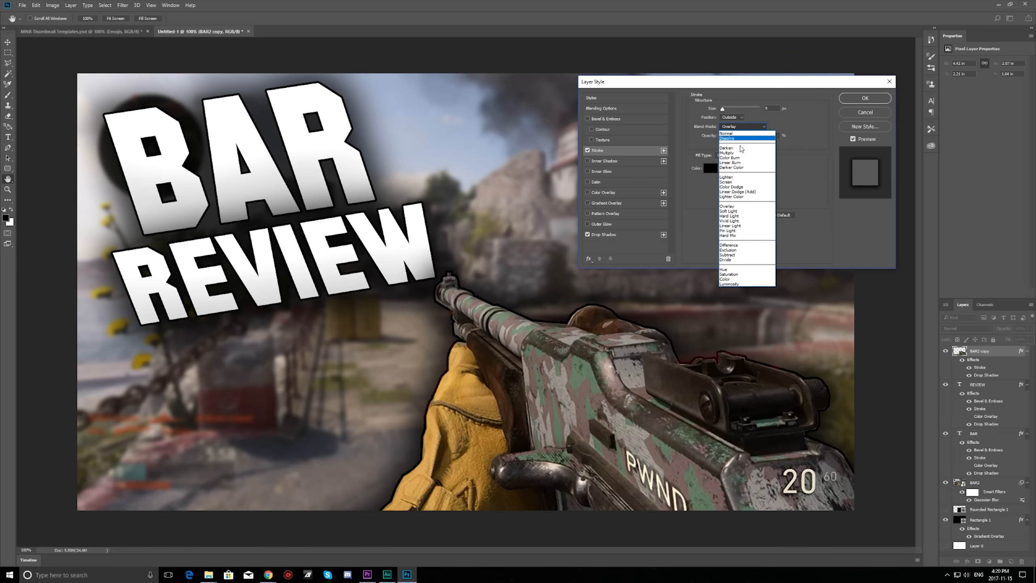
left_click(733, 182)
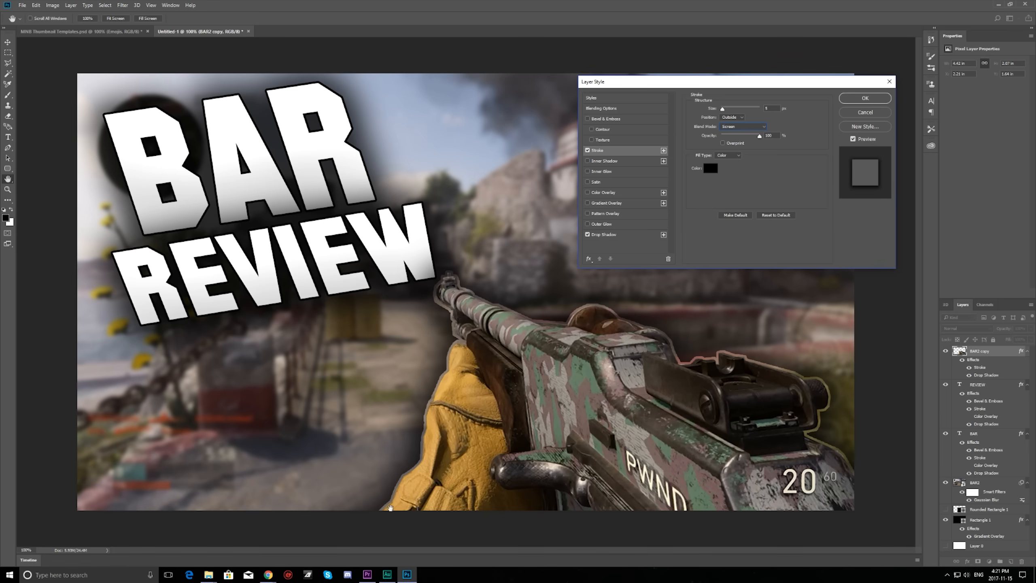
Step: Compare the gun cutout with and without its drop shadow, and raise the shadow's opacity to 100%
left_click(588, 235)
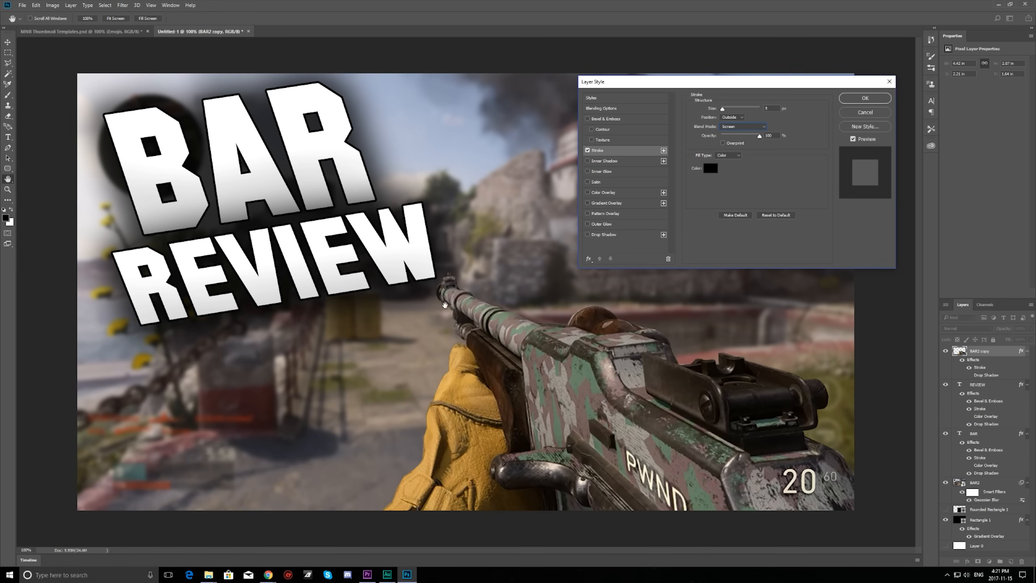
left_click(588, 234)
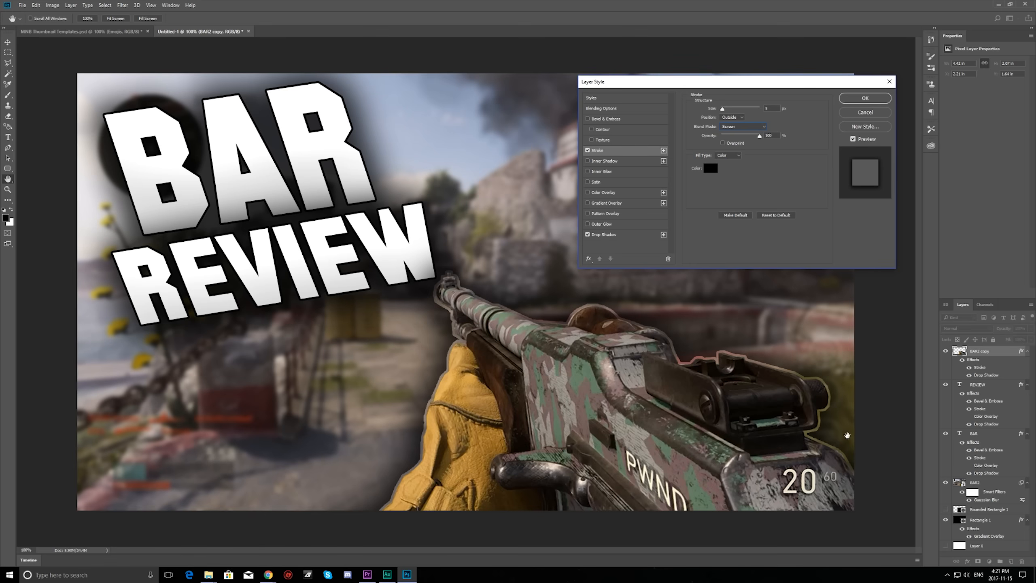
left_click(617, 235)
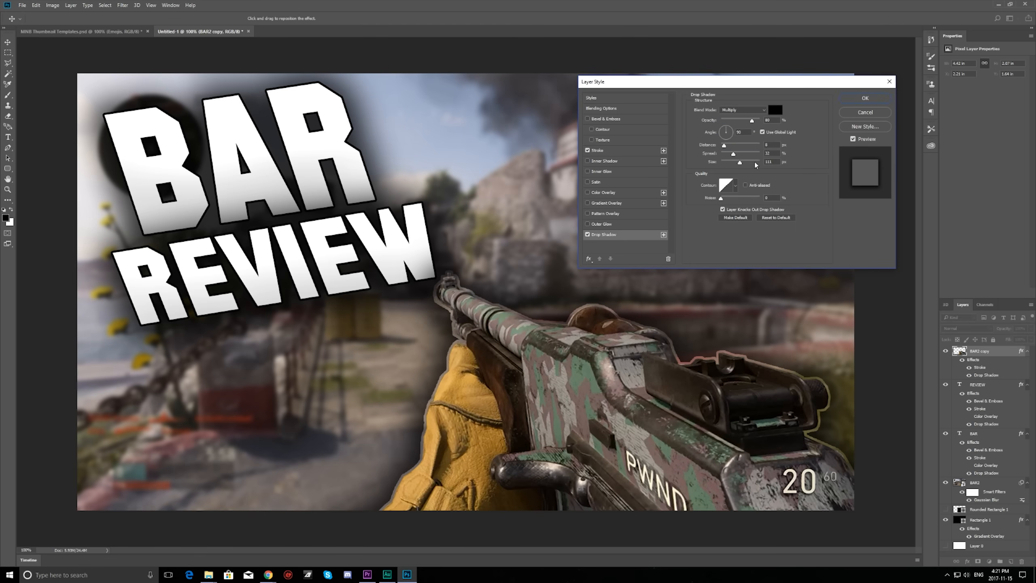
left_click_drag(753, 122, 765, 122)
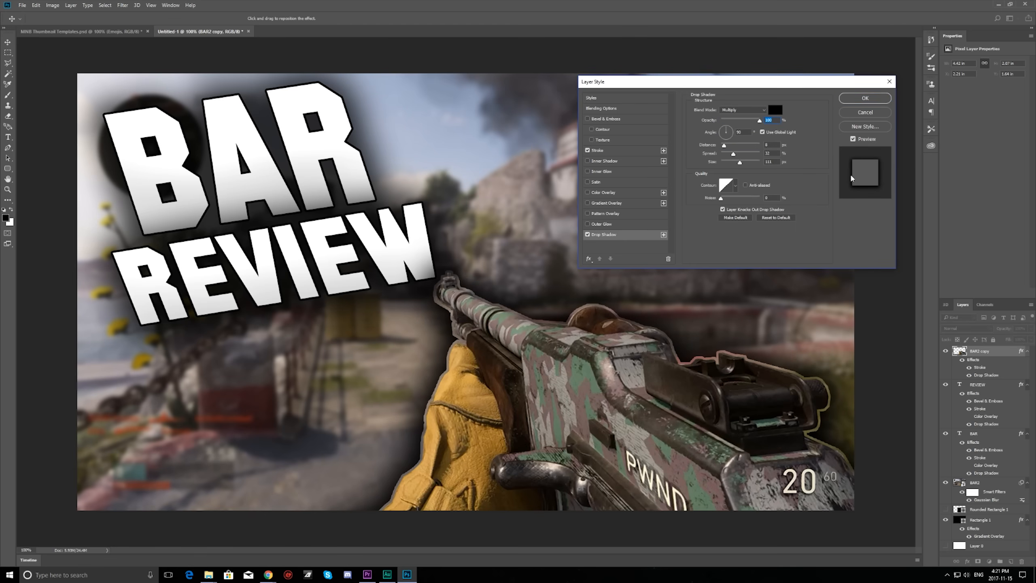
left_click(611, 154)
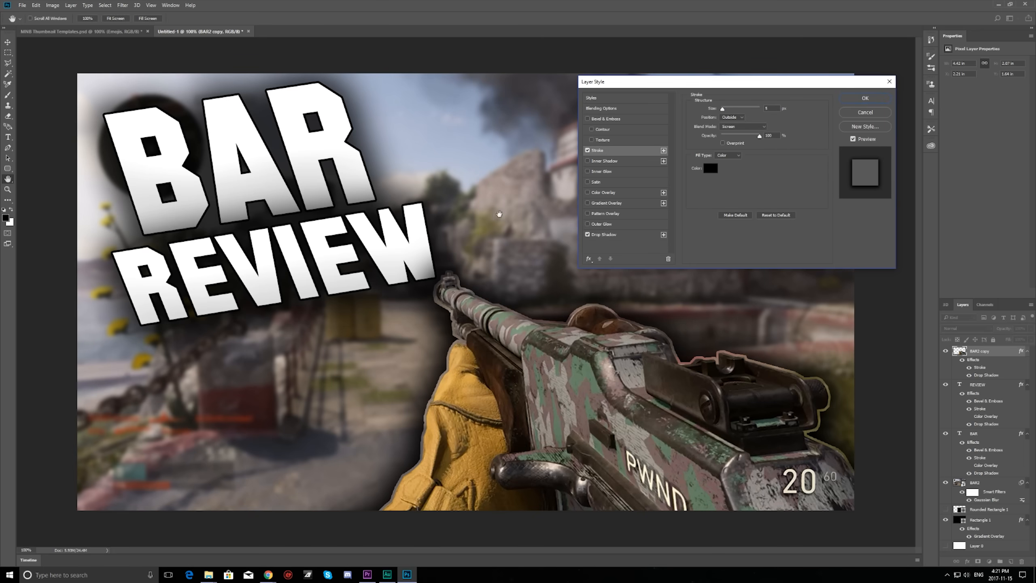
left_click(864, 98)
Step: Move the BAR2 copy layer below the BAR and REVIEW text layers, and shift the REVIEW text slightly left and down, away from the muzzle
mouse_move(990, 352)
left_mouse_down()
mouse_move(992, 376)
mouse_move(971, 380)
mouse_move(967, 444)
left_mouse_up()
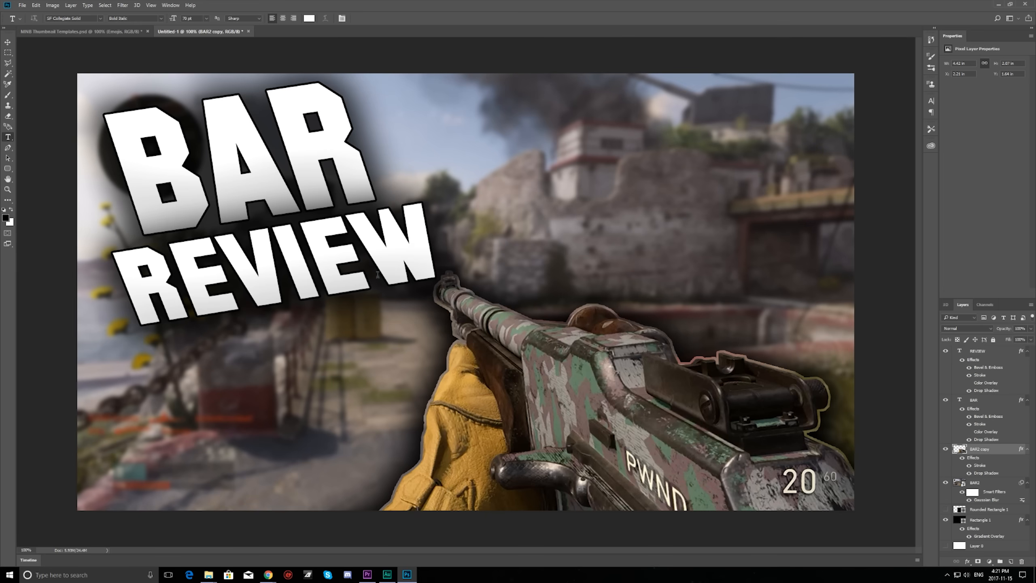
left_click(977, 353)
left_click(7, 42)
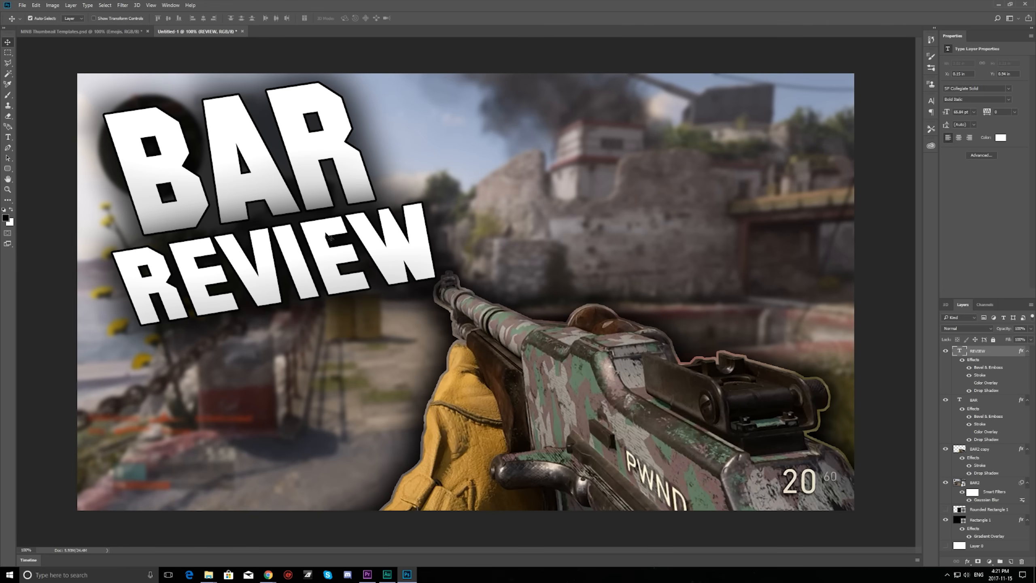
left_click_drag(329, 239, 312, 246)
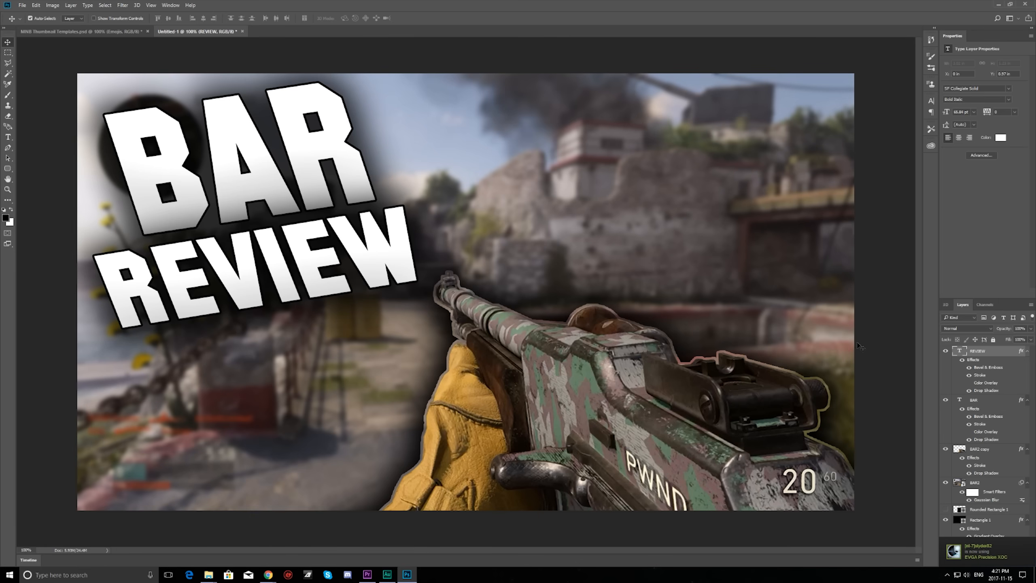
Step: Rotate the gun cutout clockwise by about 4.4° and shift it slightly right and down
left_click(767, 380)
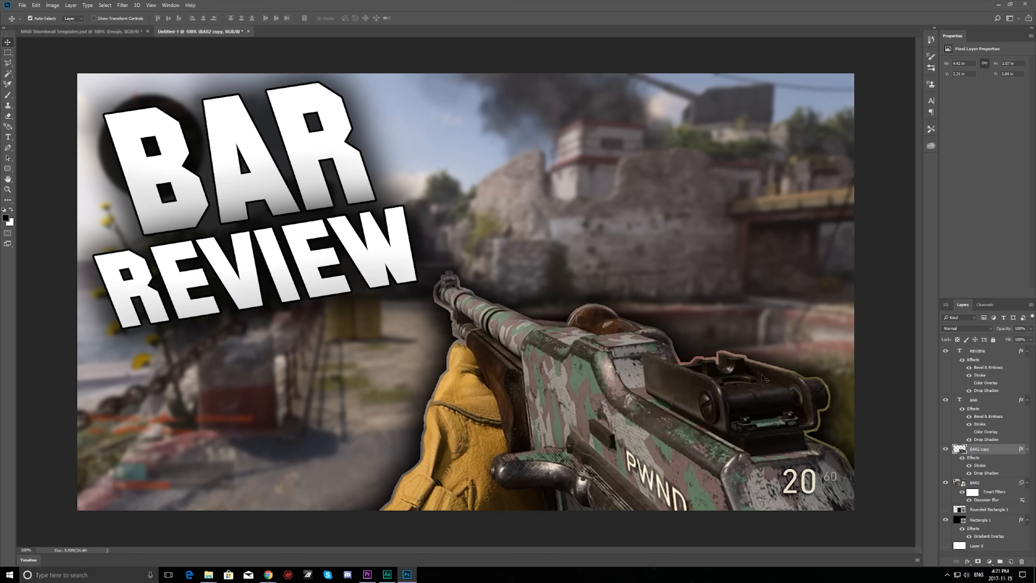
key("ctrl+t")
left_click_drag(857, 247, 869, 266)
left_click_drag(693, 398, 713, 406)
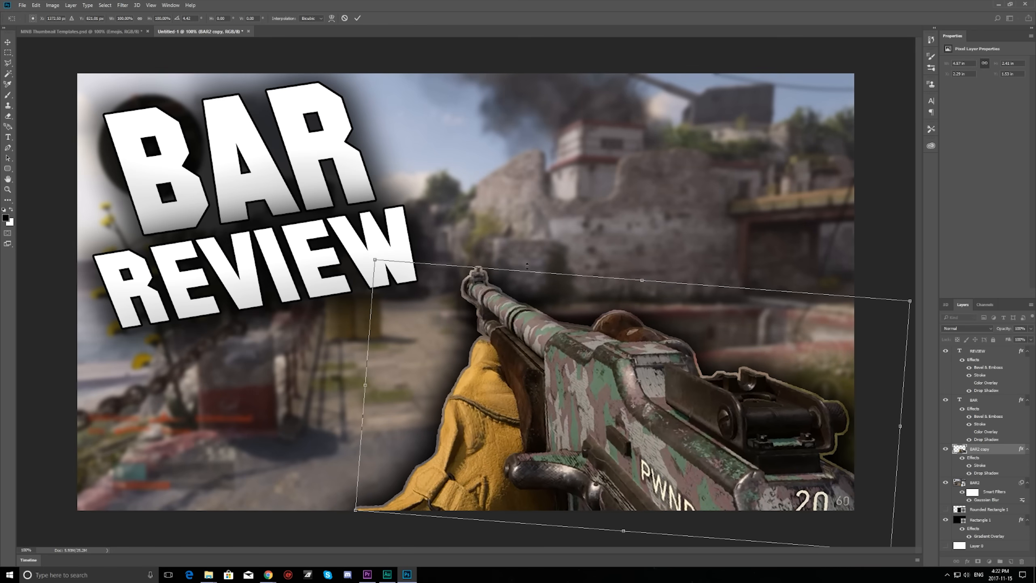
left_click(357, 18)
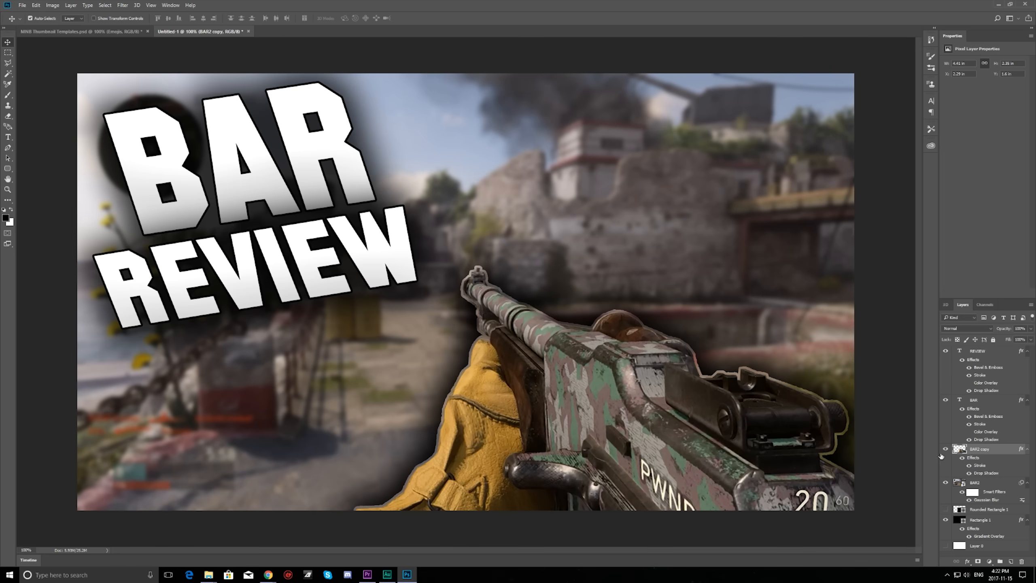
Step: Add a white Screen outer glow to the gun cutout and compare the gun with and without it
left_click(967, 562)
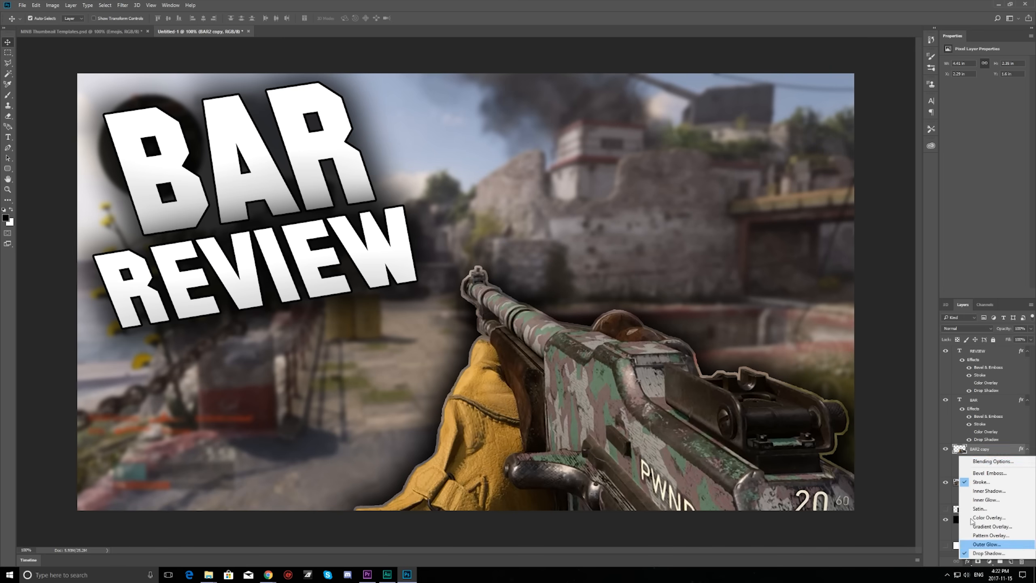
left_click(983, 461)
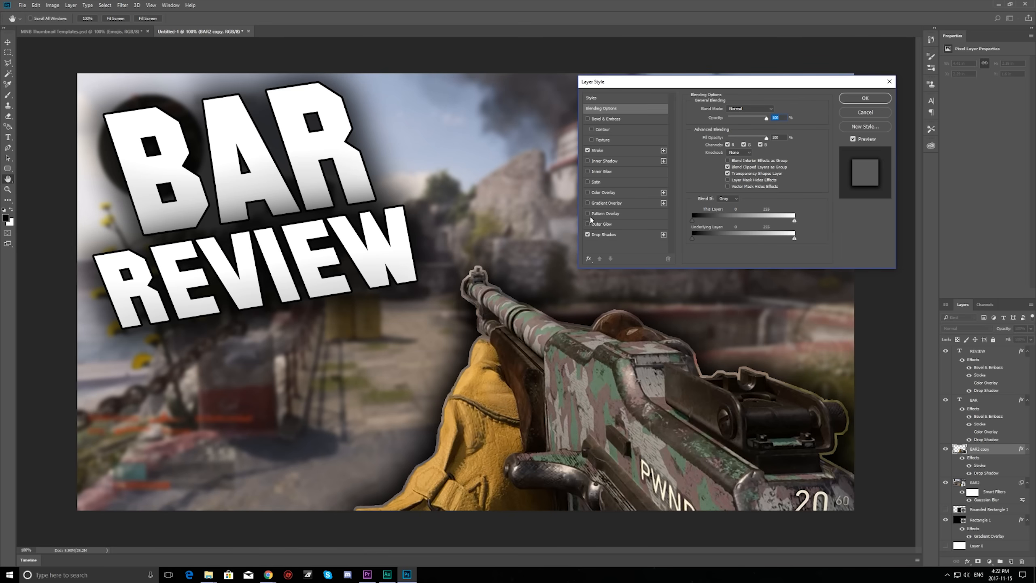
left_click(588, 223)
left_click(607, 224)
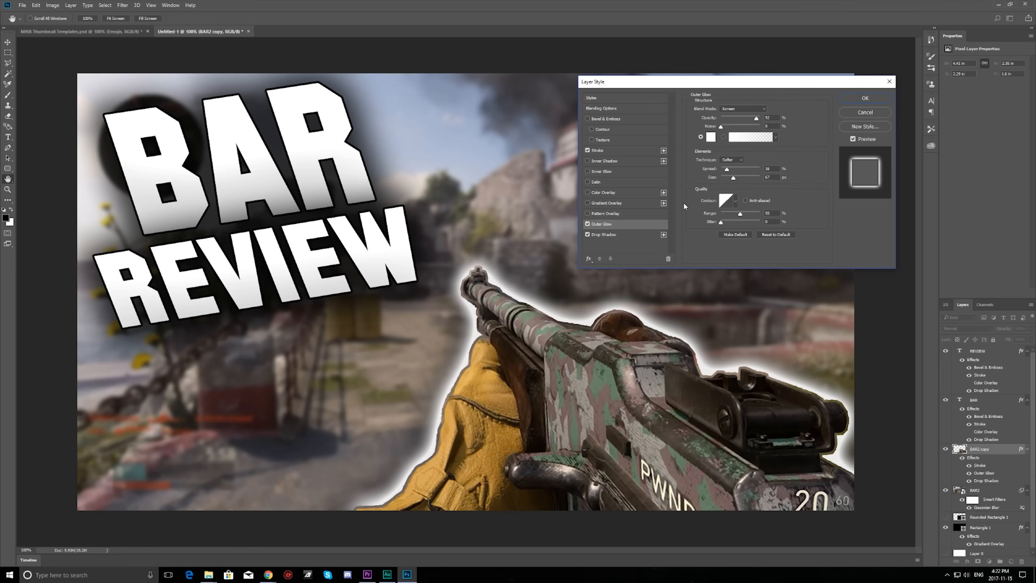
left_click(588, 224)
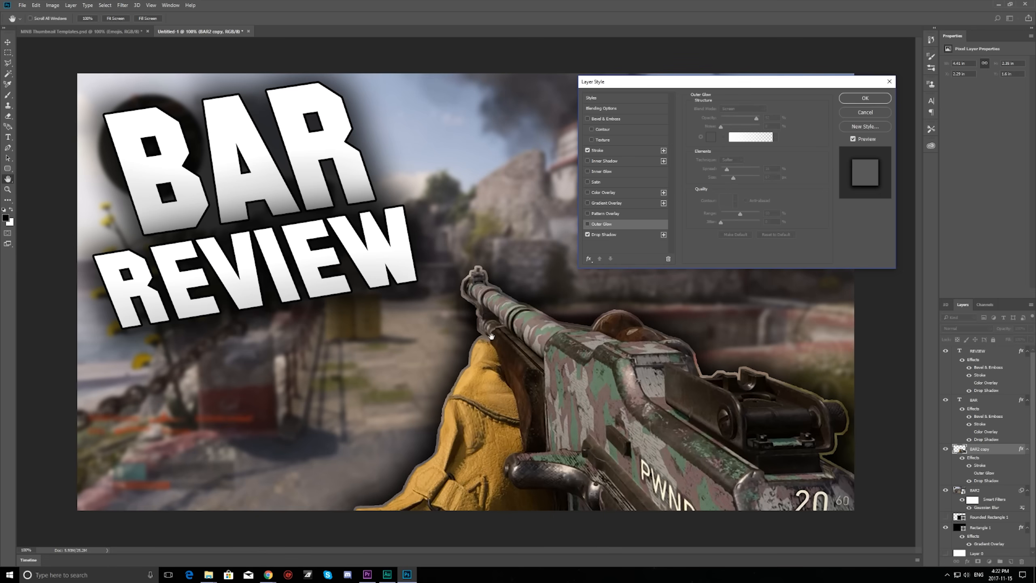
left_click(589, 225)
Step: Recolour the gun's outer glow light green, increase its size and reduce its spread
left_click(712, 138)
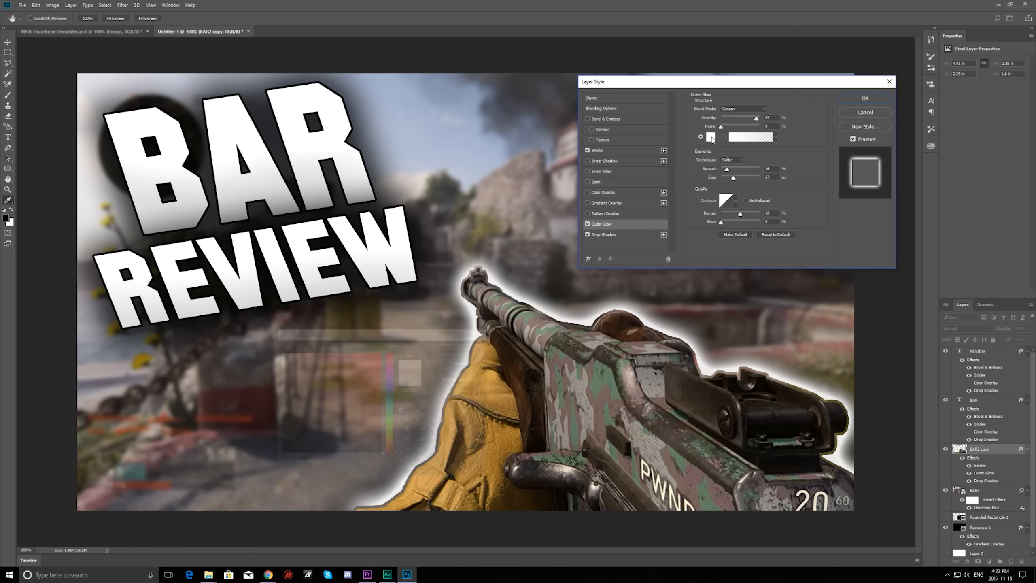
left_click_drag(400, 329, 588, 326)
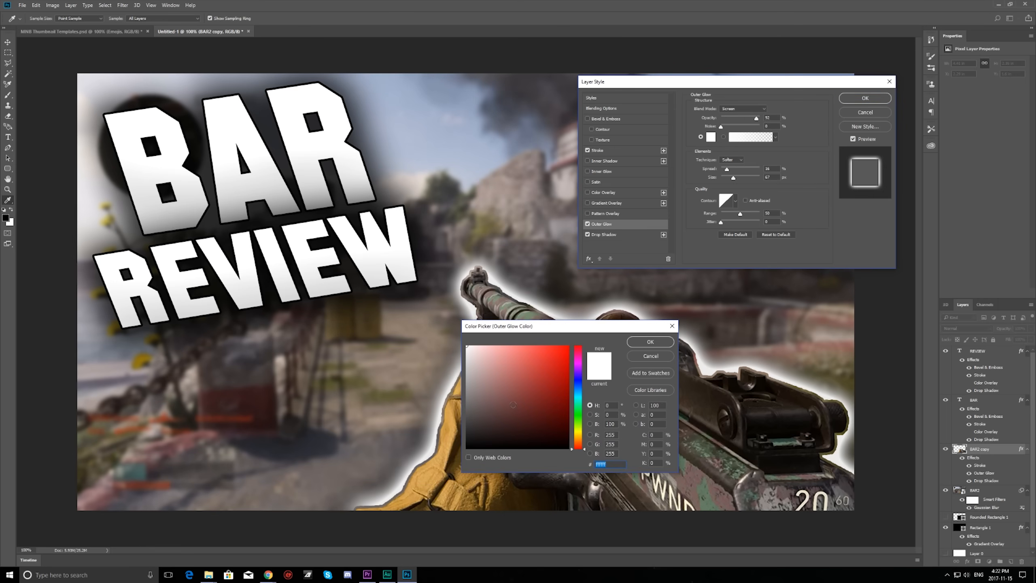
left_click_drag(580, 431, 581, 420)
mouse_move(563, 355)
left_mouse_down()
mouse_move(590, 332)
mouse_move(669, 336)
mouse_move(681, 362)
mouse_move(586, 336)
left_mouse_up()
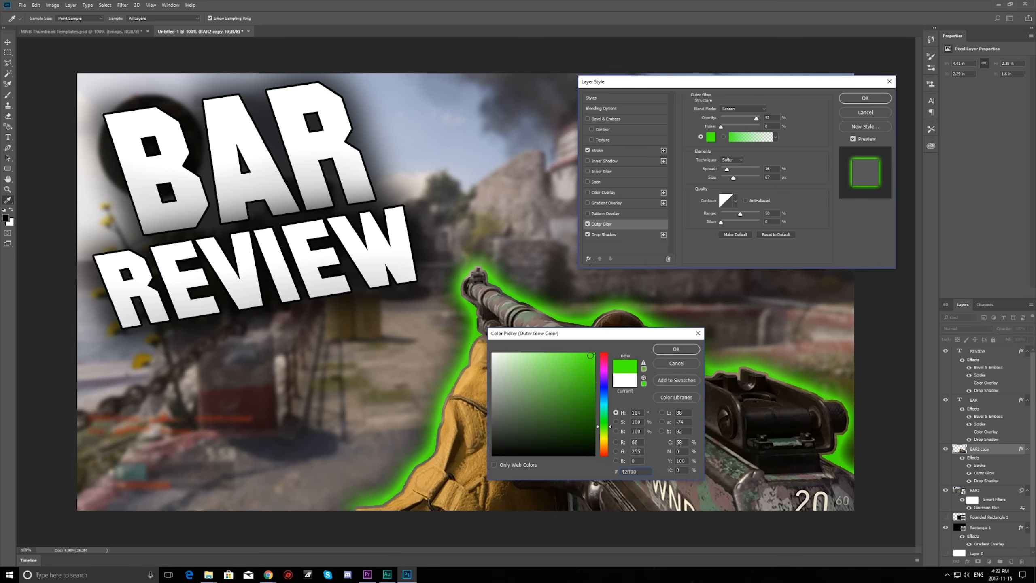
left_click(605, 428)
mouse_move(580, 394)
left_mouse_down()
mouse_move(570, 353)
mouse_move(547, 351)
mouse_move(555, 353)
left_mouse_up()
left_click_drag(618, 337, 678, 320)
left_click(736, 334)
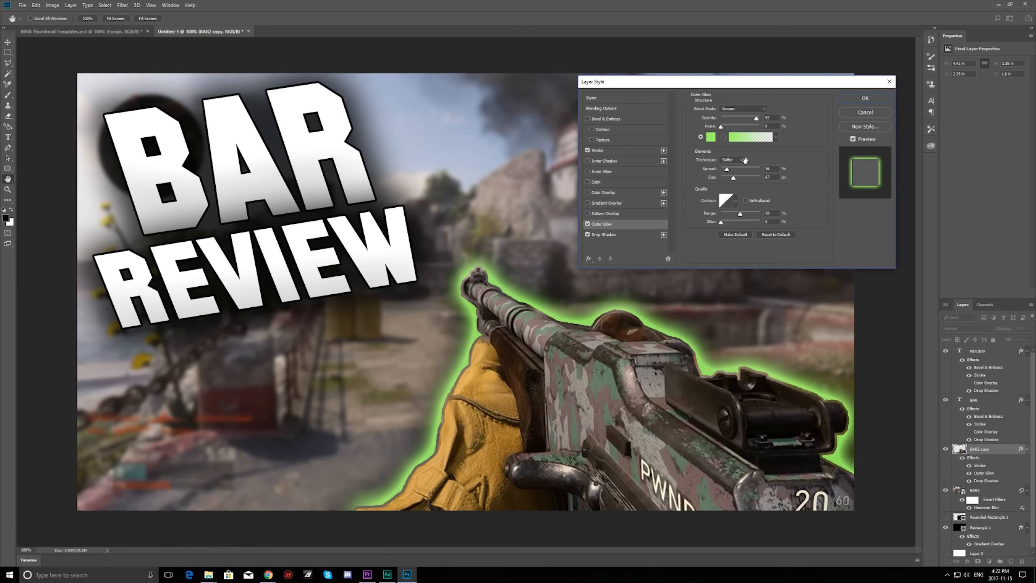
left_click_drag(734, 178, 748, 179)
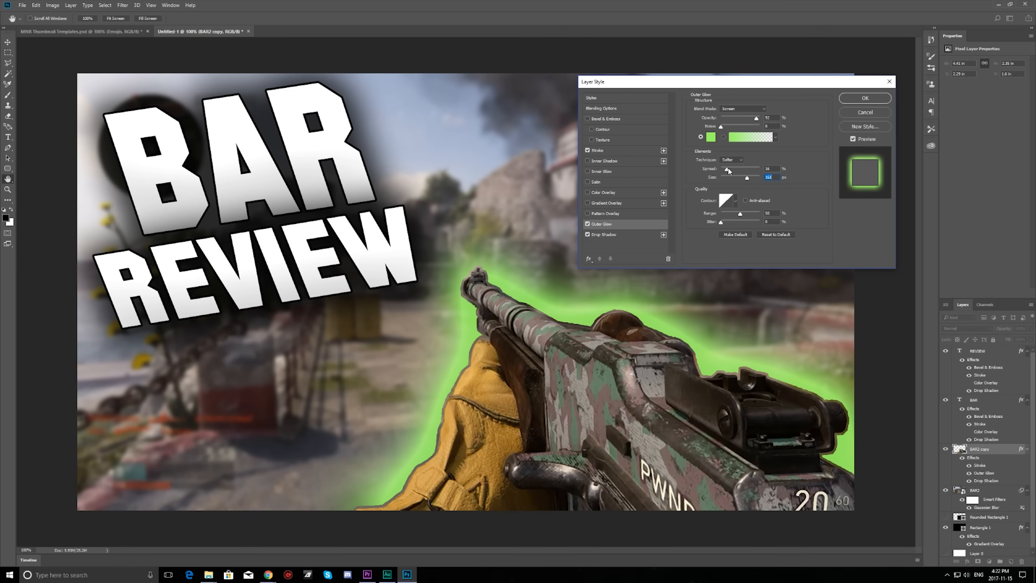
left_click_drag(729, 170, 725, 173)
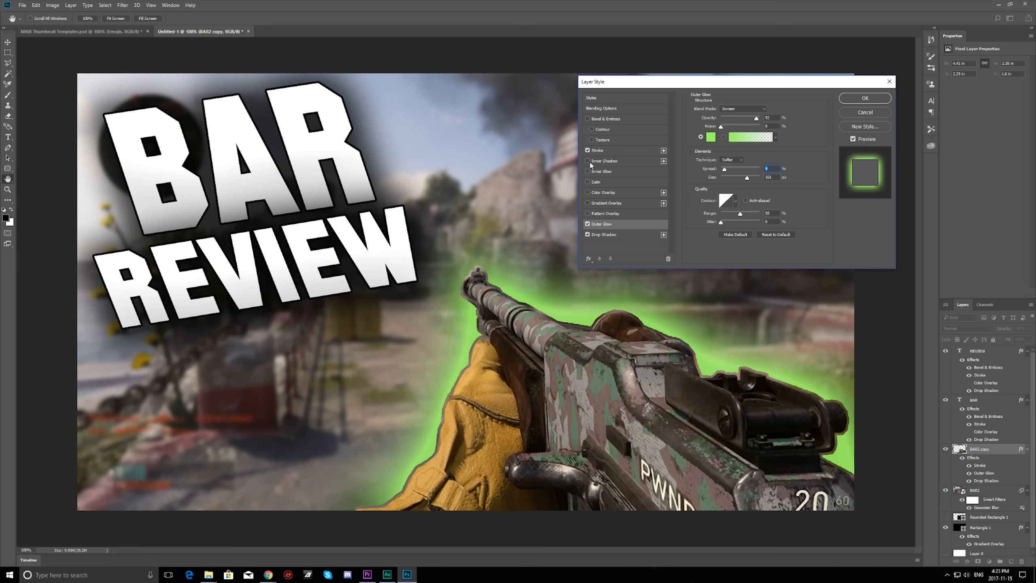
Step: Set the blend mode of the gun cutout's stroke to Normal
left_click(600, 152)
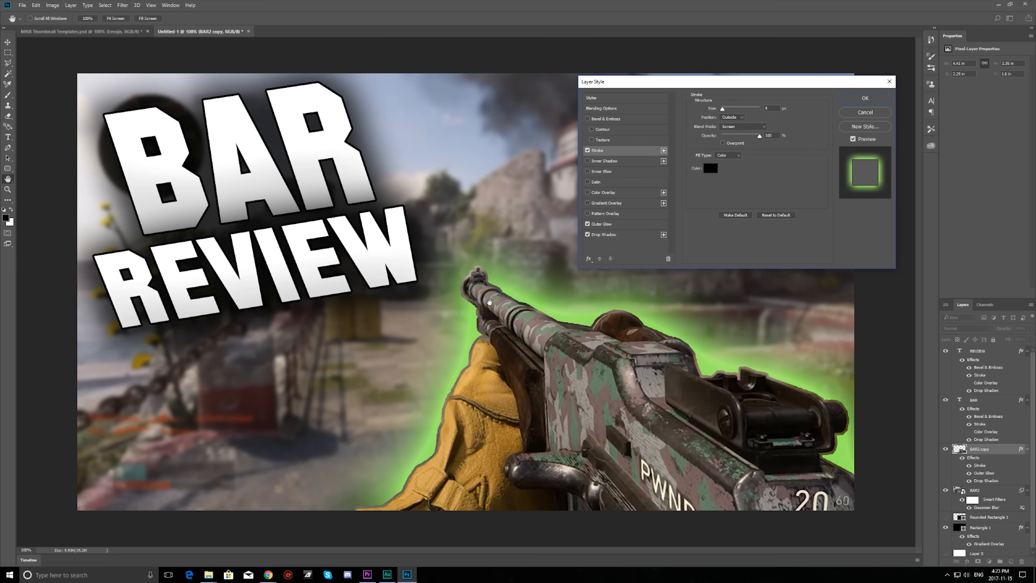
left_click(741, 128)
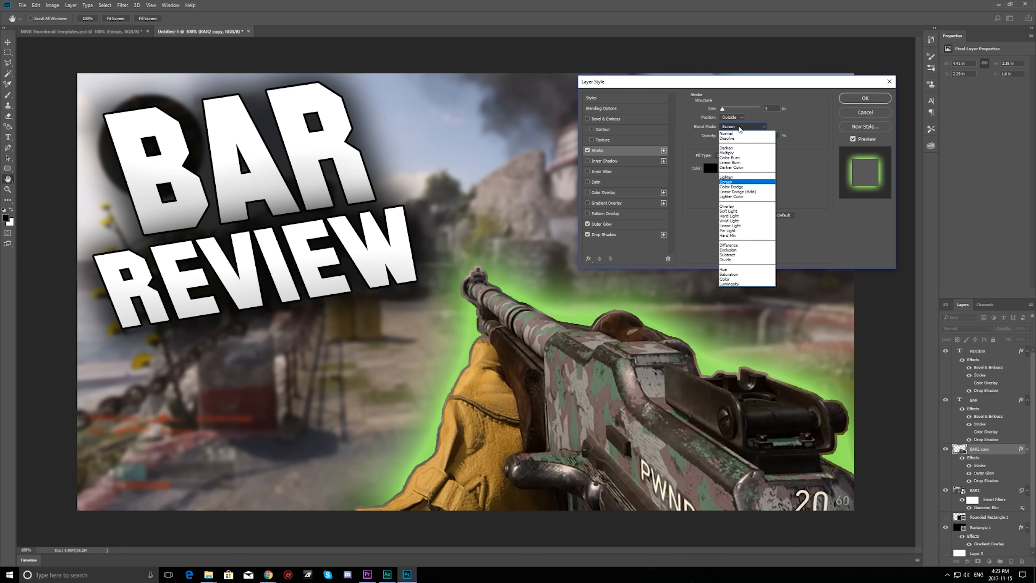
left_click(740, 134)
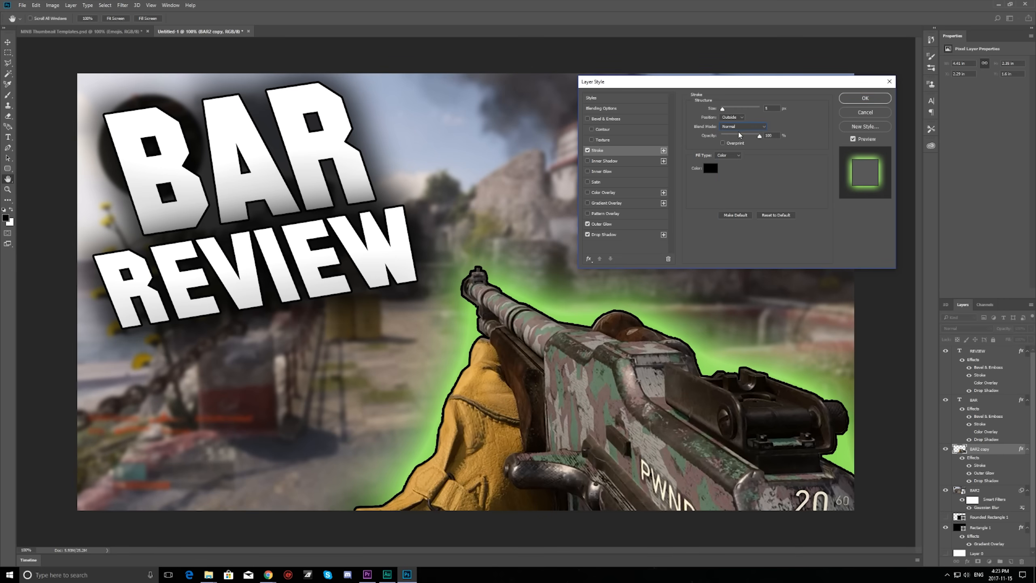
Step: Recolour the gun's stroke yellow-green (baff00) after trying brighter and darker greens, and thicken it slightly
left_click(710, 168)
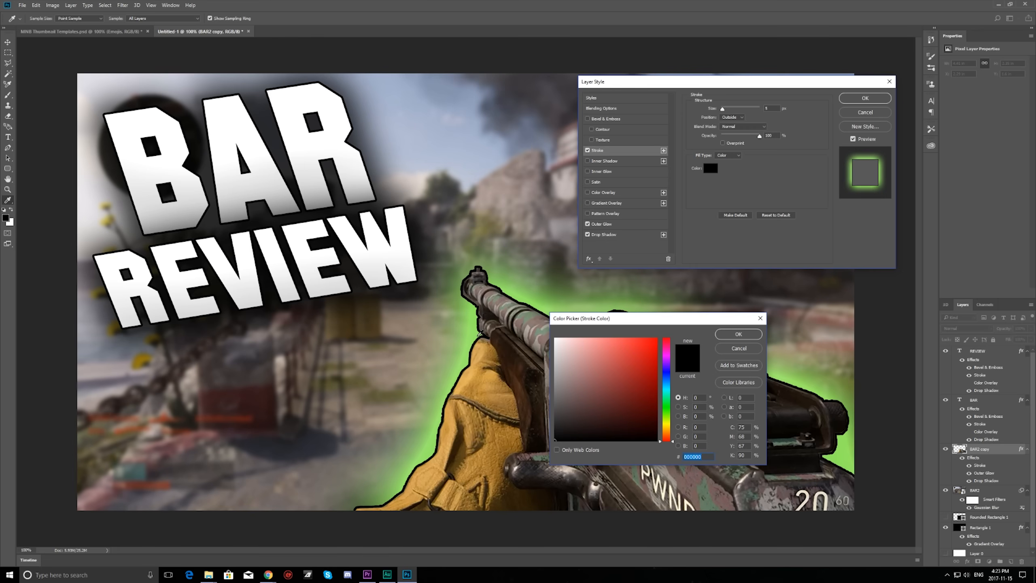
left_click(480, 334)
mouse_move(666, 419)
left_mouse_down()
mouse_move(674, 285)
mouse_move(328, 230)
mouse_move(229, 246)
left_mouse_up()
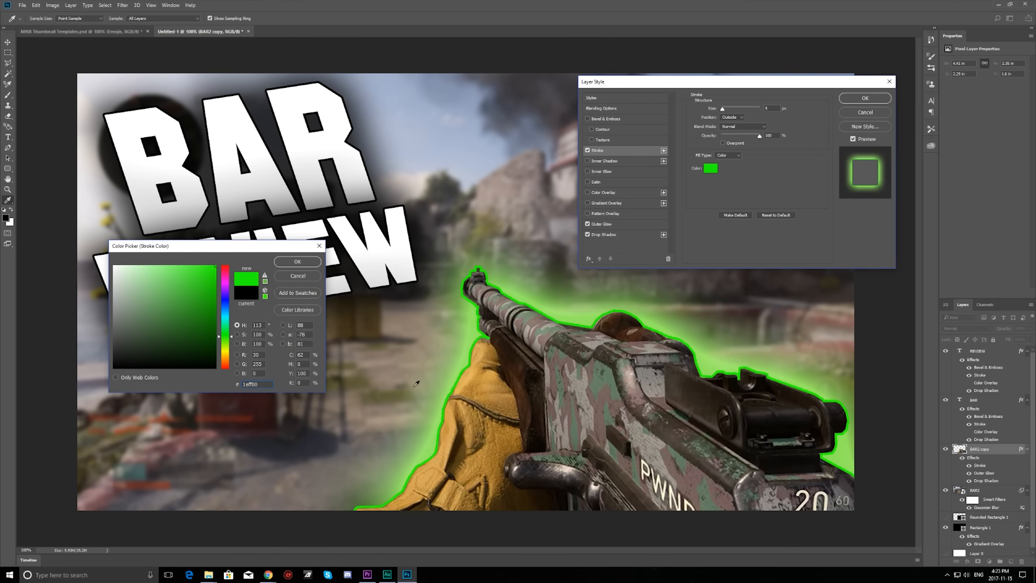
left_click(209, 320)
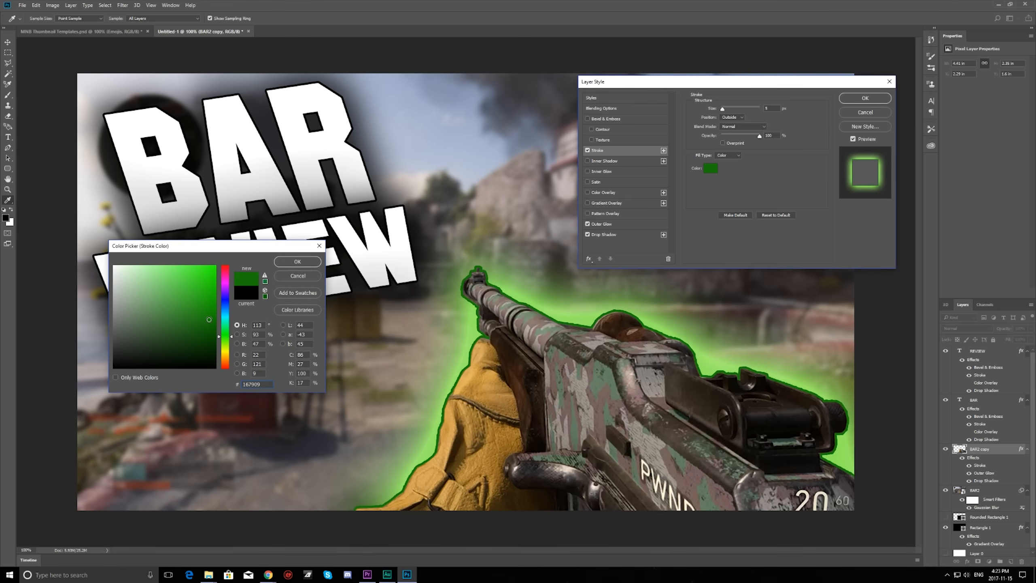
left_click_drag(209, 320, 261, 194)
left_click_drag(226, 337, 227, 349)
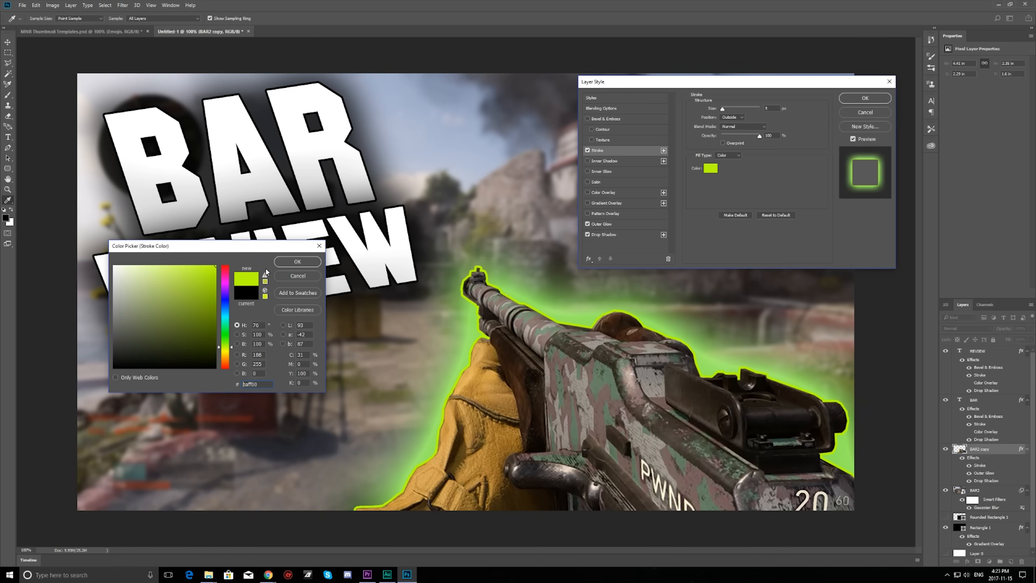
left_click(297, 262)
left_click_drag(724, 113, 725, 112)
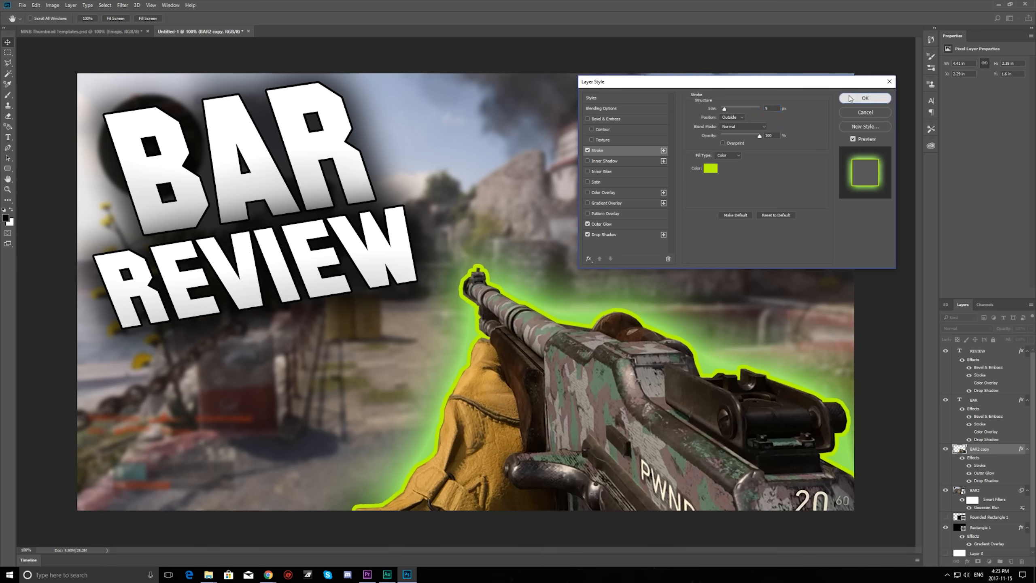
left_click(865, 98)
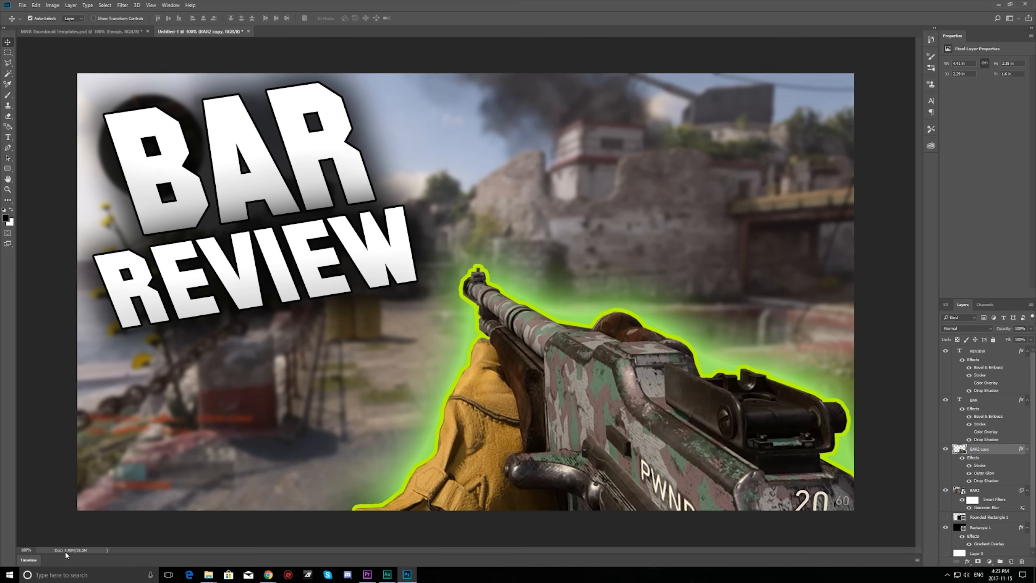
Step: Preview the thumbnail at 30%, 33% and 10% zoom to judge its small-size readability, and return to 100%
left_click(25, 549)
type("30")
key("Return")
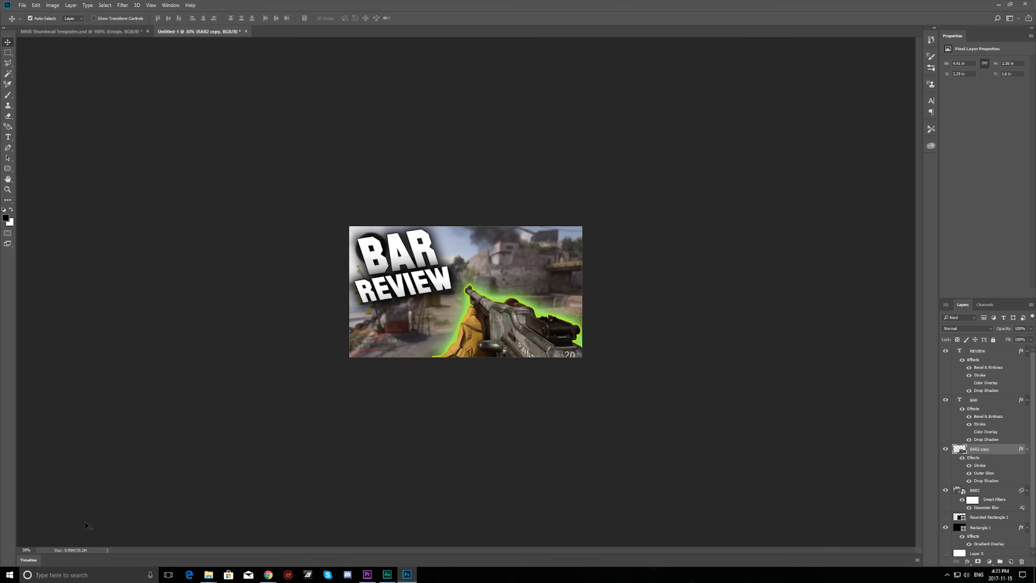
key("Return")
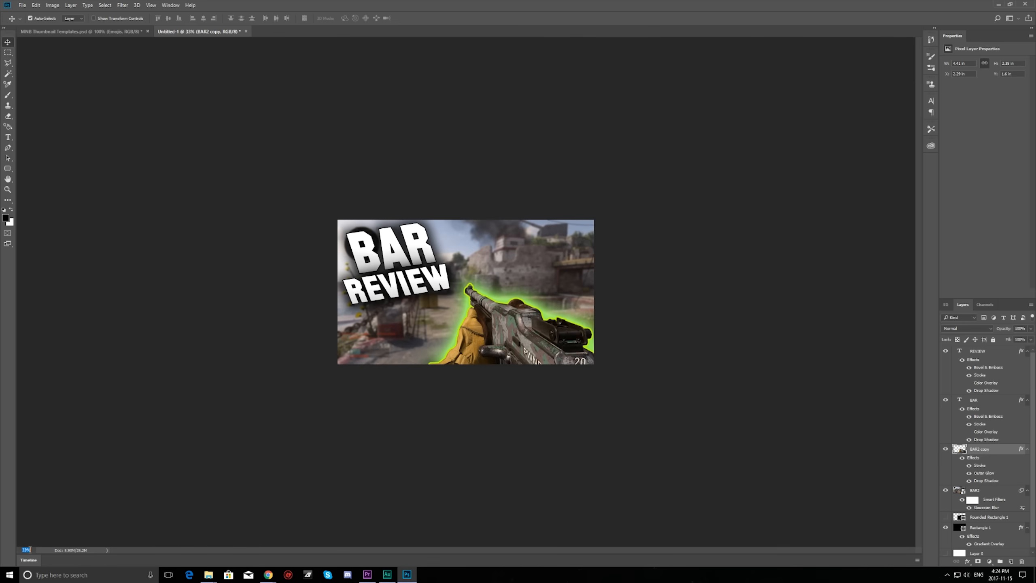
type("10")
key("Return")
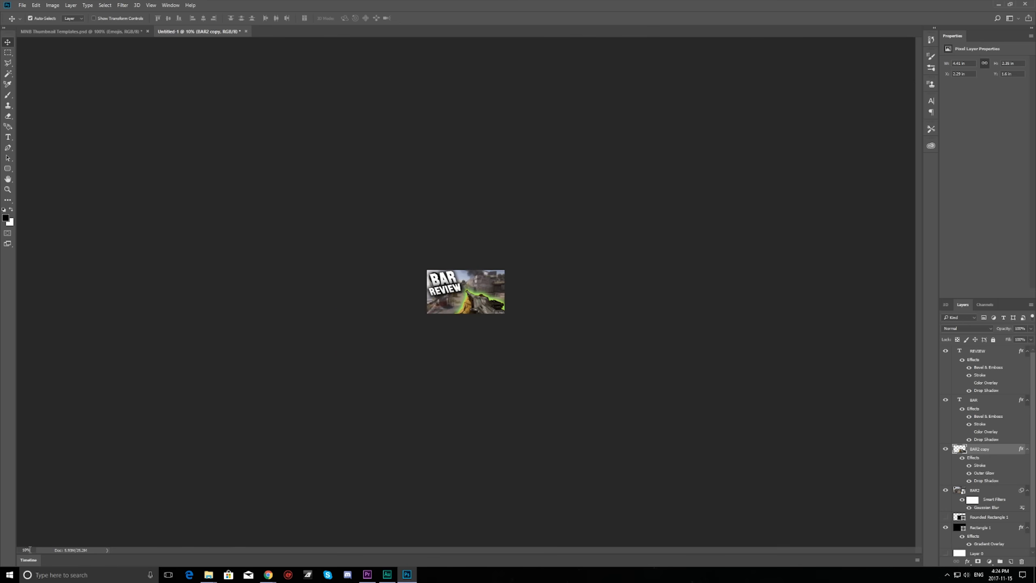
key("Up")
key("Return")
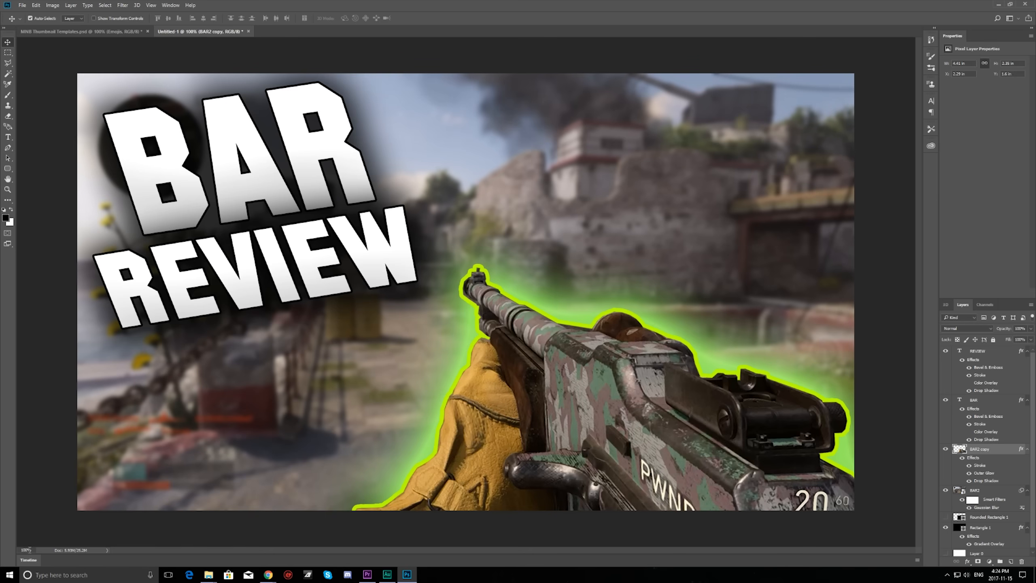
Step: Add a Hue/Saturation adjustment to the blurred BAR2 background layer and try shifting its overall hue
scroll(975, 449, "down", 1)
left_click(971, 486)
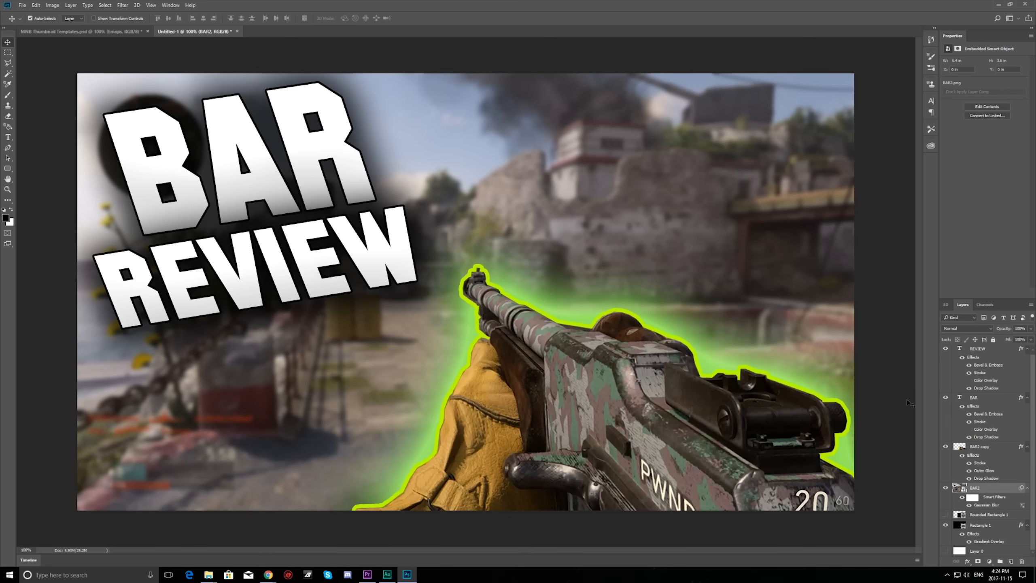
left_click(946, 489)
left_click(946, 489)
left_click(52, 5)
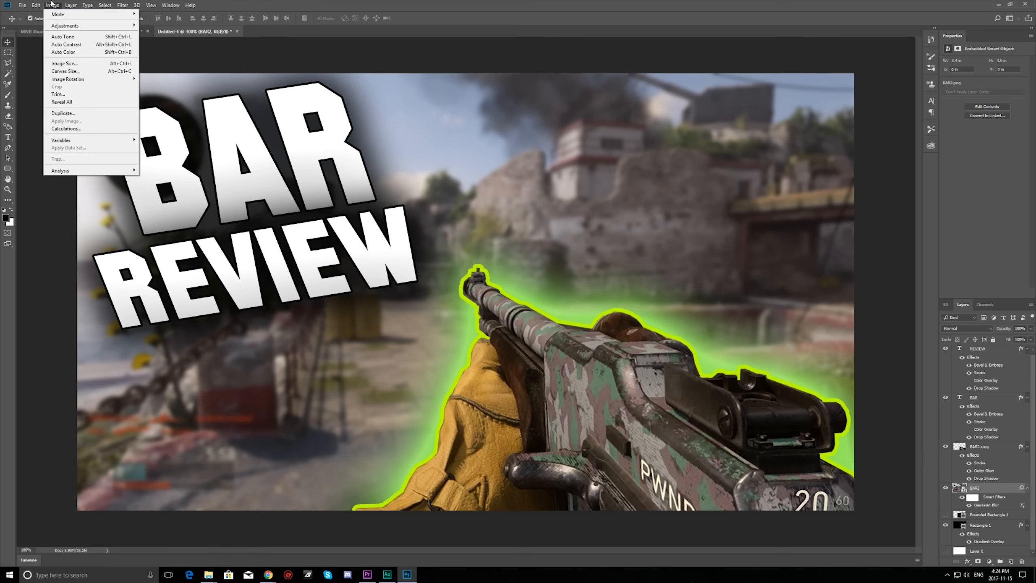
mouse_move(128, 27)
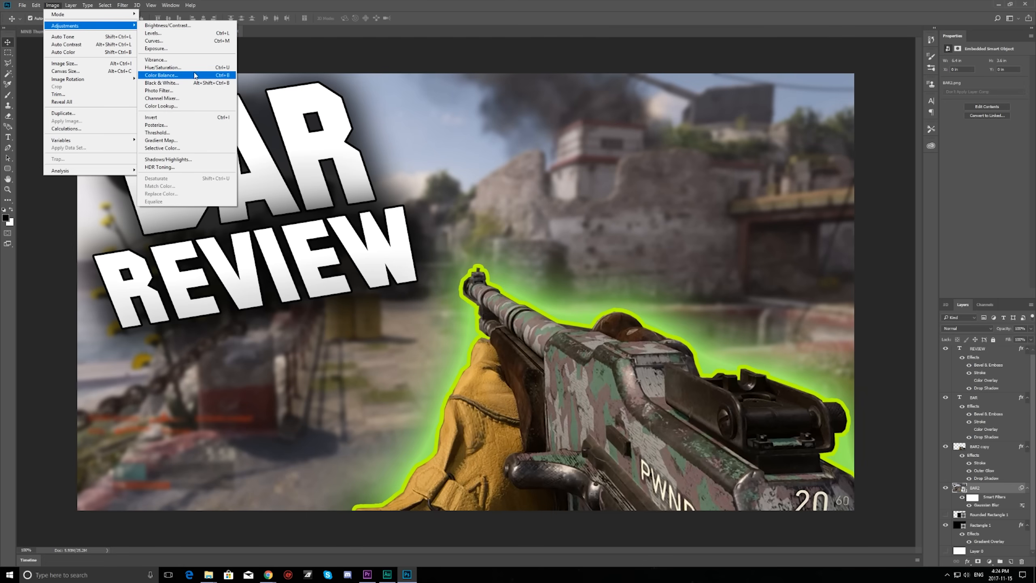
left_click(182, 68)
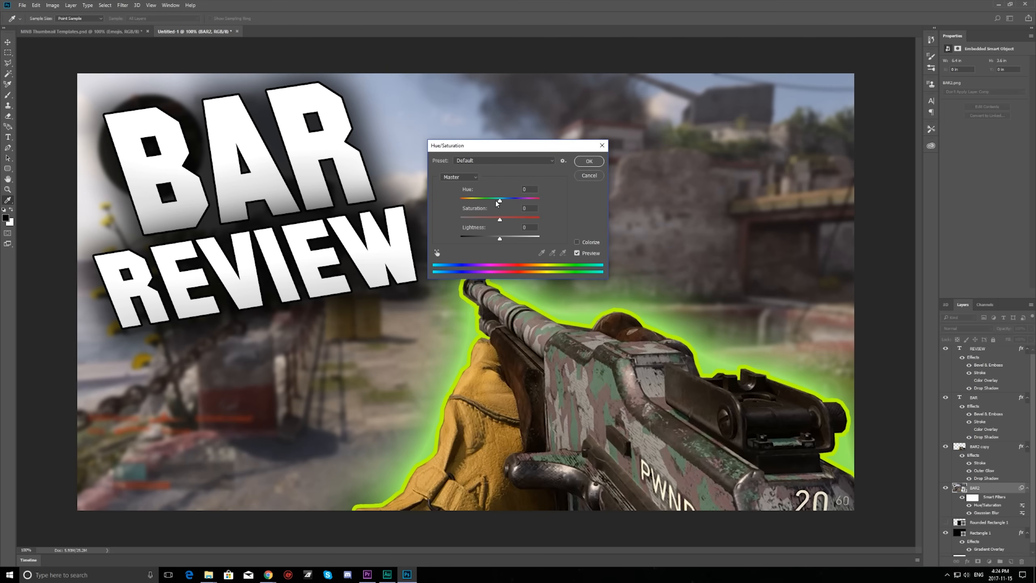
mouse_move(499, 200)
left_mouse_down()
mouse_move(467, 199)
mouse_move(499, 199)
left_mouse_up()
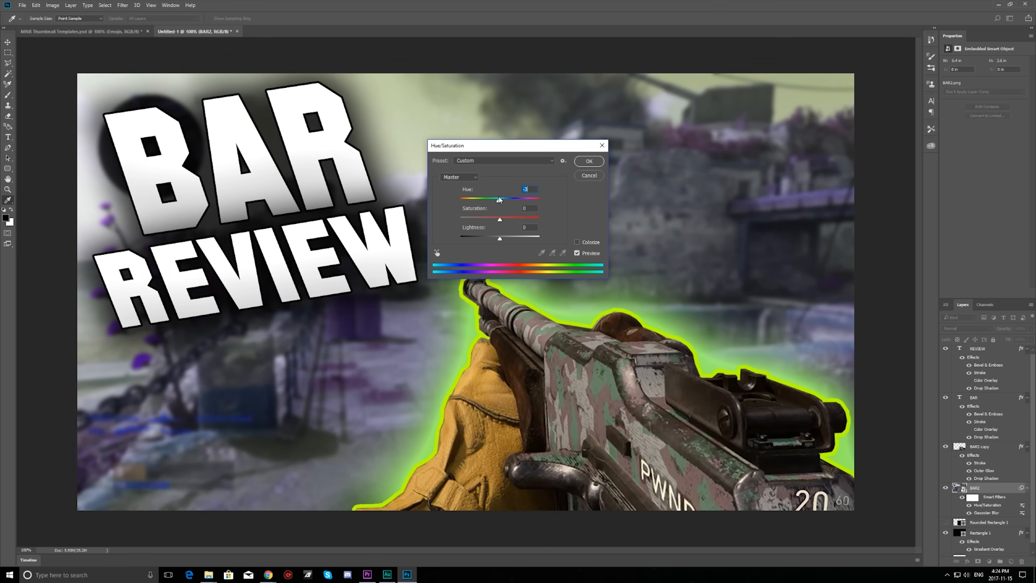
Step: Colorize the blurred background with a green hue at saturation 25 and apply the adjustment
left_click(577, 242)
left_click_drag(461, 200, 481, 200)
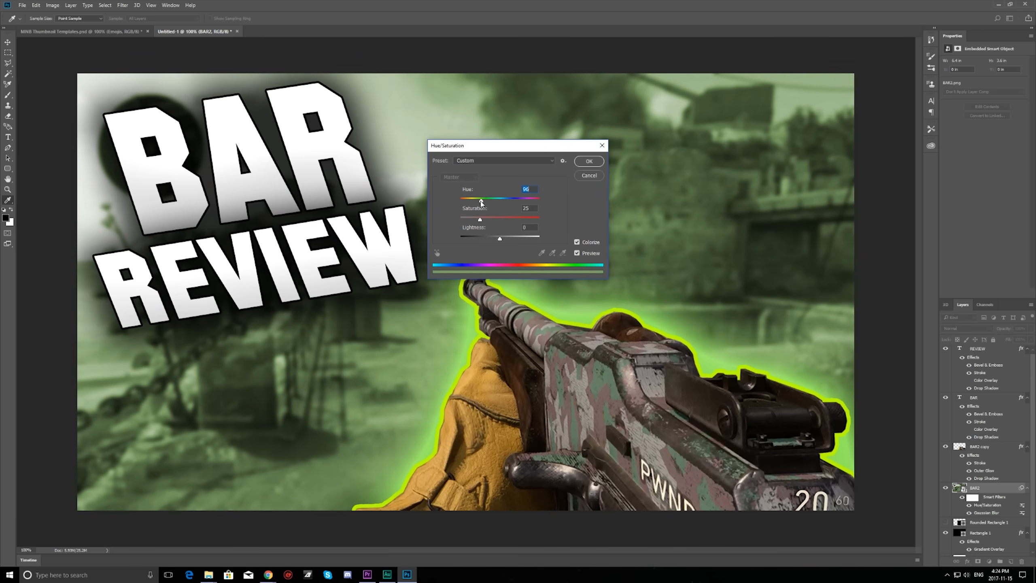
left_click_drag(481, 146, 704, 196)
left_click_drag(704, 251, 707, 253)
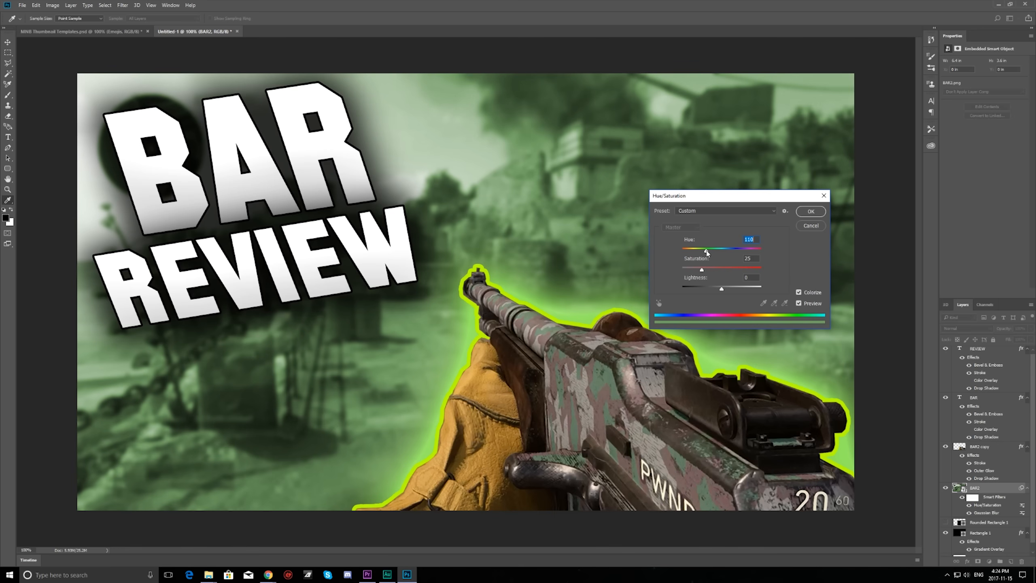
left_click_drag(686, 200, 562, 180)
left_click(677, 194)
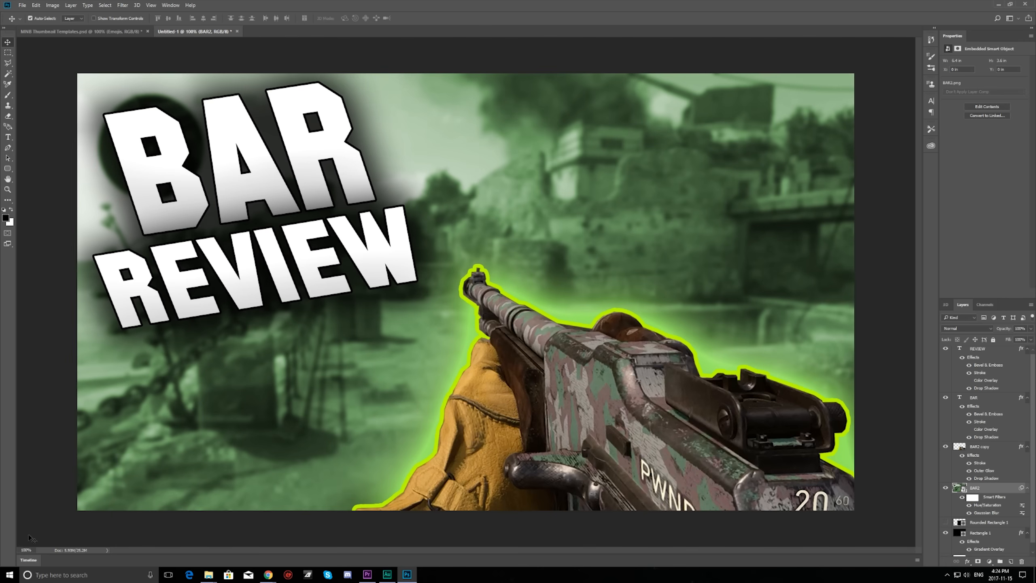
Step: Preview the green-tinted thumbnail at 20% zoom and return to 100%
left_click(24, 550)
key("BackSpace")
type("20")
key("Return")
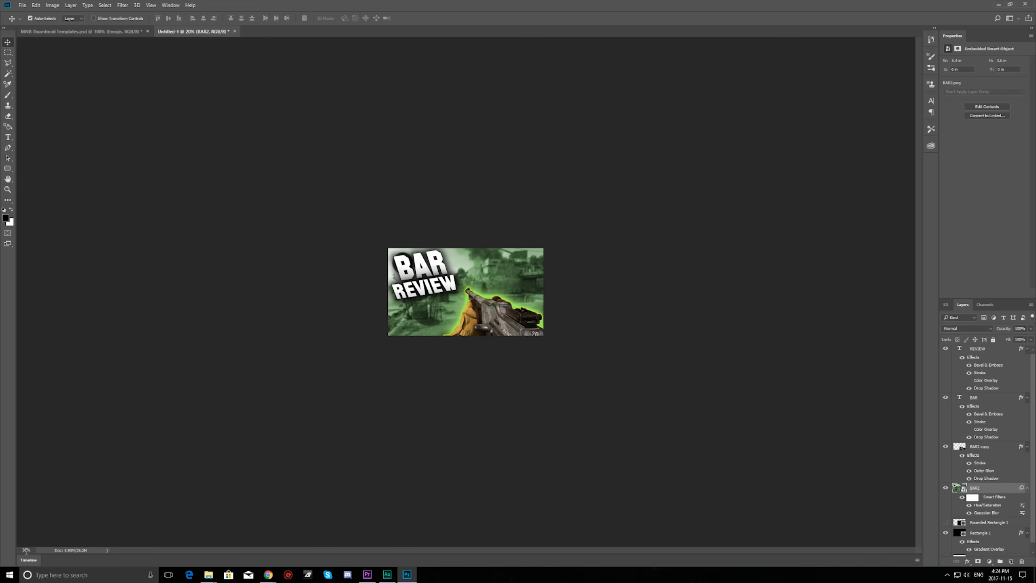
type("100")
key("Return")
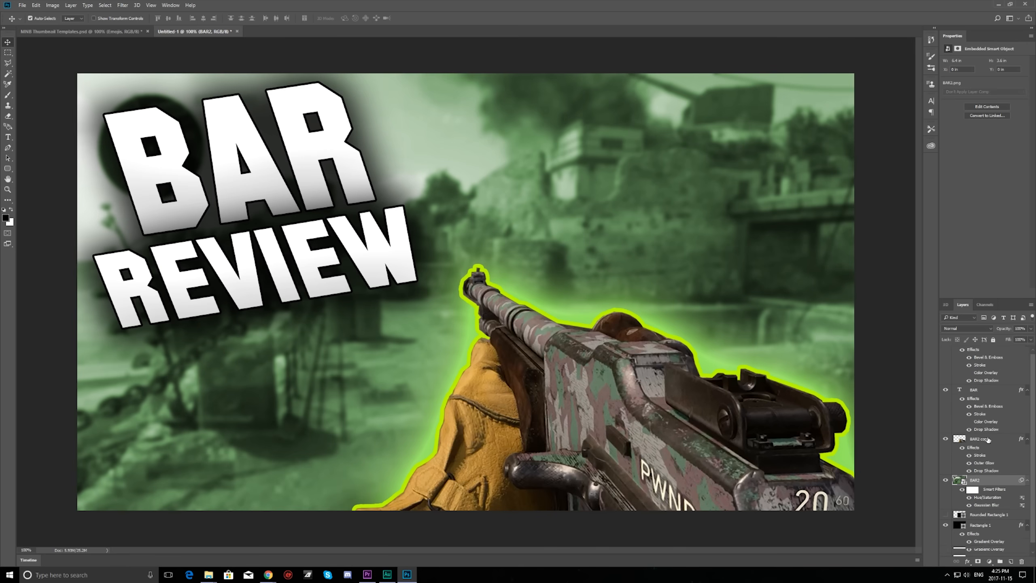
Step: Open the REVIEW text's layer style and compare the text with and without its drop shadow
left_click(978, 349)
right_click(965, 559)
left_click(979, 465)
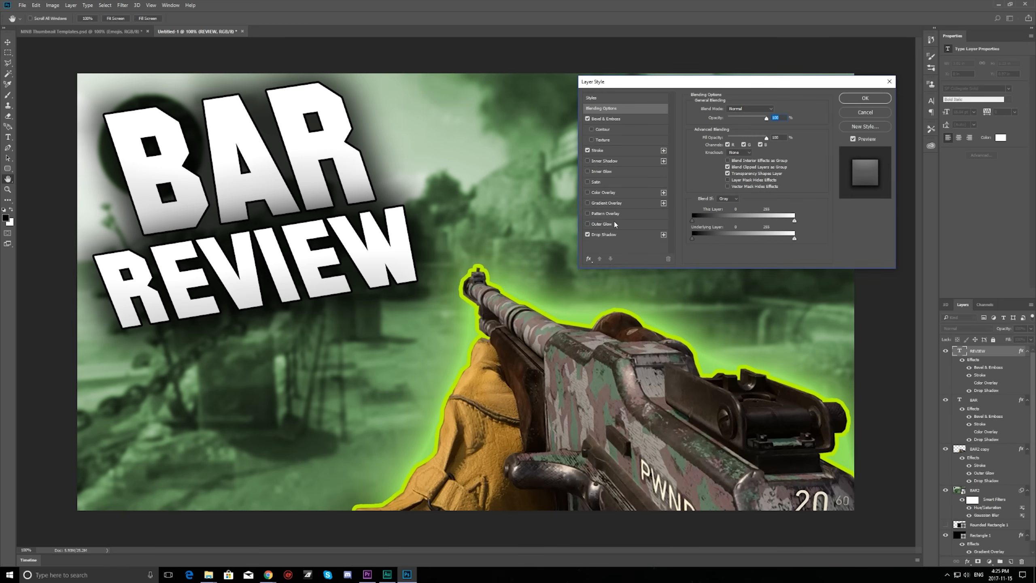
left_click(588, 235)
left_click(589, 235)
left_click(608, 237)
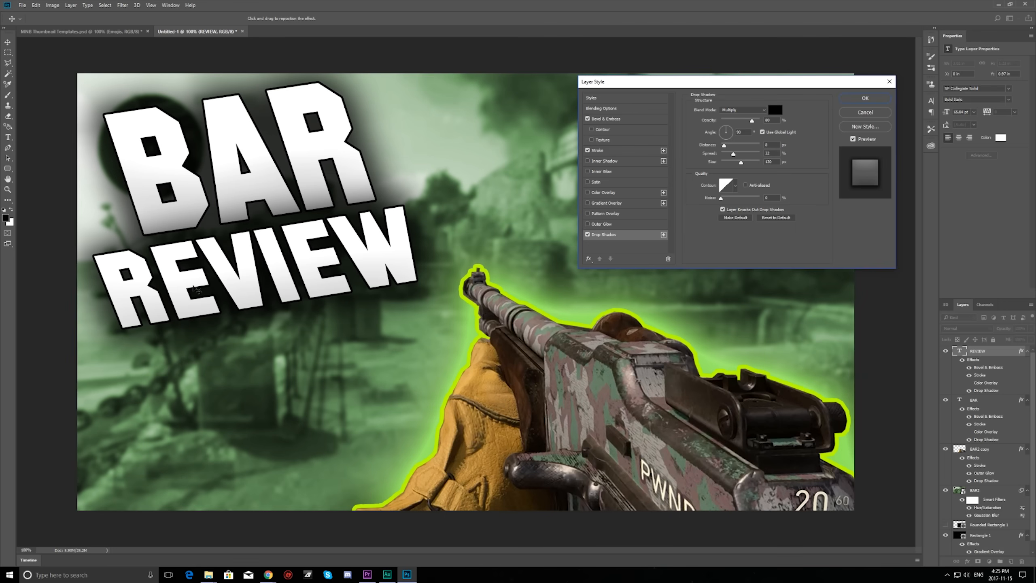
Step: Add a gradient overlay to the REVIEW text using the Orange, Yellow, Orange preset
left_click(600, 204)
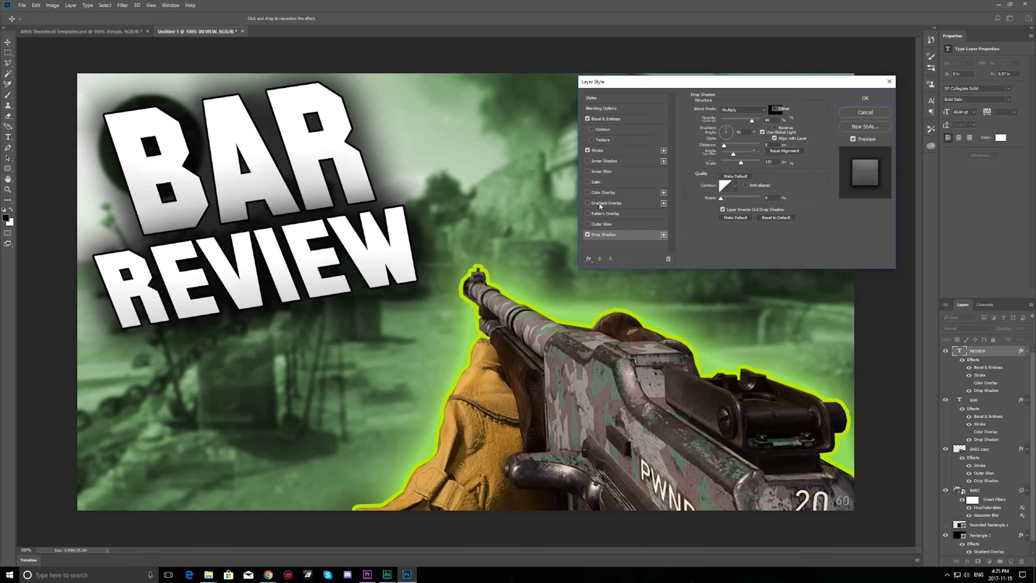
left_click(737, 129)
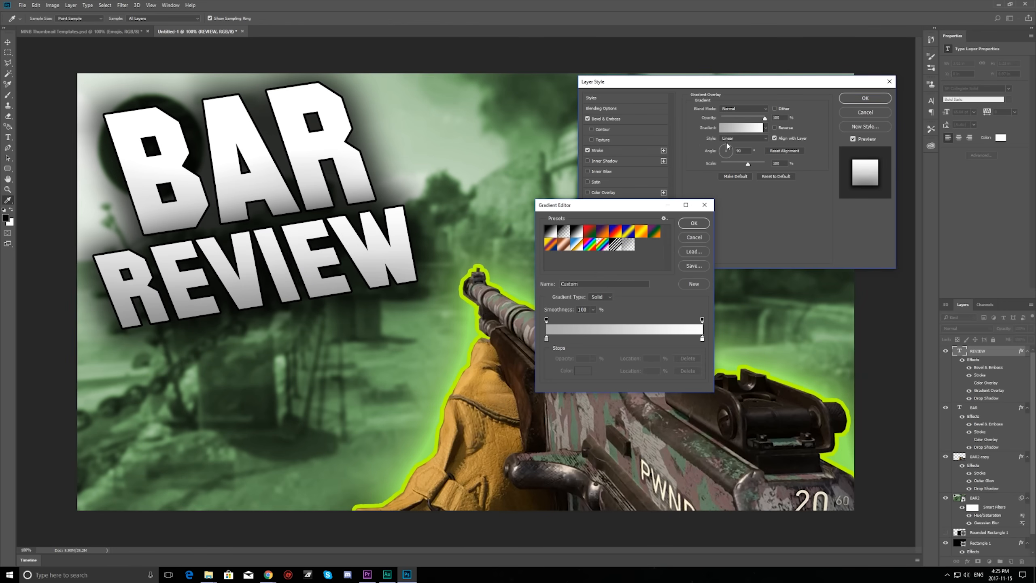
left_click(642, 236)
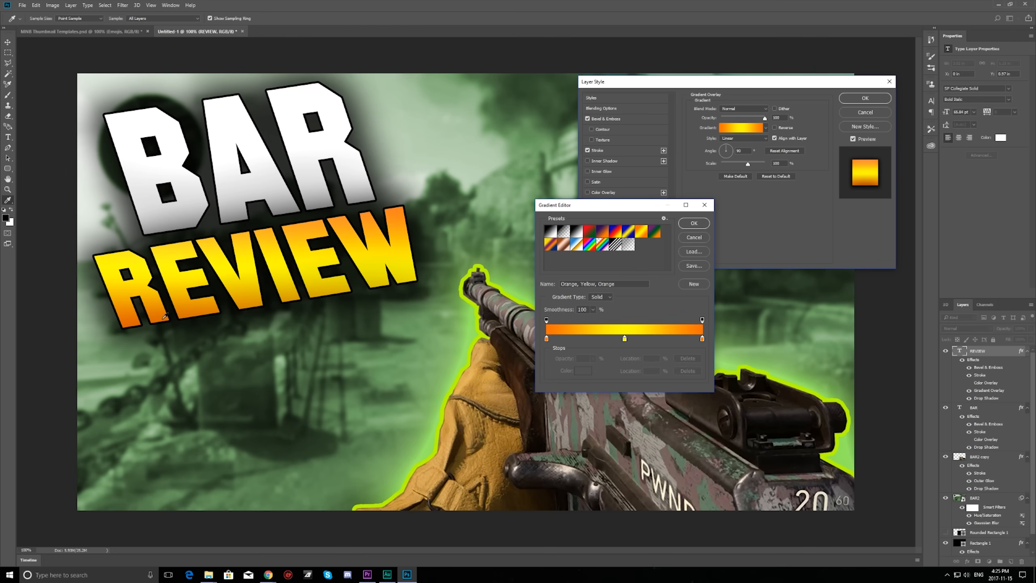
Step: Change the REVIEW gradient's first colour stop from orange to dark green (2dae00)
double_click(547, 338)
left_click_drag(210, 250, 670, 228)
mouse_move(688, 323)
left_mouse_down()
mouse_move(672, 310)
mouse_move(671, 285)
mouse_move(646, 286)
mouse_move(658, 288)
mouse_move(664, 267)
mouse_move(682, 271)
left_mouse_up()
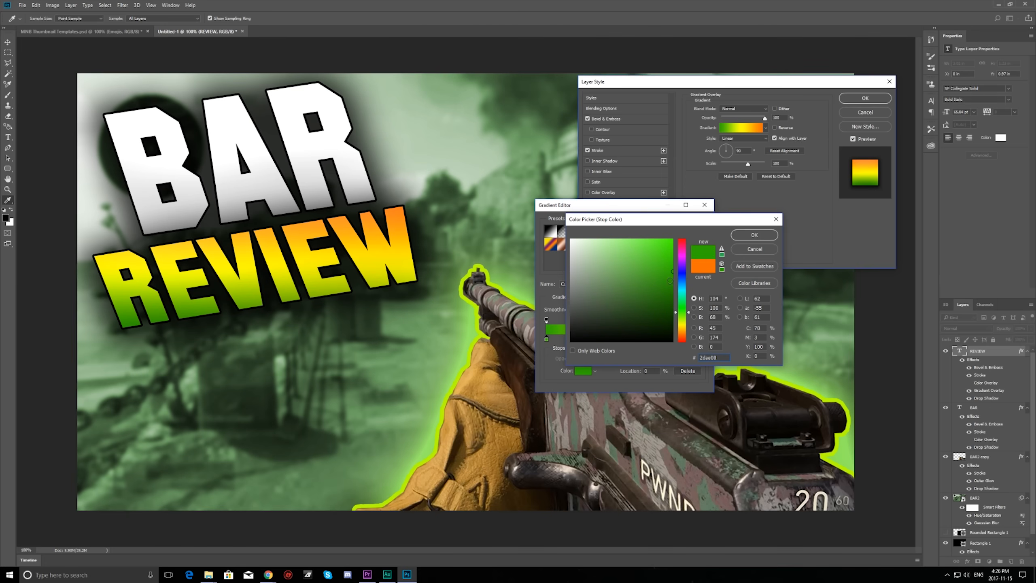
left_click(753, 235)
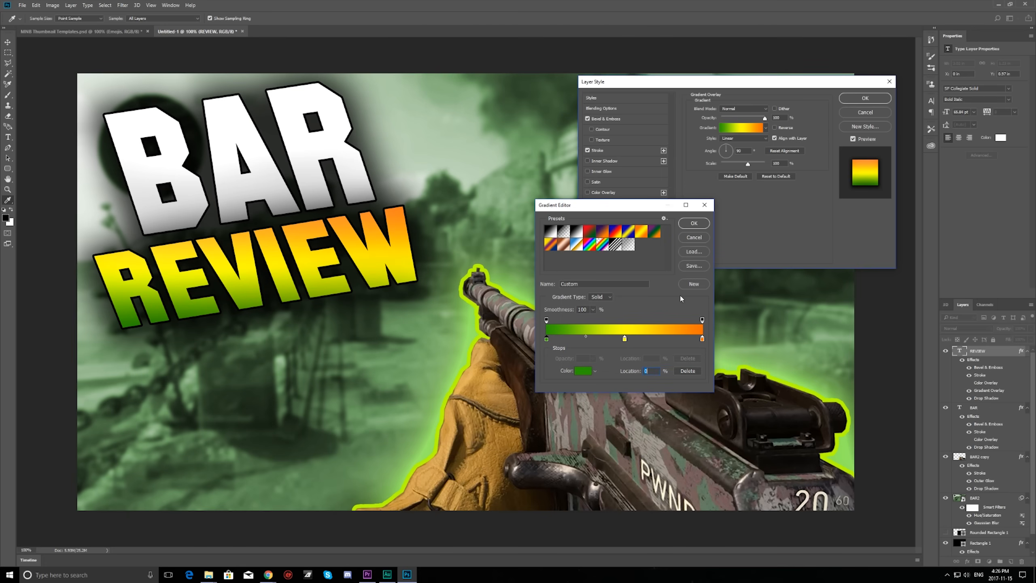
Step: Change the REVIEW gradient's middle colour stop to bright green (4eee00)
double_click(625, 339)
left_click(685, 320)
left_click_drag(685, 320, 684, 313)
mouse_move(665, 297)
left_mouse_down()
mouse_move(676, 280)
mouse_move(673, 245)
left_mouse_up()
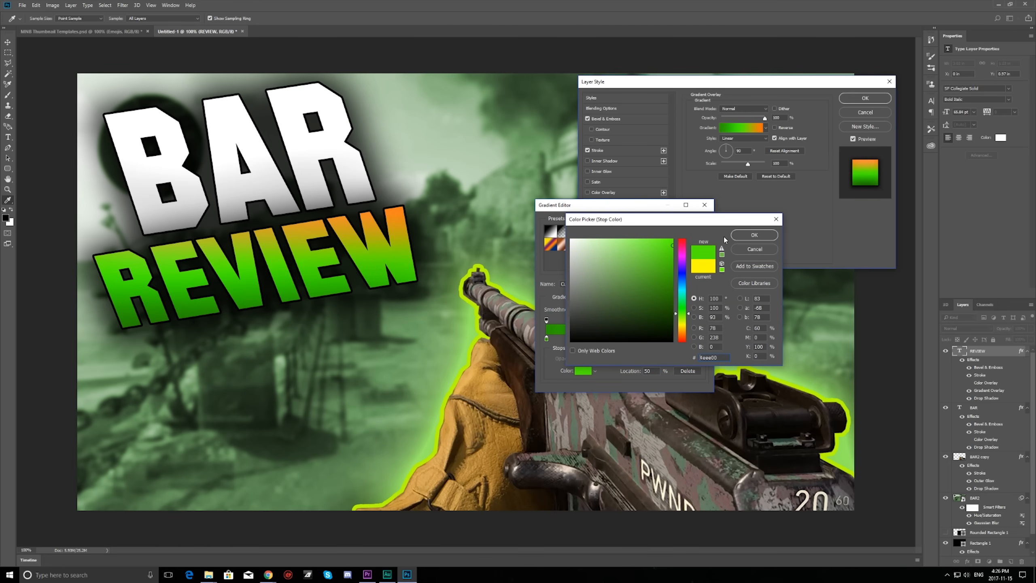
left_click(744, 236)
Step: Change the REVIEW gradient's last colour stop to white and accept the green-to-white gradient
double_click(699, 339)
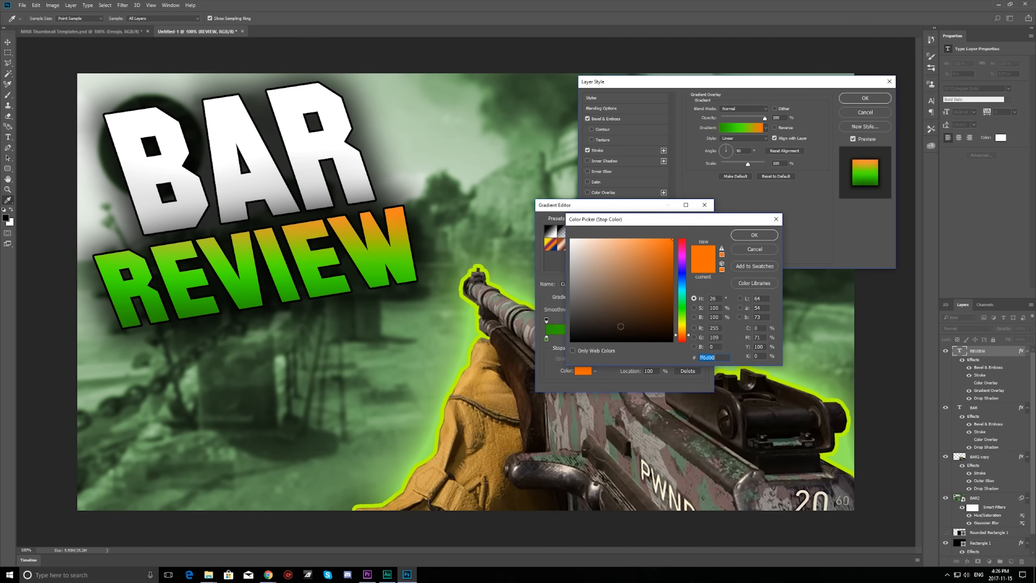
left_click_drag(573, 241, 558, 209)
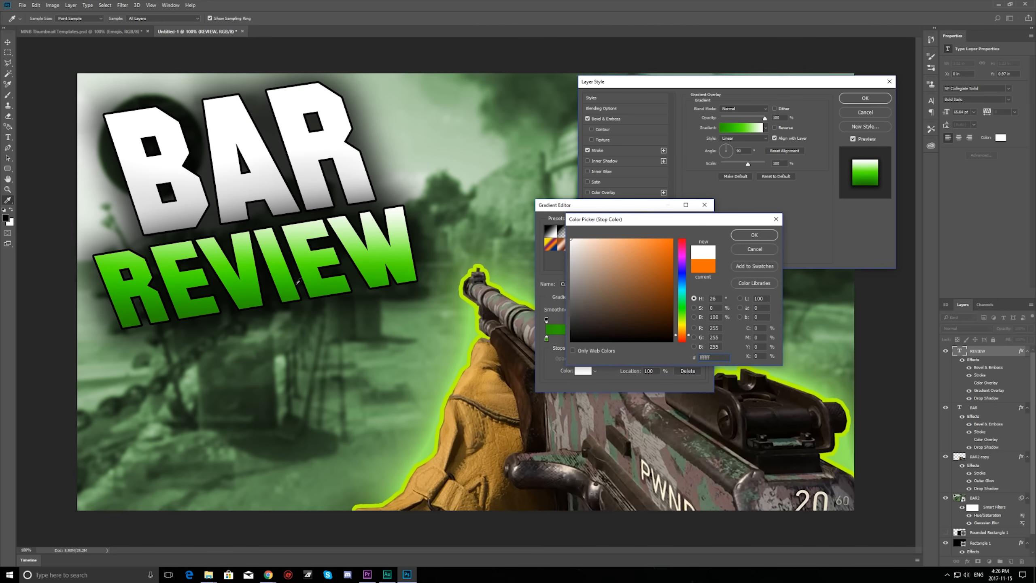
left_click_drag(580, 223, 608, 220)
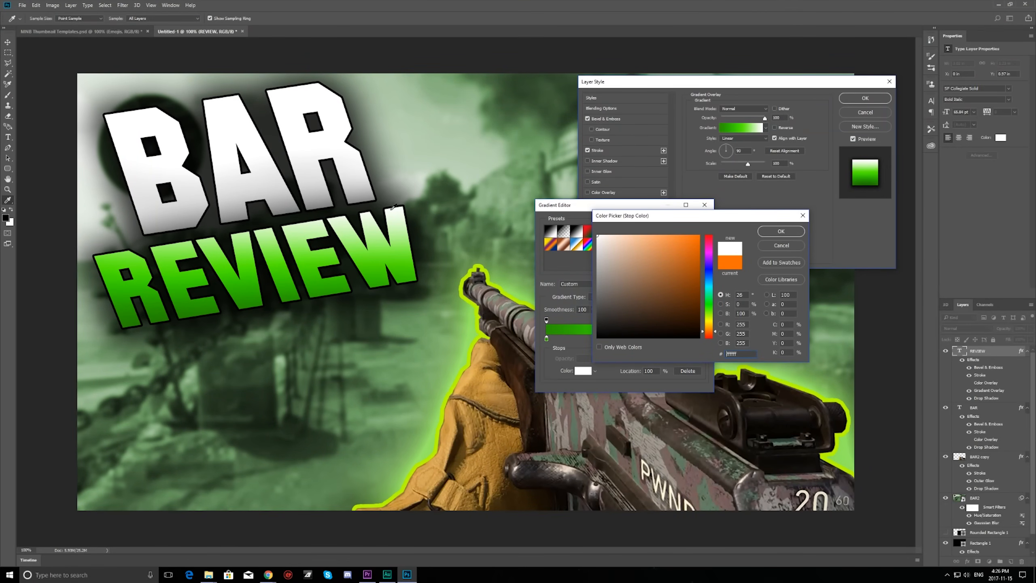
left_click_drag(736, 231, 684, 254)
left_click(722, 255)
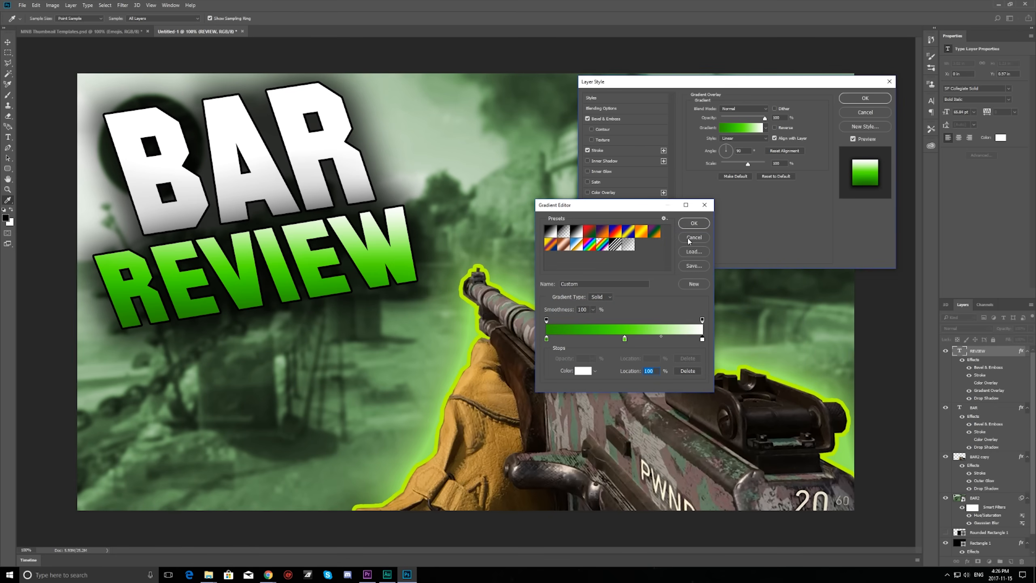
left_click(693, 223)
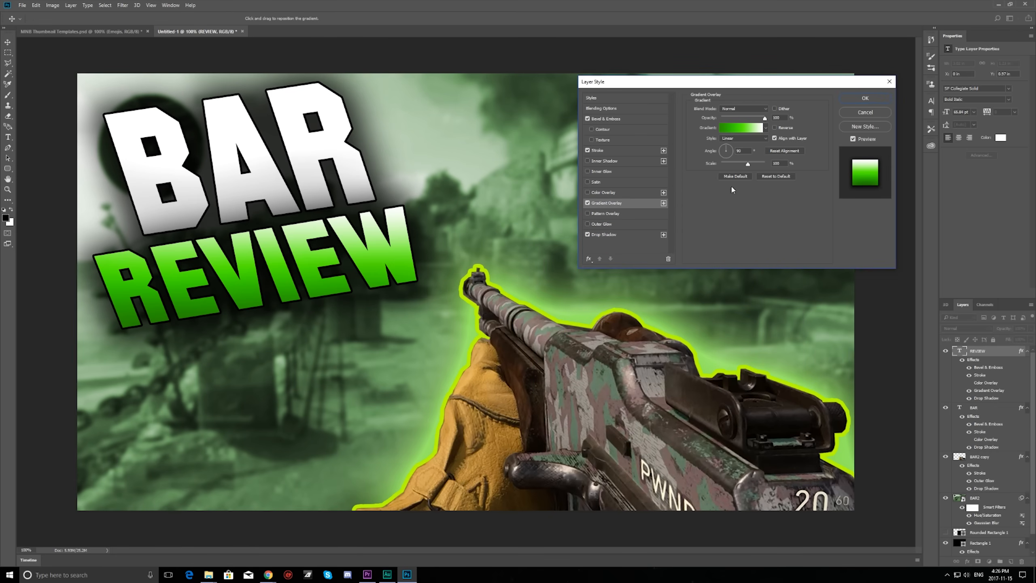
Step: Compare the REVIEW text with and without the gradient overlay, and apply the layer style with it enabled
left_click_drag(634, 87, 614, 268)
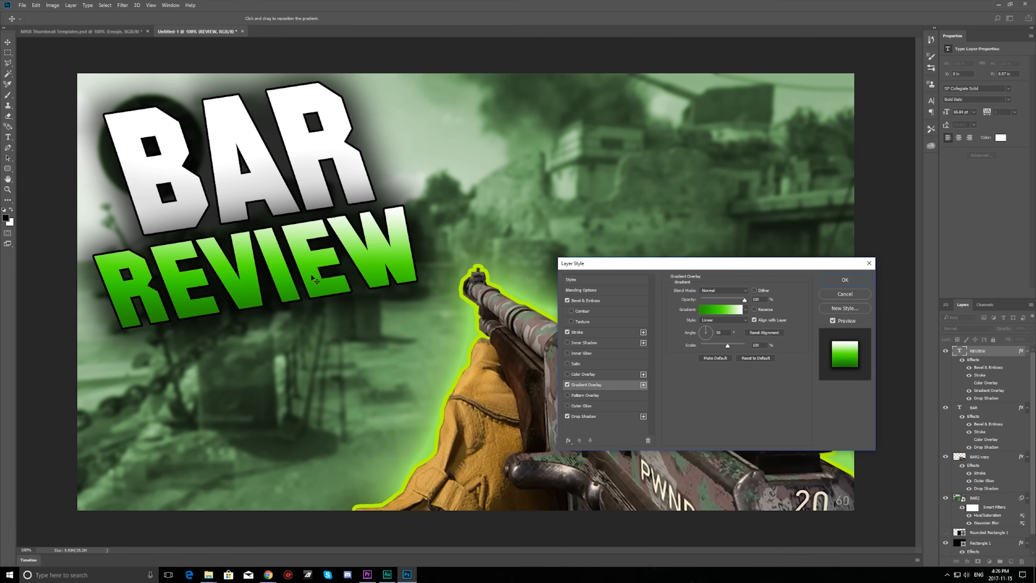
left_click(567, 384)
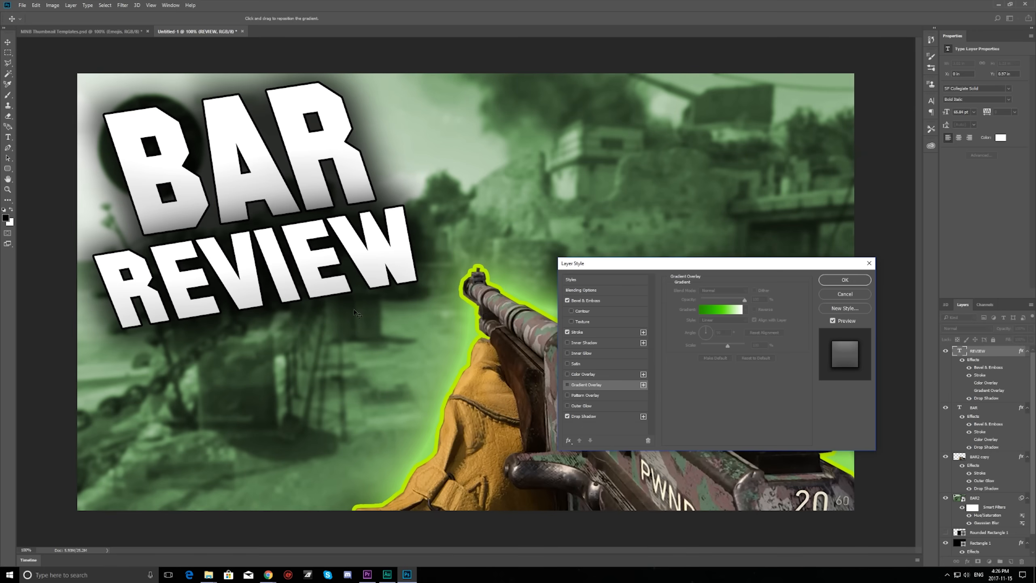
left_click(568, 385)
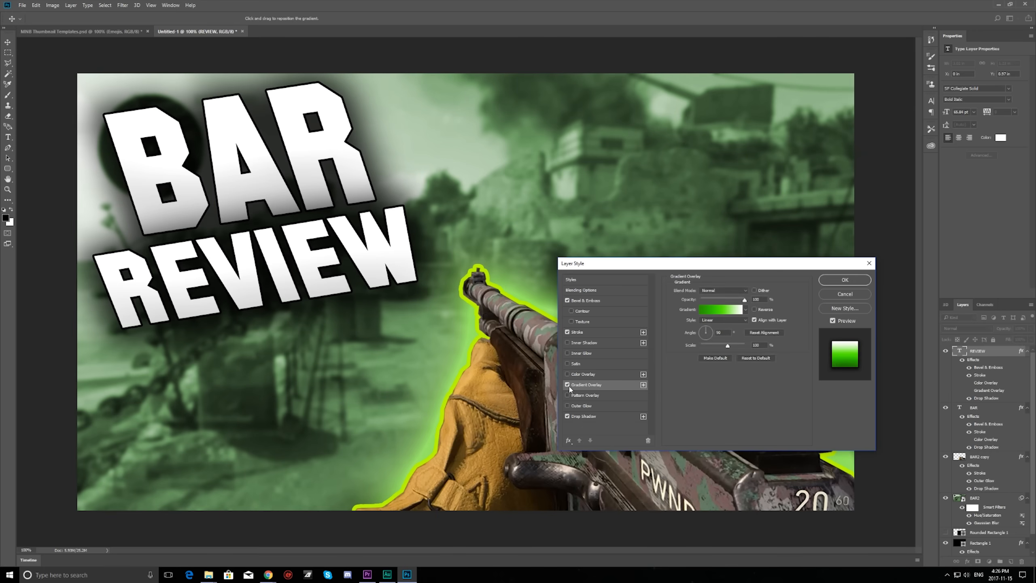
left_click(845, 280)
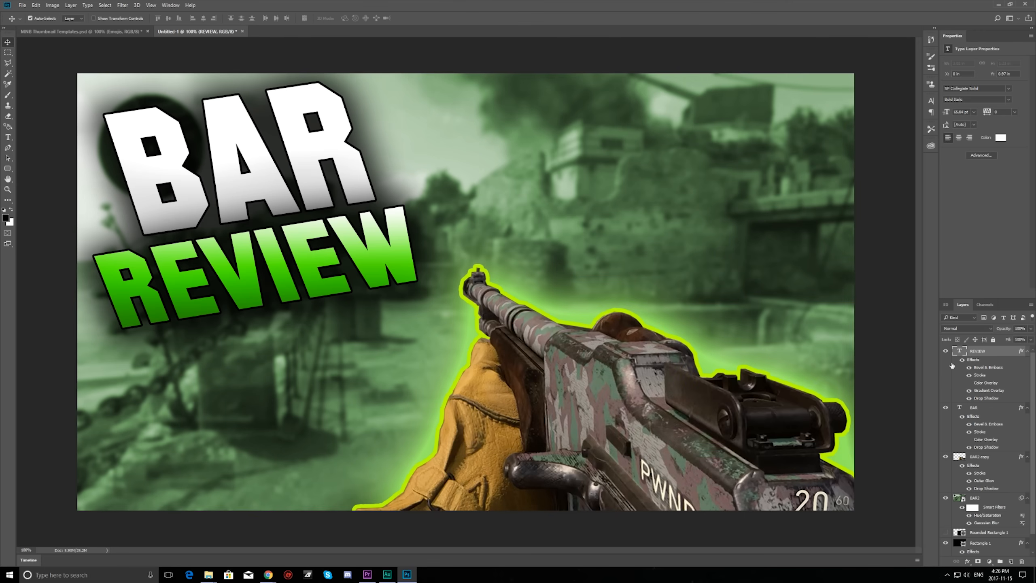
Step: Copy the REVIEW text's layer style and paste it onto the BAR text layer
right_click(986, 355)
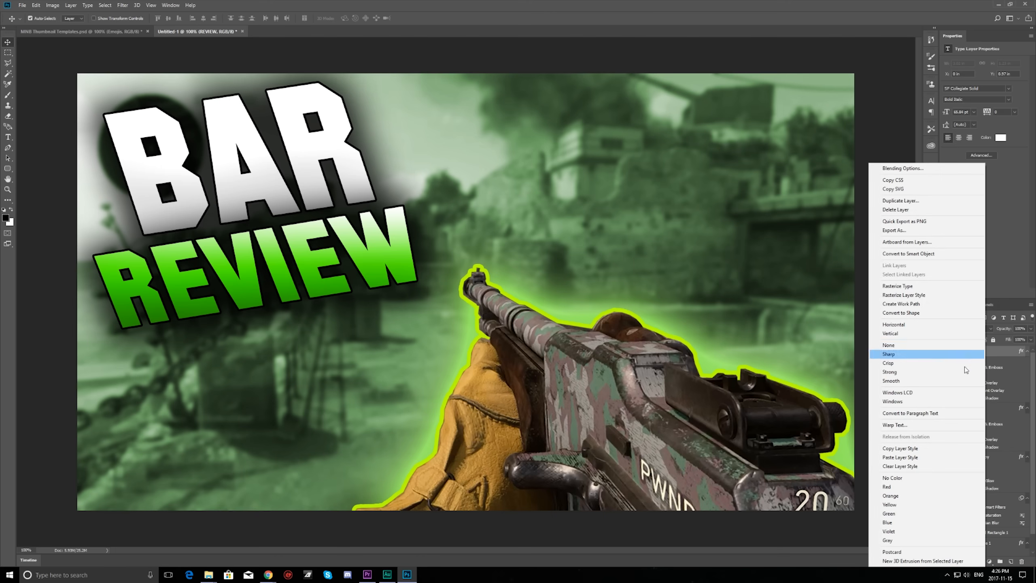
left_click(920, 448)
left_click(975, 406)
right_click(988, 408)
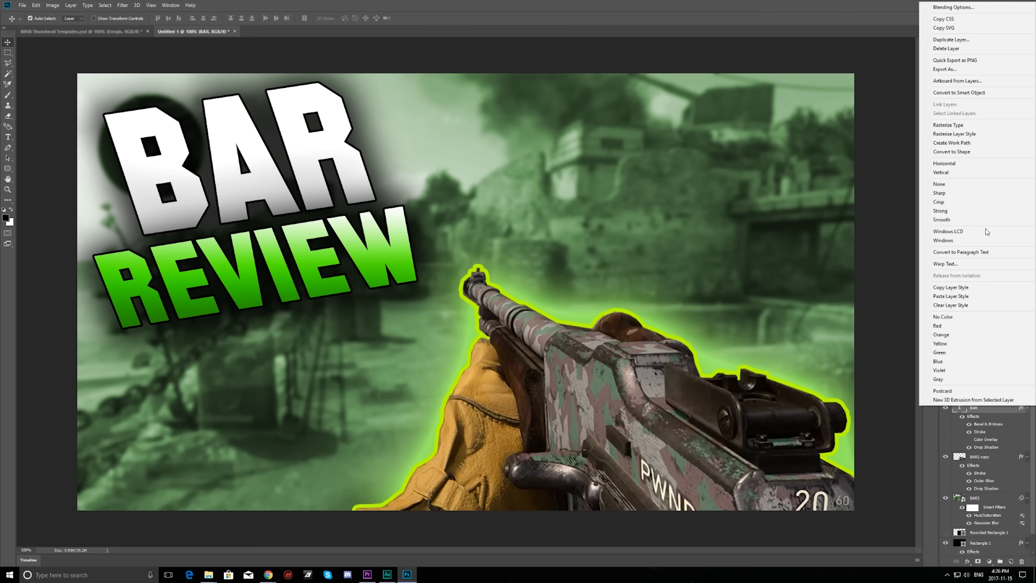
left_click(951, 297)
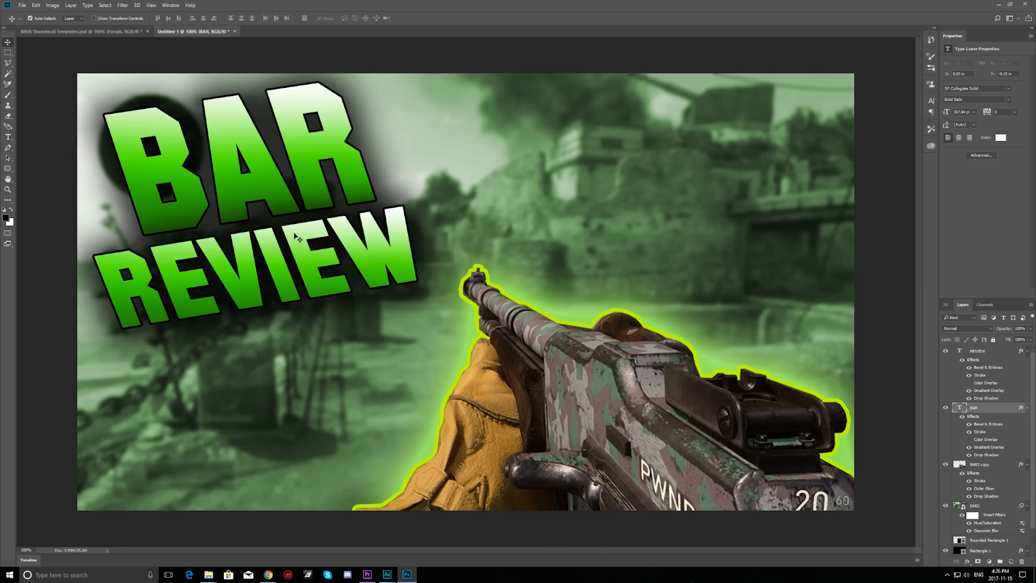
Step: Preview the thumbnail with green text at 33% and 22% zoom, and return to 100%
left_click(27, 550)
type("1")
left_click(25, 551)
type("33")
key("Return")
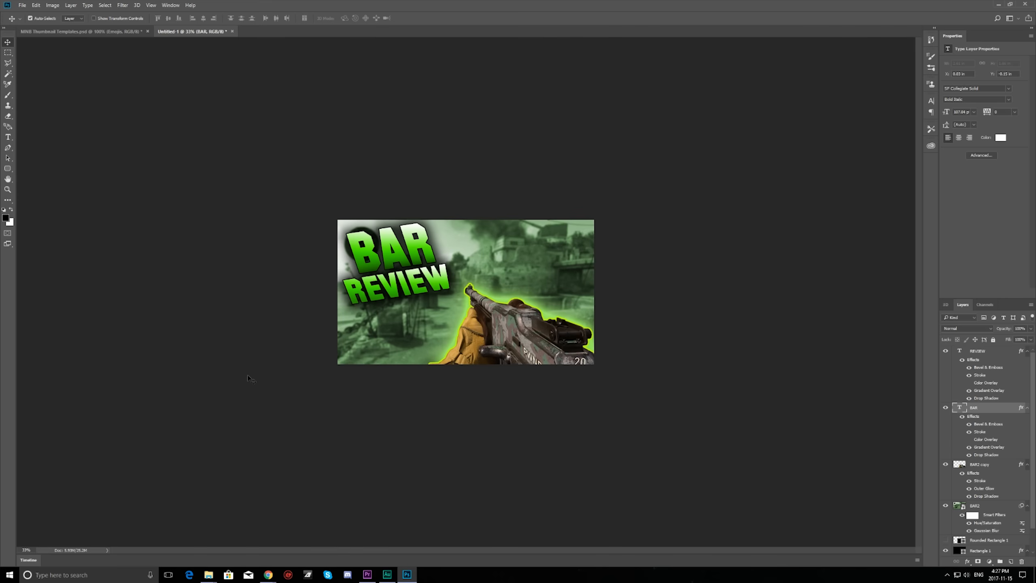
type("22")
key("Return")
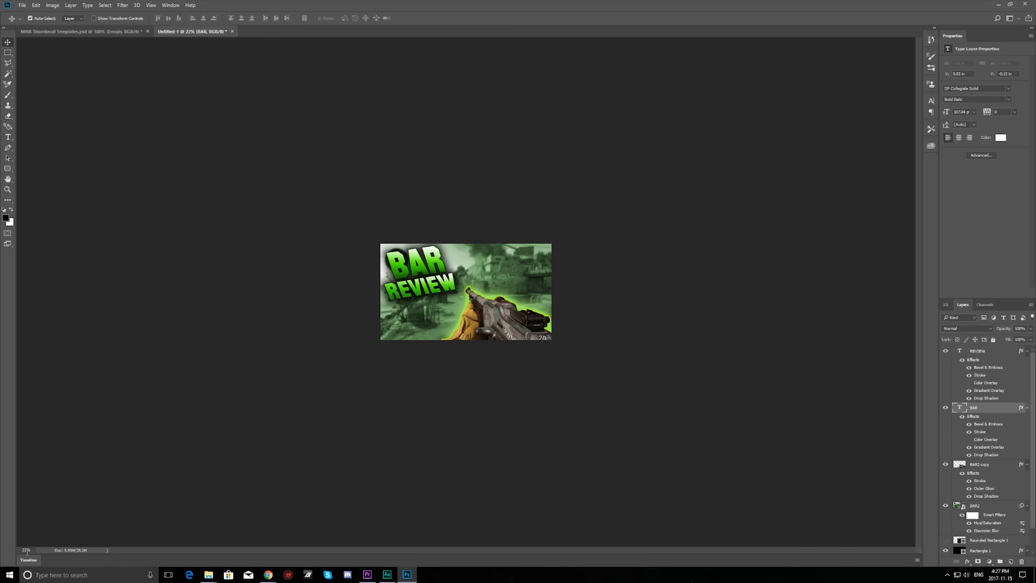
key("BackSpace")
type("100")
key("Return")
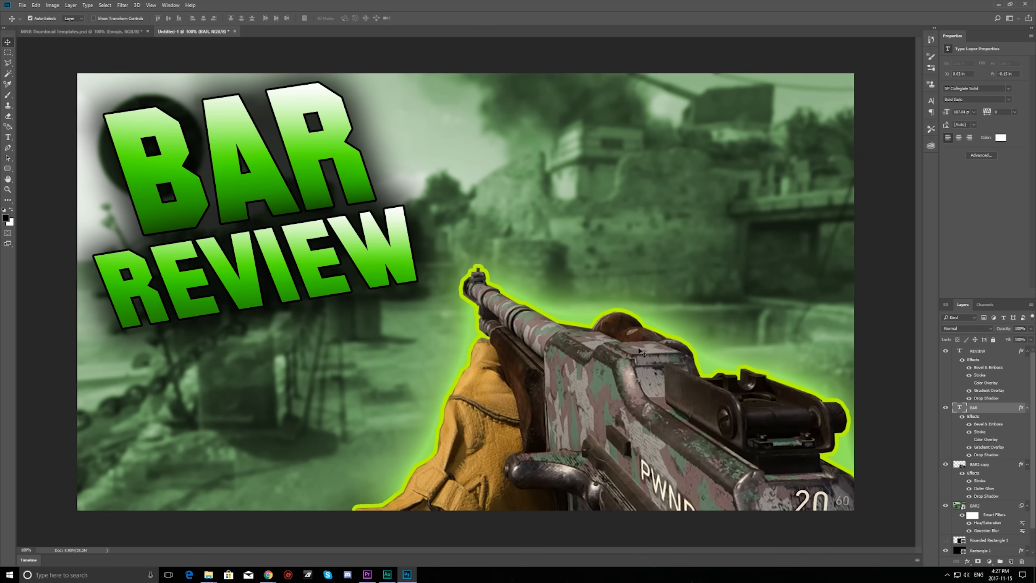
Step: Toggle the visibility of the BAR2 background layer to check its effect on the thumbnail
scroll(953, 471, "down", 1)
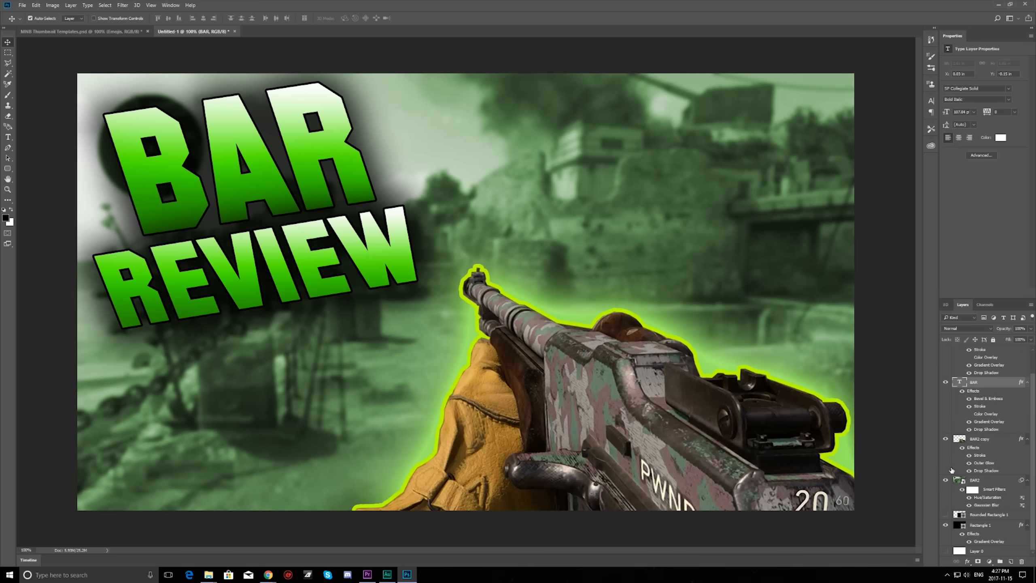
left_click(946, 480)
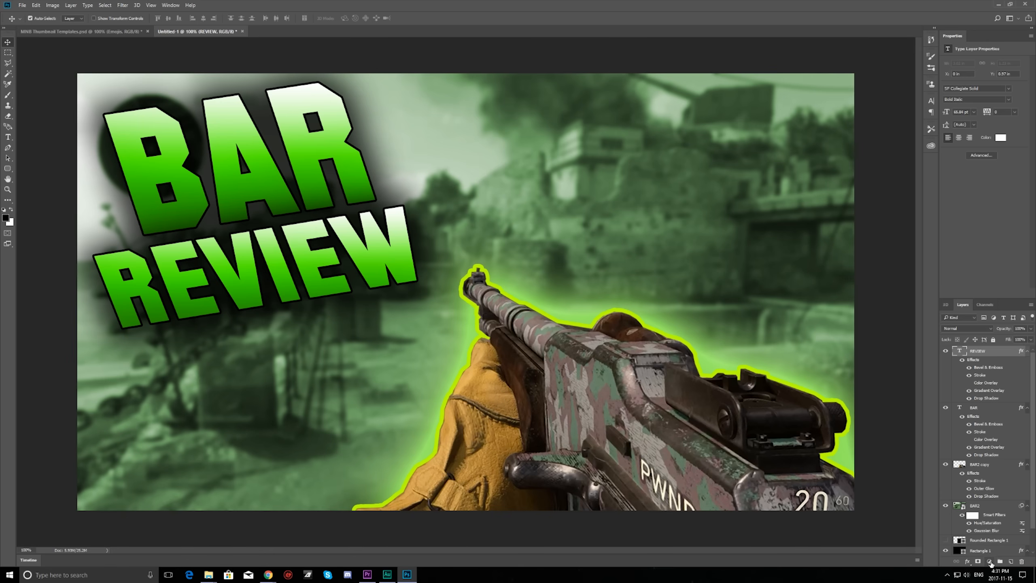
Step: Add a Brightness/Contrast adjustment layer above the REVIEW text with brightness -20 and contrast 44
left_click(991, 563)
left_click(992, 565)
left_click(990, 563)
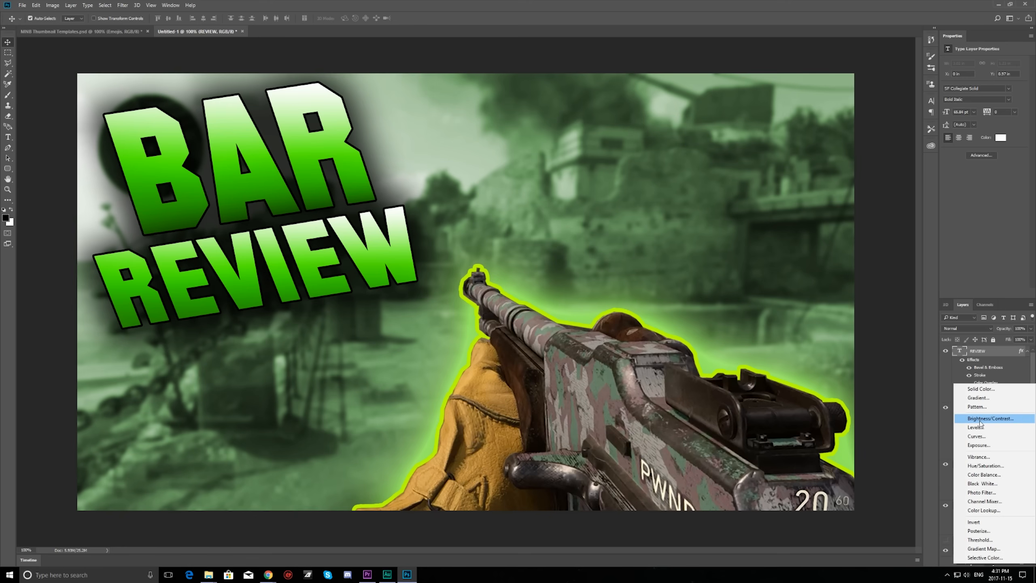
left_click(987, 421)
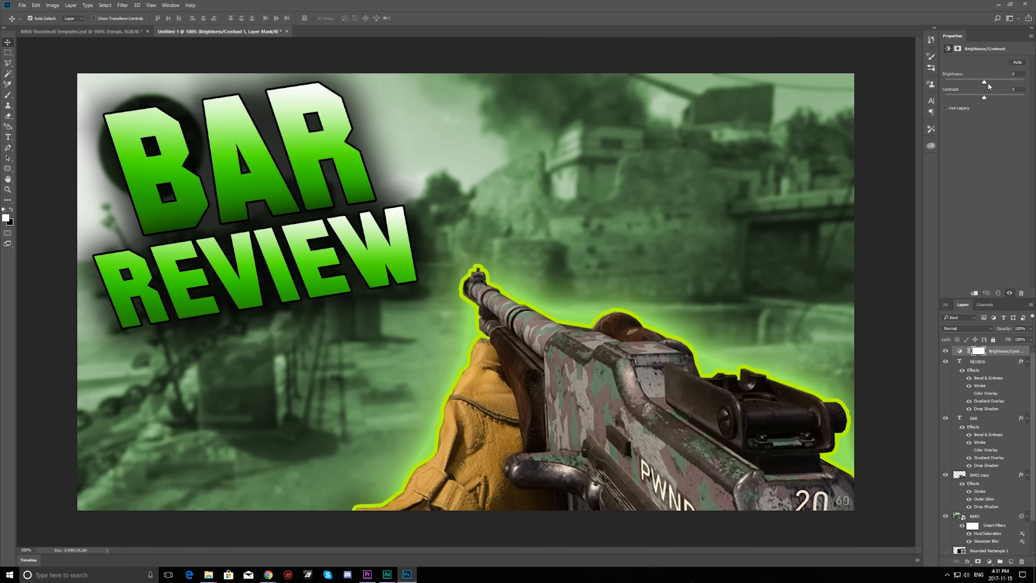
left_click_drag(984, 82, 1003, 101)
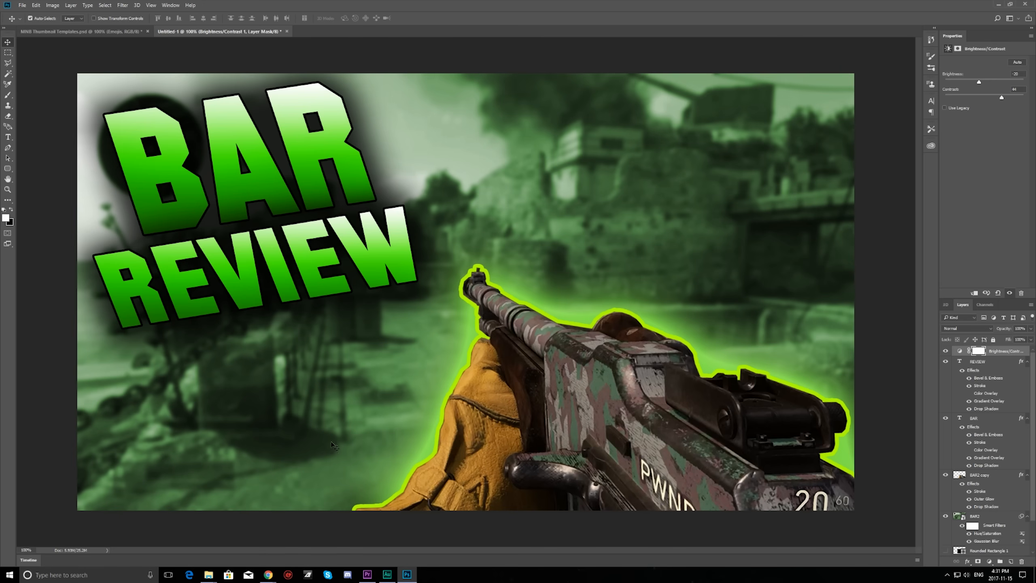
Step: Add an Exposure adjustment layer at the top of the layer stack with exposure +0.42 and a slightly negative offset
left_click(991, 562)
left_click(992, 565)
left_click(989, 563)
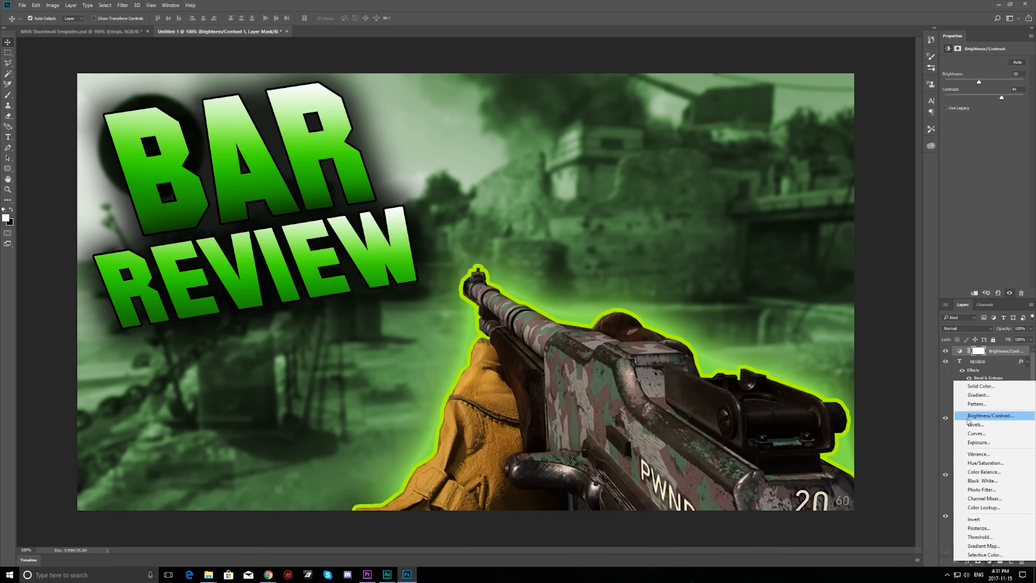
left_click(981, 442)
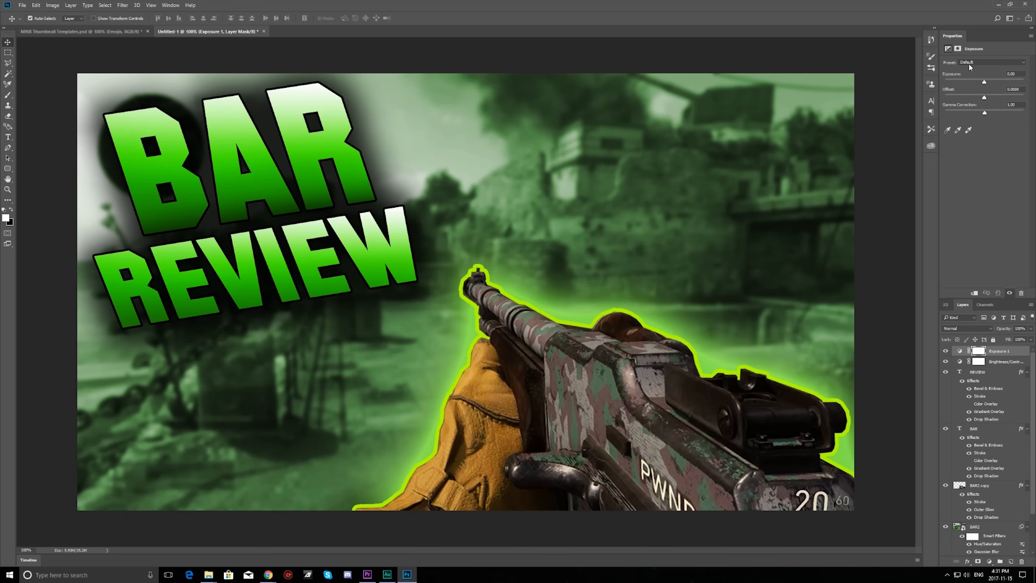
mouse_move(985, 83)
left_mouse_down()
mouse_move(996, 82)
mouse_move(984, 98)
left_mouse_up()
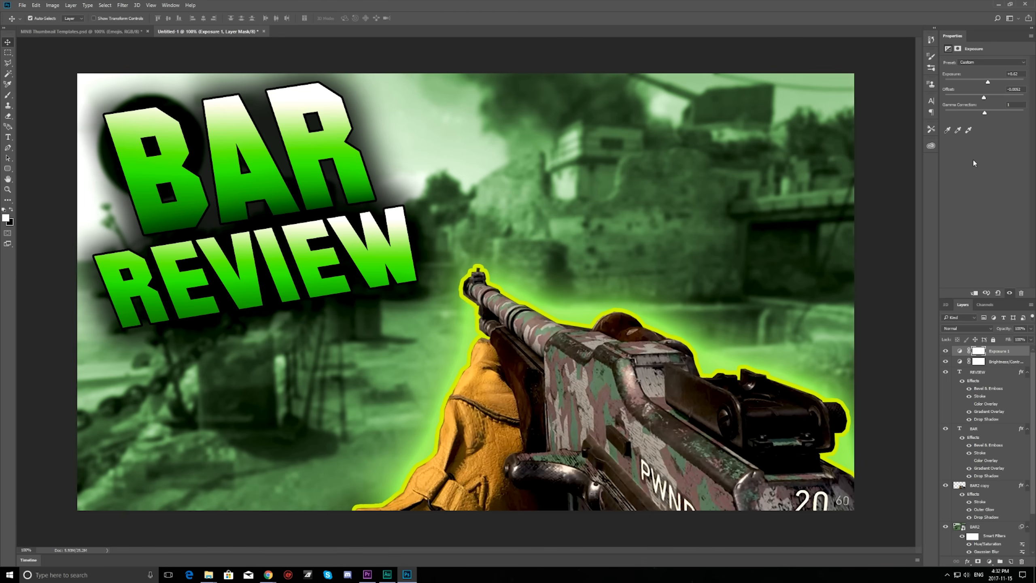
Step: Compare the thumbnail with and without the Exposure and Brightness/Contrast adjustment layers, leaving both visible
left_click(946, 352)
left_click(946, 353)
left_click(946, 352)
left_click(946, 353)
left_click(946, 363)
left_click(946, 352)
left_click(947, 363)
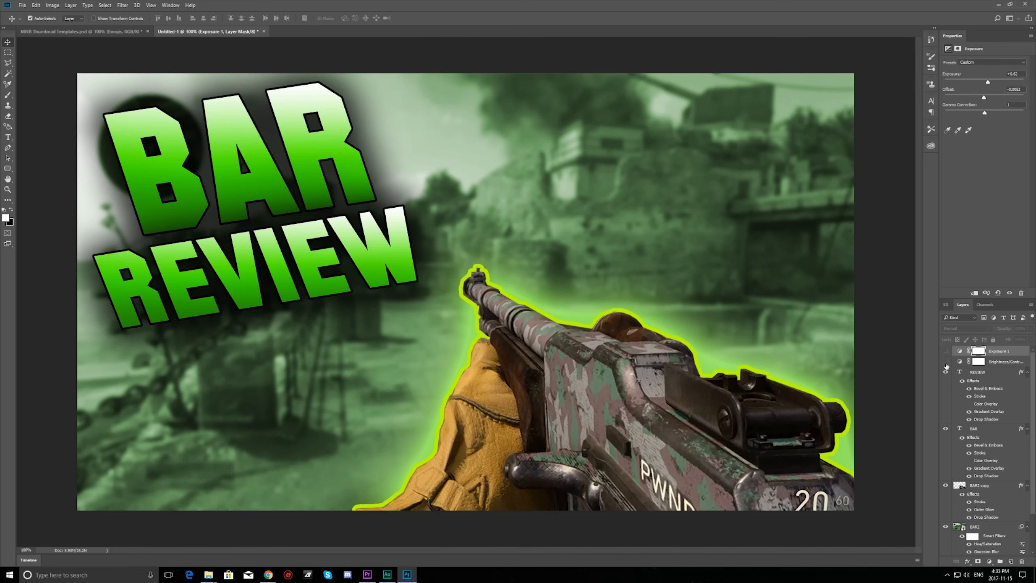
left_click(946, 362)
left_click(946, 352)
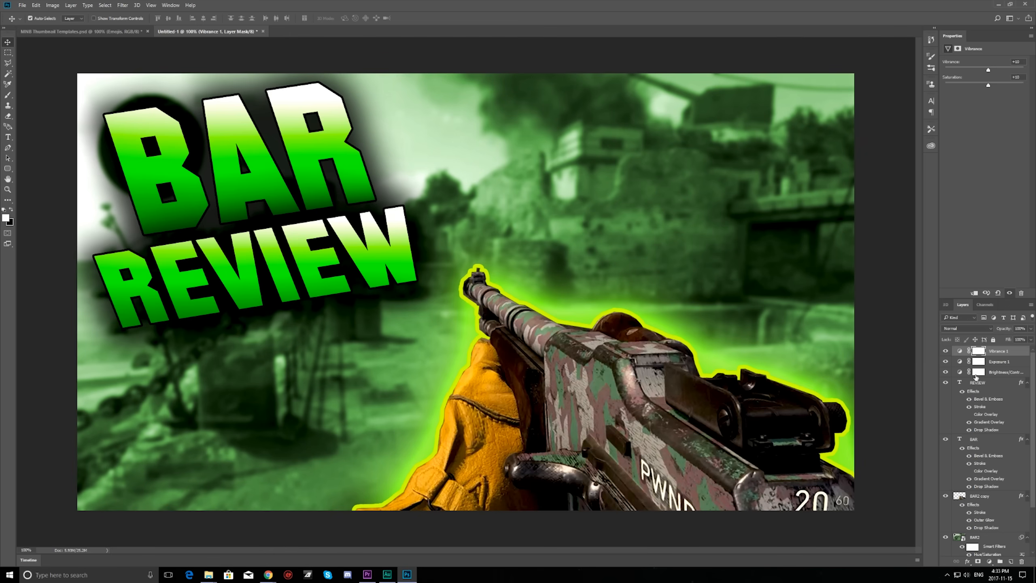
Step: Compare the thumbnail with and without the Vibrance adjustment layer, leaving it visible
scroll(986, 448, "down", 3)
scroll(986, 448, "up", 3)
left_click(947, 352)
left_click(947, 354)
left_click(946, 354)
left_click(946, 353)
left_click(947, 352)
Step: Preview the color-adjusted thumbnail at 30% zoom and return to 100%
left_click(25, 549)
type("30")
key("Return")
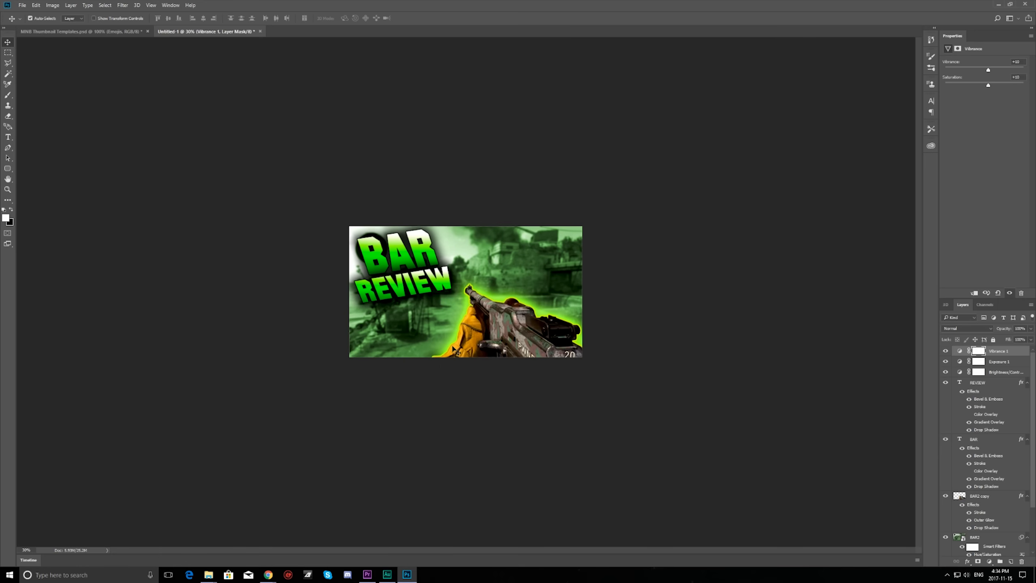
key("ctrl+1")
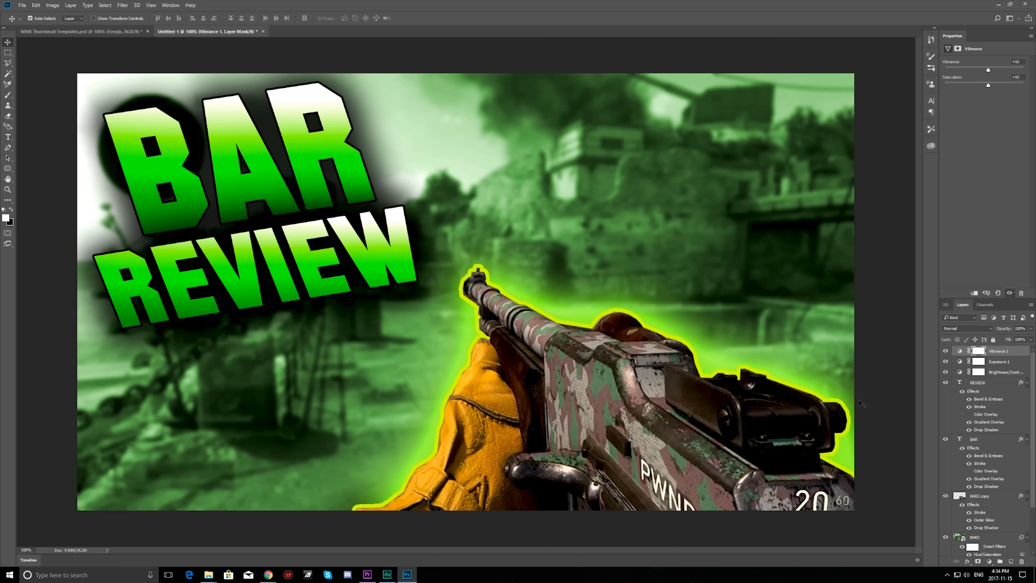
Step: Hide and reshow the BAR2 background layer to compare backgrounds, and return from the template document to the Untitled-1 thumbnail
scroll(970, 488, "down", 3)
scroll(970, 488, "down", 3)
left_click(946, 481)
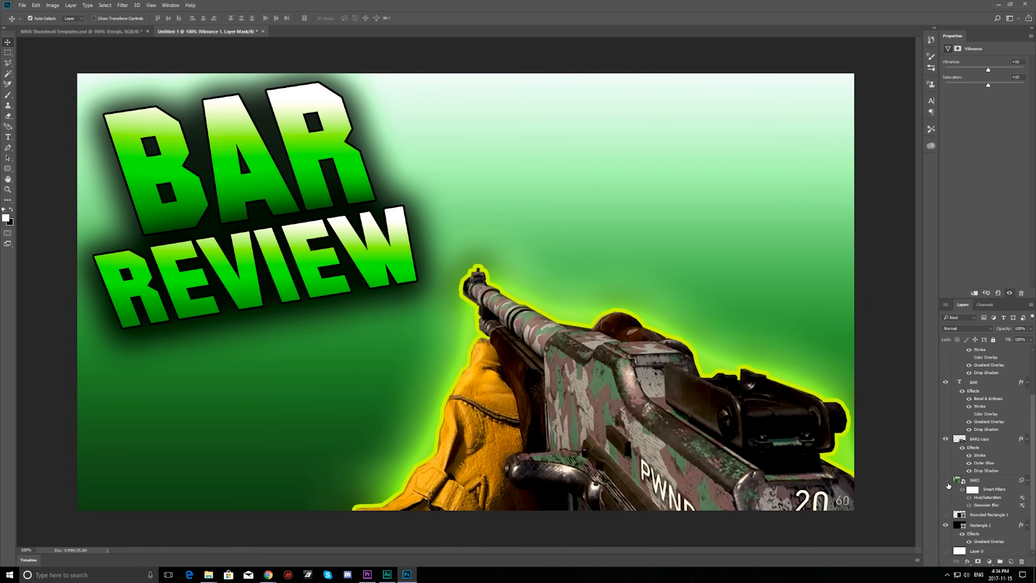
left_click(947, 481)
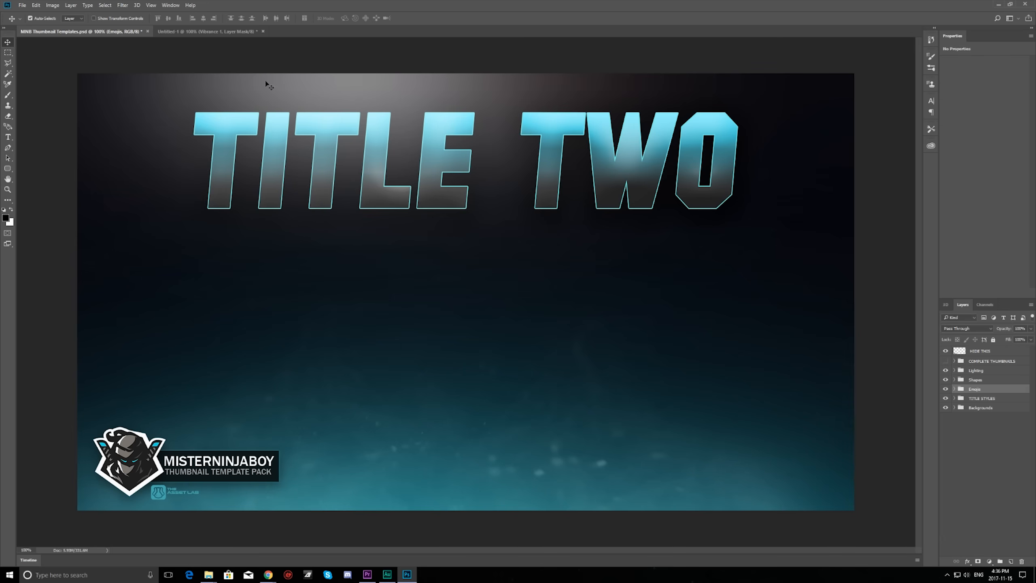
left_click(241, 32)
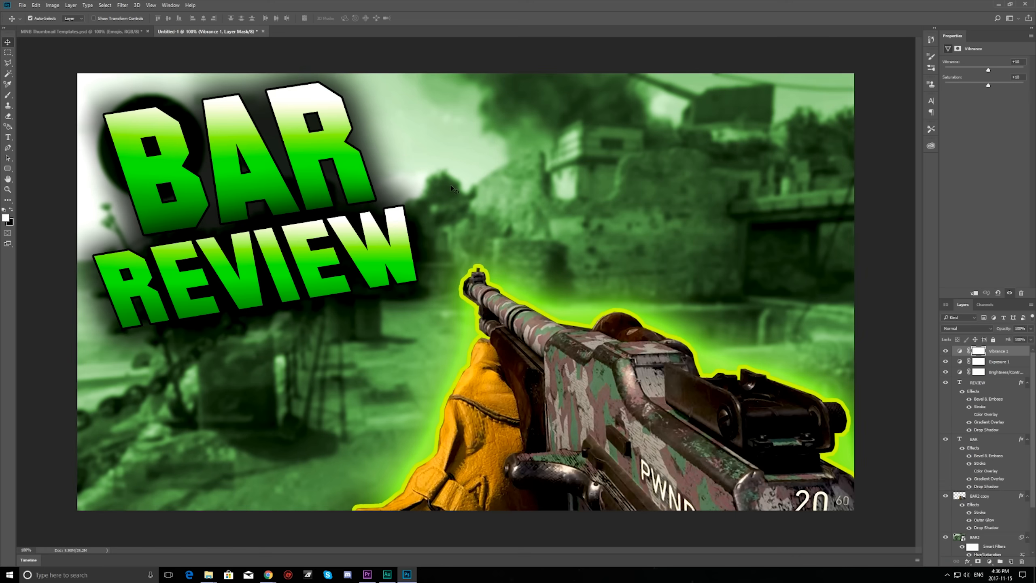